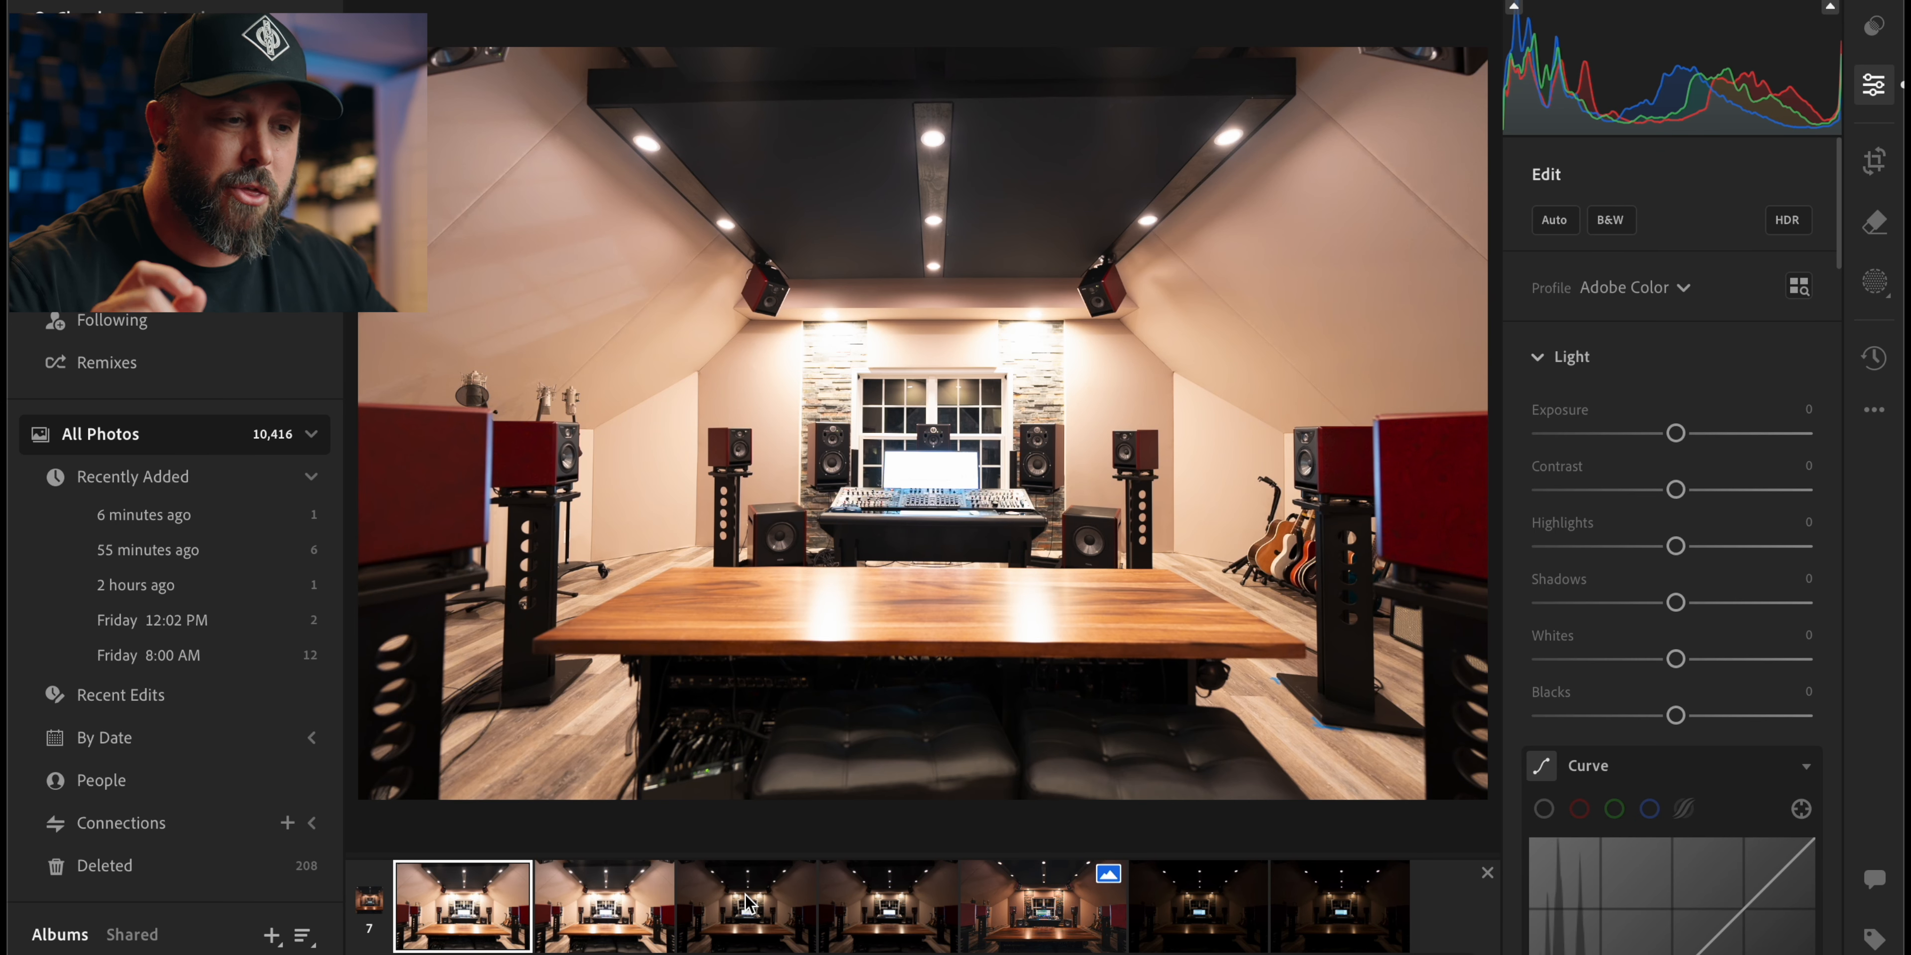
Show the photo info and review the camera settings of the bracketed shots DSC01270 and DSC01271
{"action": "key", "text": "i"}
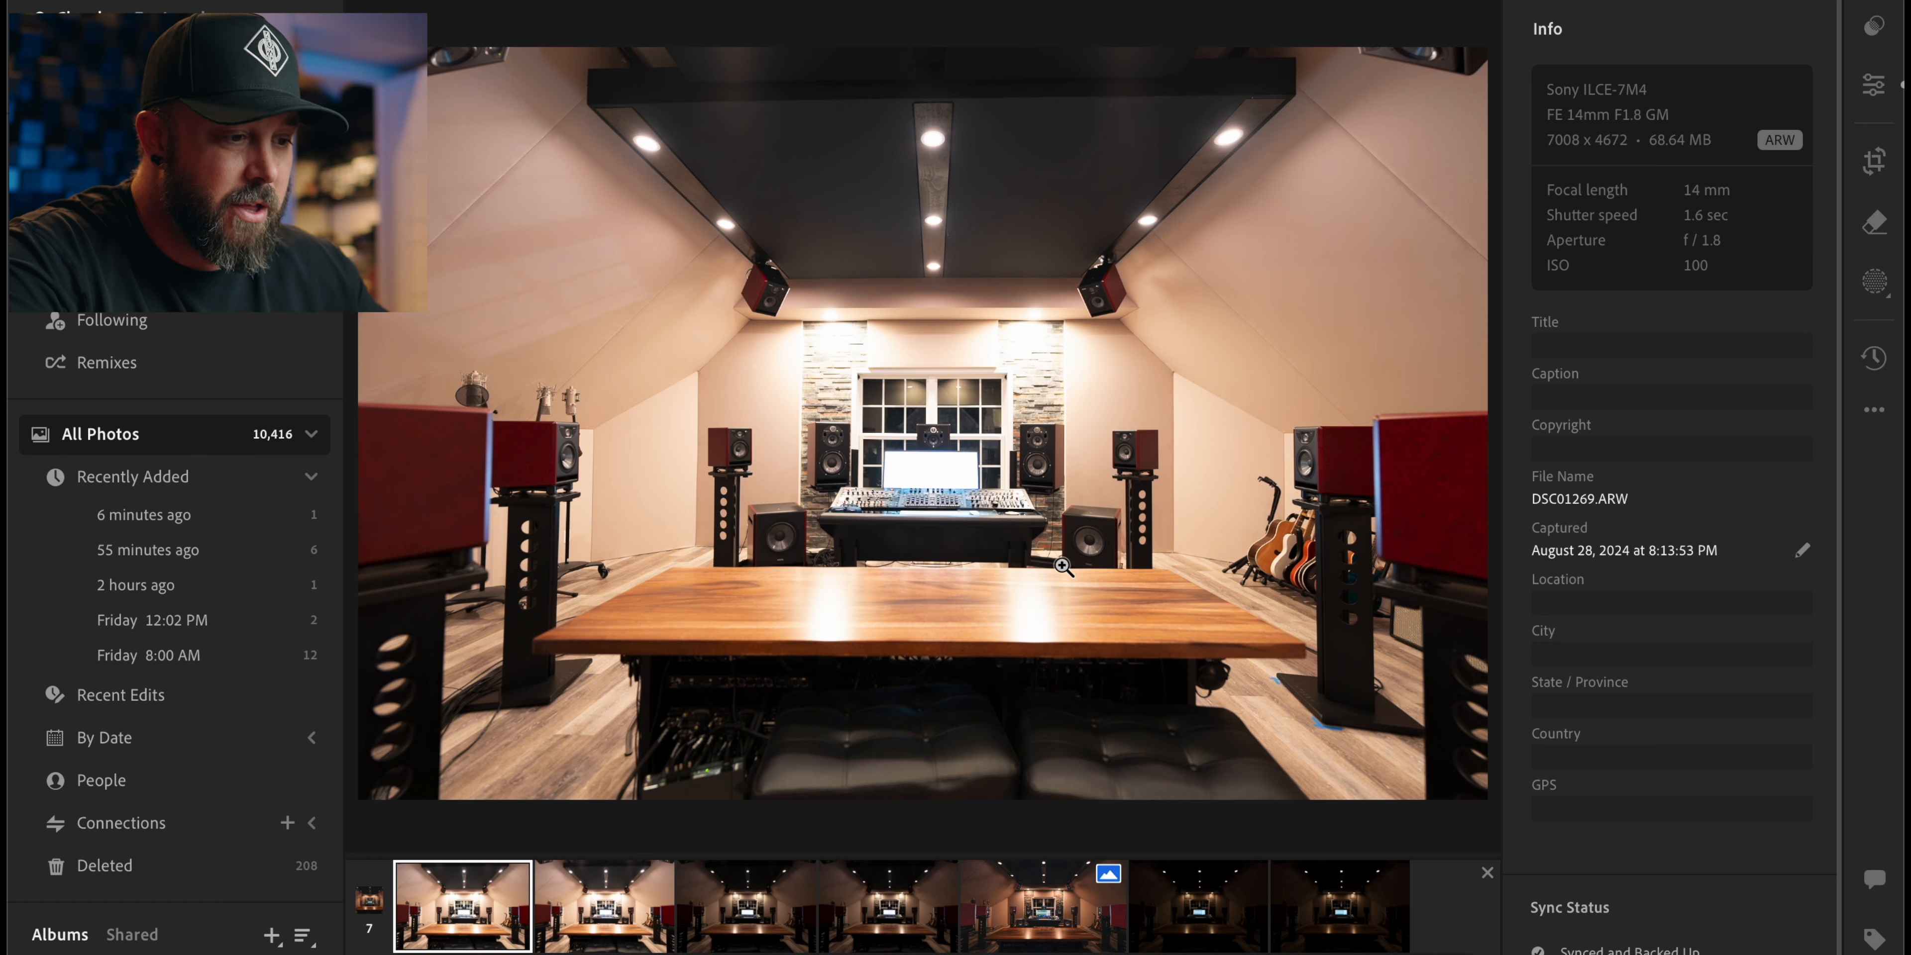
{"action": "left_click", "coordinate": [795, 901]}
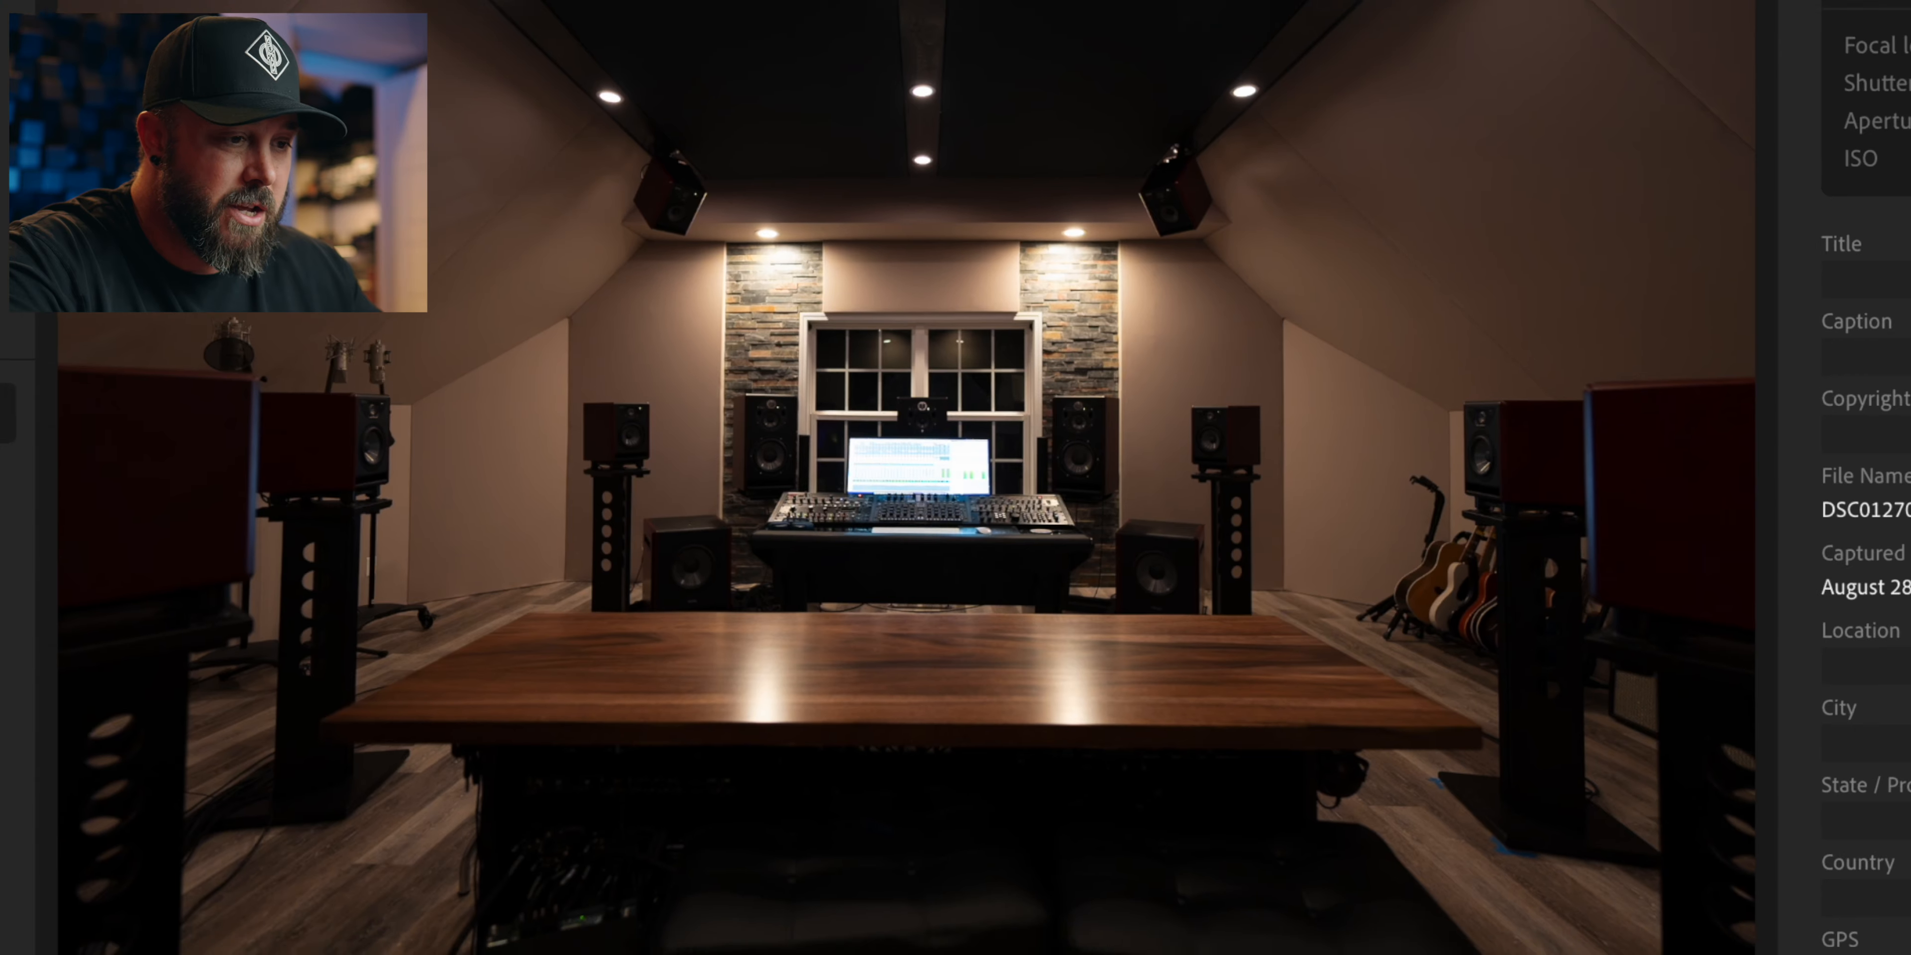
{"action": "left_click", "coordinate": [1226, 926]}
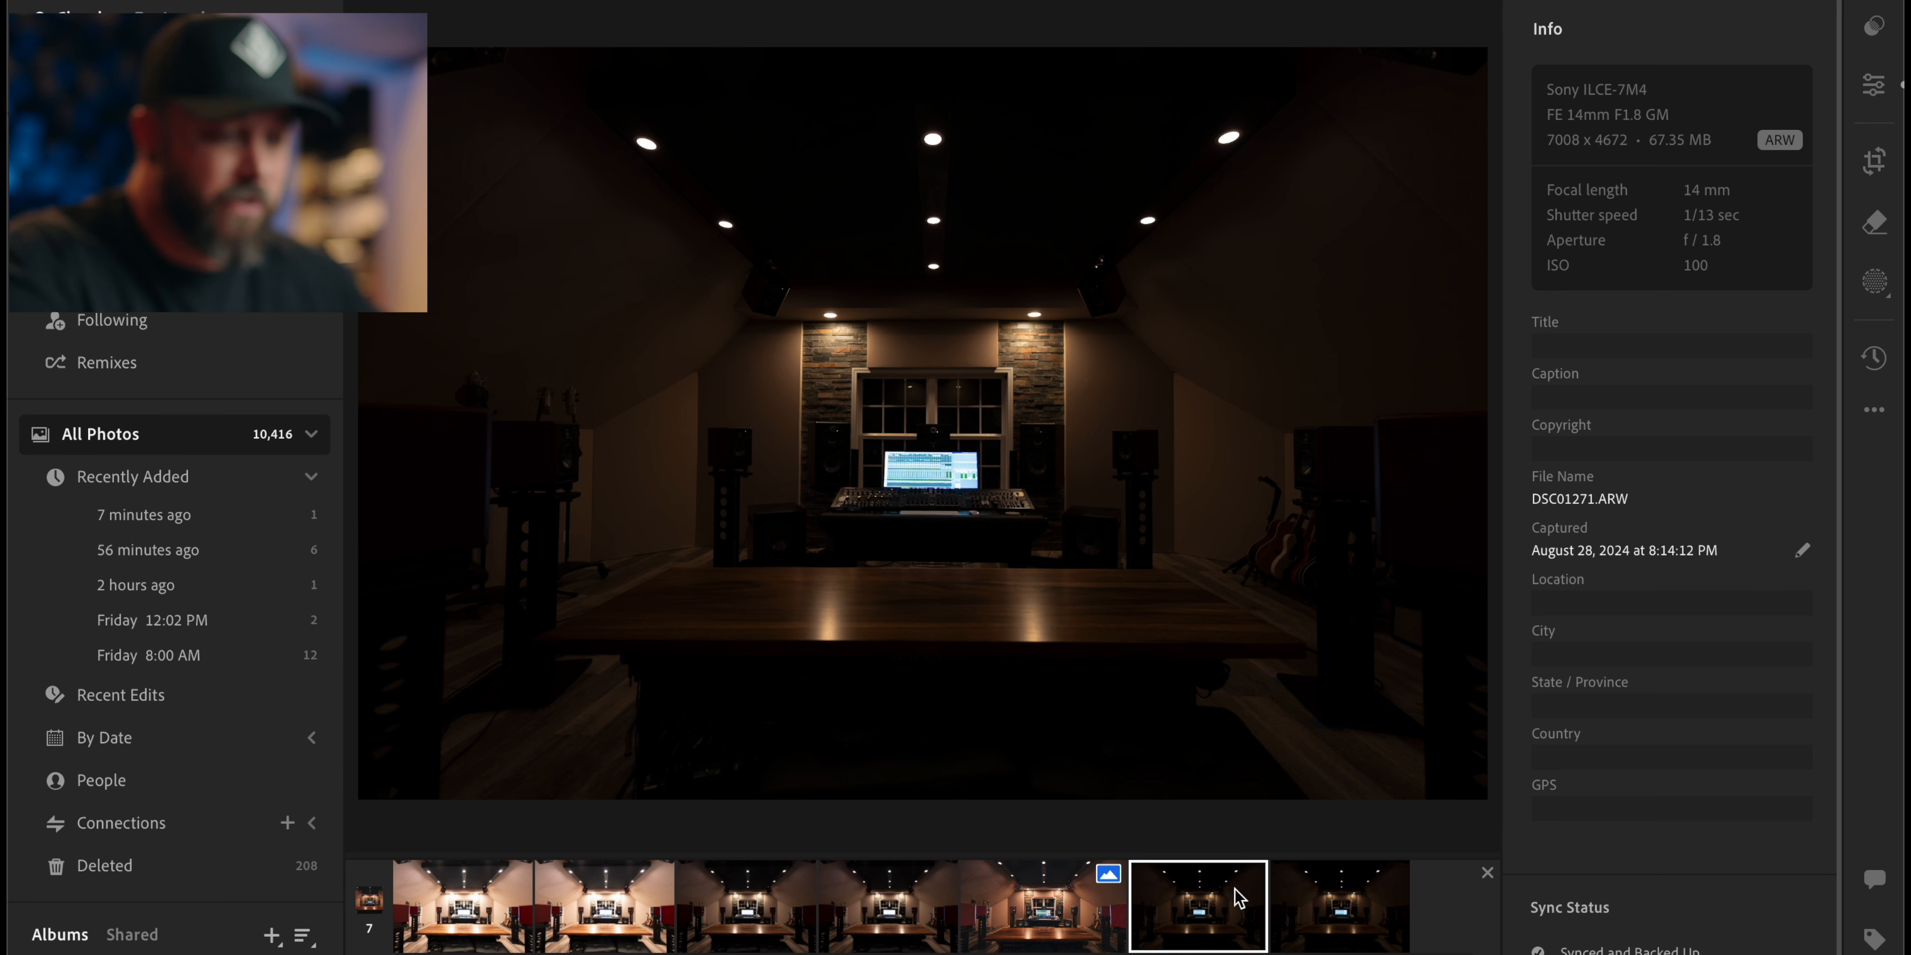
Add the fourth and second filmstrip photos to the selected DSC01271 shot and merge the three into an HDR photo
{"action": "left_click", "coordinate": [912, 899], "text": "super"}
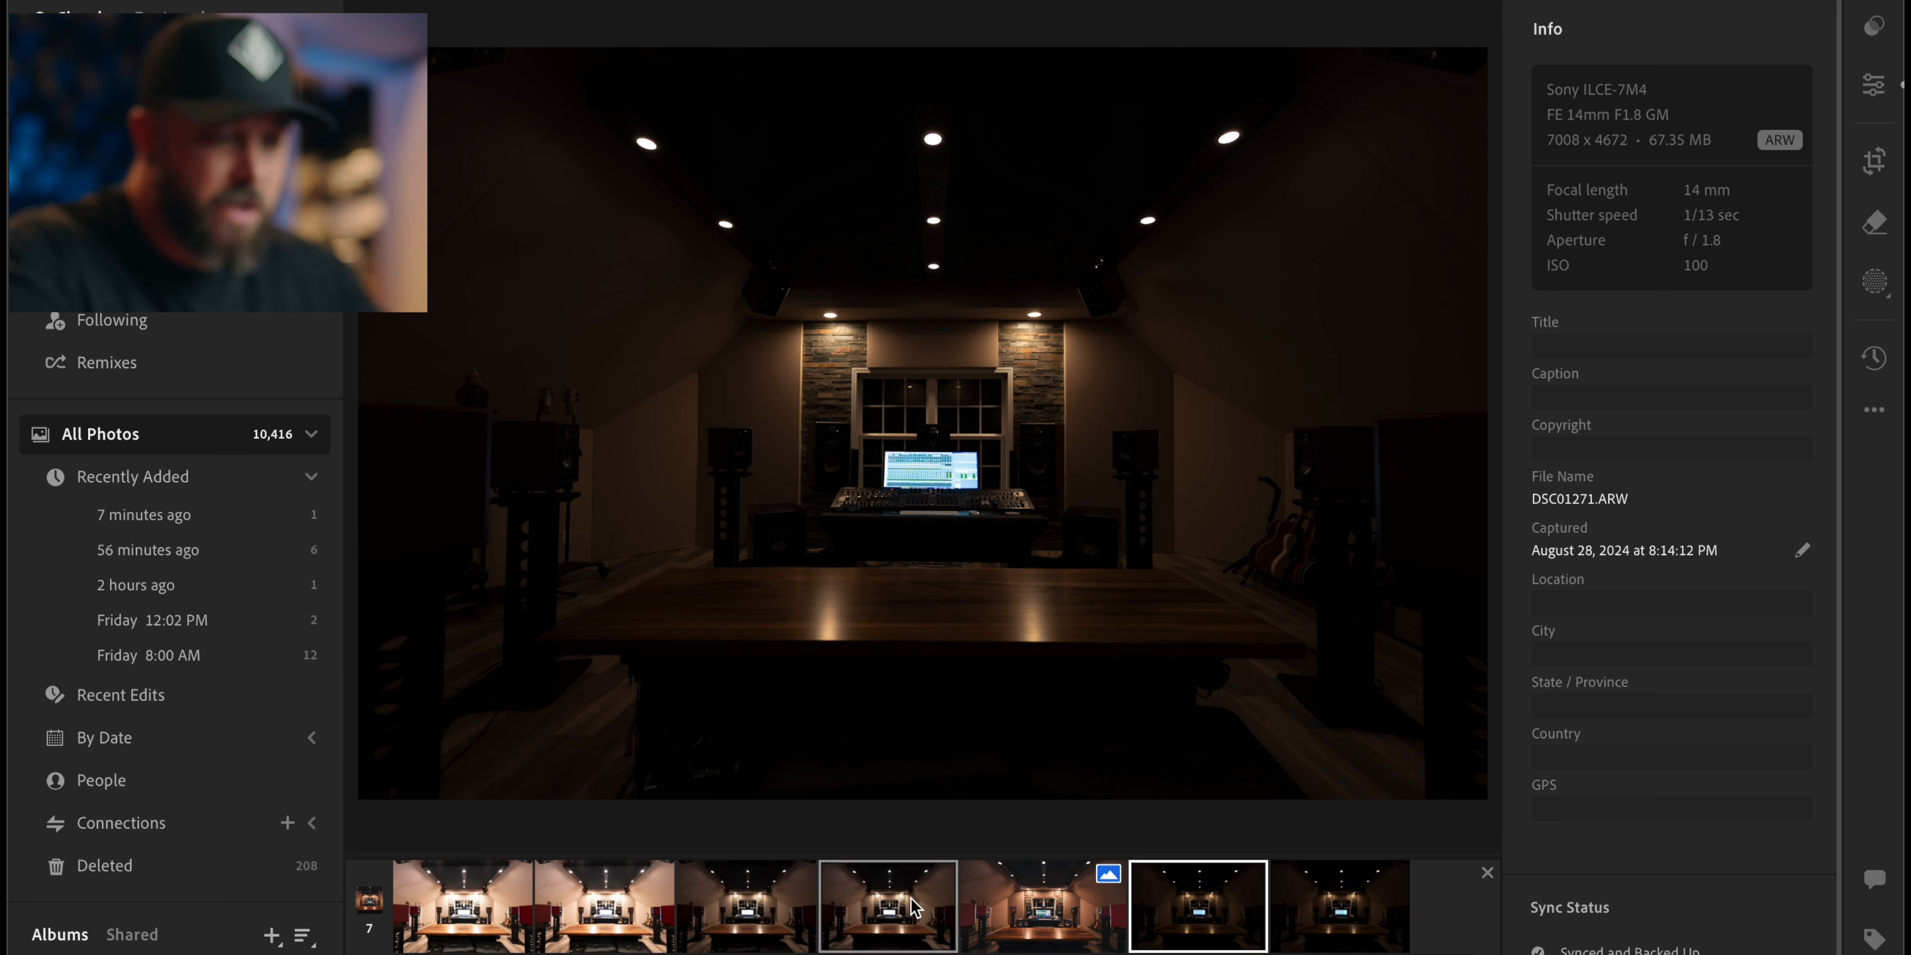
{"action": "left_click", "coordinate": [636, 904], "text": "super"}
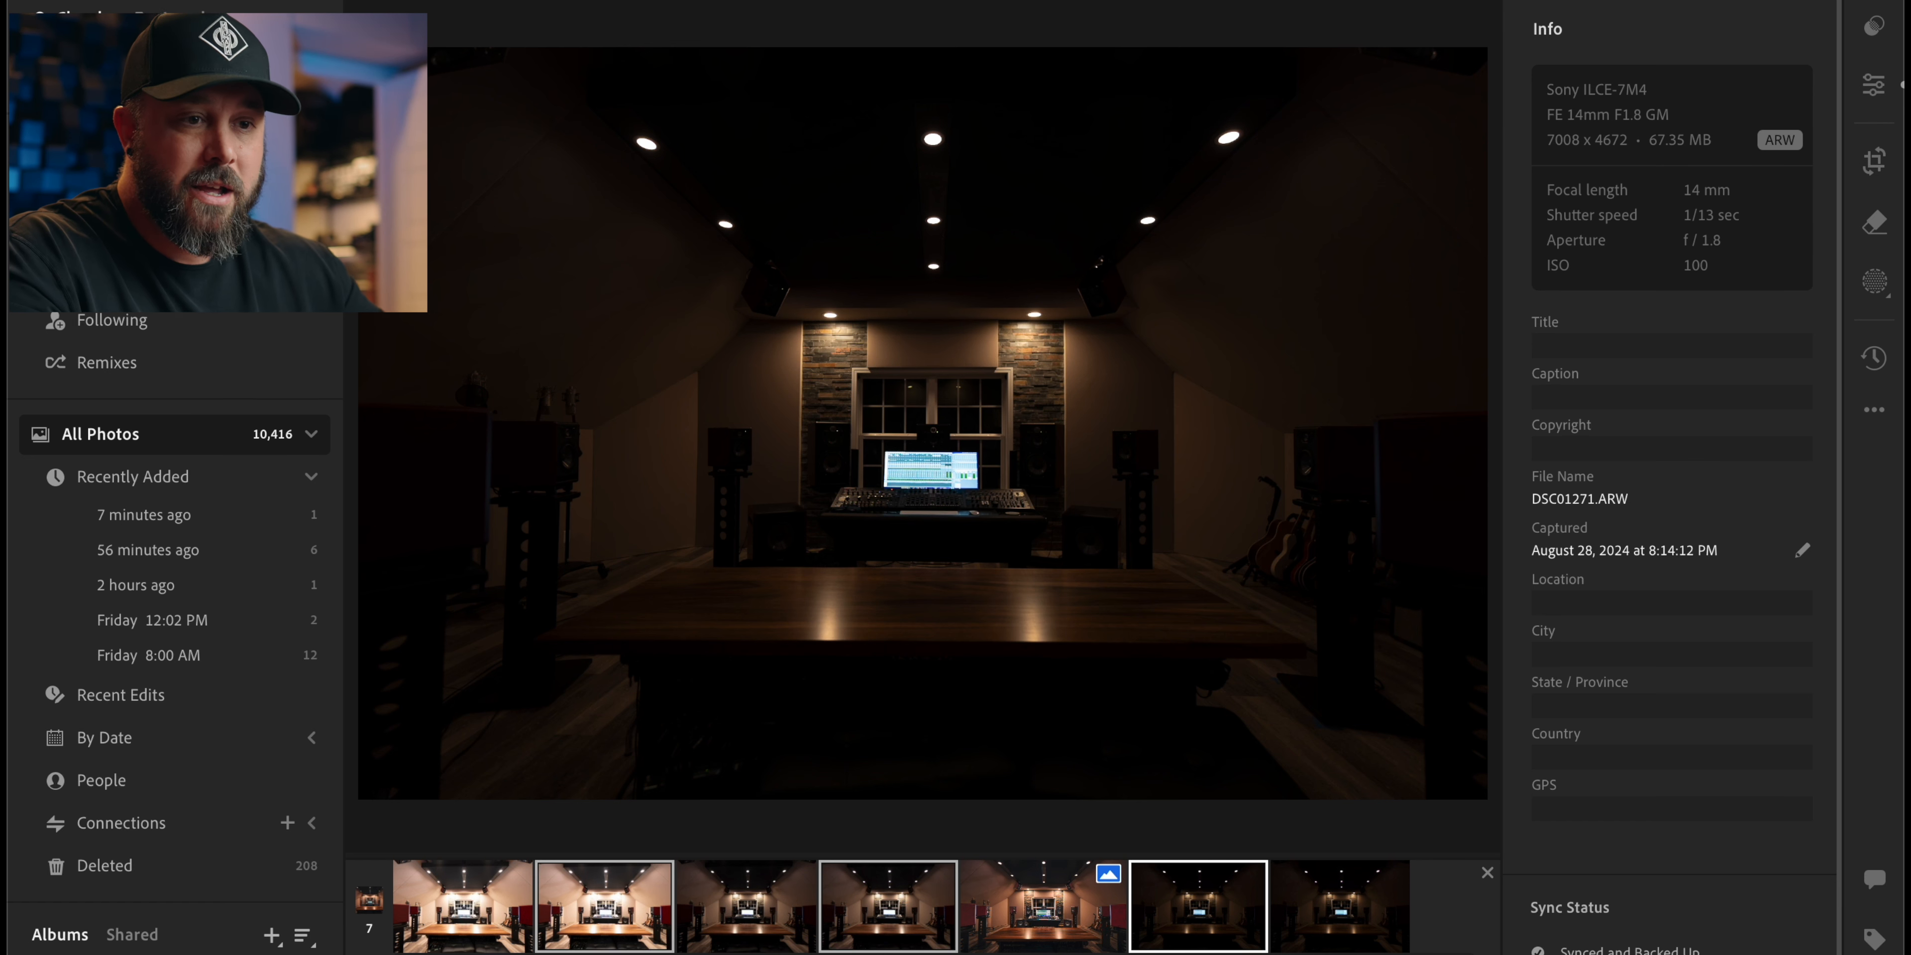
{"action": "left_click", "coordinate": [246, 0]}
{"action": "mouse_move", "coordinate": [360, 0]}
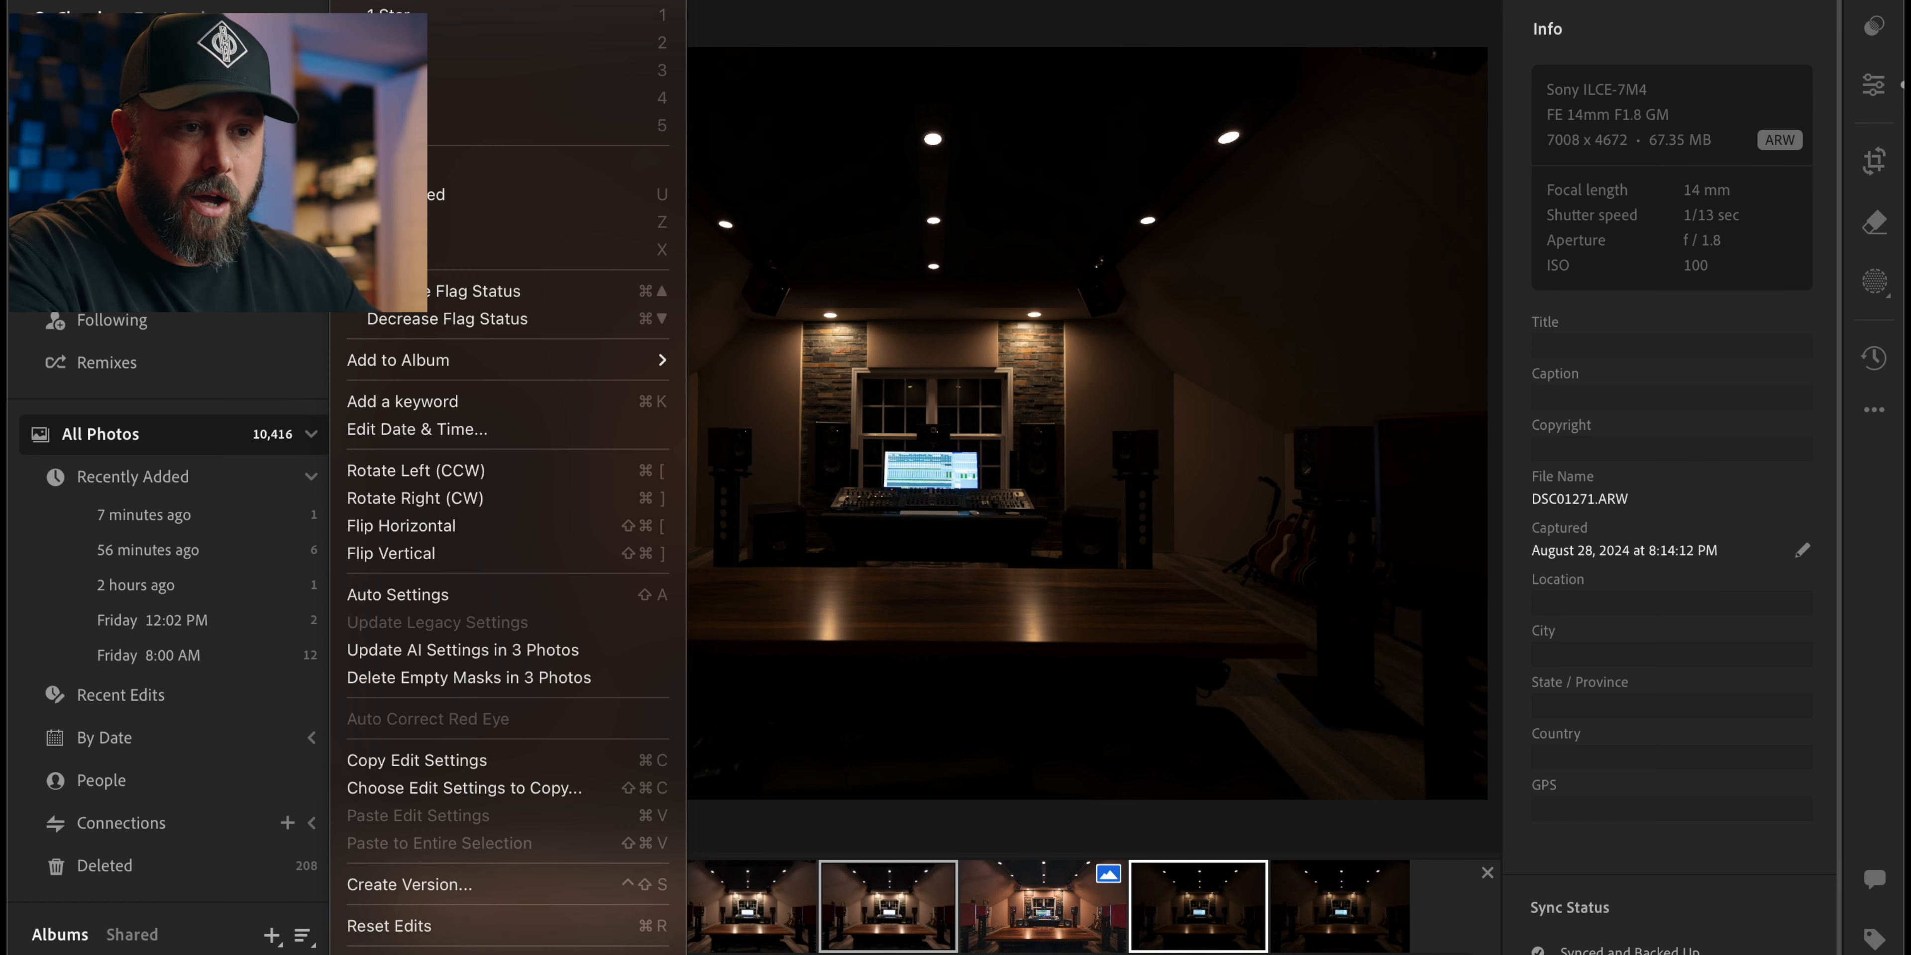
{"action": "mouse_move", "coordinate": [404, 952]}
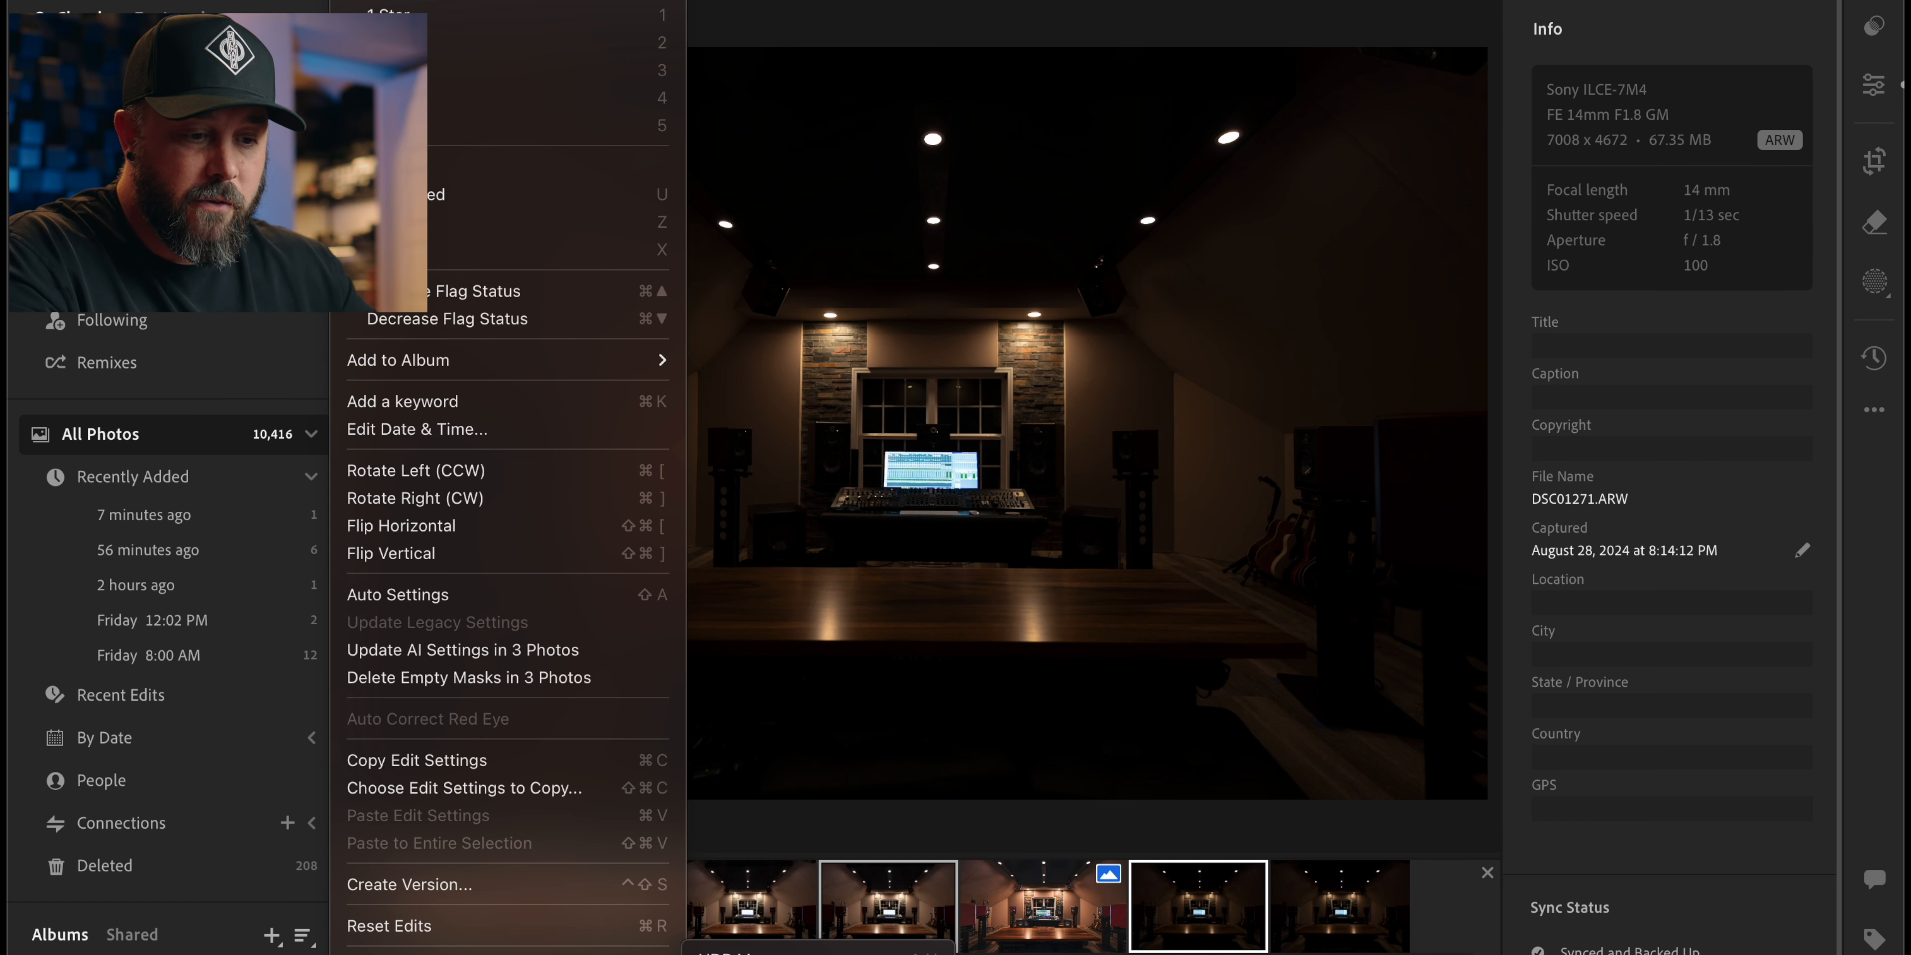
{"action": "left_click", "coordinate": [799, 949]}
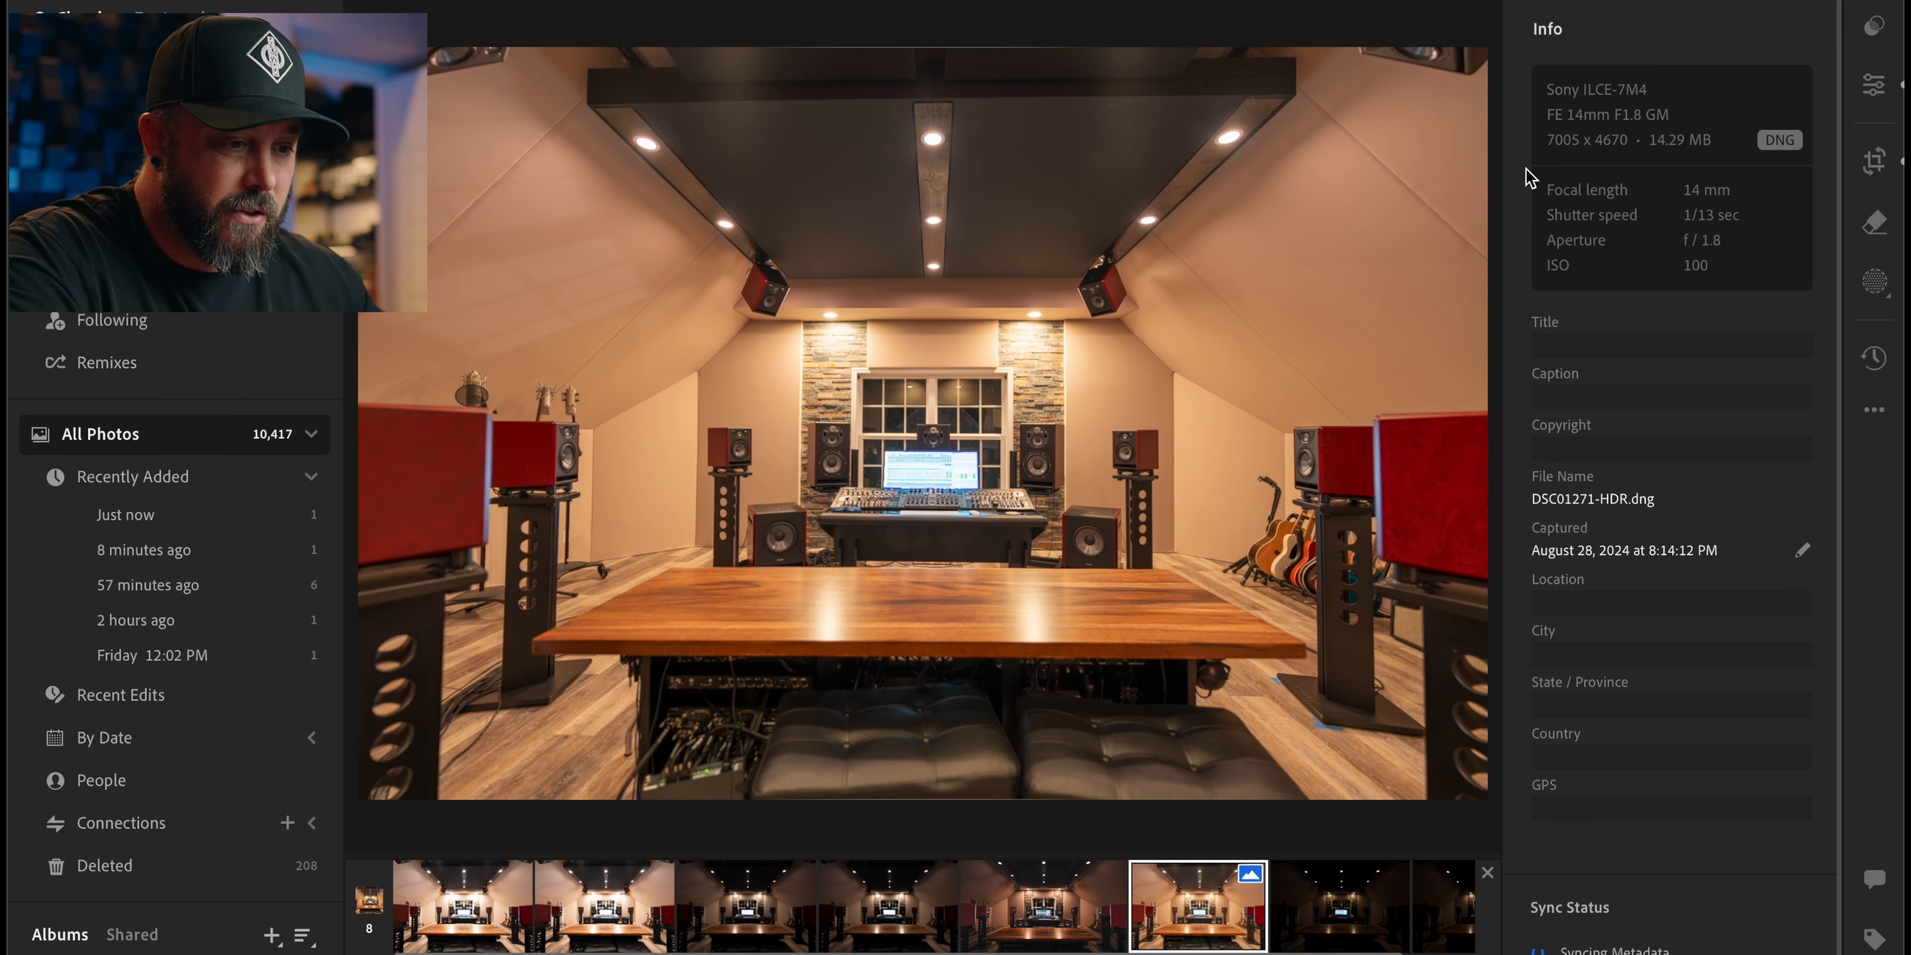
Cool the merged HDR photo's white balance by lowering its temperature to about 3,192
{"action": "key", "text": "e"}
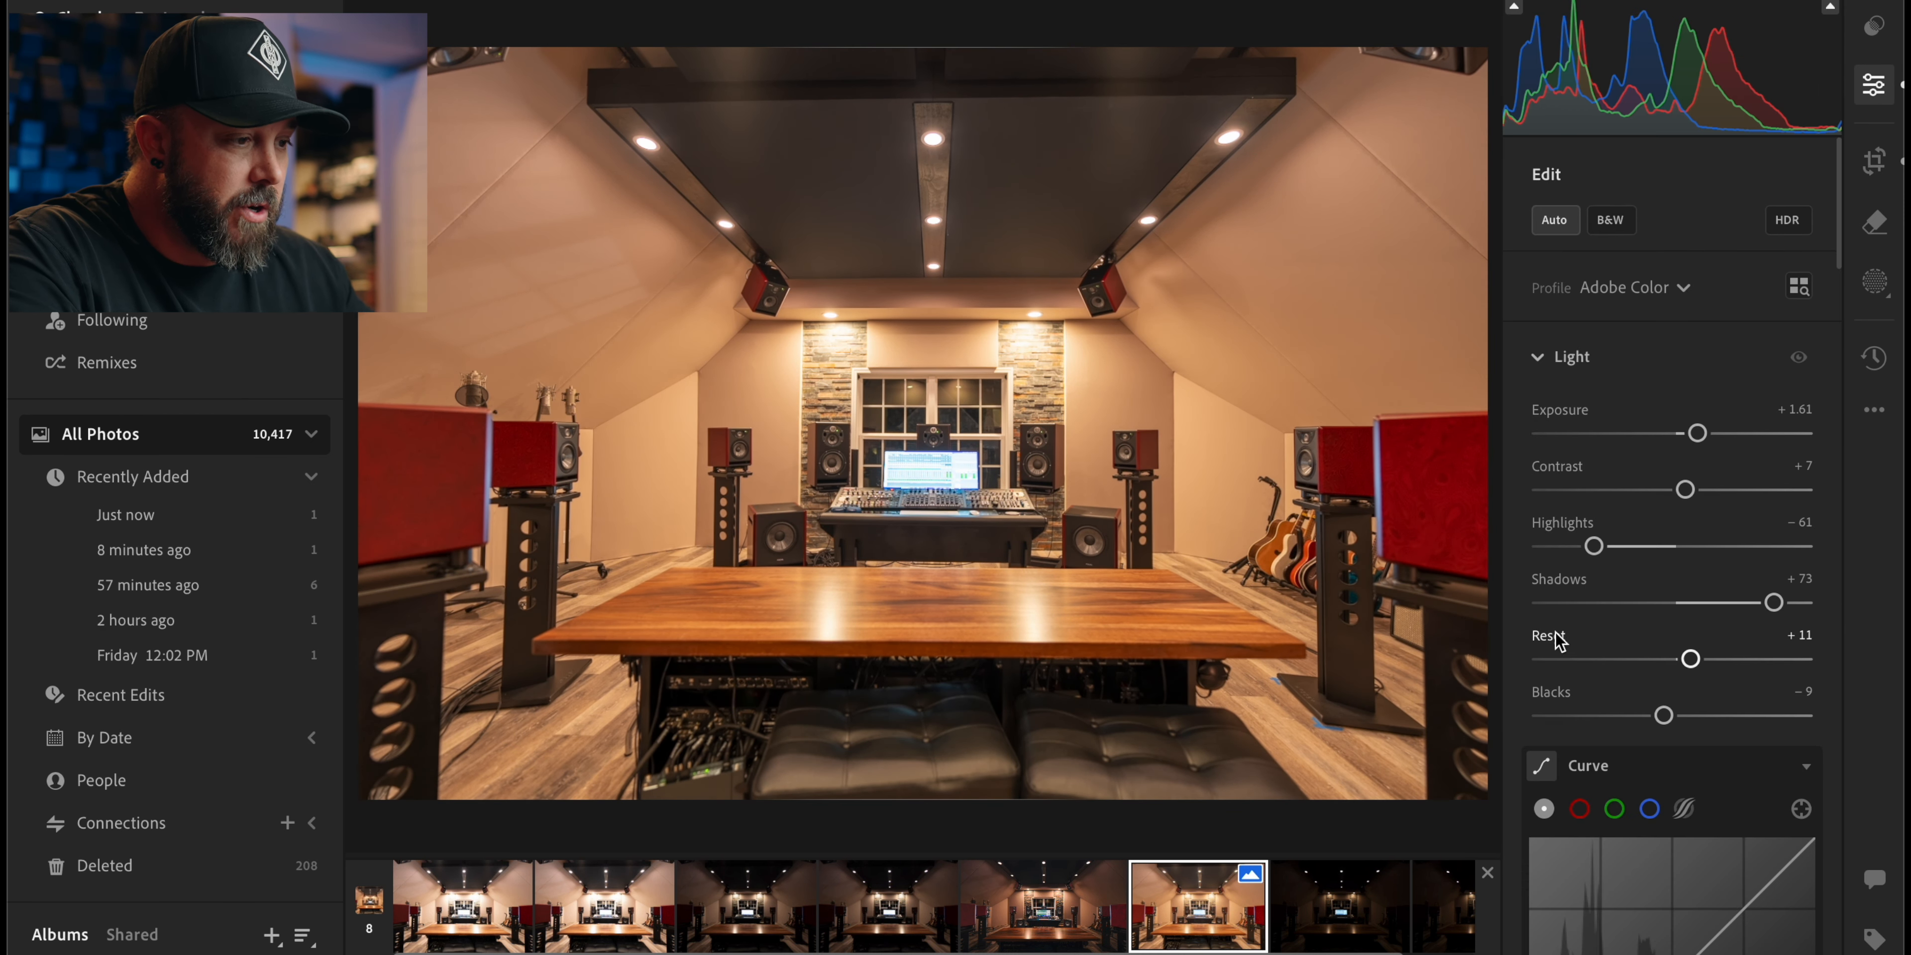
{"action": "scroll", "coordinate": [1669, 519], "scroll_direction": "down", "scroll_amount": 10}
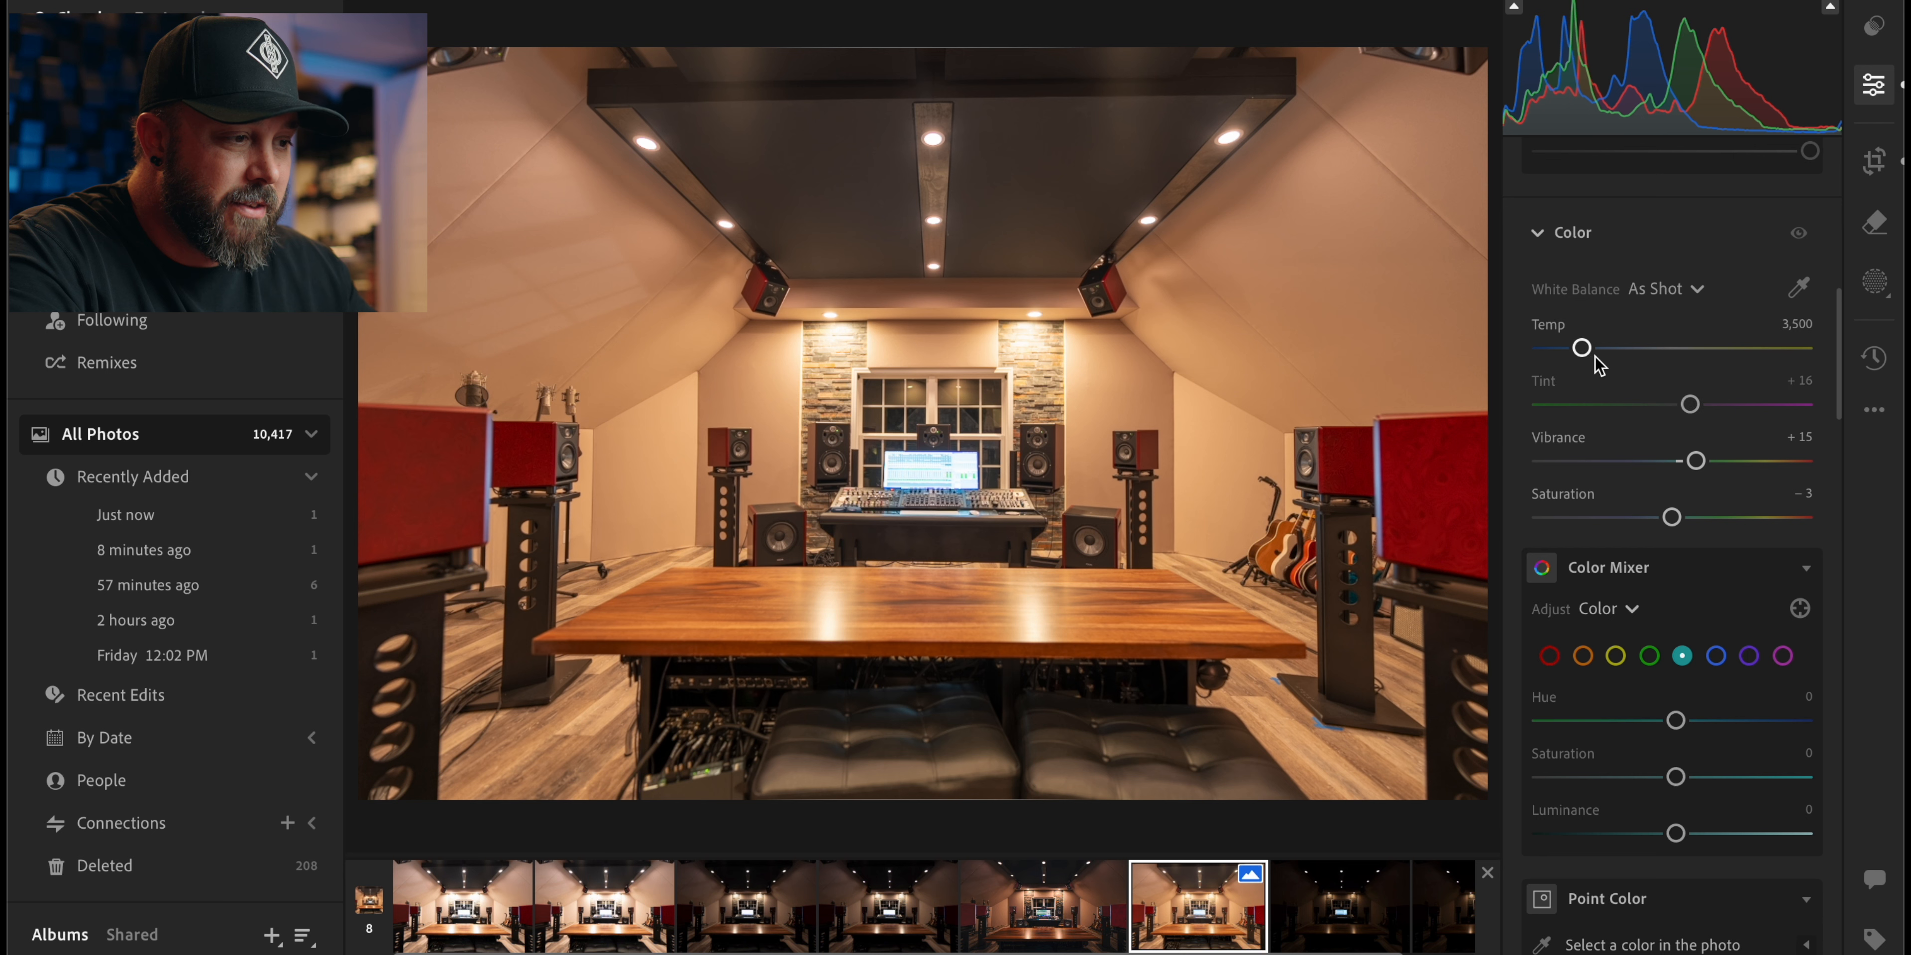
{"action": "left_click_drag", "start_coordinate": [1584, 350], "coordinate": [1578, 355]}
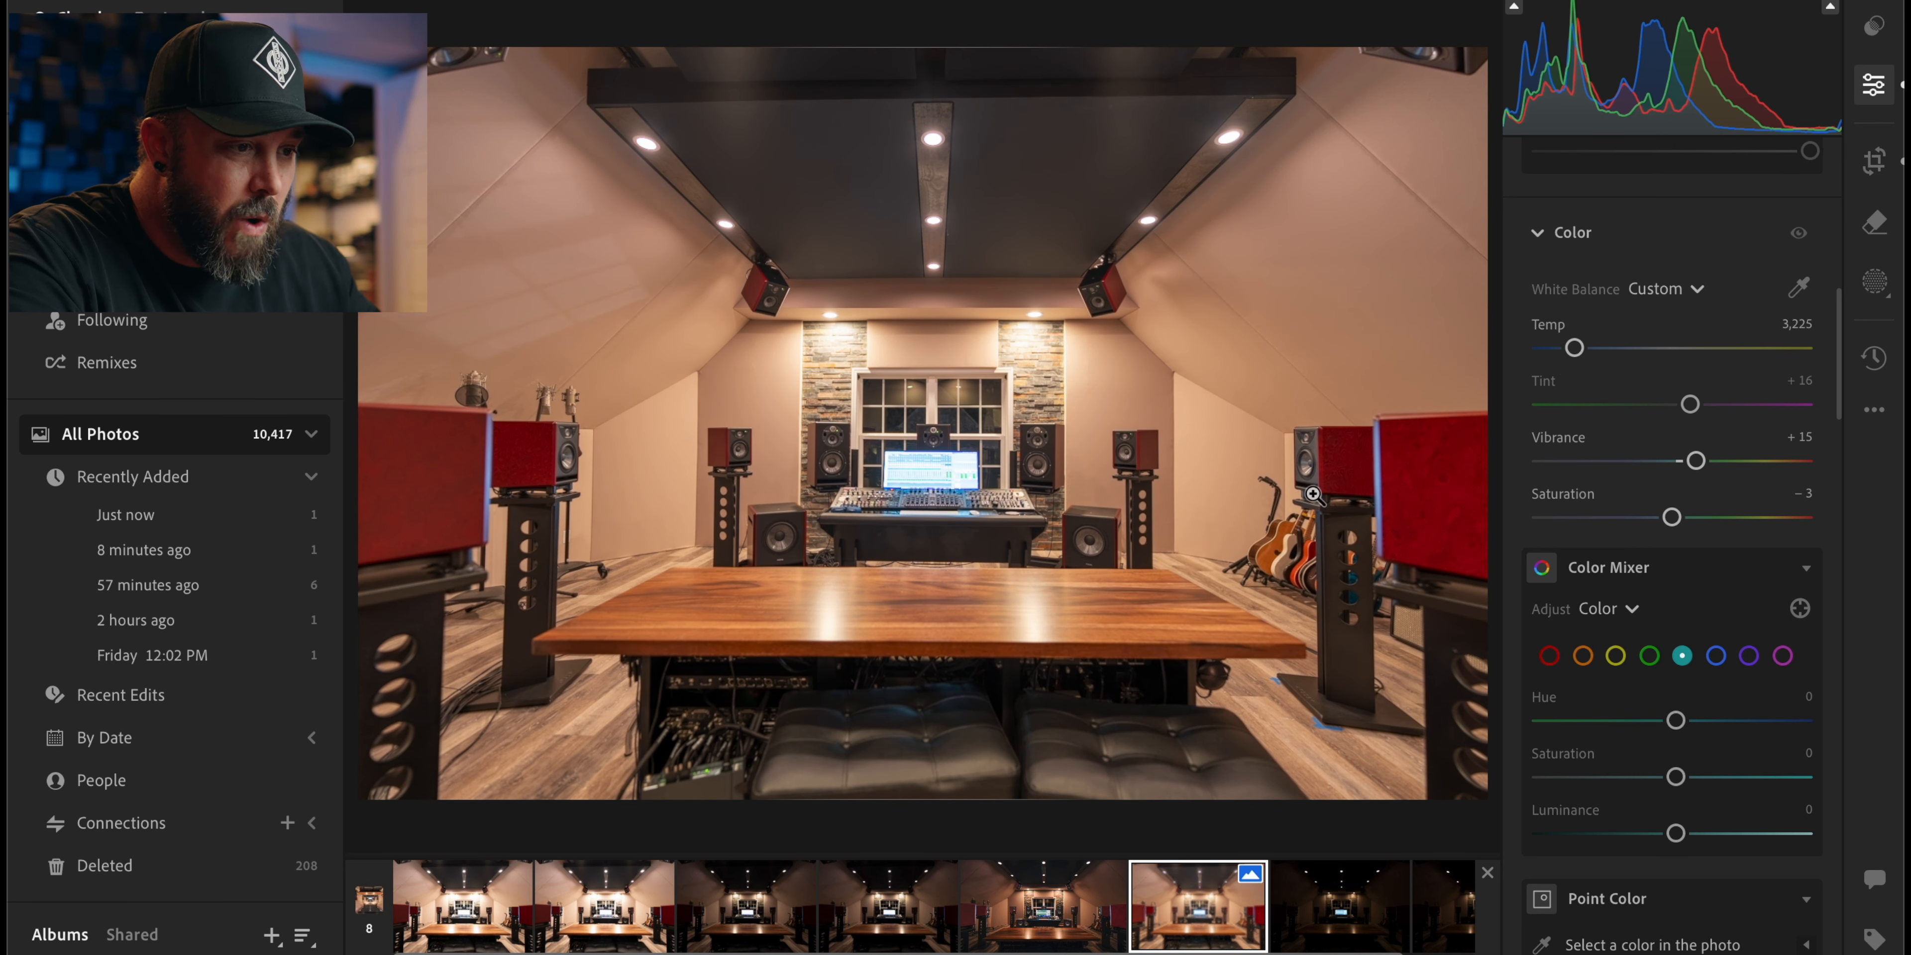
{"action": "left_click", "coordinate": [1799, 289]}
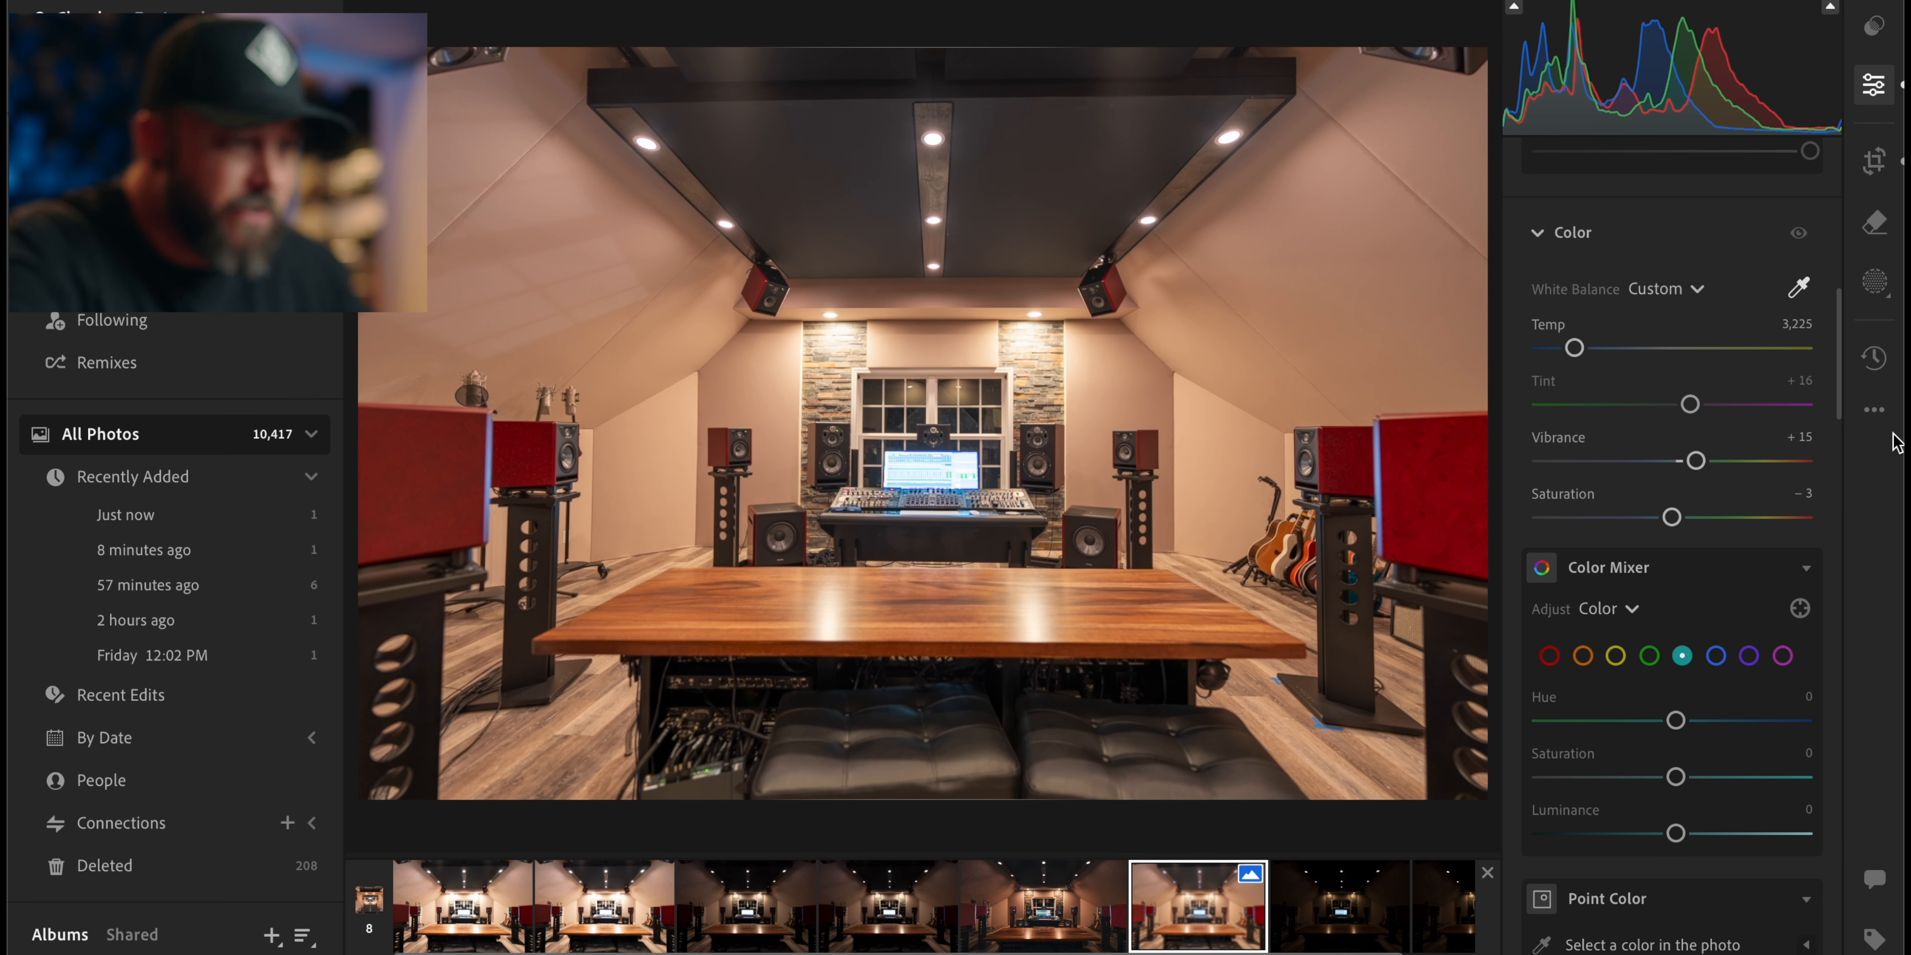
{"action": "left_click", "coordinate": [1802, 281]}
{"action": "left_click_drag", "start_coordinate": [1568, 352], "coordinate": [1570, 351]}
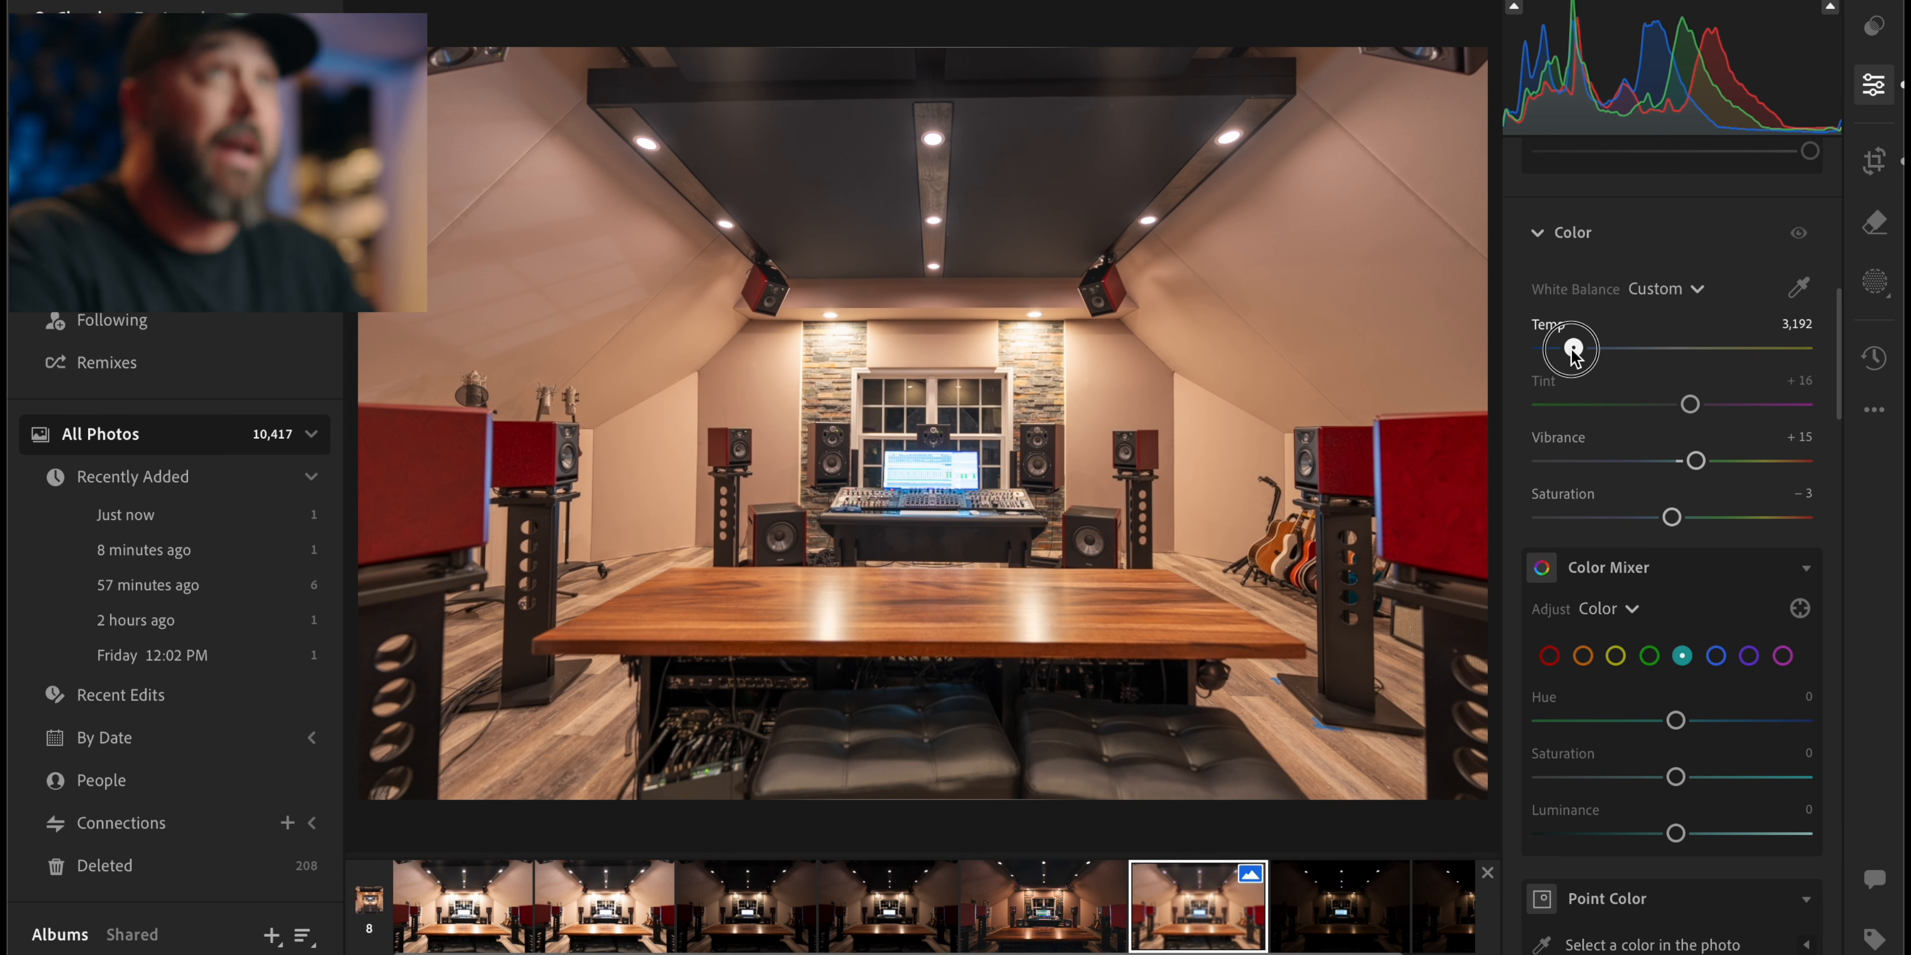
{"action": "left_click_drag", "start_coordinate": [1574, 352], "coordinate": [1571, 349]}
Reset the merged photo's exposure, then set it to +0.26
{"action": "scroll", "coordinate": [1706, 330], "scroll_direction": "up", "scroll_amount": 5}
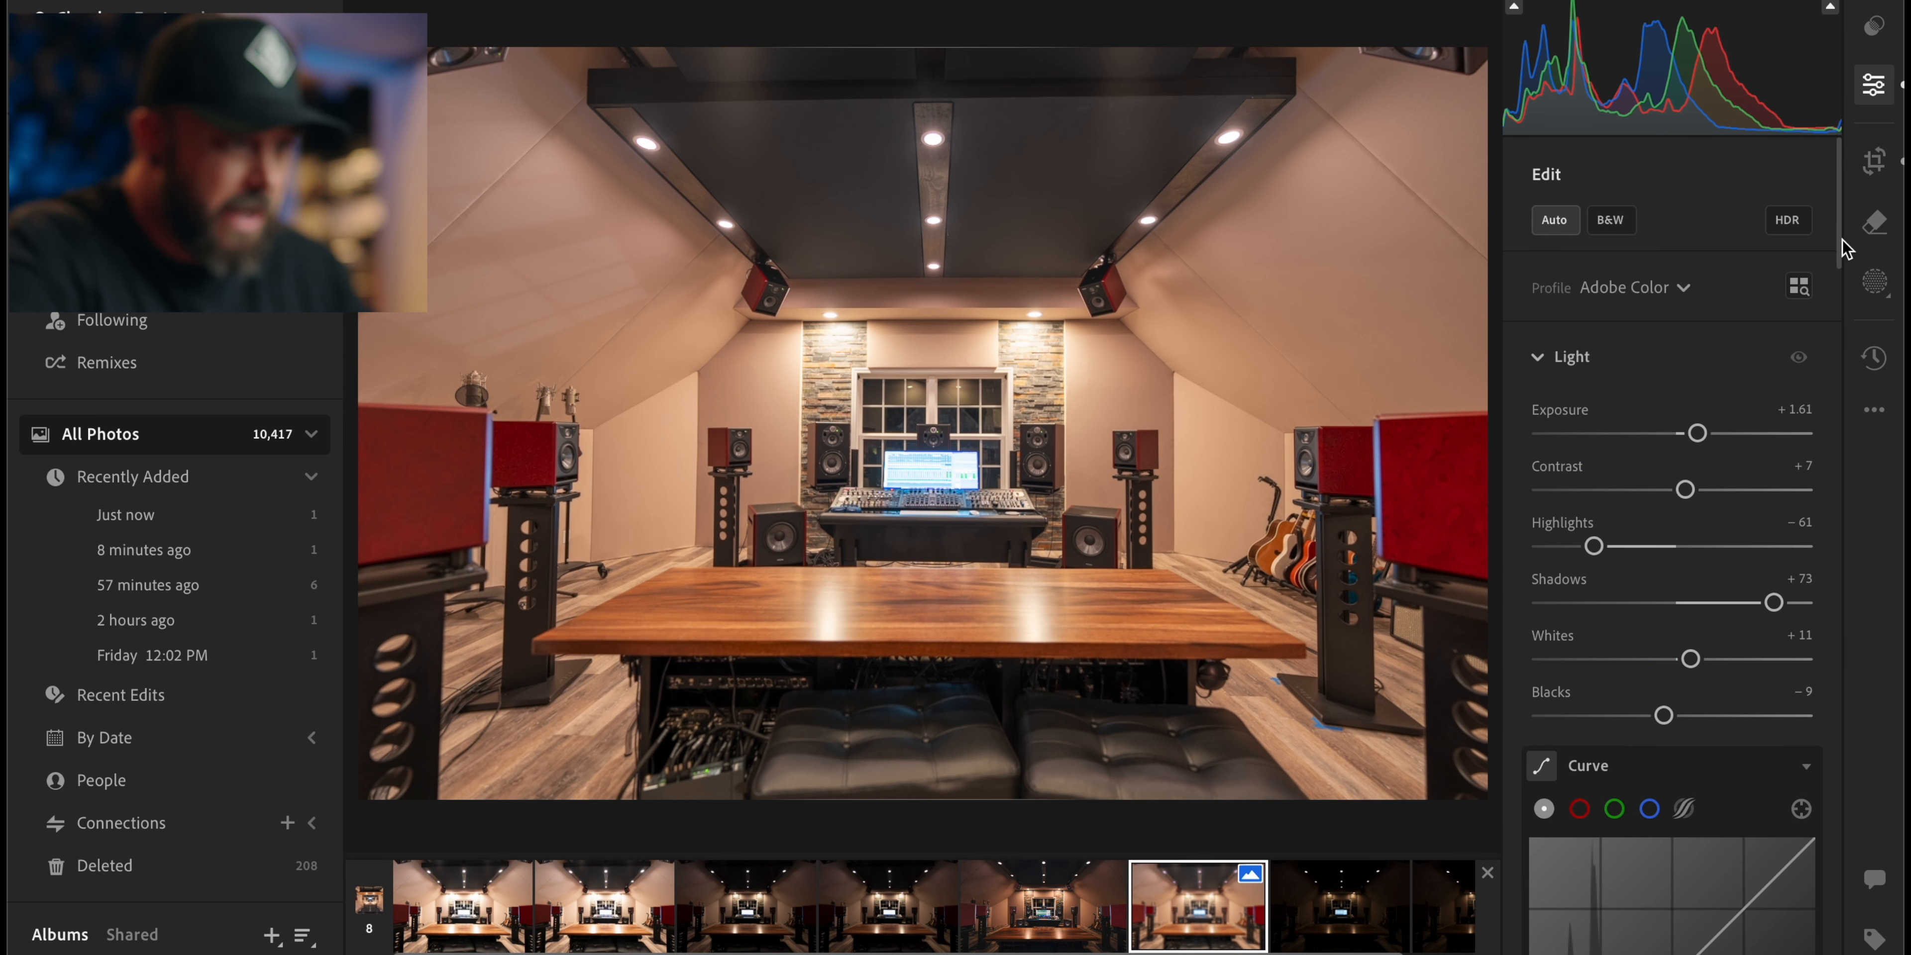
{"action": "double_click", "coordinate": [1558, 412]}
{"action": "left_click_drag", "start_coordinate": [1676, 434], "coordinate": [1679, 437]}
Straighten the photo automatically and crop it to a 16 x 9 aspect ratio
{"action": "key", "text": "c"}
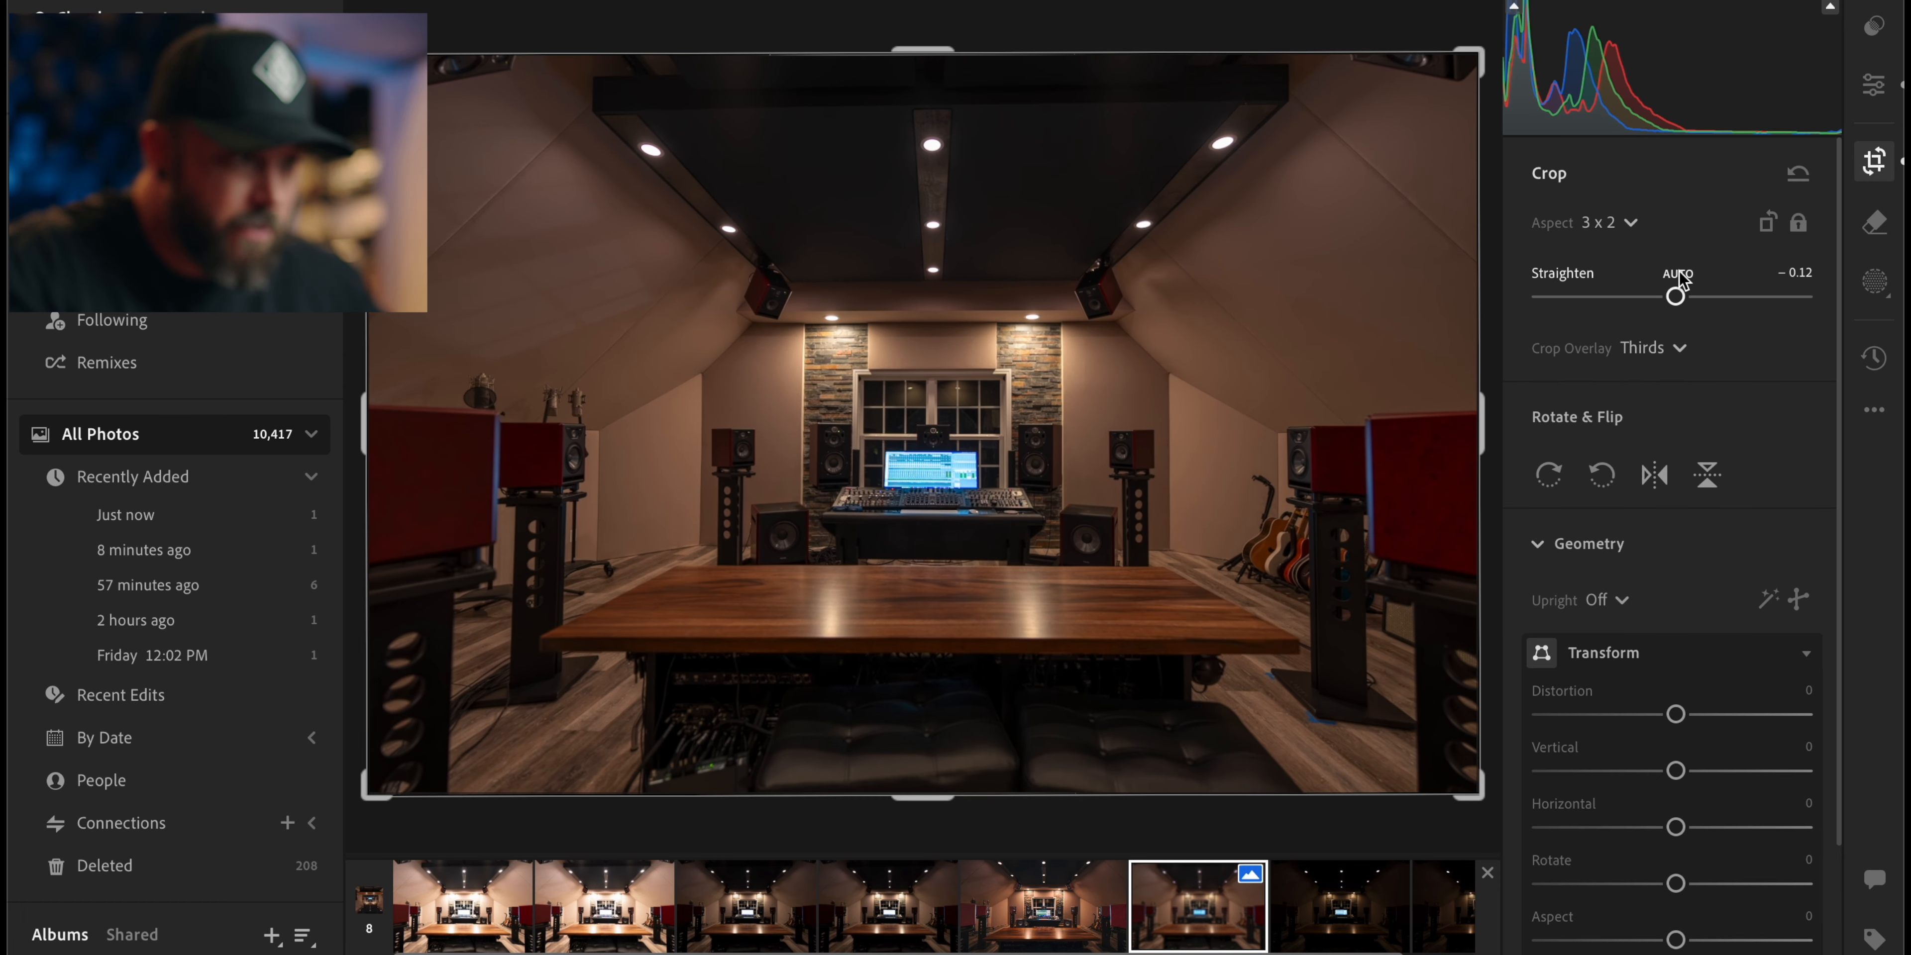
{"action": "left_click", "coordinate": [1607, 223]}
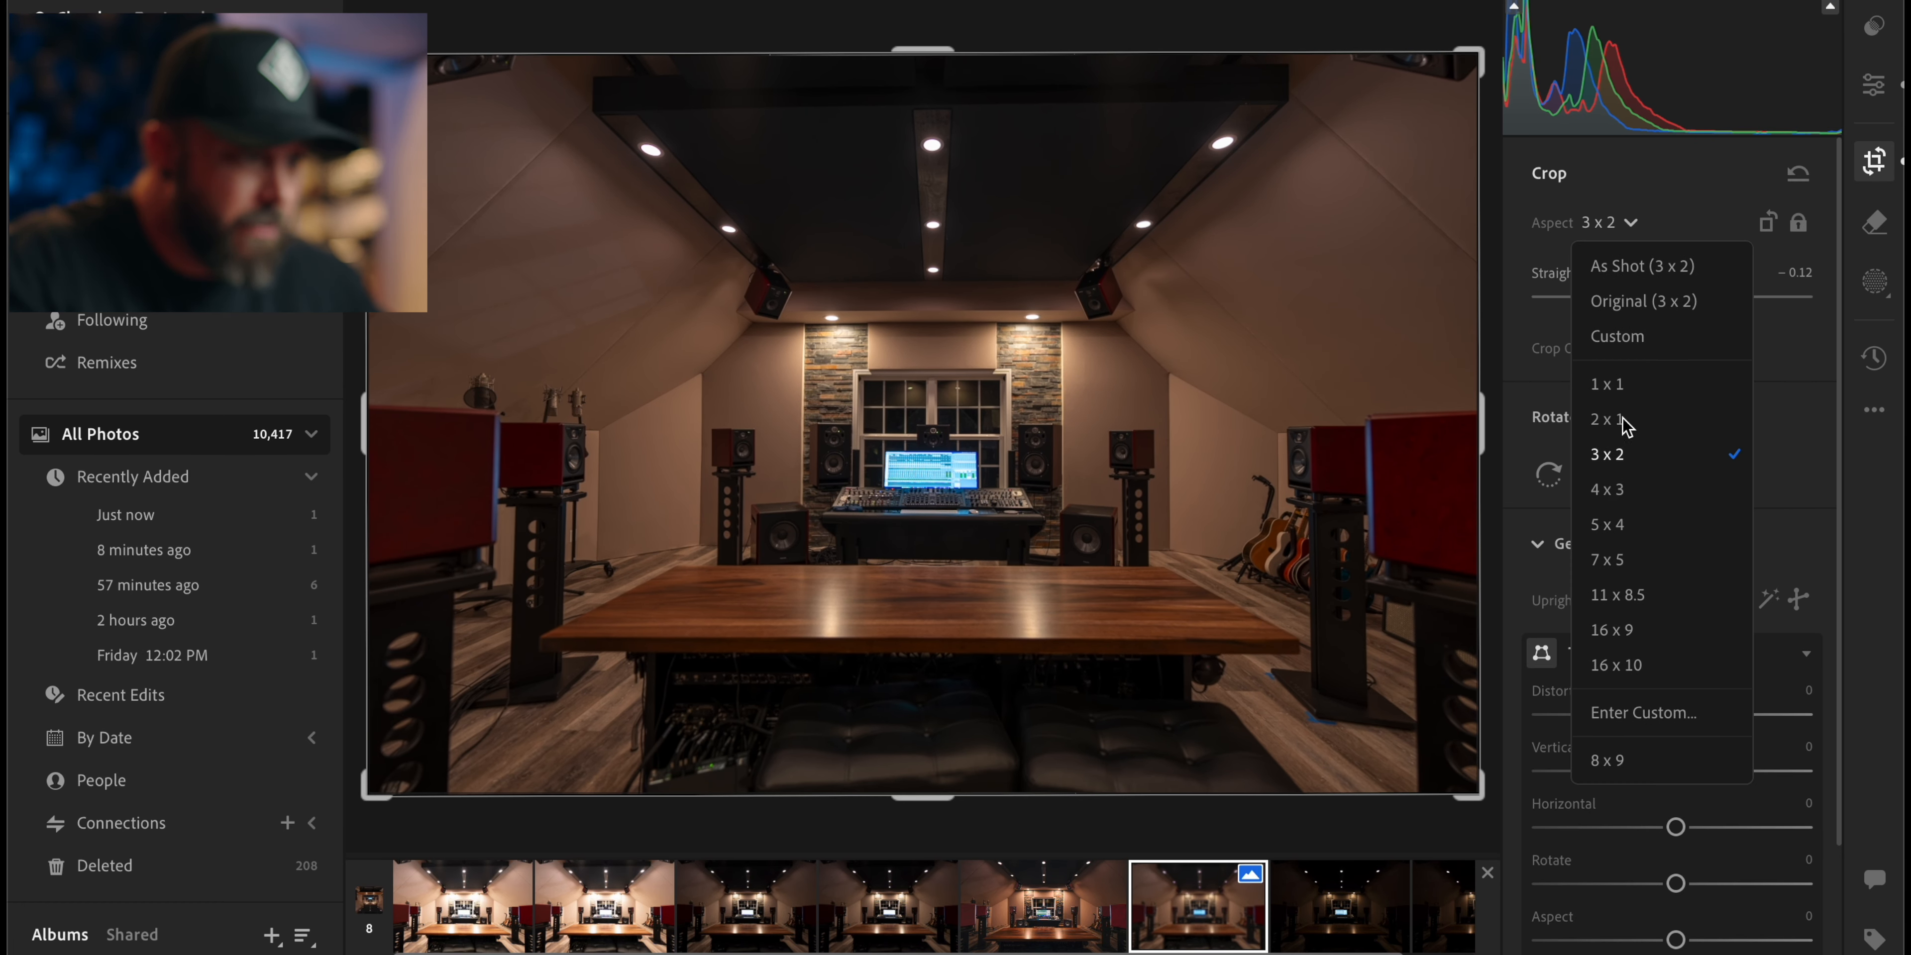
{"action": "left_click", "coordinate": [1654, 627]}
{"action": "left_click_drag", "start_coordinate": [1453, 383], "coordinate": [1459, 379]}
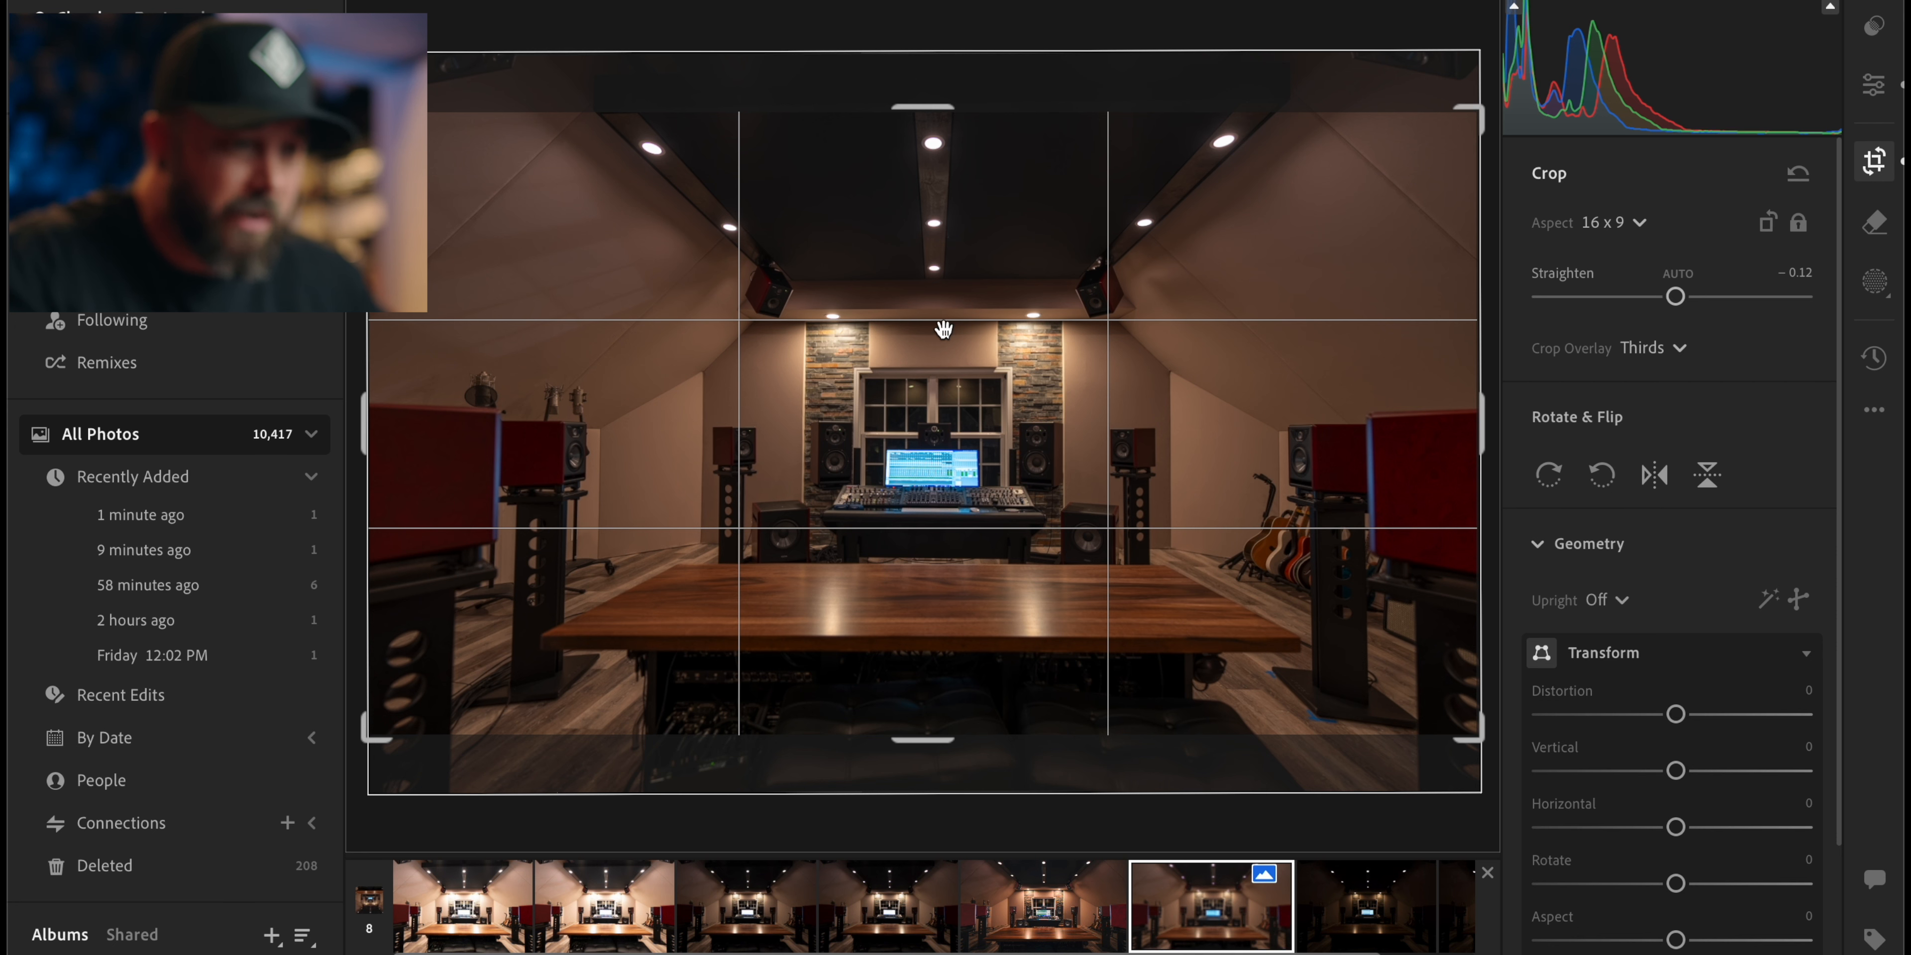
{"action": "left_click", "coordinate": [1874, 85]}
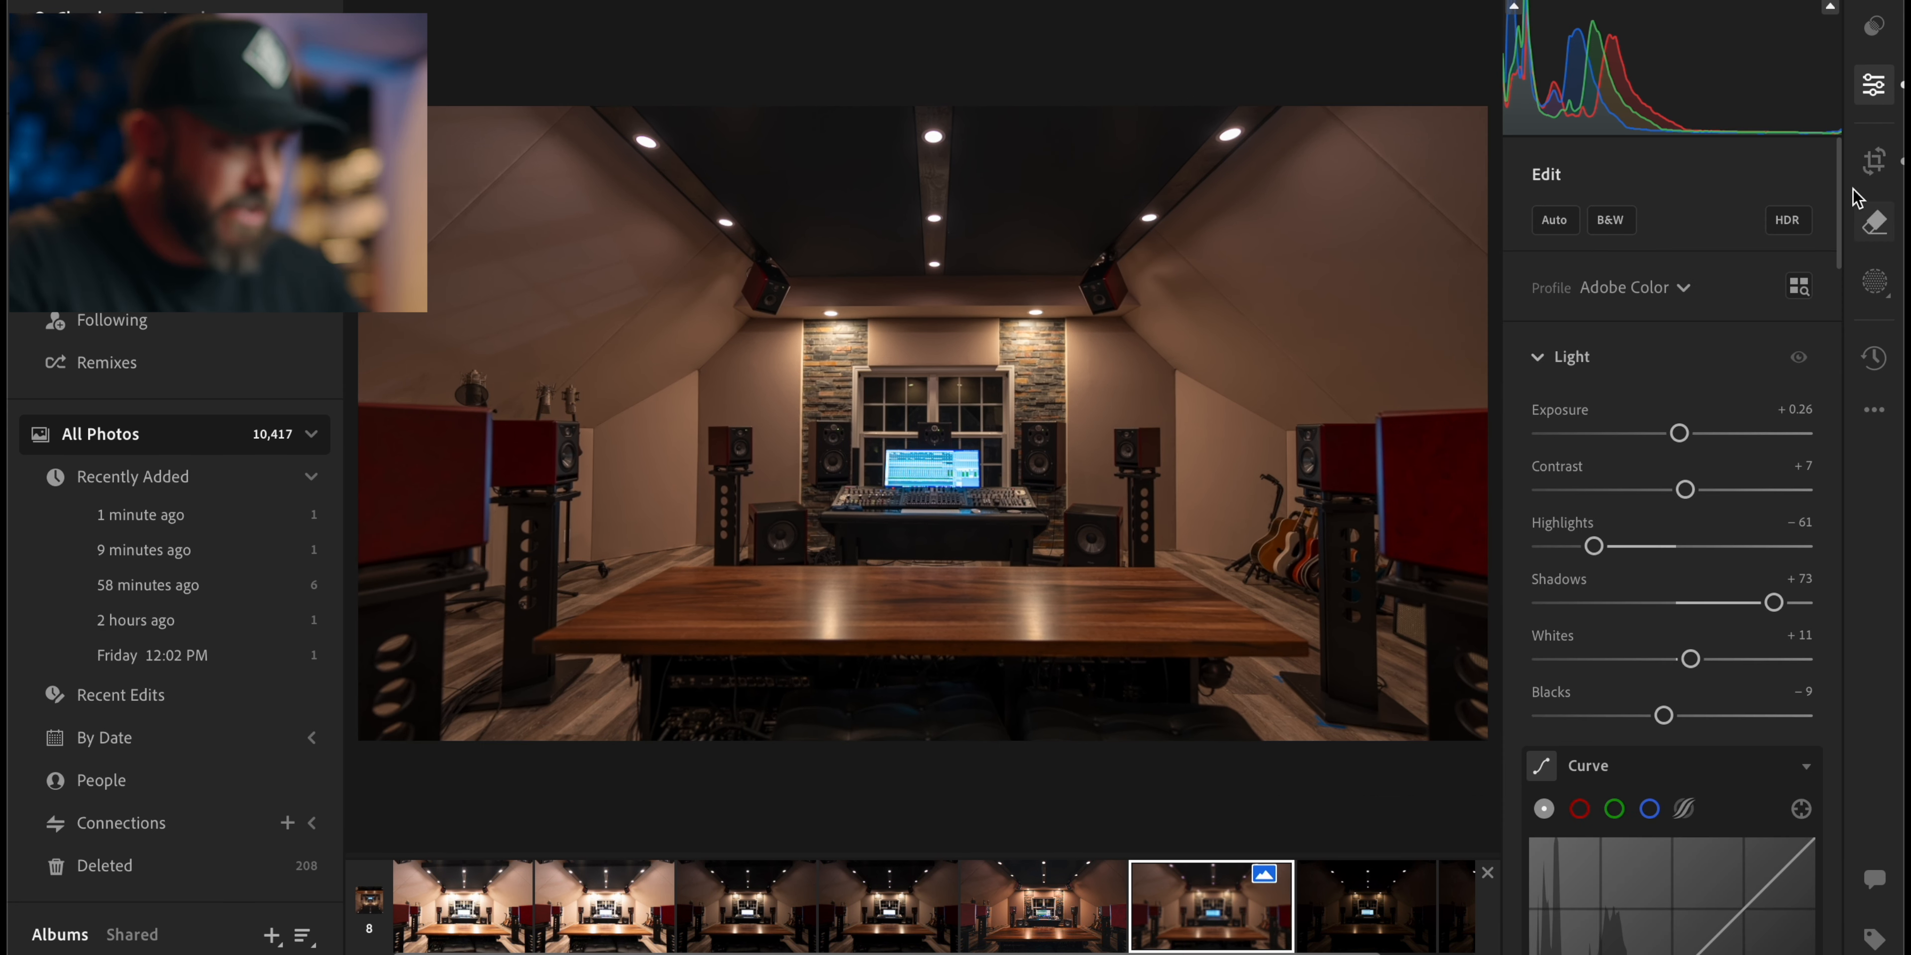
Create an object mask that selects the two red speakers mounted at the ceiling
{"action": "left_click", "coordinate": [1876, 281]}
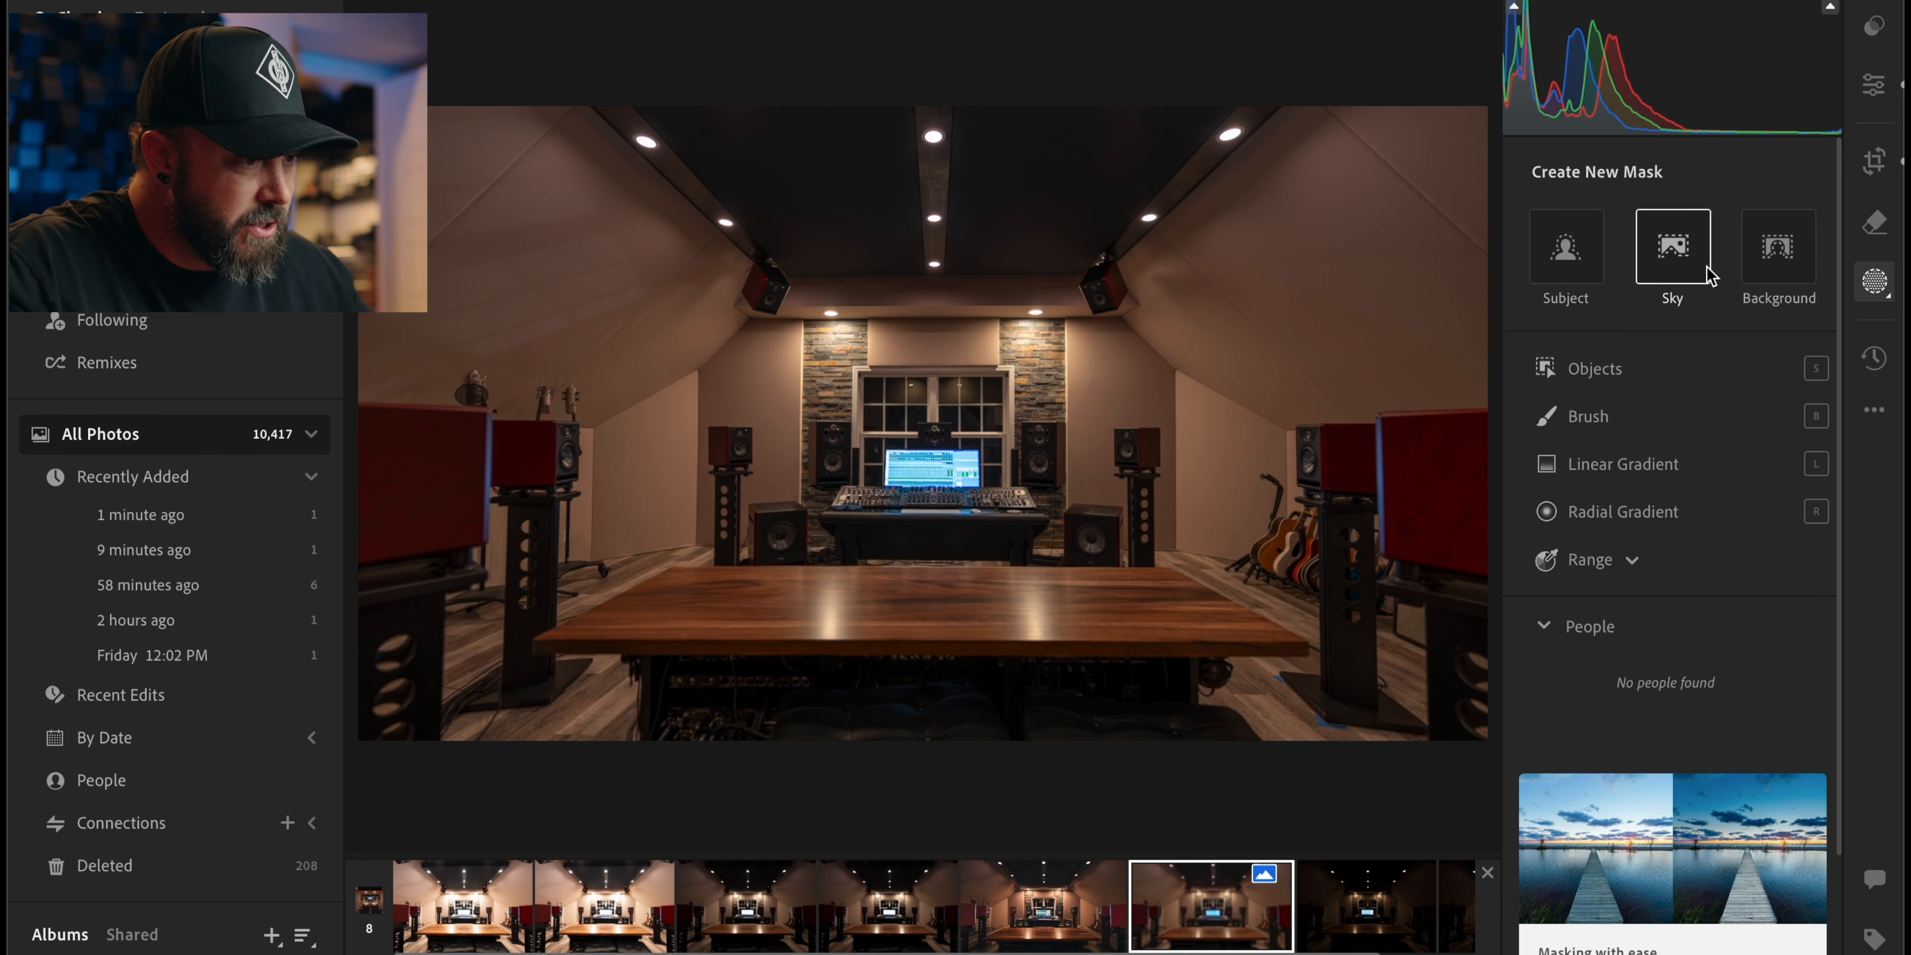
{"action": "left_click", "coordinate": [1605, 370]}
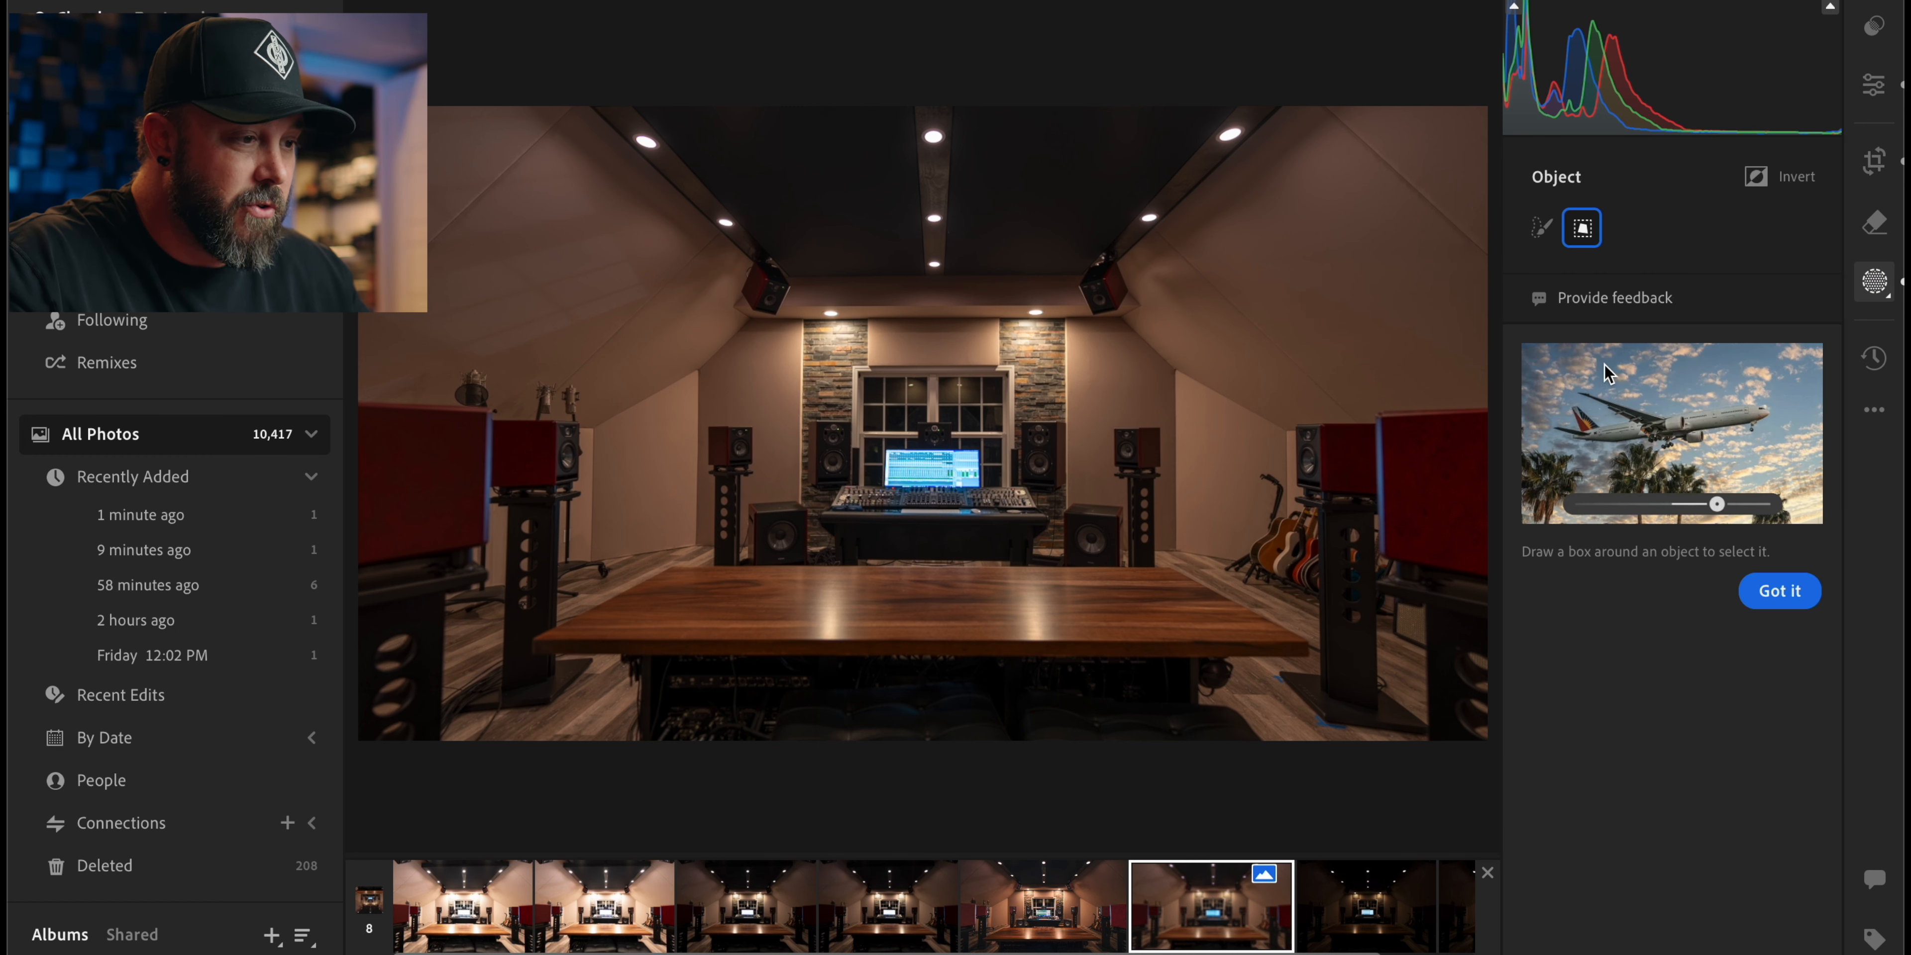
{"action": "left_click_drag", "start_coordinate": [1077, 261], "coordinate": [1126, 319]}
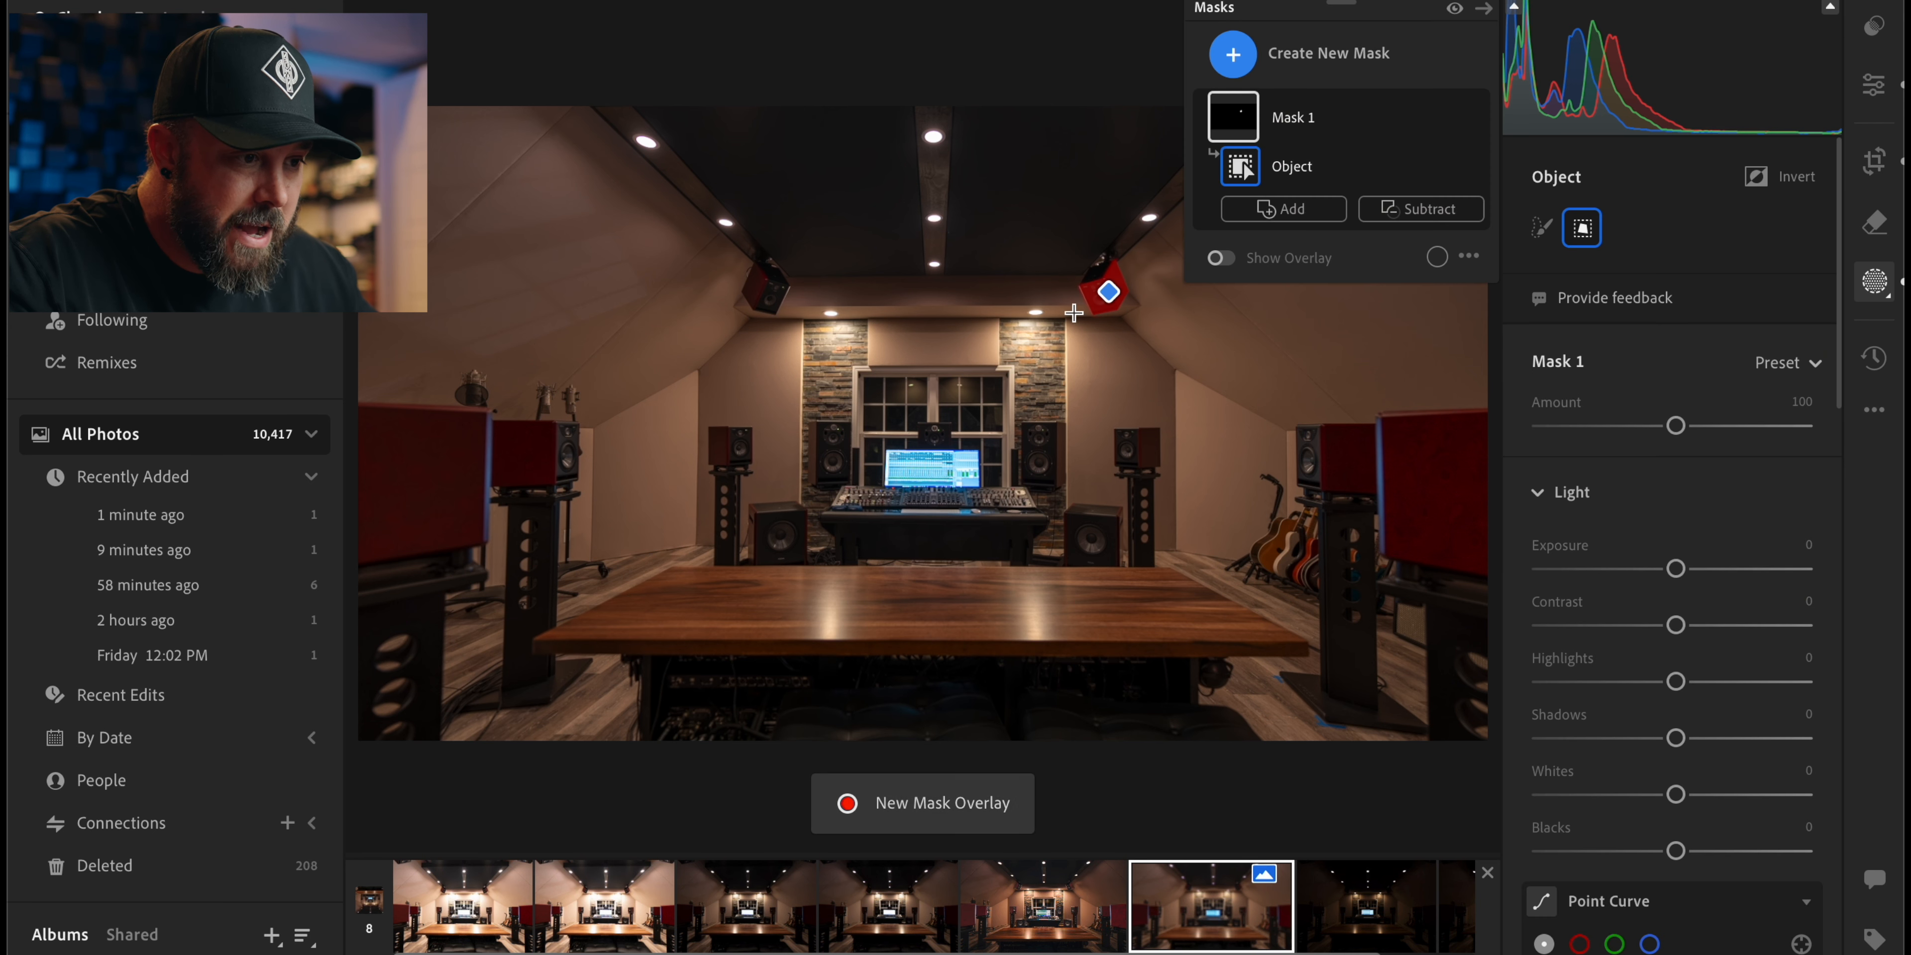
{"action": "left_click_drag", "start_coordinate": [744, 265], "coordinate": [816, 335]}
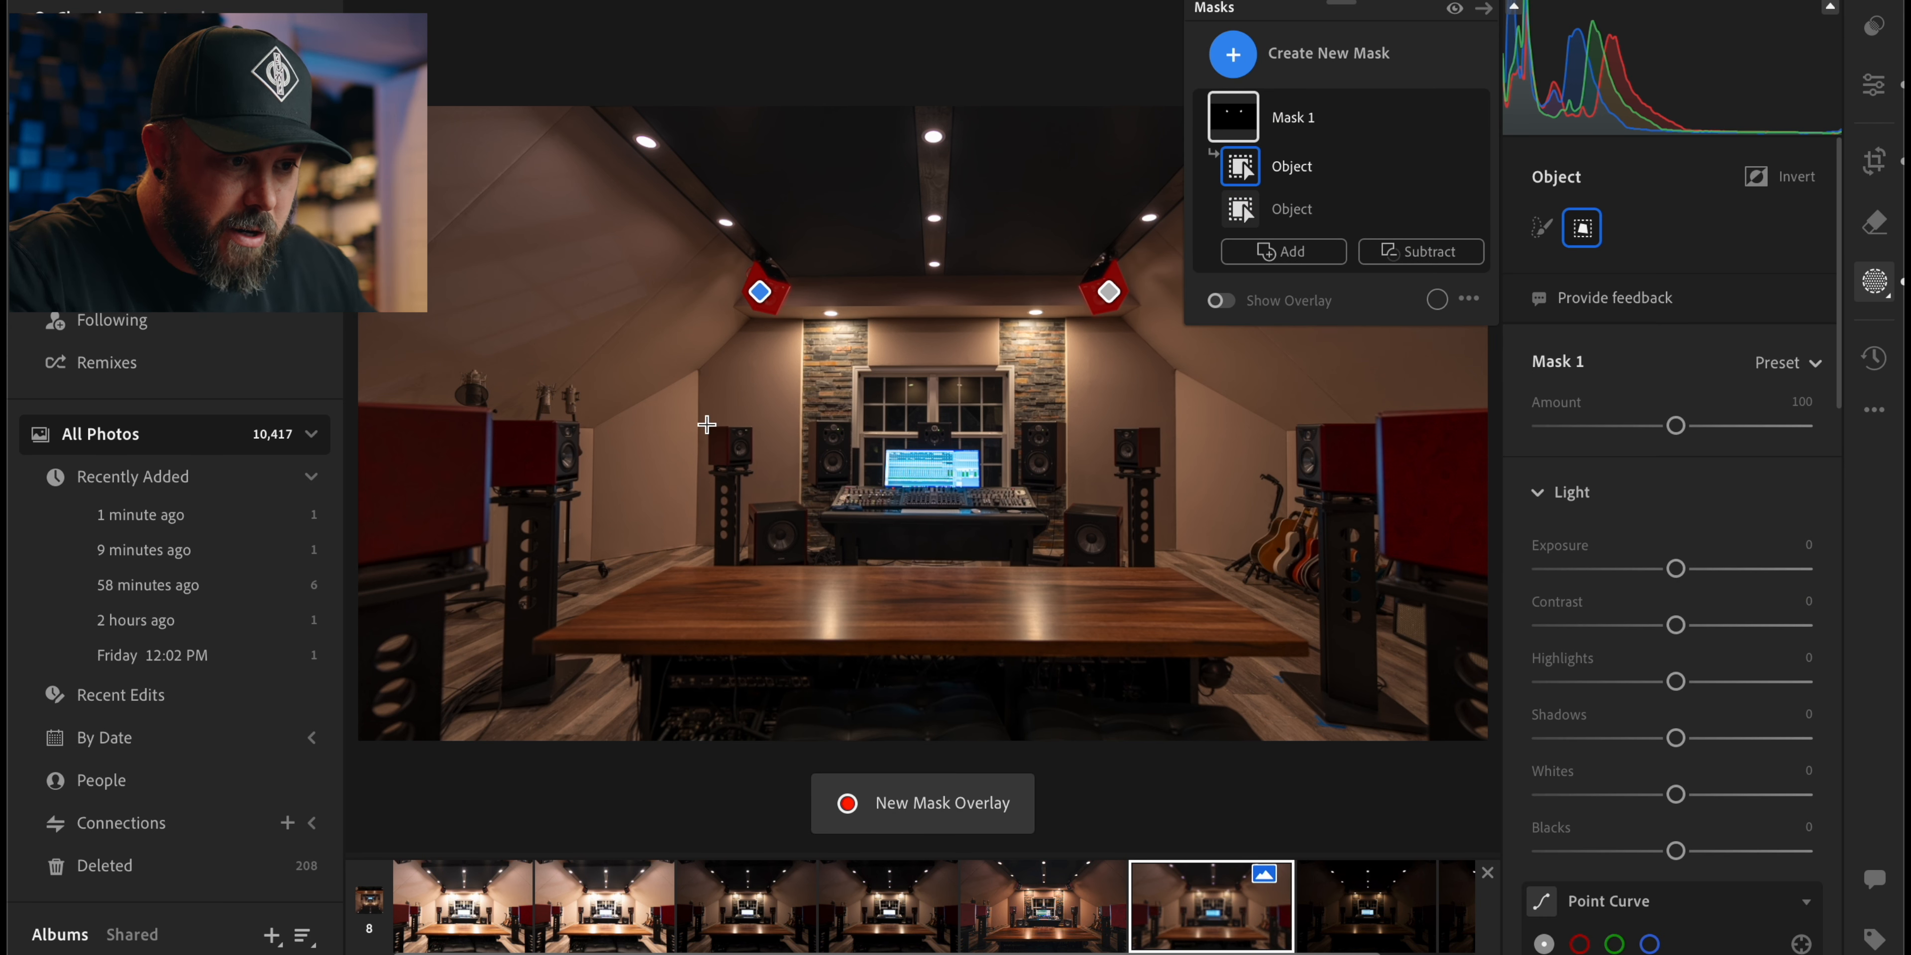
Add the seven speakers around the console at the back of the room to Mask 1 as objects
{"action": "left_click_drag", "start_coordinate": [706, 424], "coordinate": [753, 467]}
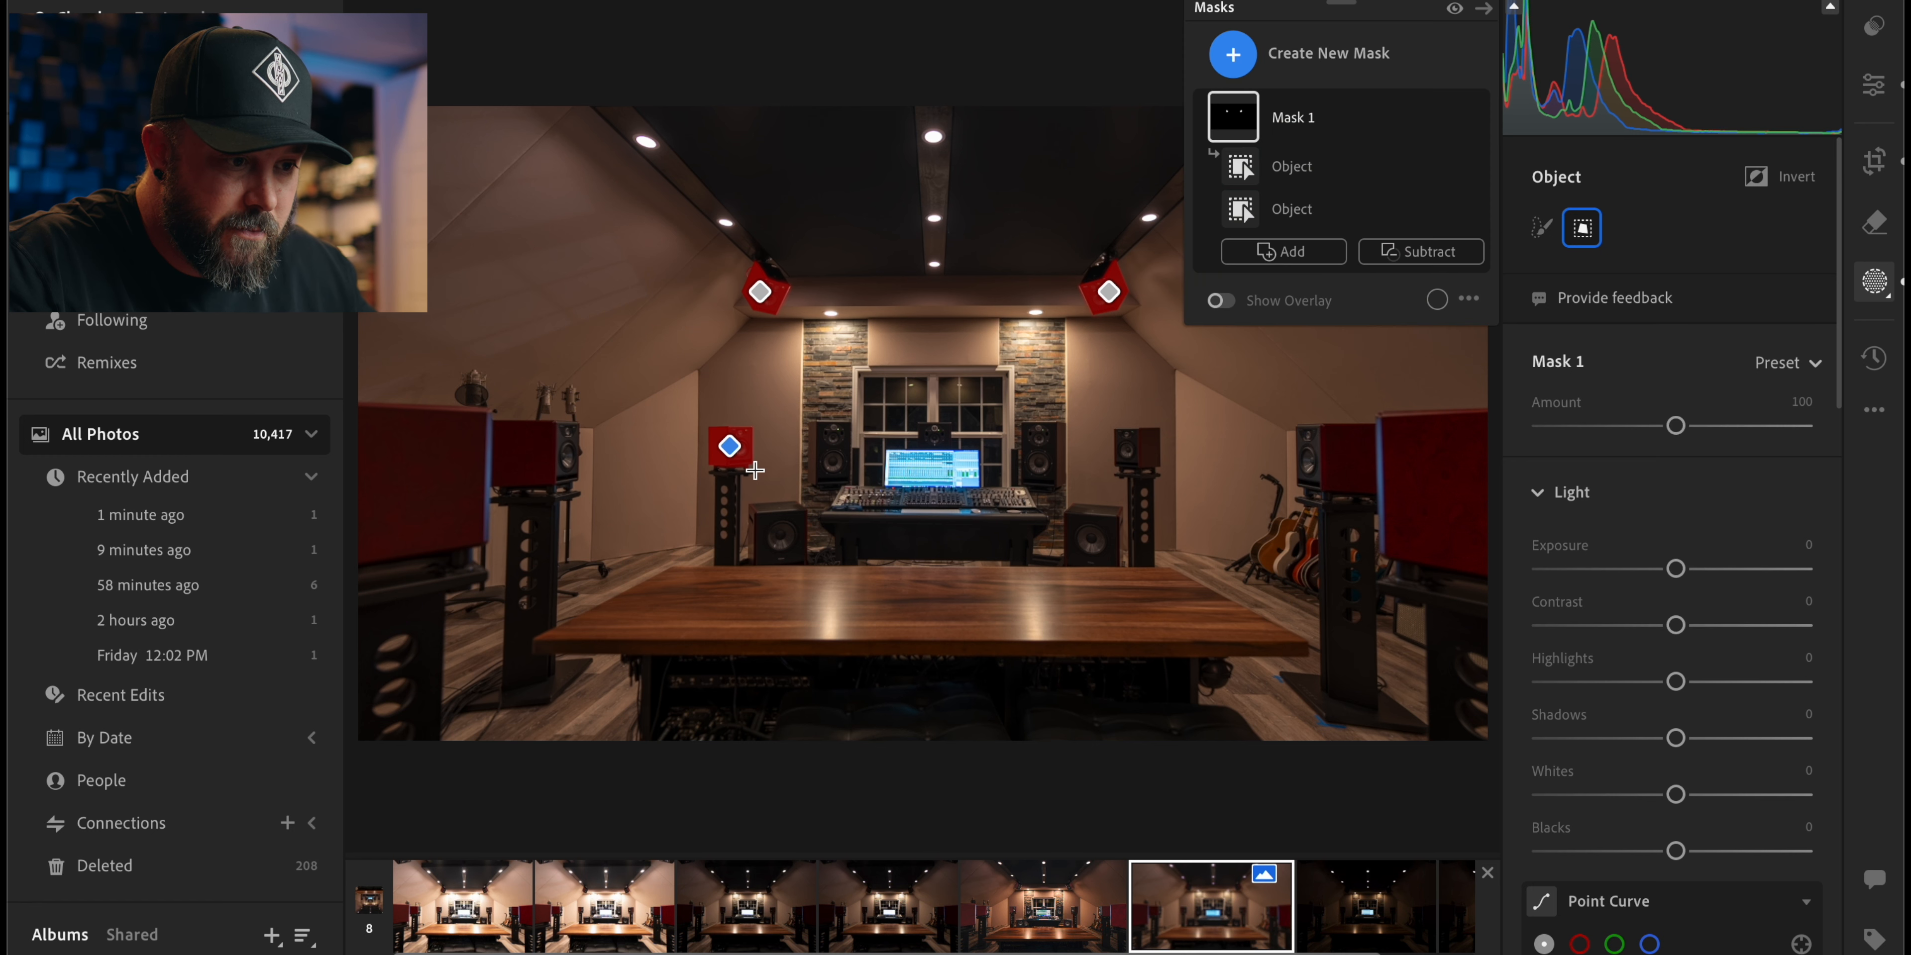
{"action": "left_click_drag", "start_coordinate": [744, 502], "coordinate": [809, 560]}
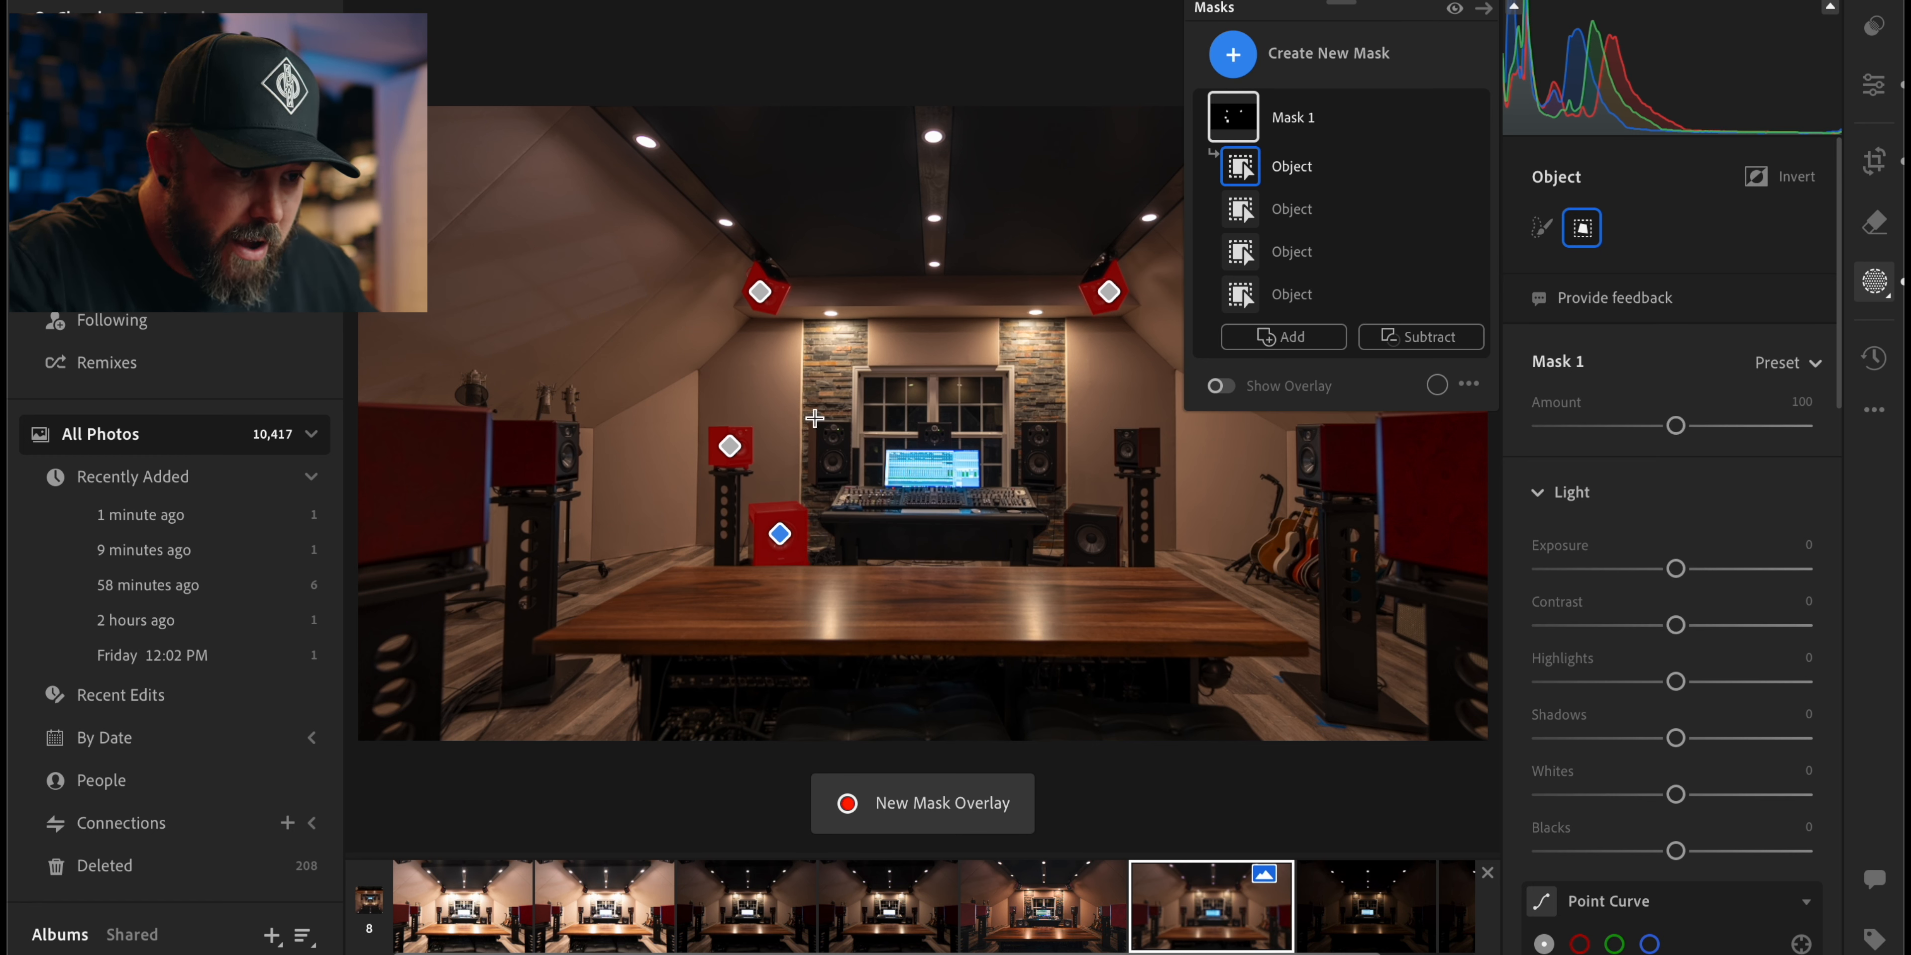
{"action": "left_click_drag", "start_coordinate": [808, 418], "coordinate": [847, 486]}
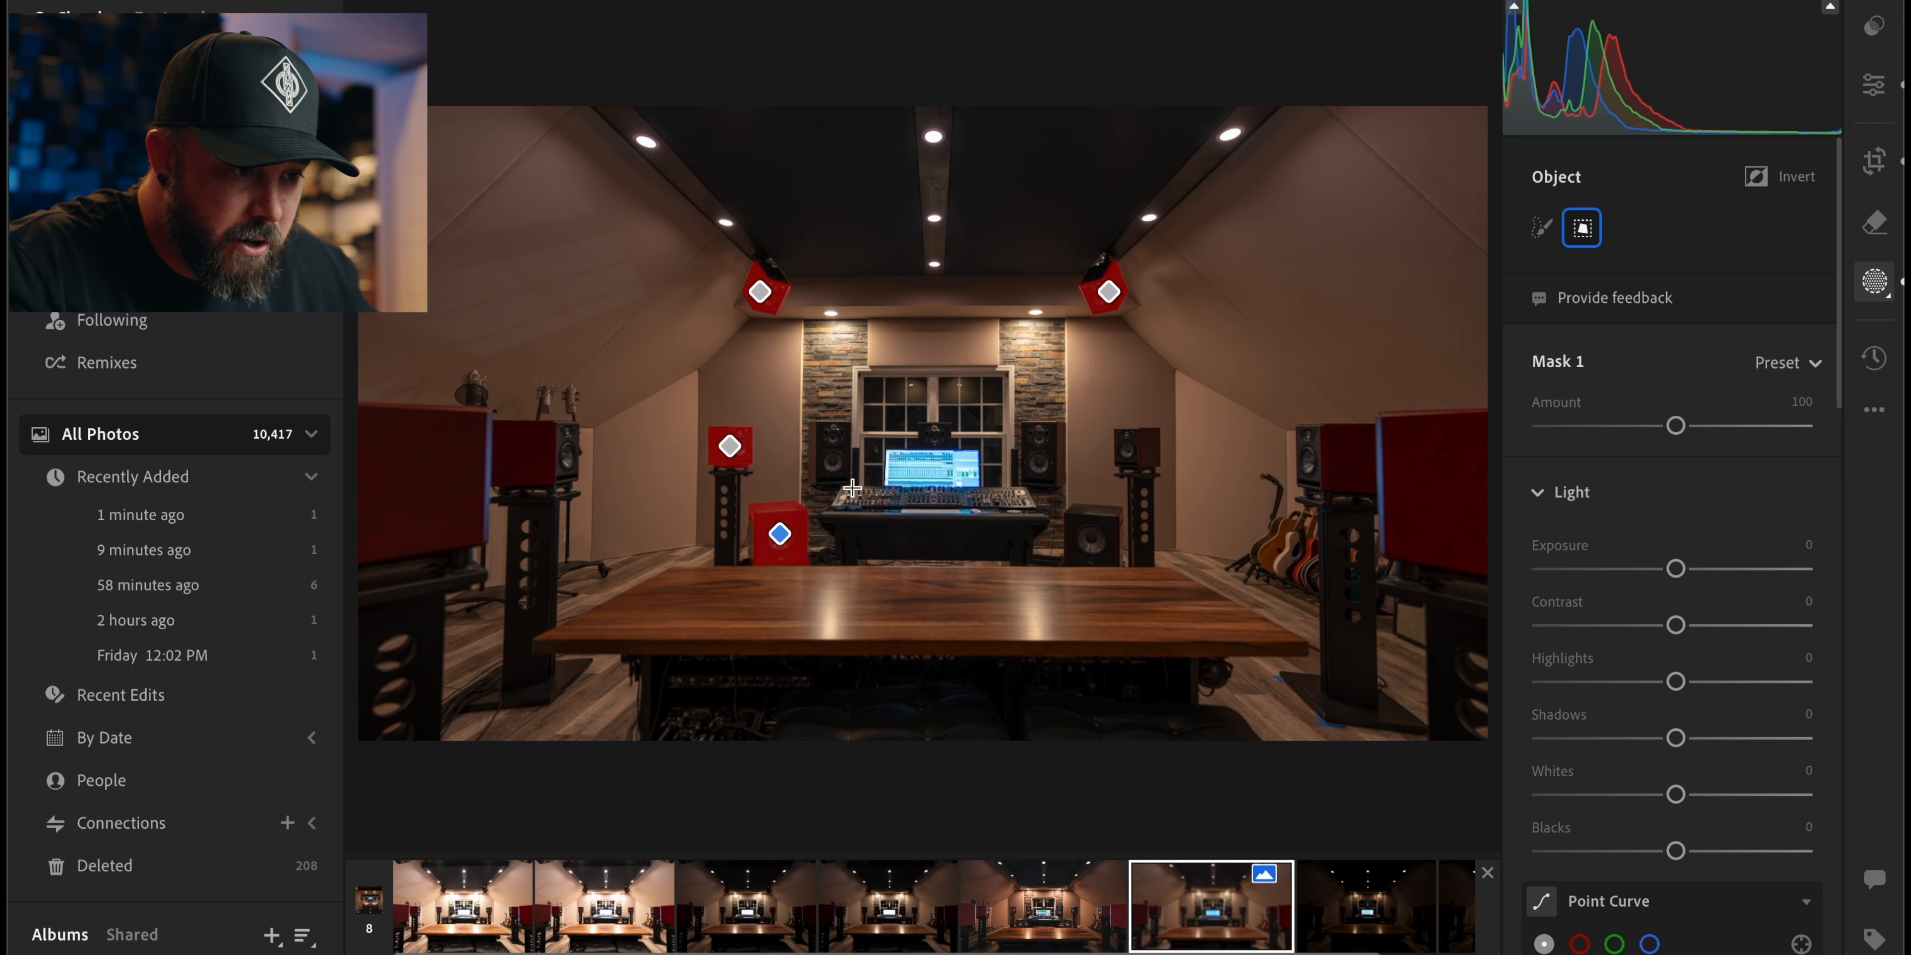
{"action": "left_click_drag", "start_coordinate": [919, 420], "coordinate": [982, 484]}
{"action": "left_click_drag", "start_coordinate": [1020, 419], "coordinate": [1066, 493]}
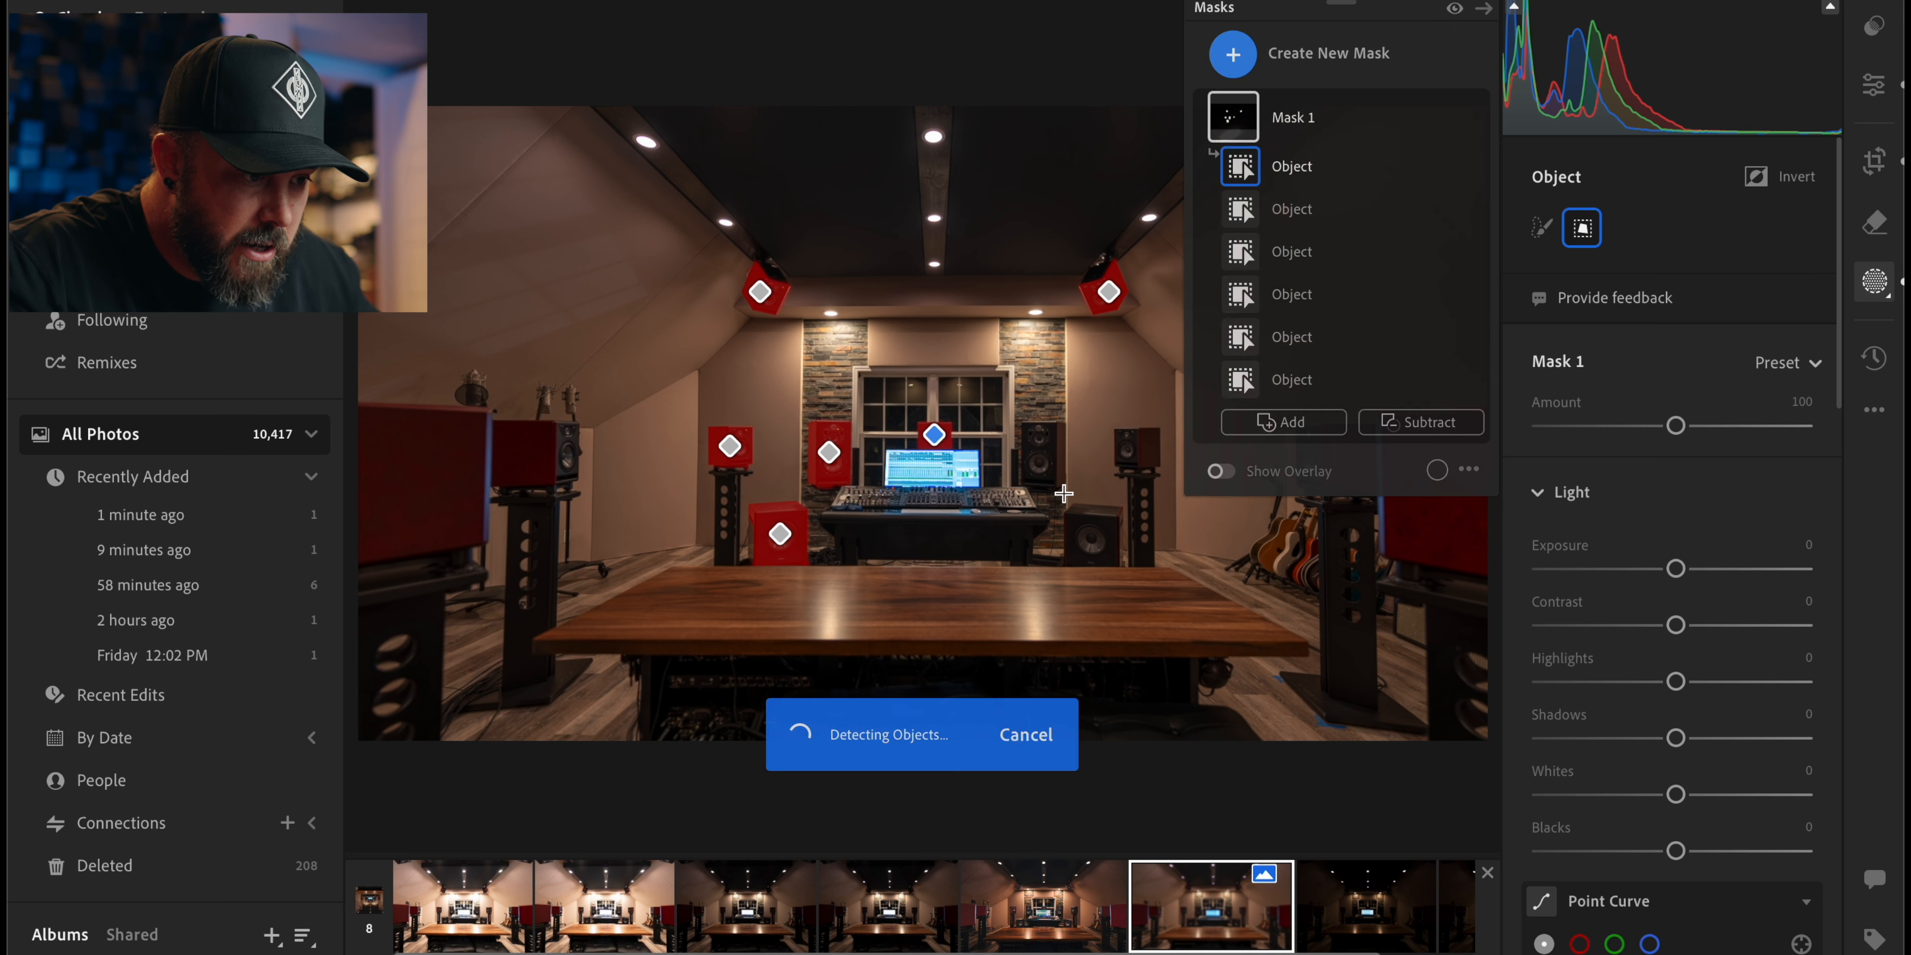
{"action": "left_click_drag", "start_coordinate": [1112, 426], "coordinate": [1187, 500]}
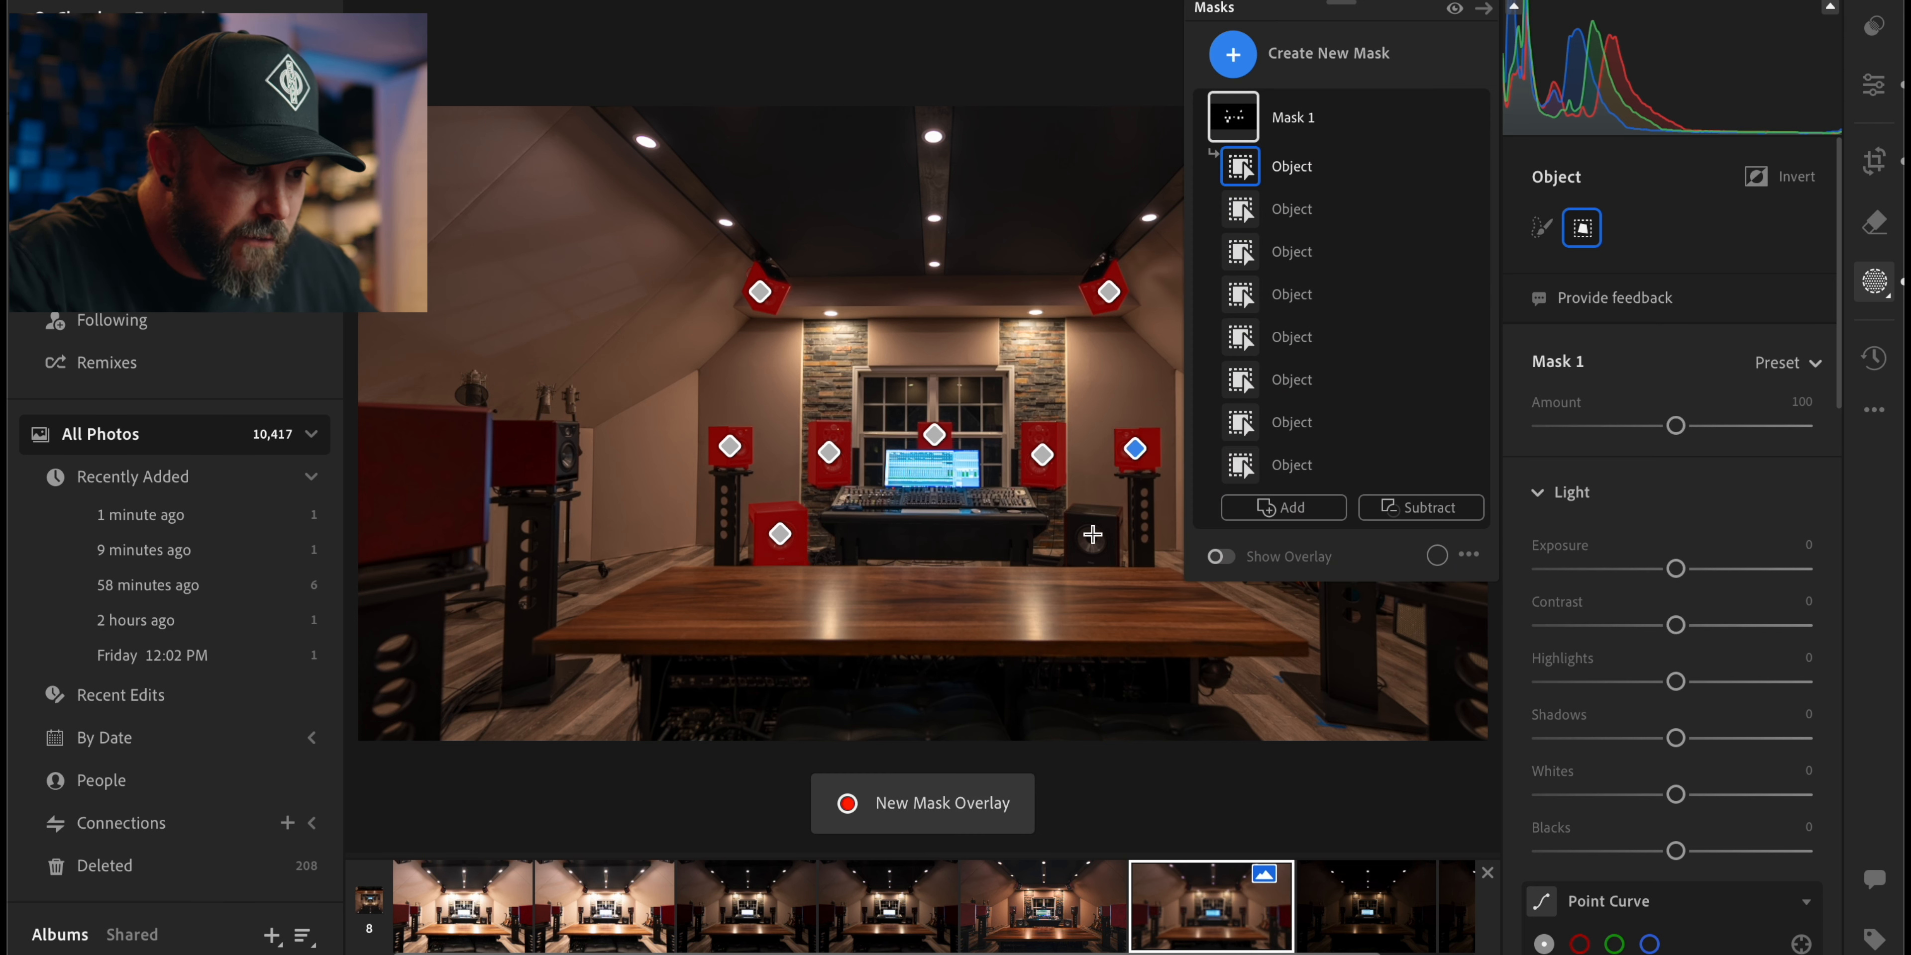
{"action": "left_click_drag", "start_coordinate": [1062, 504], "coordinate": [1121, 571]}
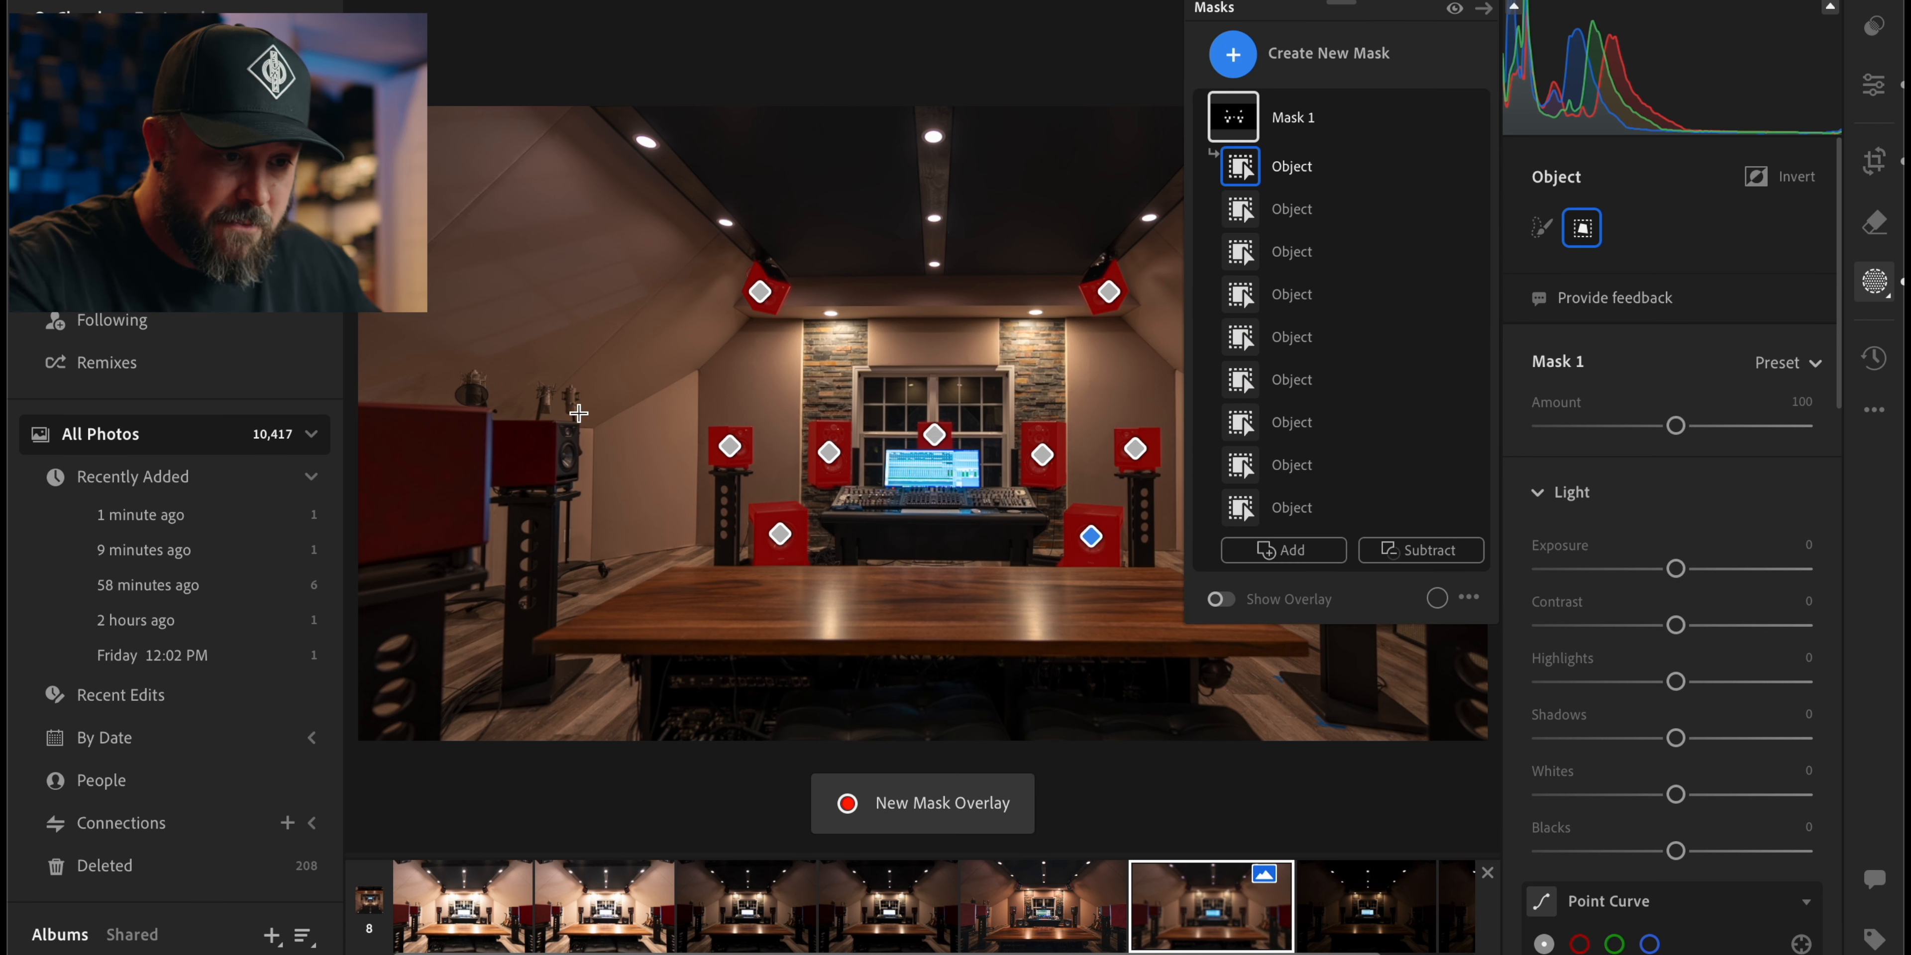
Add the four red speakers along the left and right sides of the room to Mask 1
{"action": "left_click_drag", "start_coordinate": [581, 420], "coordinate": [490, 487]}
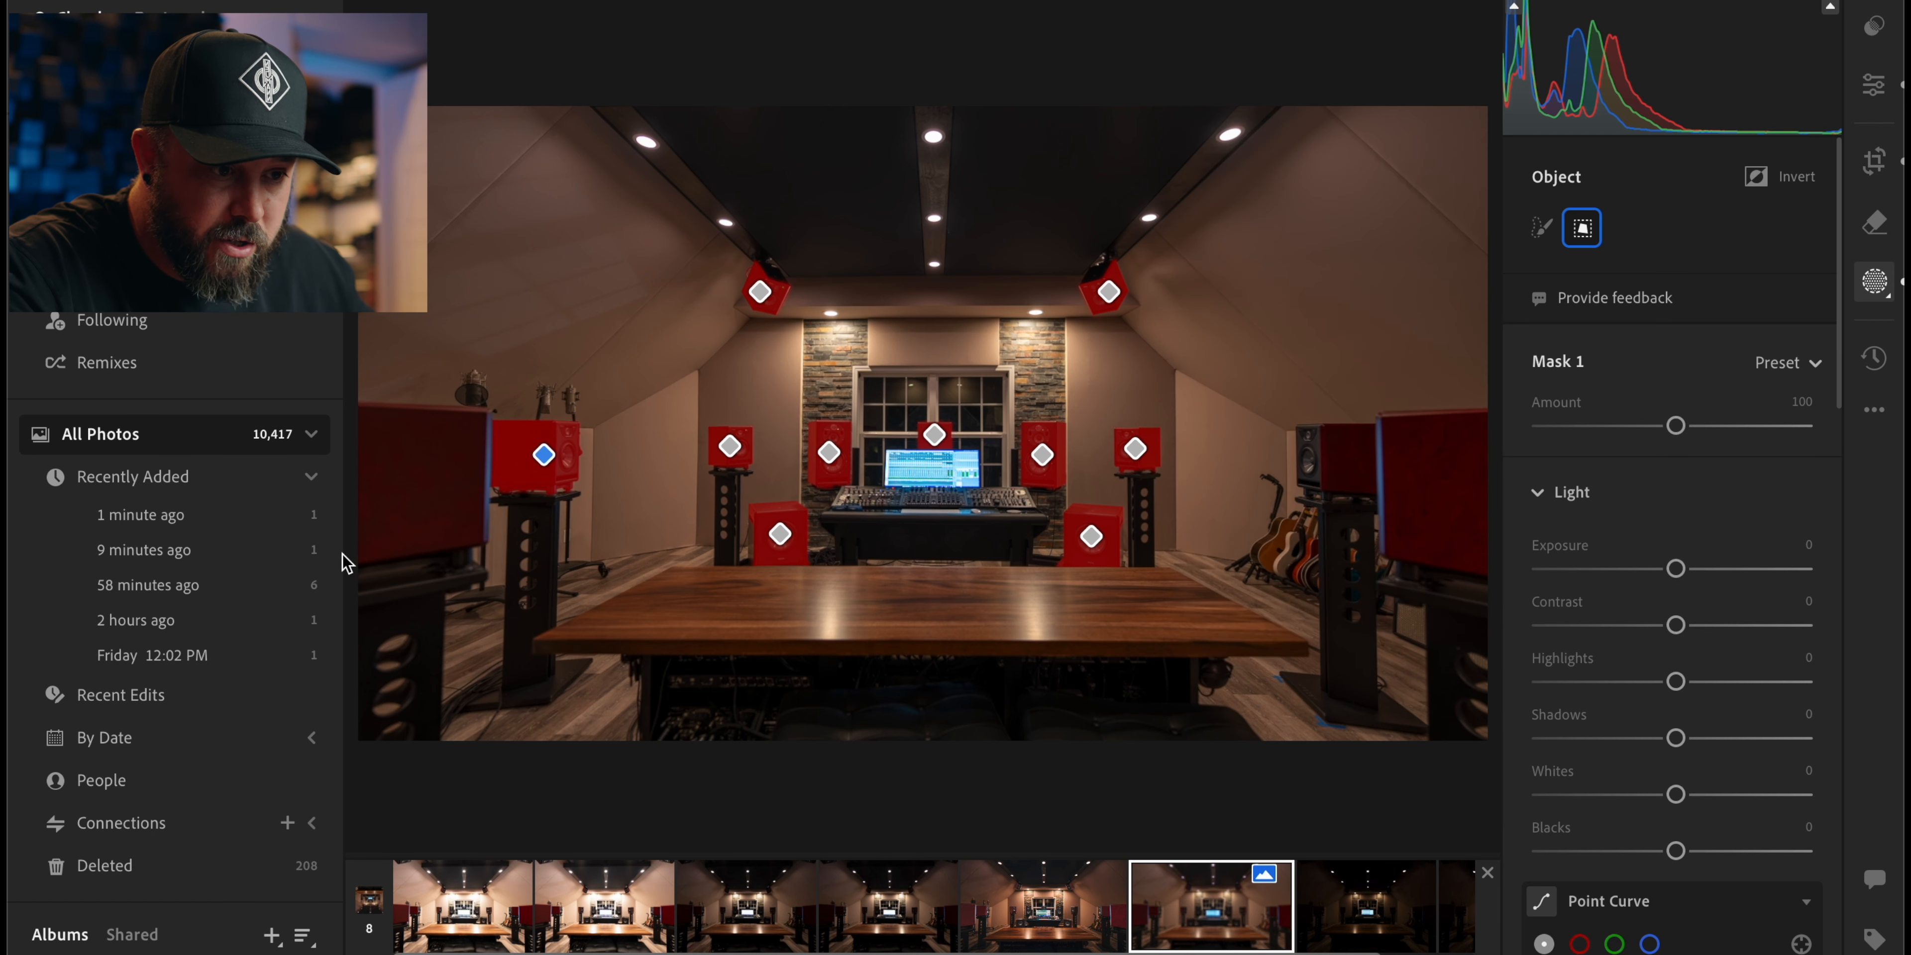
{"action": "left_click_drag", "start_coordinate": [342, 553], "coordinate": [363, 554]}
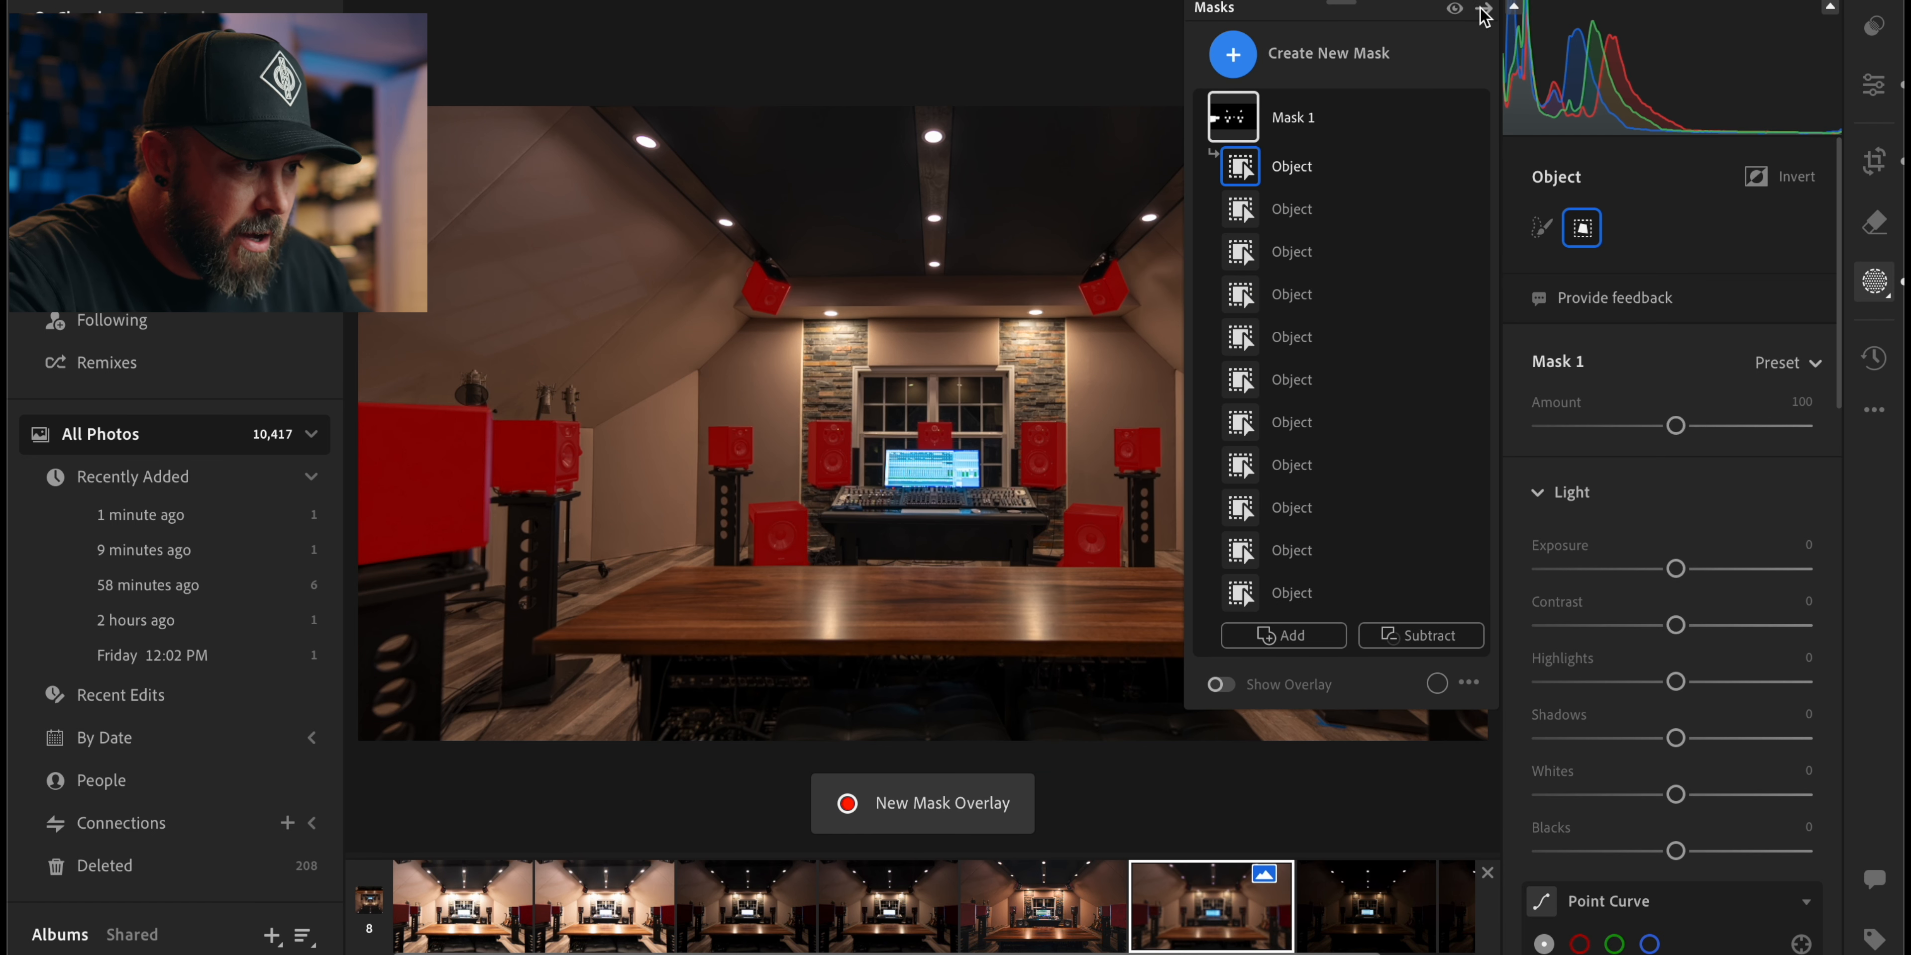
{"action": "left_click", "coordinate": [1484, 11]}
{"action": "left_click_drag", "start_coordinate": [1296, 425], "coordinate": [1370, 489]}
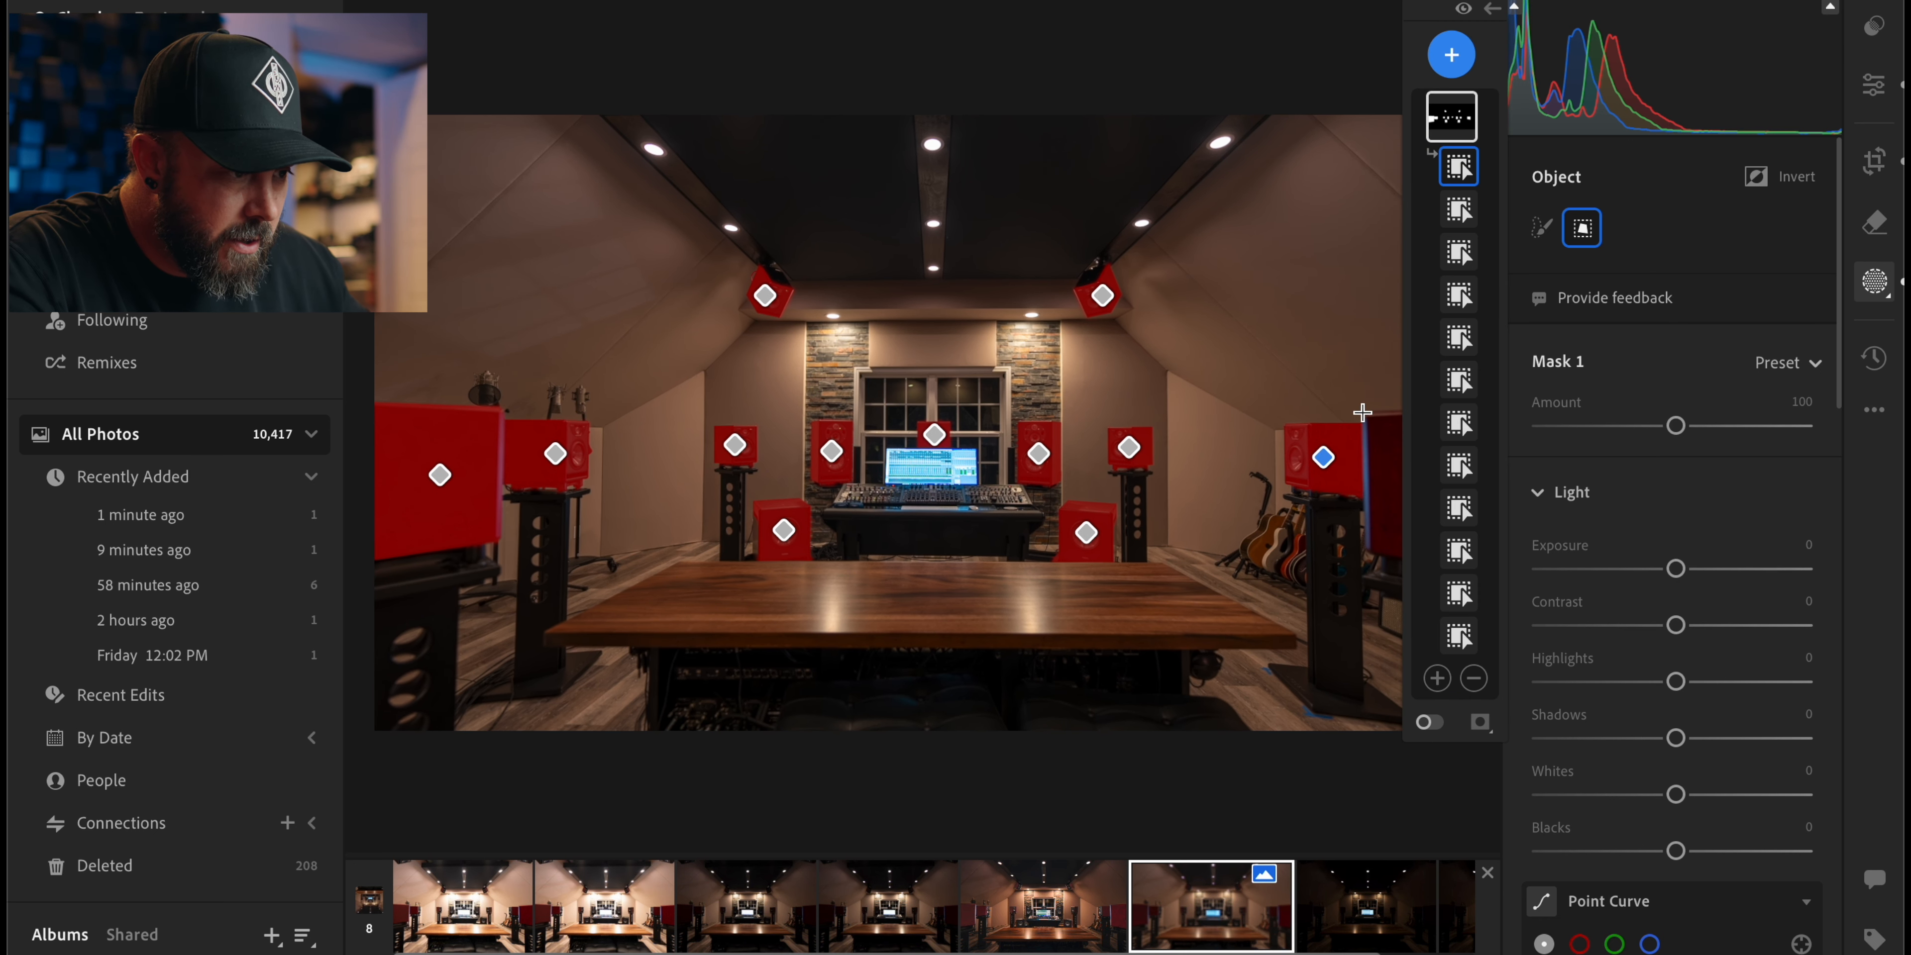
{"action": "left_click_drag", "start_coordinate": [1357, 407], "coordinate": [1434, 525]}
{"action": "left_click_drag", "start_coordinate": [1473, 570], "coordinate": [1480, 566]}
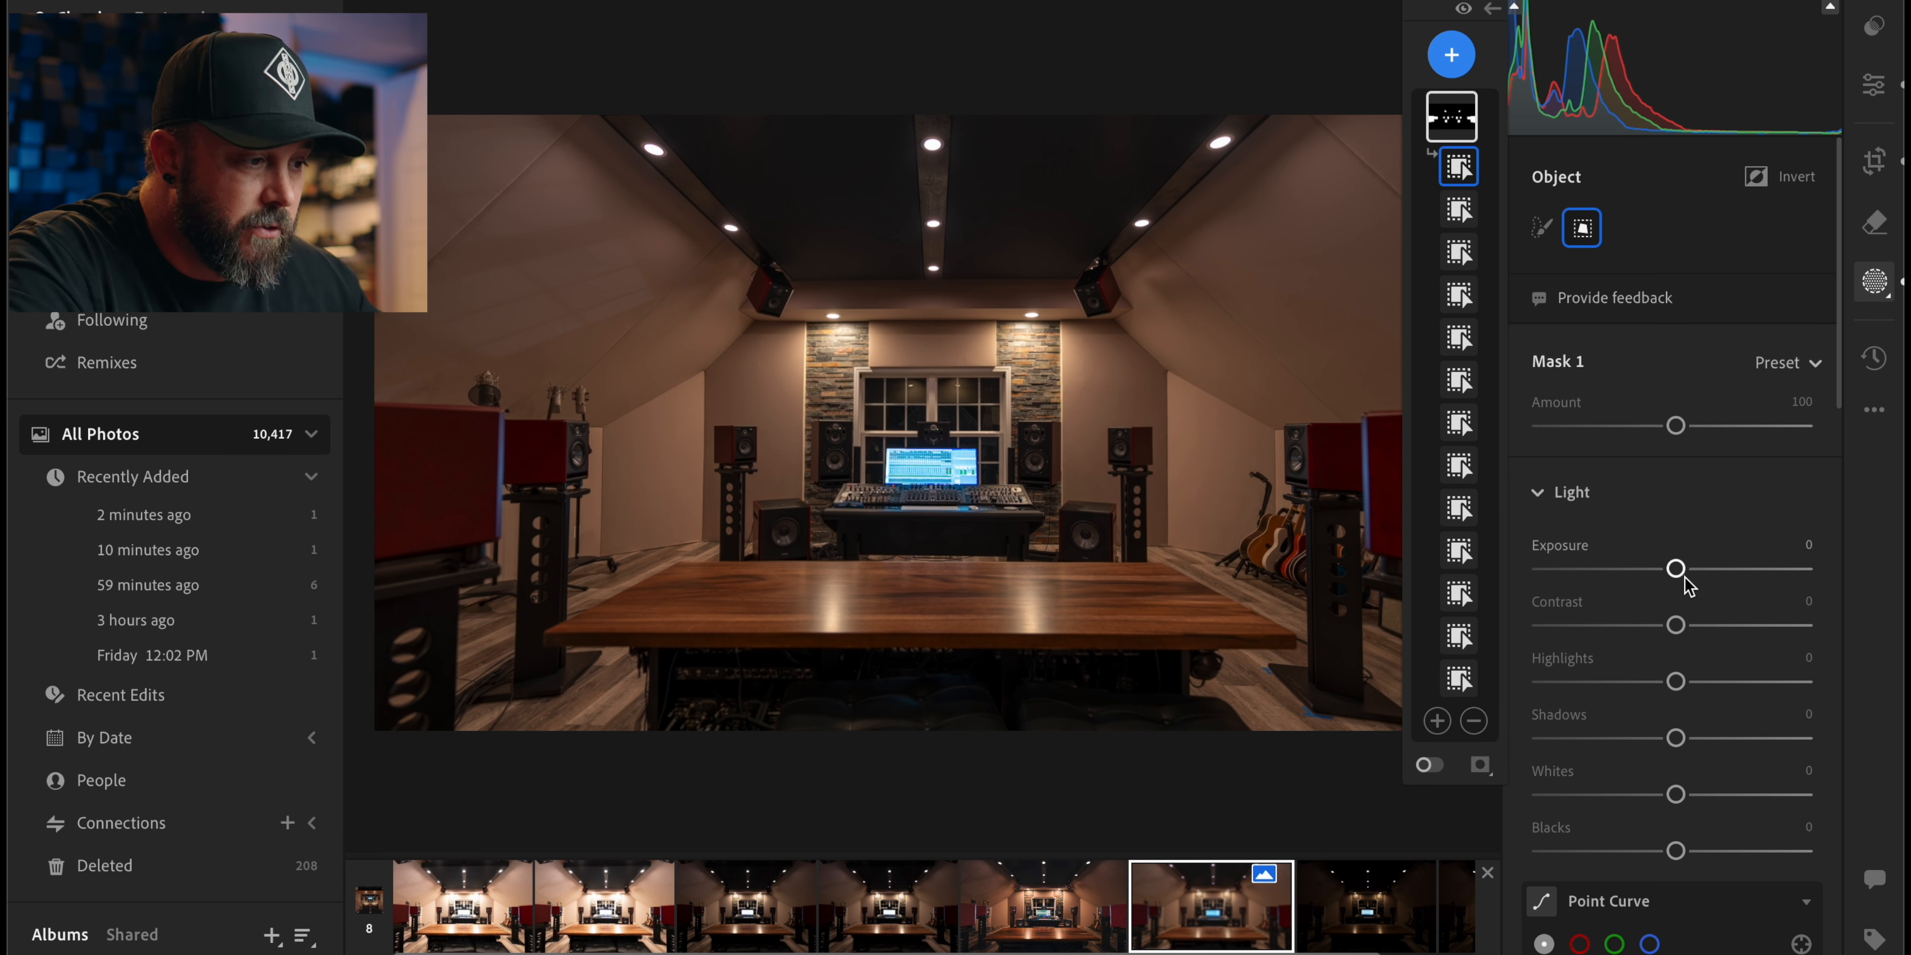
Brighten the masked speakers with exposure +0.56 and highlights +90, and raise their contrast to +46
{"action": "left_click_drag", "start_coordinate": [1676, 569], "coordinate": [1703, 583]}
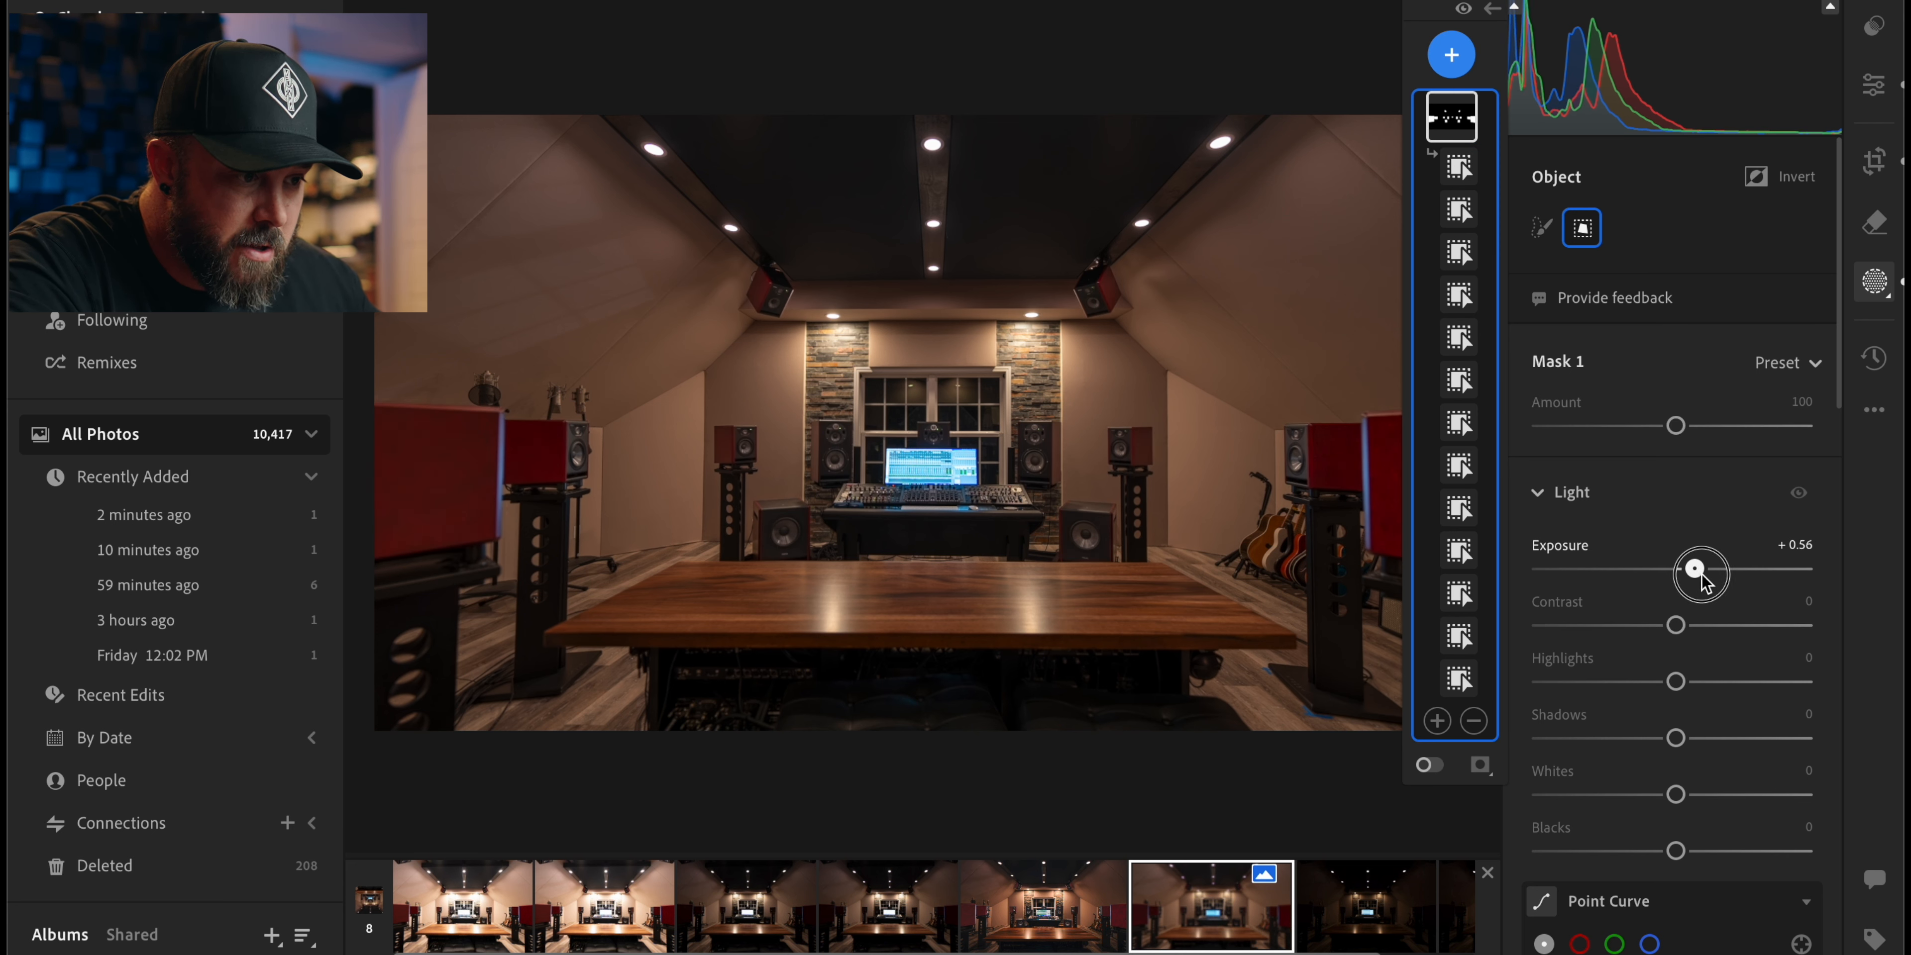
{"action": "left_click", "coordinate": [1699, 576]}
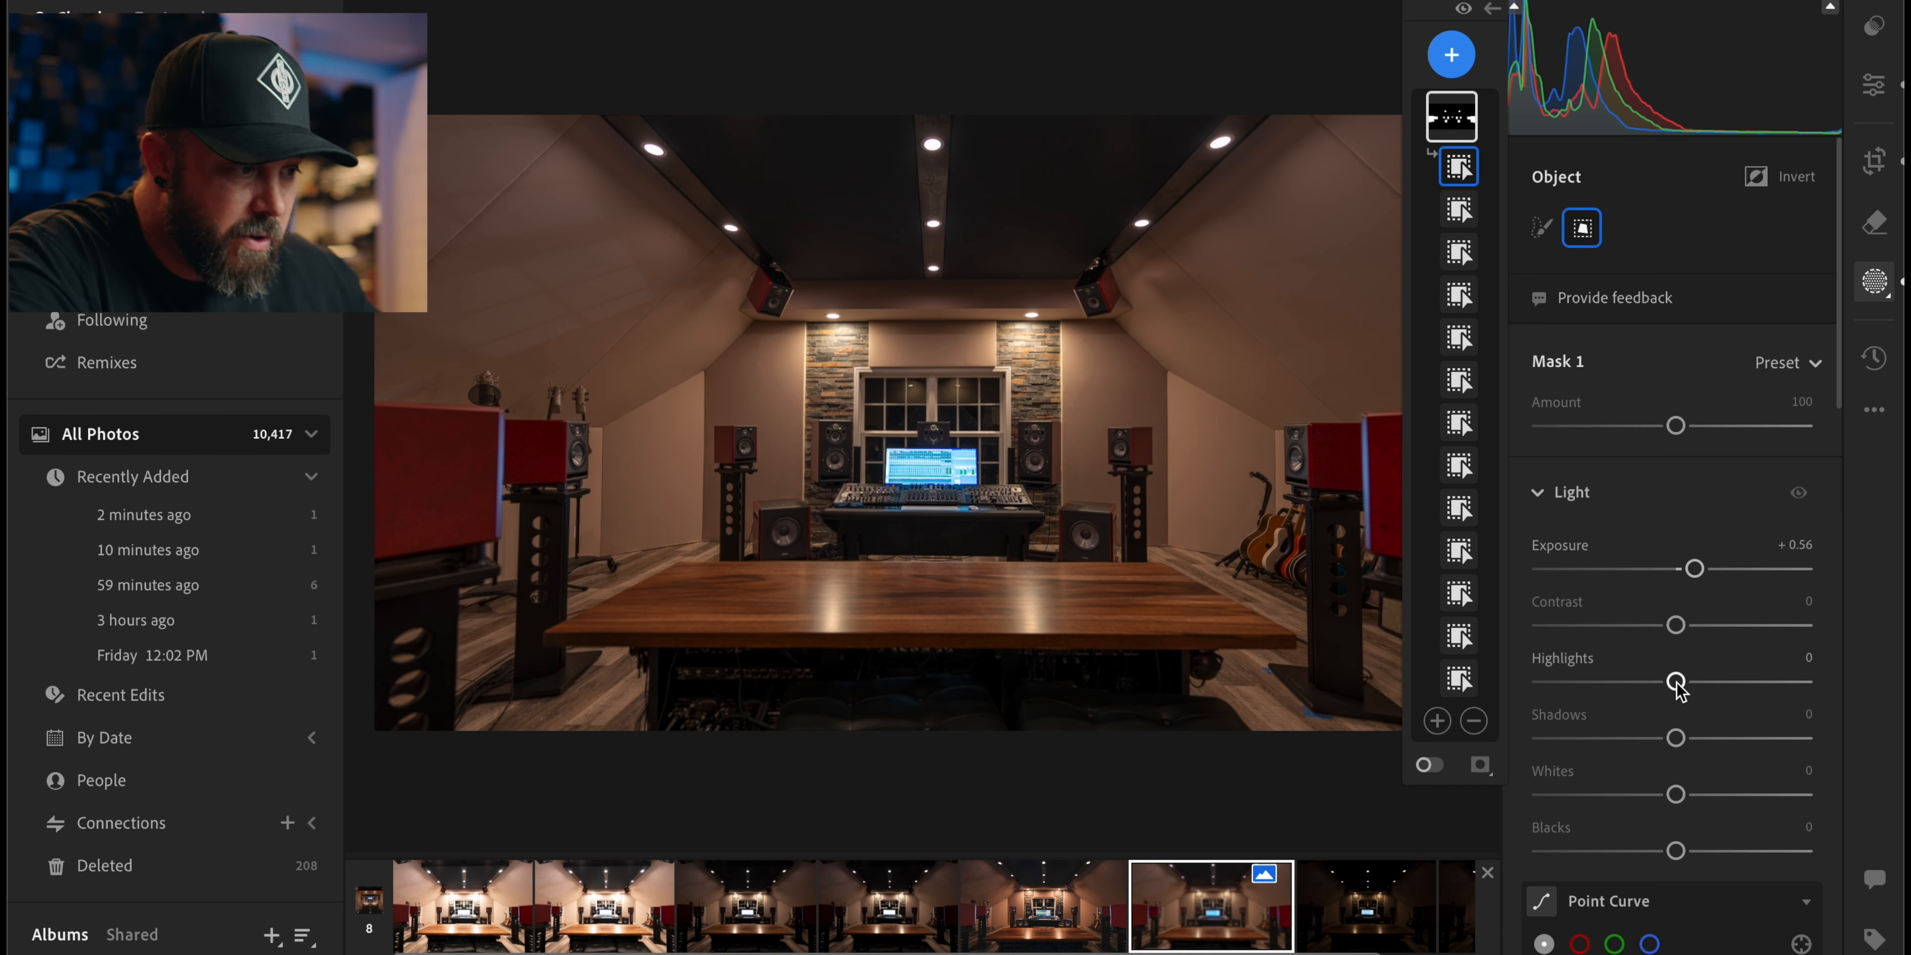
{"action": "left_click_drag", "start_coordinate": [1675, 681], "coordinate": [1796, 685]}
{"action": "left_click_drag", "start_coordinate": [1676, 626], "coordinate": [1740, 628]}
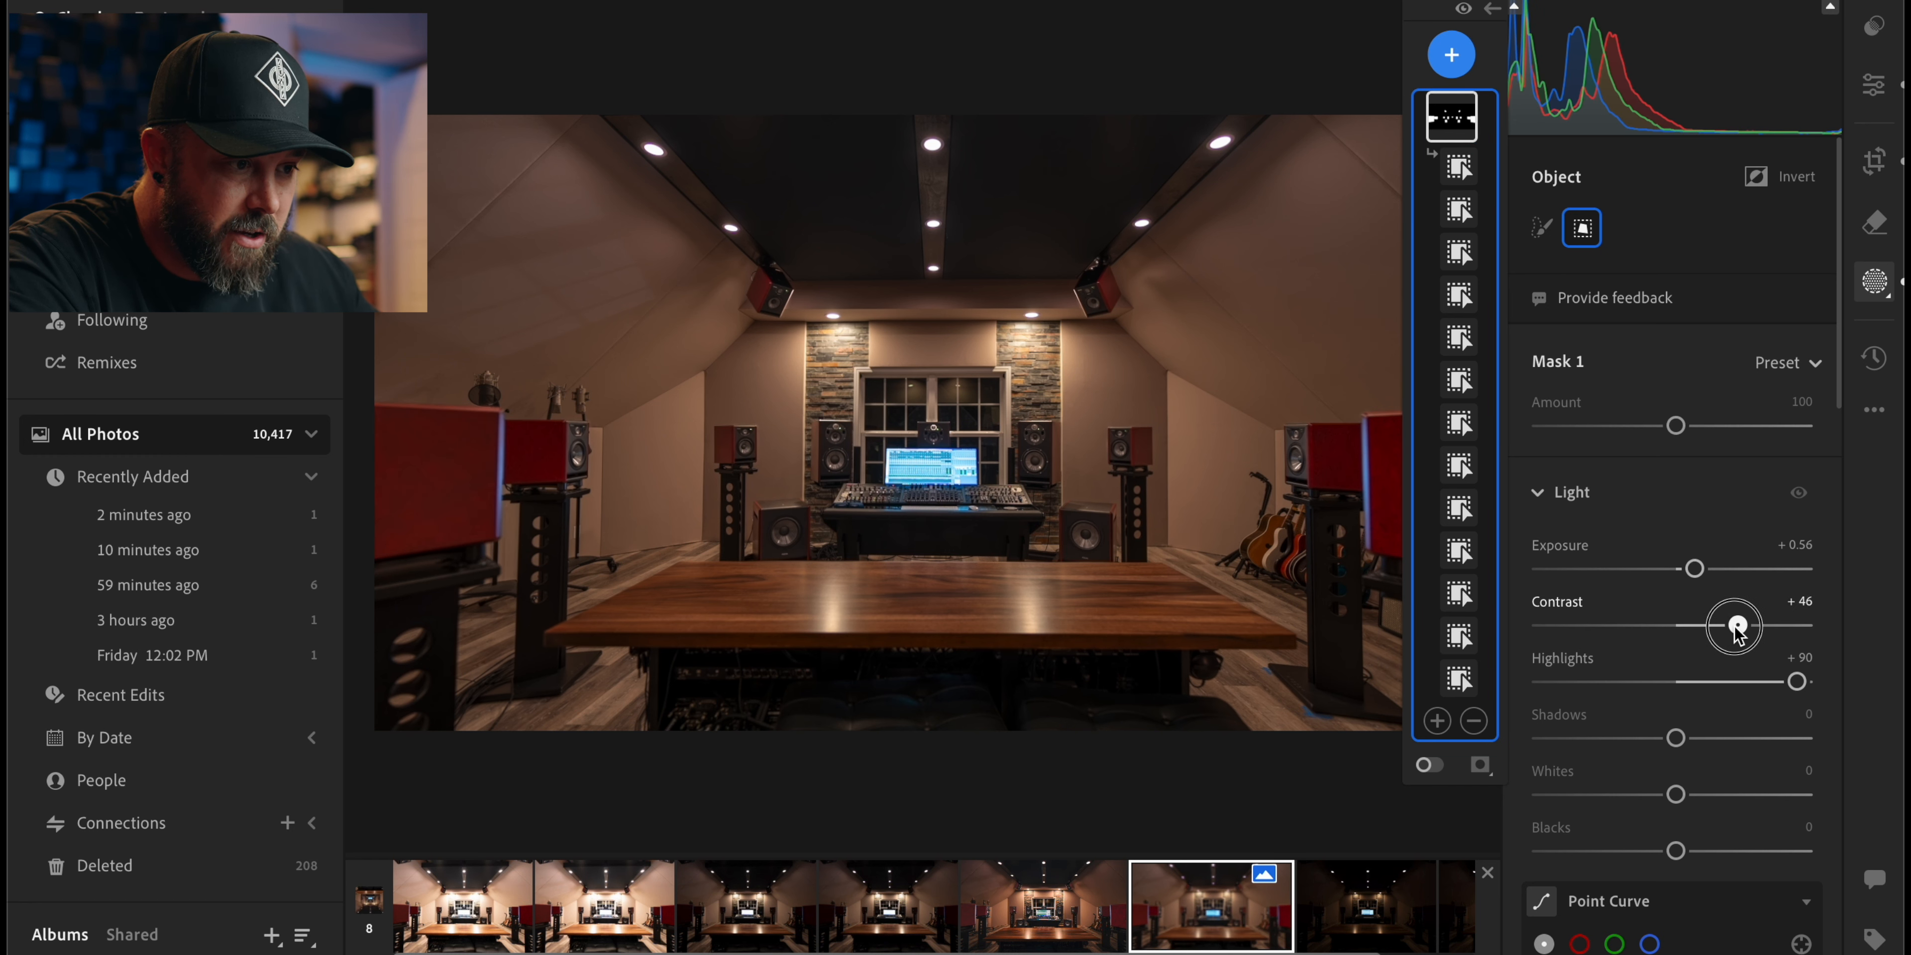
Set the masked speakers' shadows to +13 and temperature to -5, and reduce their saturation
{"action": "left_click_drag", "start_coordinate": [1676, 738], "coordinate": [1702, 741]}
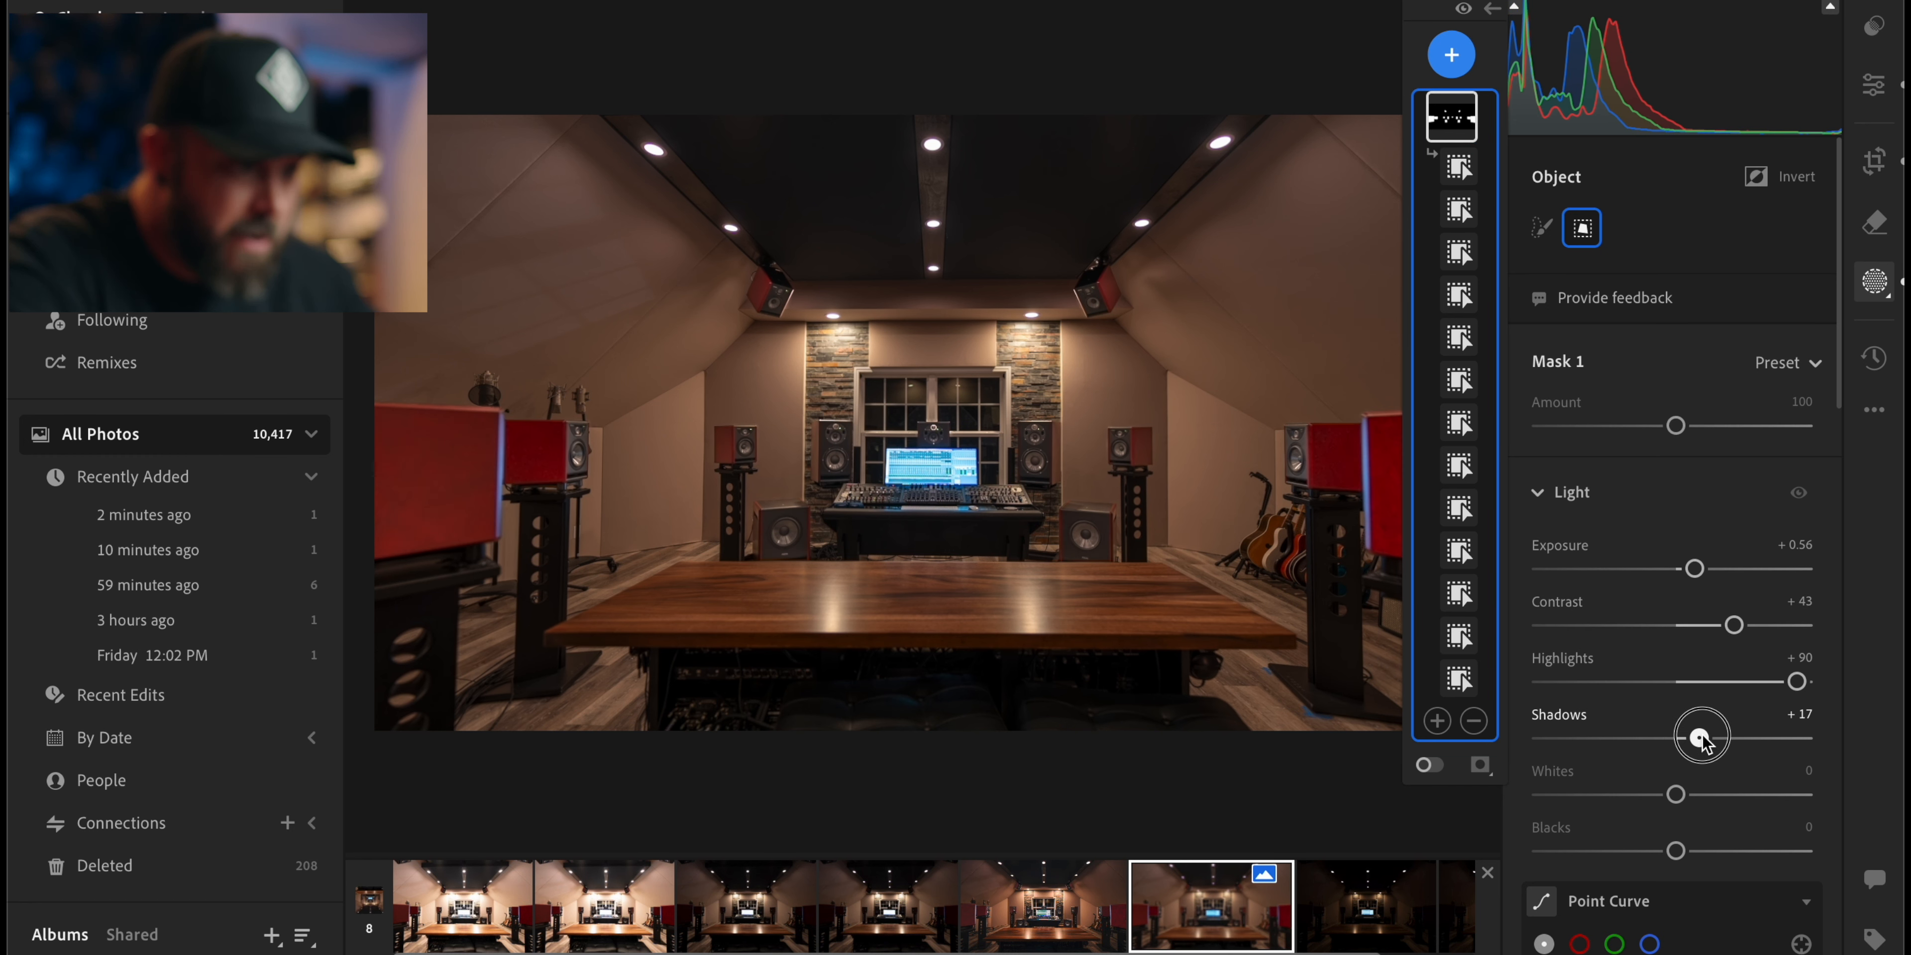
{"action": "left_click_drag", "start_coordinate": [1696, 741], "coordinate": [1696, 741]}
{"action": "scroll", "coordinate": [1733, 638], "scroll_direction": "down", "scroll_amount": 8}
{"action": "scroll", "coordinate": [1738, 642], "scroll_direction": "down", "scroll_amount": 4}
{"action": "left_click", "coordinate": [1678, 583]}
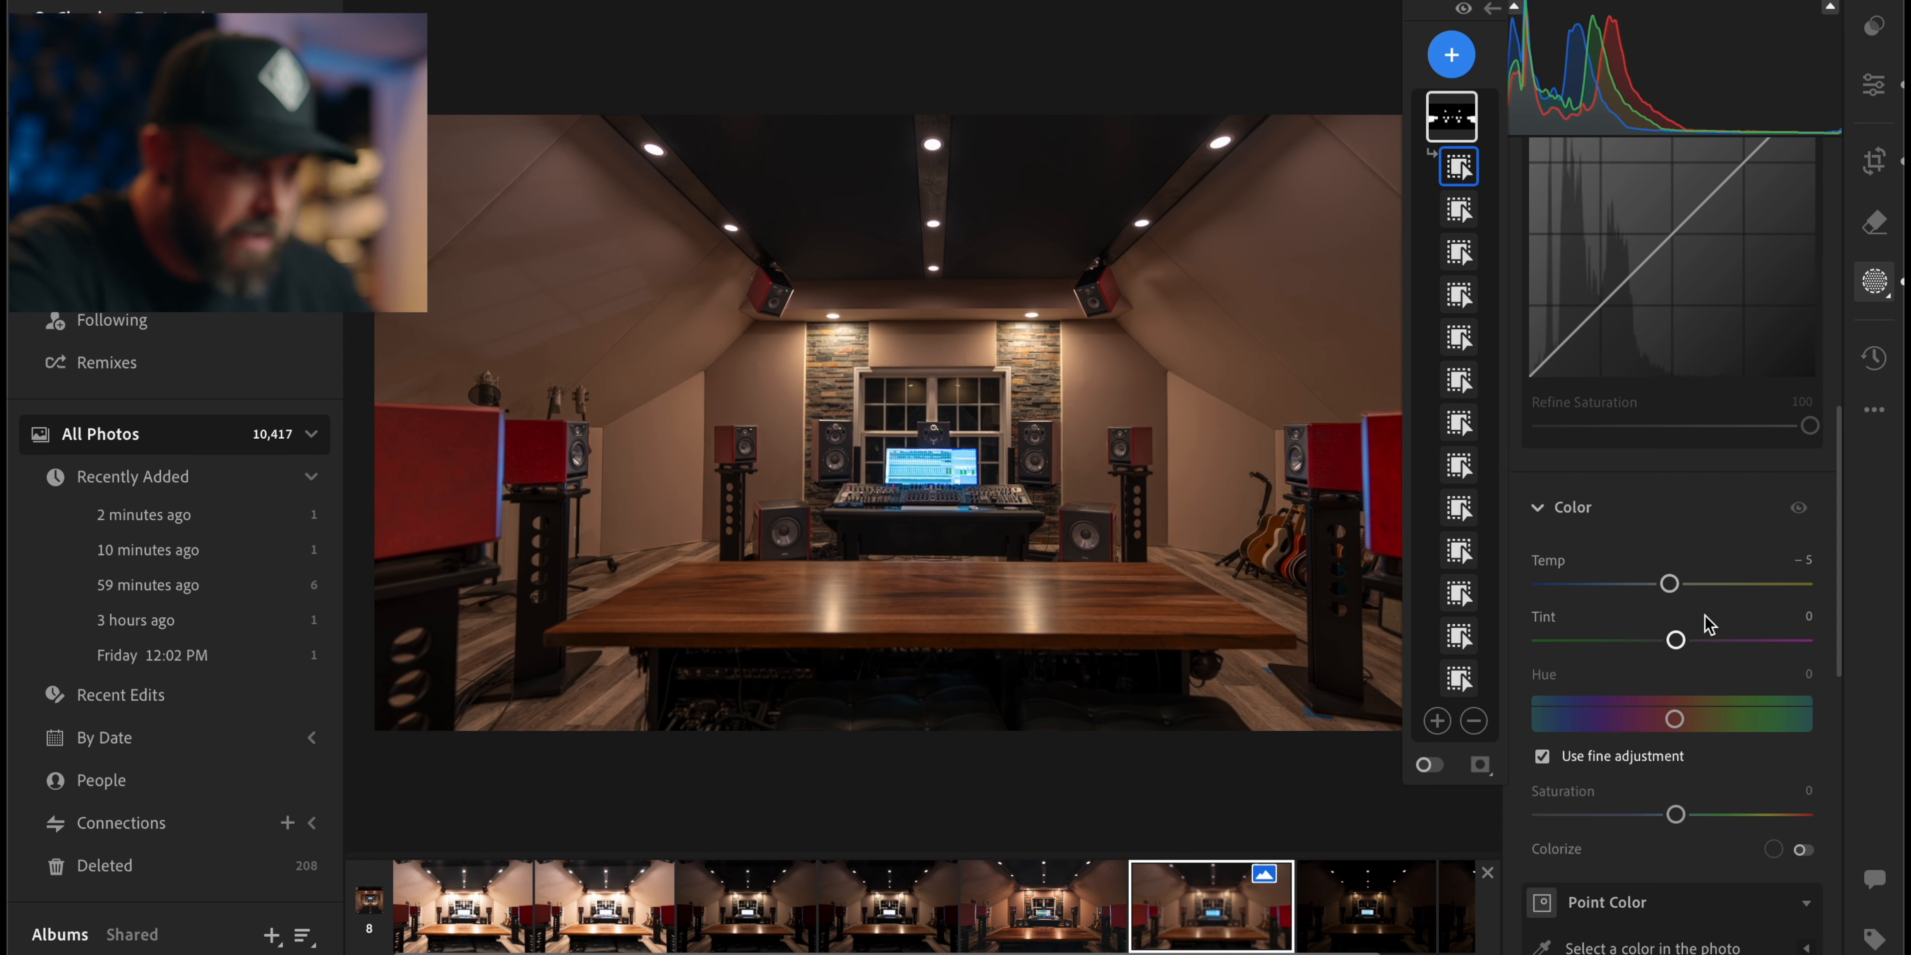
{"action": "scroll", "coordinate": [1707, 644], "scroll_direction": "down", "scroll_amount": 2}
{"action": "left_click_drag", "start_coordinate": [1677, 700], "coordinate": [1648, 701]}
{"action": "scroll", "coordinate": [1706, 668], "scroll_direction": "up", "scroll_amount": 10}
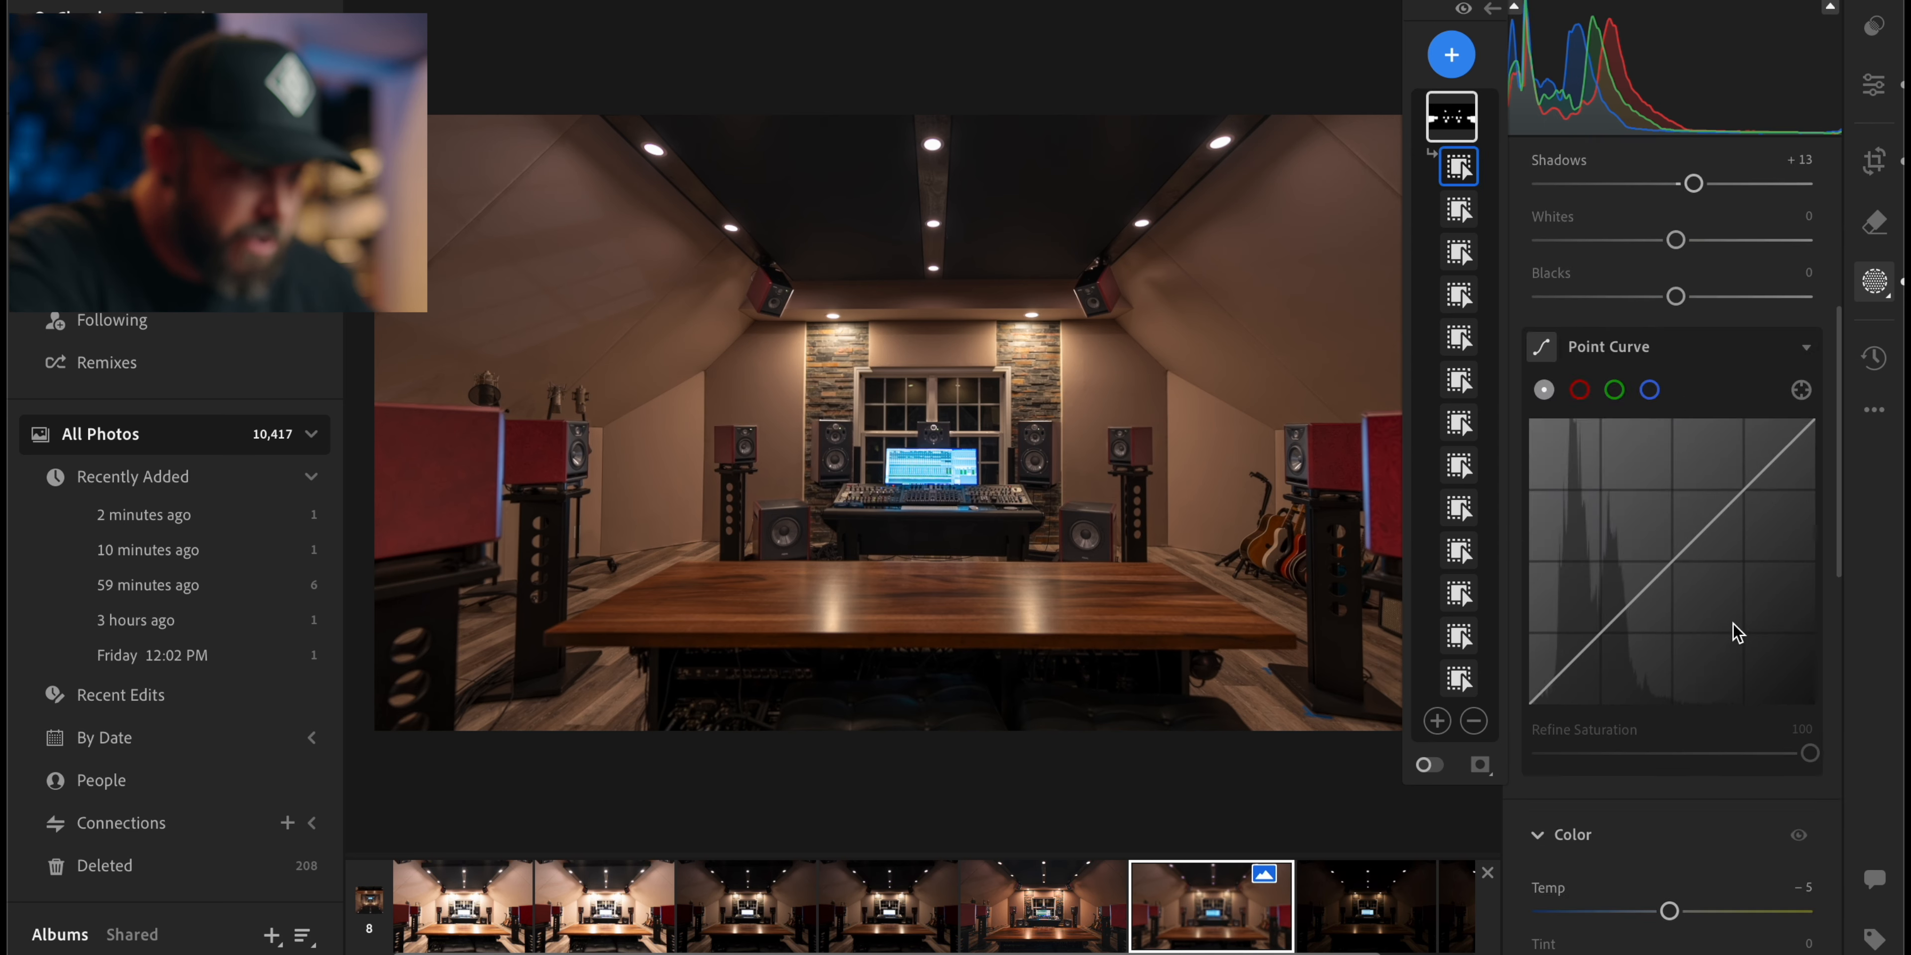
{"action": "scroll", "coordinate": [1674, 842], "scroll_direction": "down", "scroll_amount": 1}
{"action": "left_click_drag", "start_coordinate": [1675, 836], "coordinate": [1662, 836]}
{"action": "double_click", "coordinate": [1551, 810]}
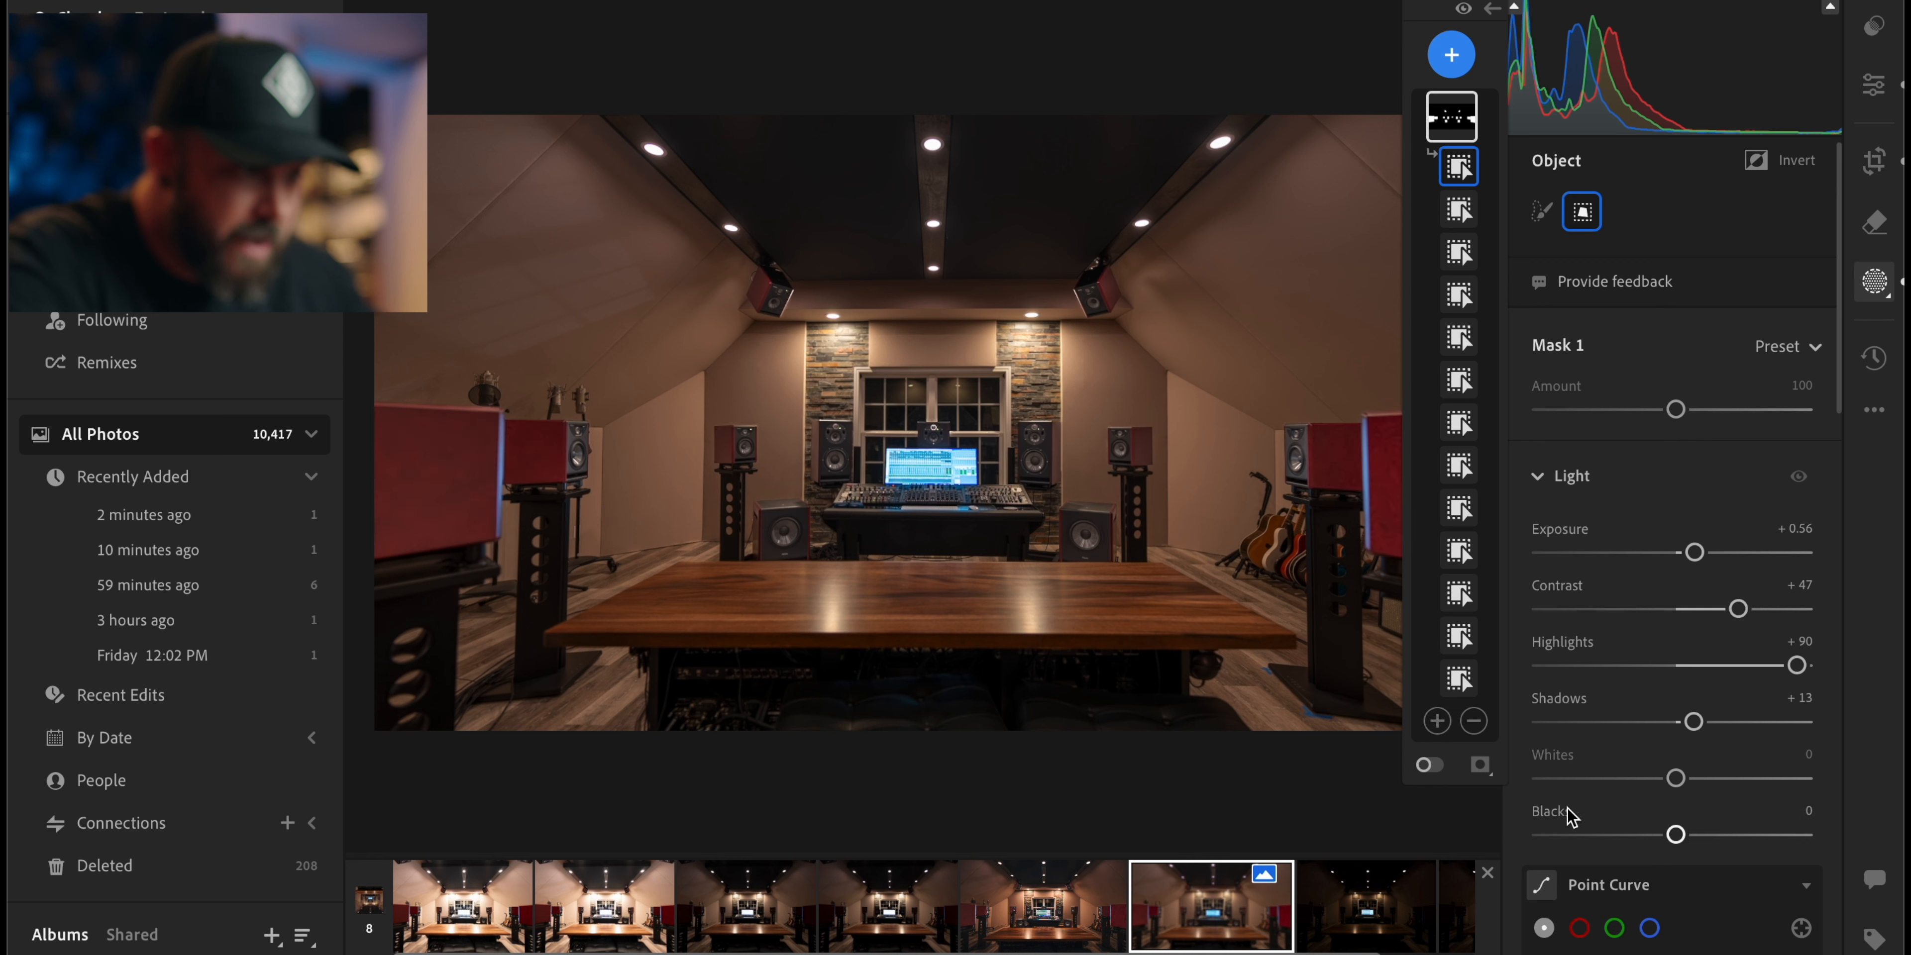
Set the masked speakers' exposure to +1.08 and shadows to -17
{"action": "left_click_drag", "start_coordinate": [1695, 723], "coordinate": [1673, 723]}
{"action": "left_click_drag", "start_coordinate": [1694, 553], "coordinate": [1706, 561]}
{"action": "left_click_drag", "start_coordinate": [1674, 721], "coordinate": [1666, 721]}
{"action": "left_click_drag", "start_coordinate": [1705, 553], "coordinate": [1712, 555]}
{"action": "left_click_drag", "start_coordinate": [1667, 722], "coordinate": [1656, 726]}
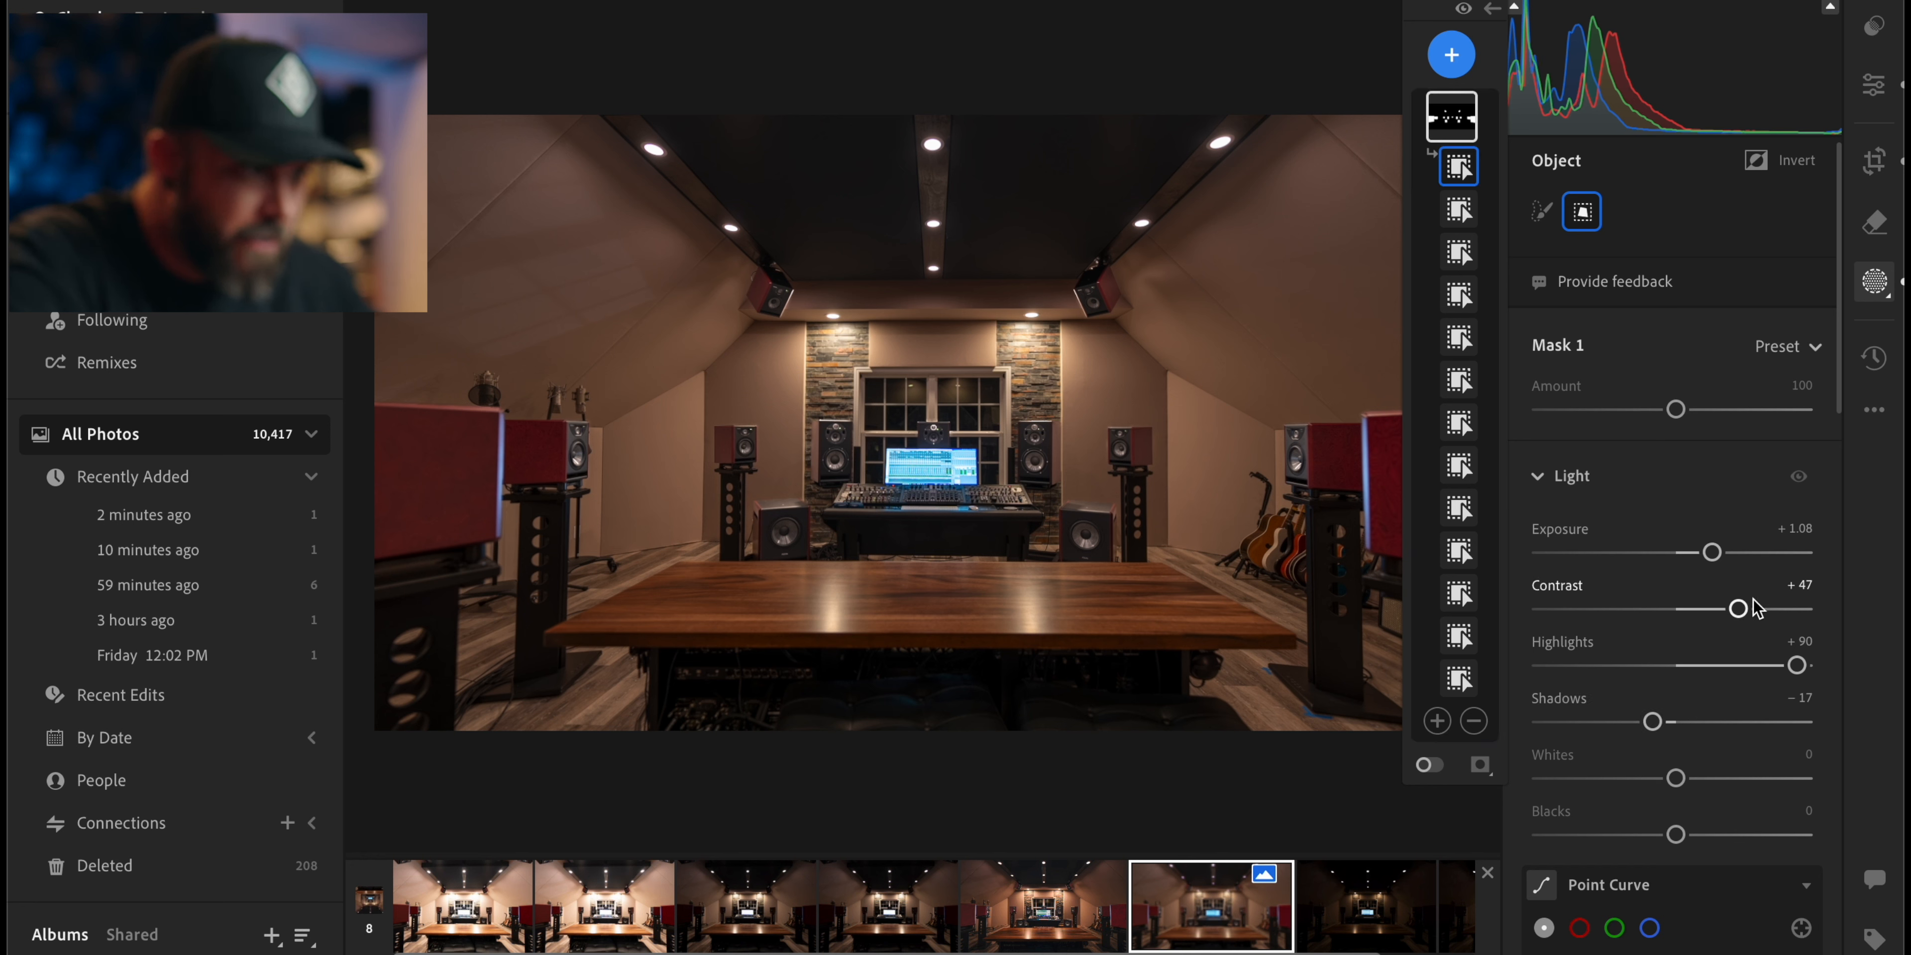
{"action": "left_click_drag", "start_coordinate": [1712, 553], "coordinate": [1699, 554]}
{"action": "key", "text": "ctrl+z"}
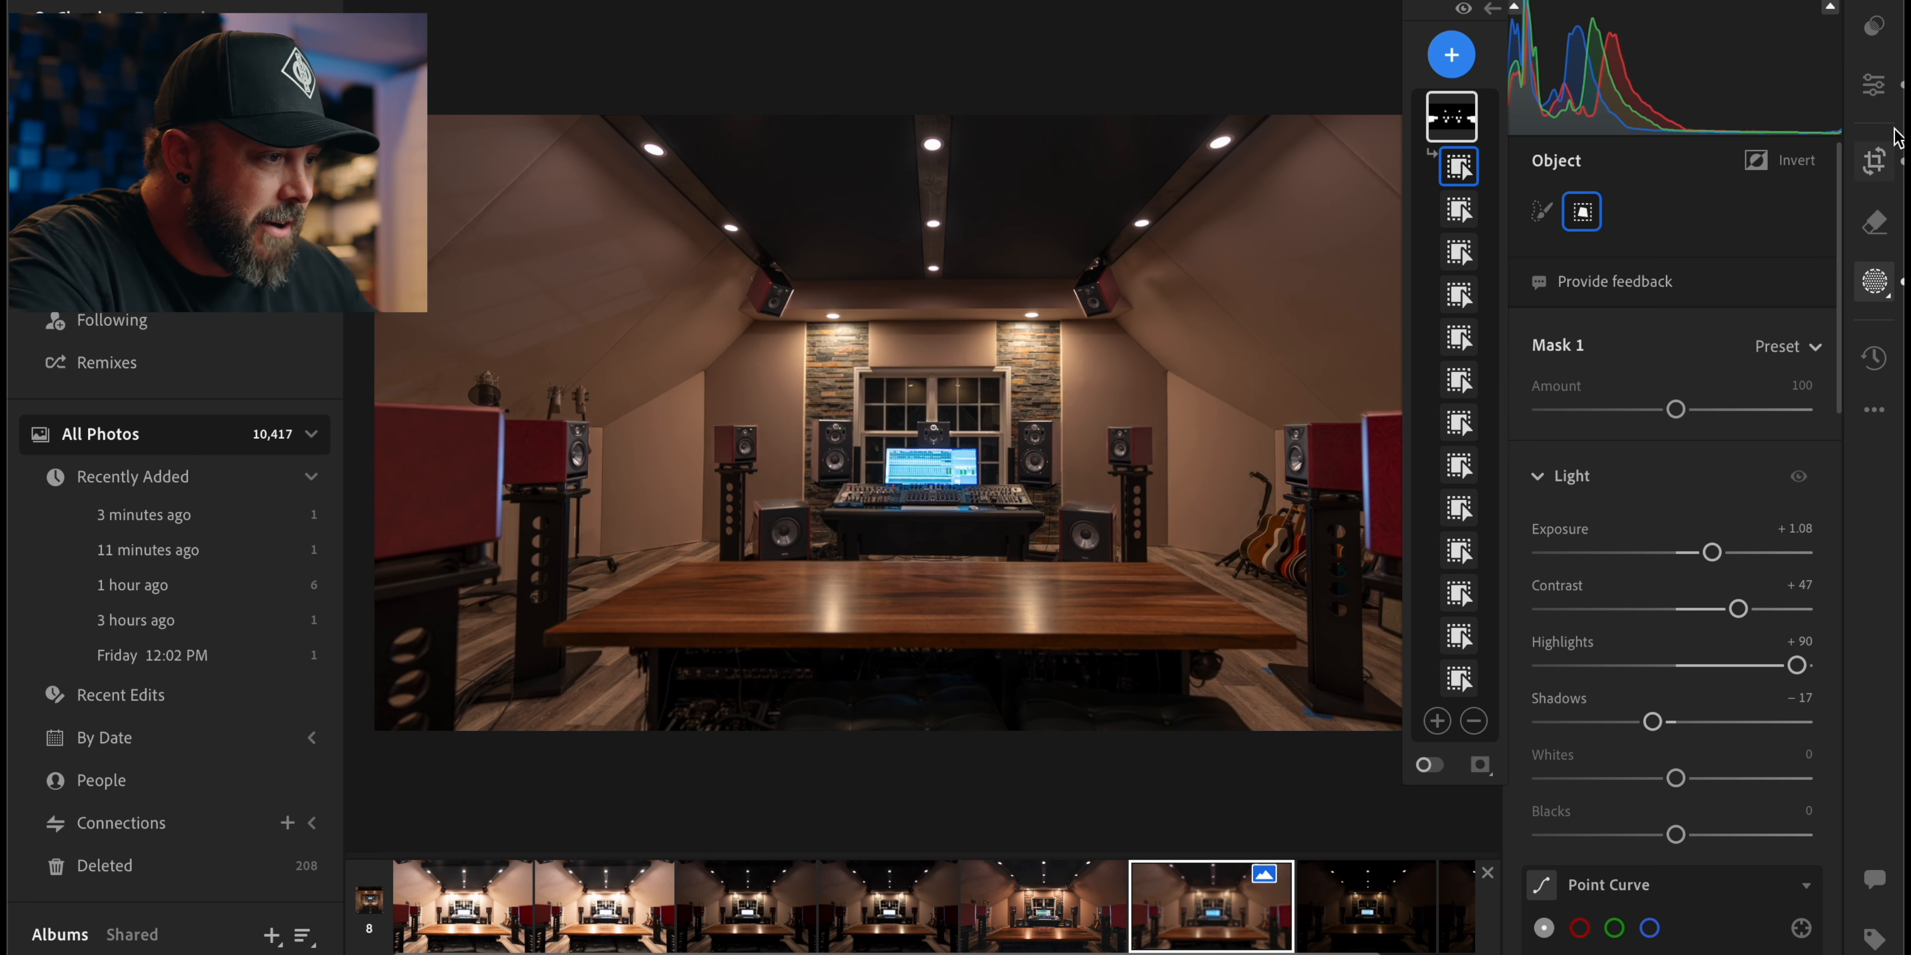
Add a linear gradient mask from the photo's bottom edge up to the back edge of the wooden table
{"action": "left_click", "coordinate": [1449, 58]}
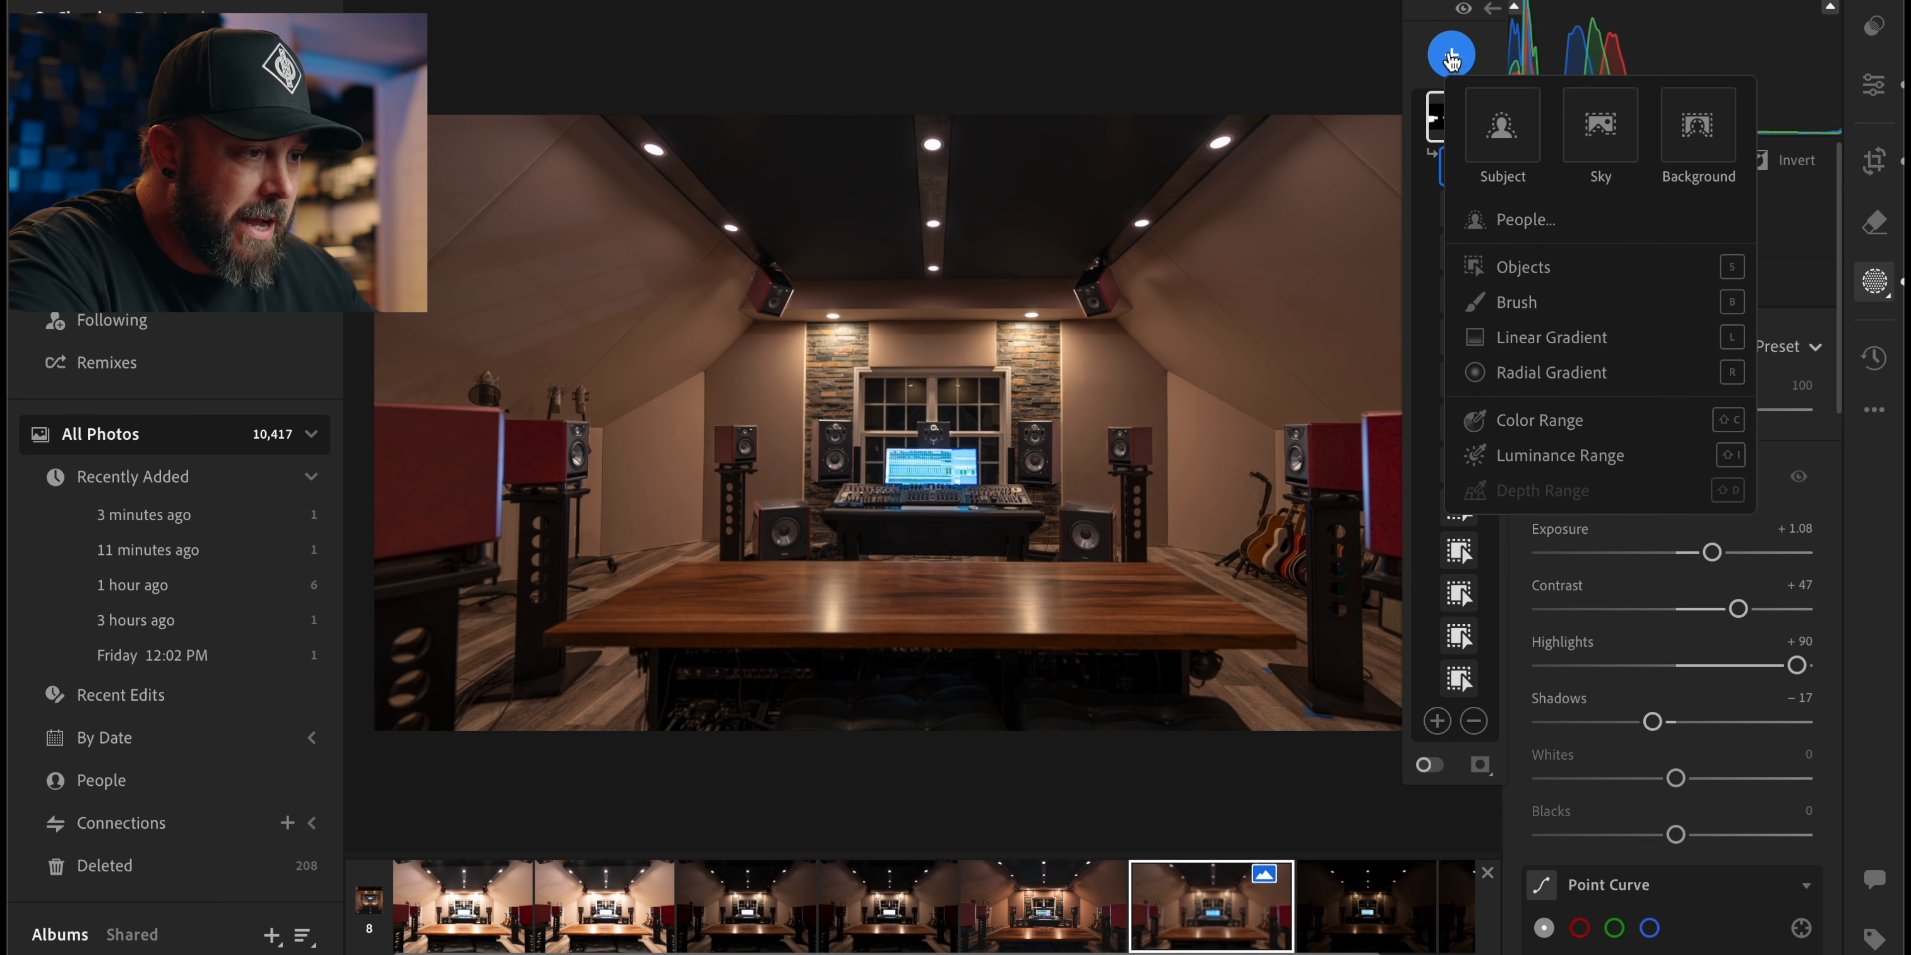
{"action": "left_click", "coordinate": [1548, 329]}
{"action": "left_click_drag", "start_coordinate": [929, 724], "coordinate": [928, 558]}
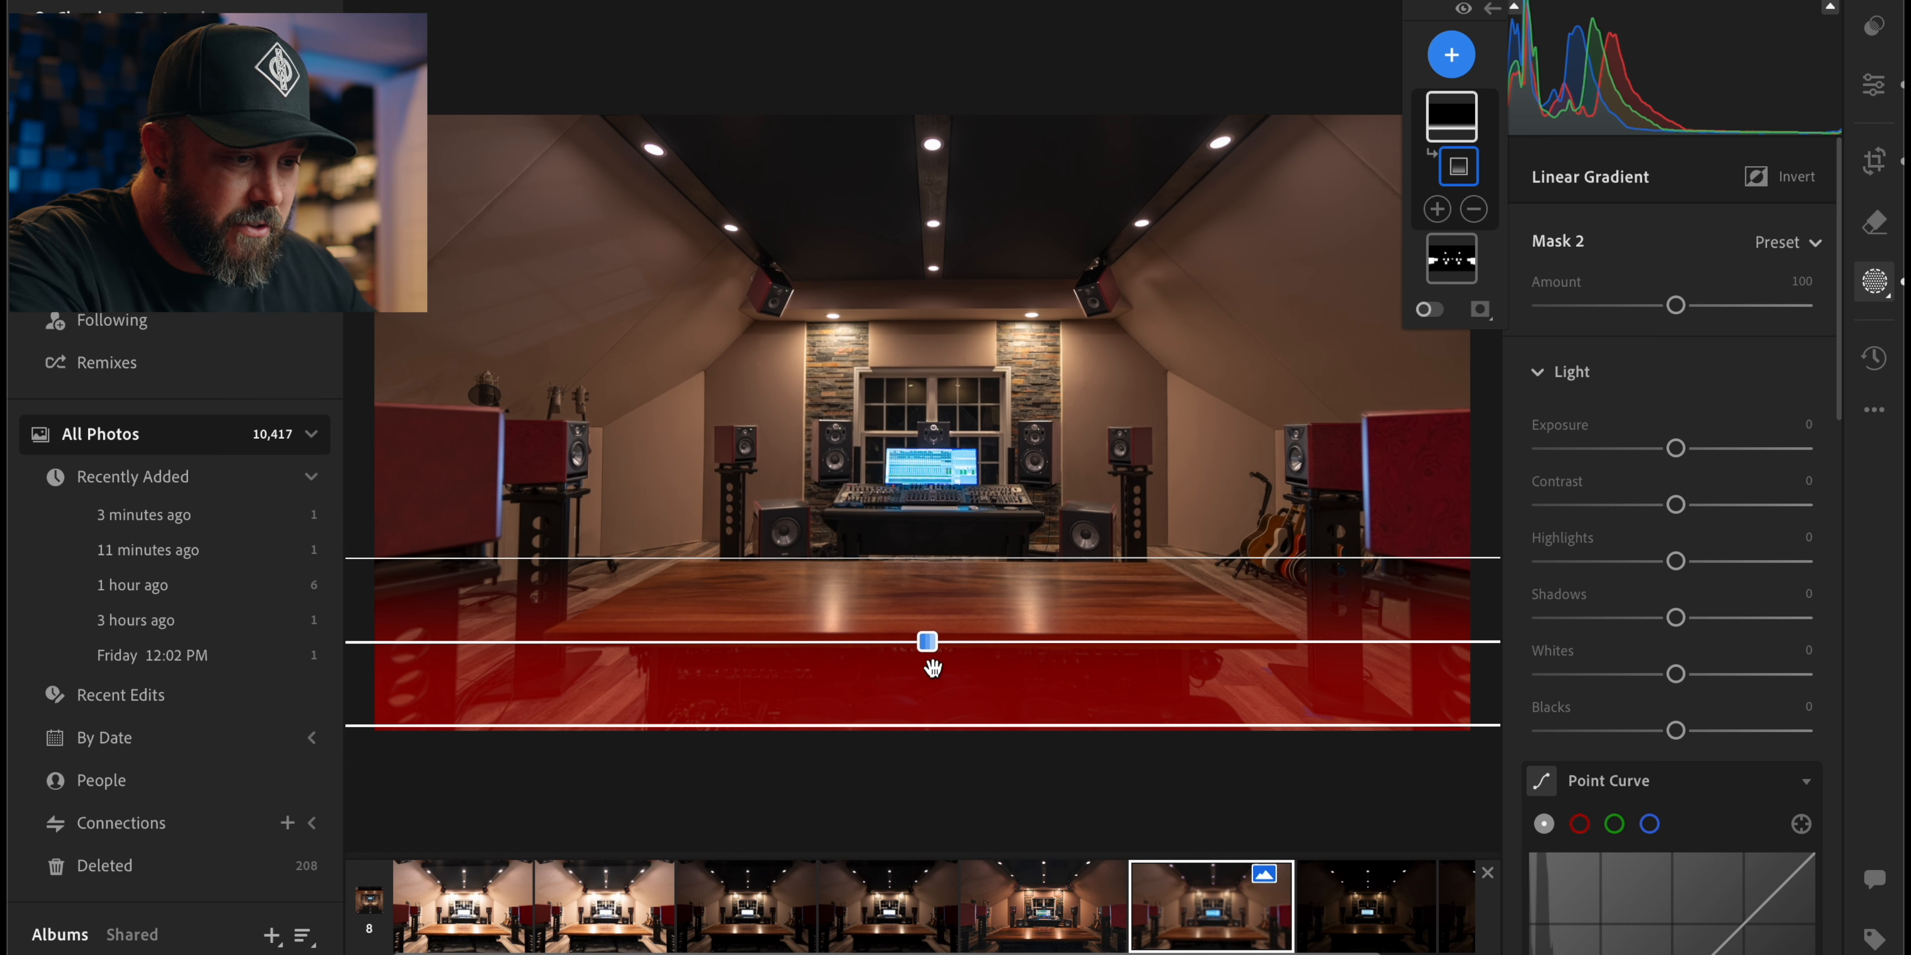
Darken the gradient-masked foreground with exposure -1.12 and highlights -41
{"action": "left_click_drag", "start_coordinate": [1675, 448], "coordinate": [1653, 450]}
{"action": "left_click_drag", "start_coordinate": [1675, 562], "coordinate": [1621, 563]}
{"action": "left_click_drag", "start_coordinate": [1653, 450], "coordinate": [1638, 449]}
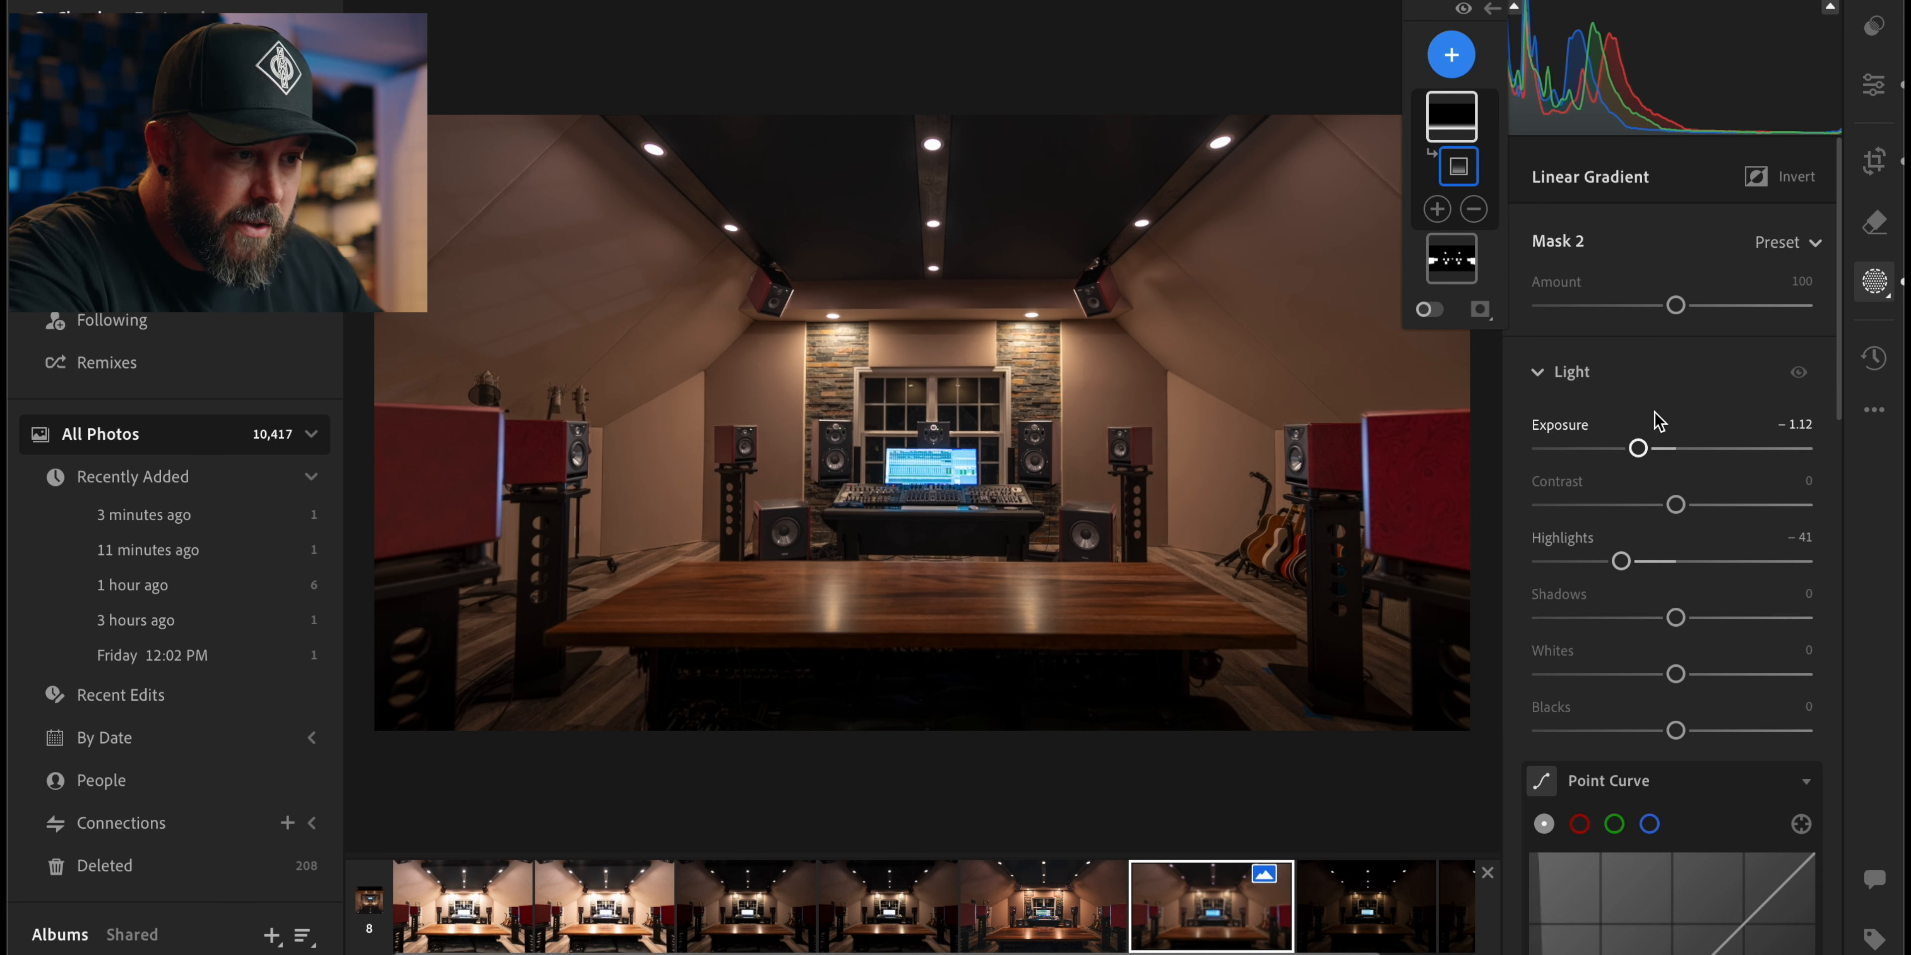
Create an object mask by painting over the two stone columns beside the window
{"action": "left_click", "coordinate": [1472, 63]}
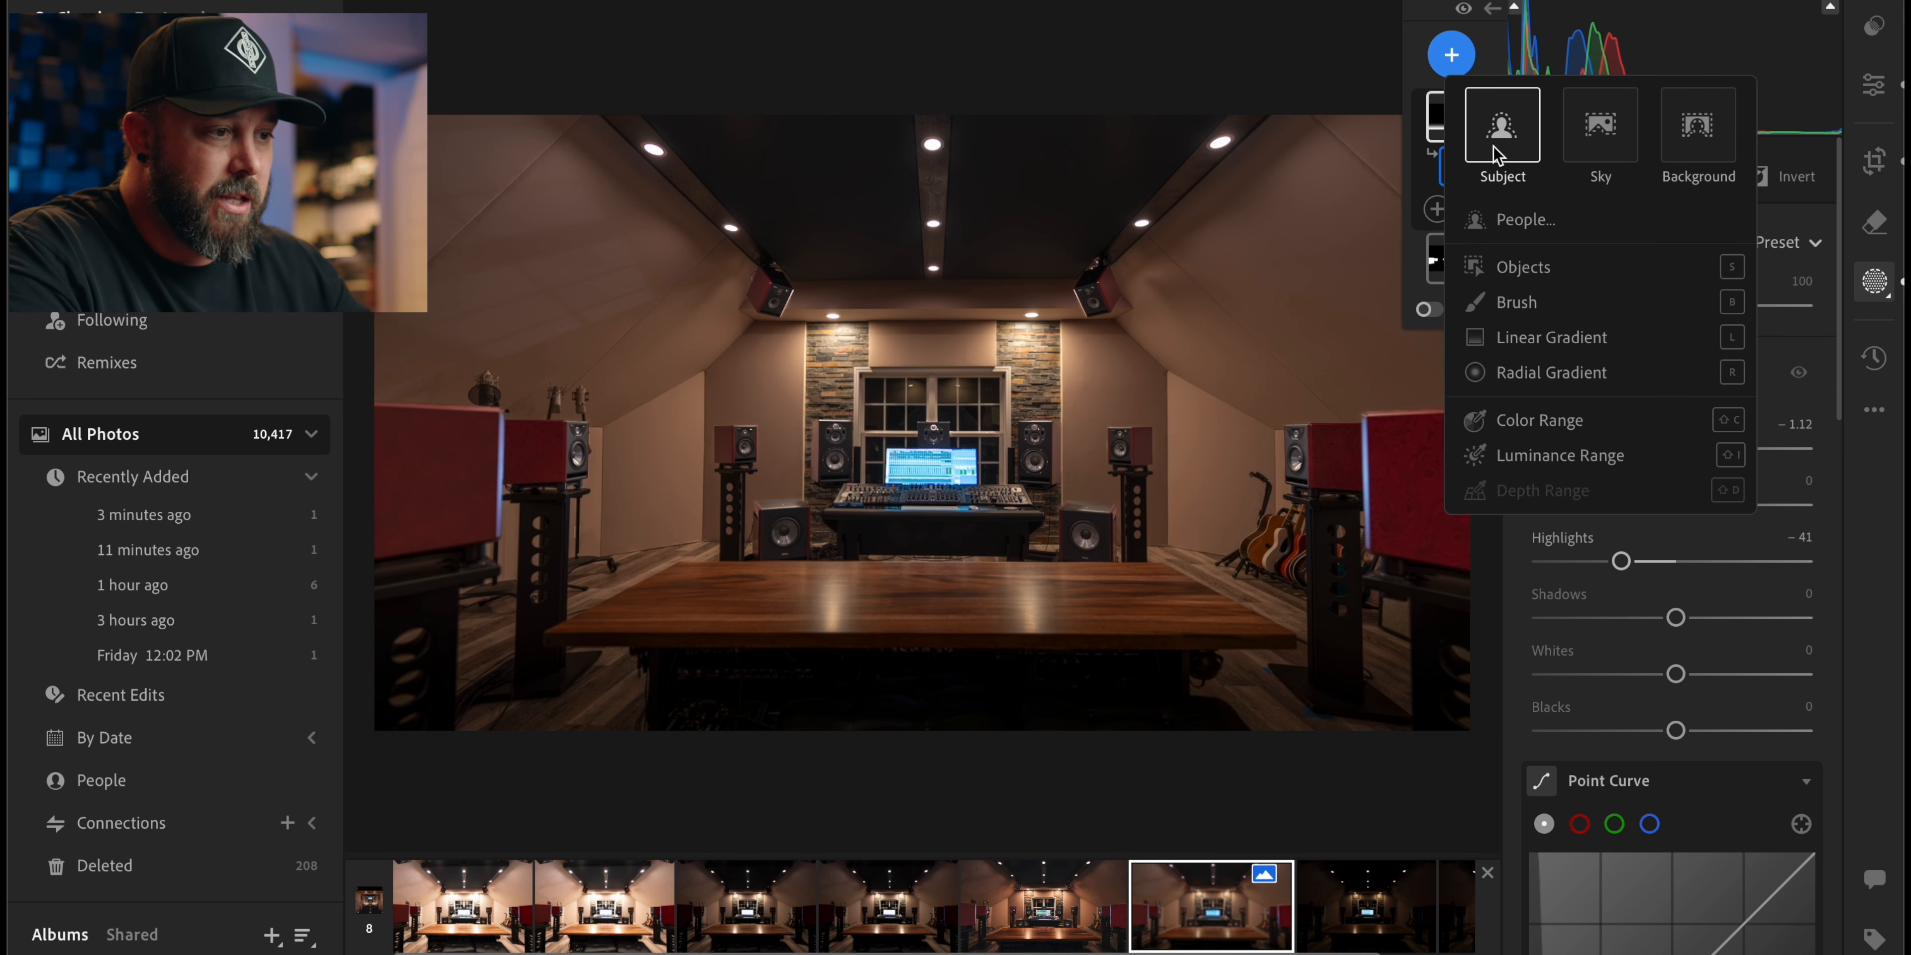
{"action": "left_click", "coordinate": [1579, 270]}
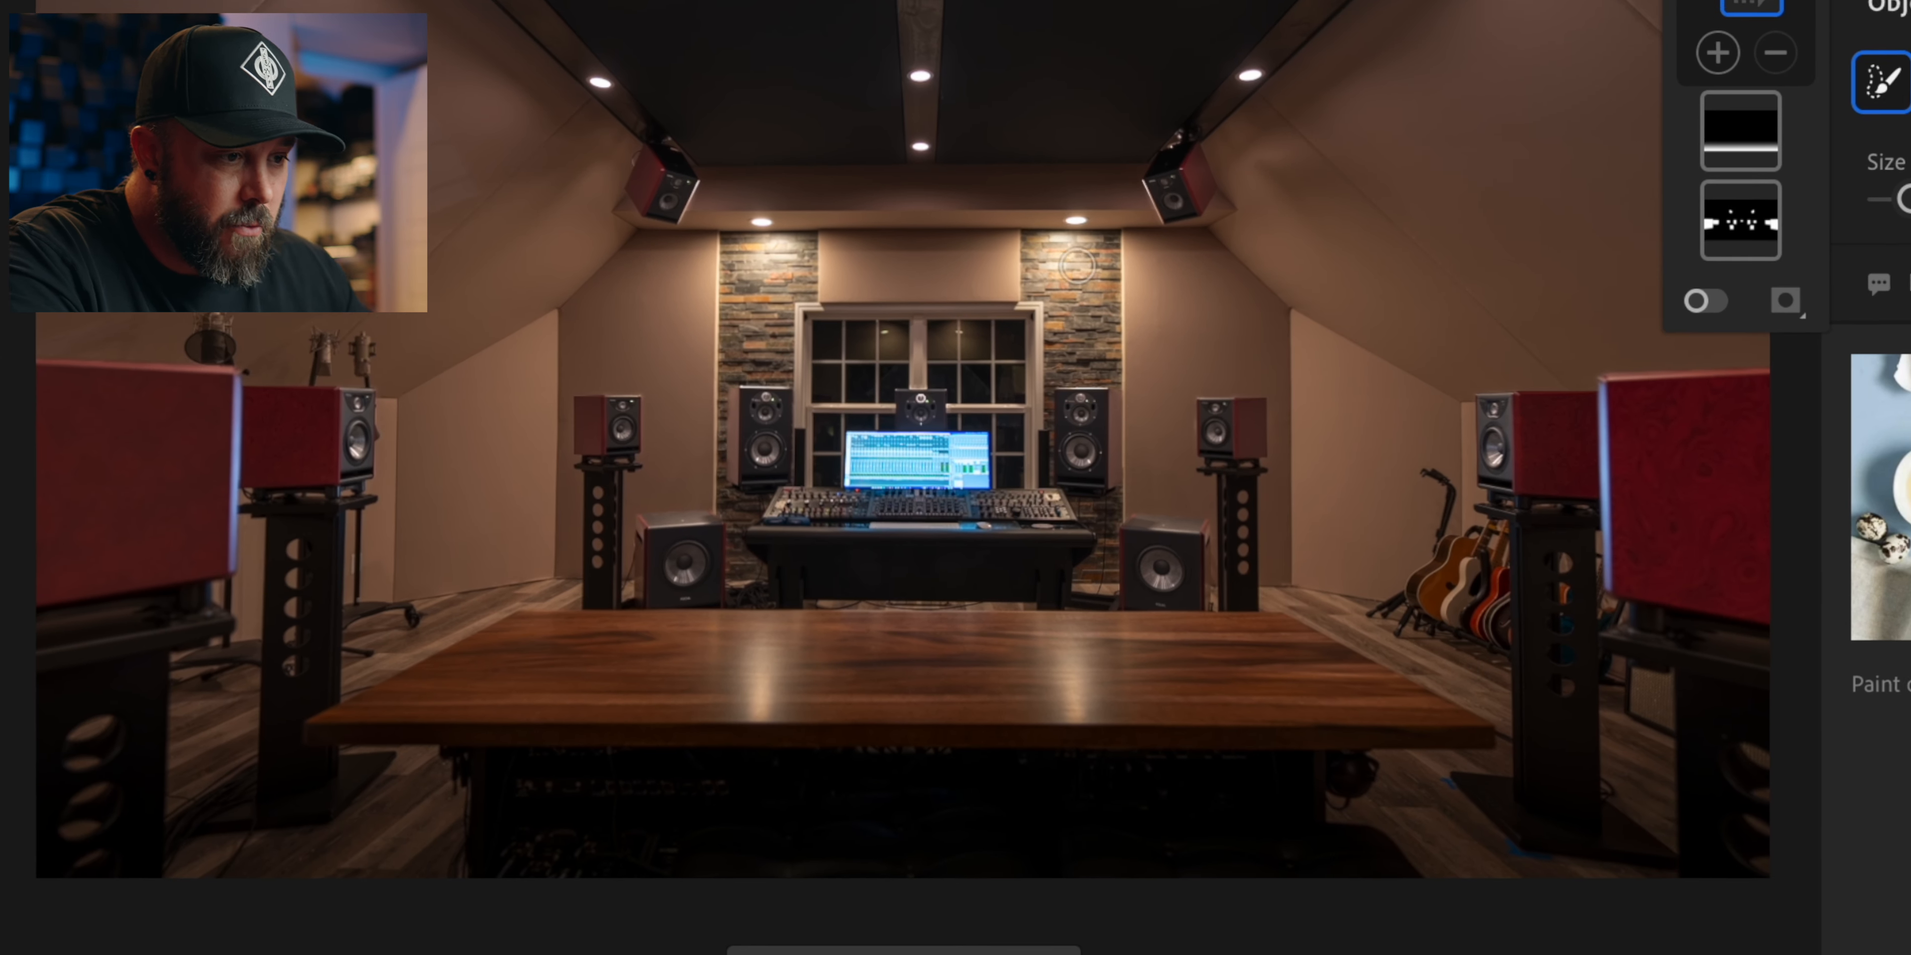
{"action": "mouse_move", "coordinate": [1035, 234]}
{"action": "left_mouse_down"}
{"action": "mouse_move", "coordinate": [1056, 356]}
{"action": "mouse_move", "coordinate": [1092, 365]}
{"action": "mouse_move", "coordinate": [1099, 252]}
{"action": "mouse_move", "coordinate": [1055, 245]}
{"action": "mouse_move", "coordinate": [1095, 249]}
{"action": "mouse_move", "coordinate": [1079, 341]}
{"action": "left_mouse_up"}
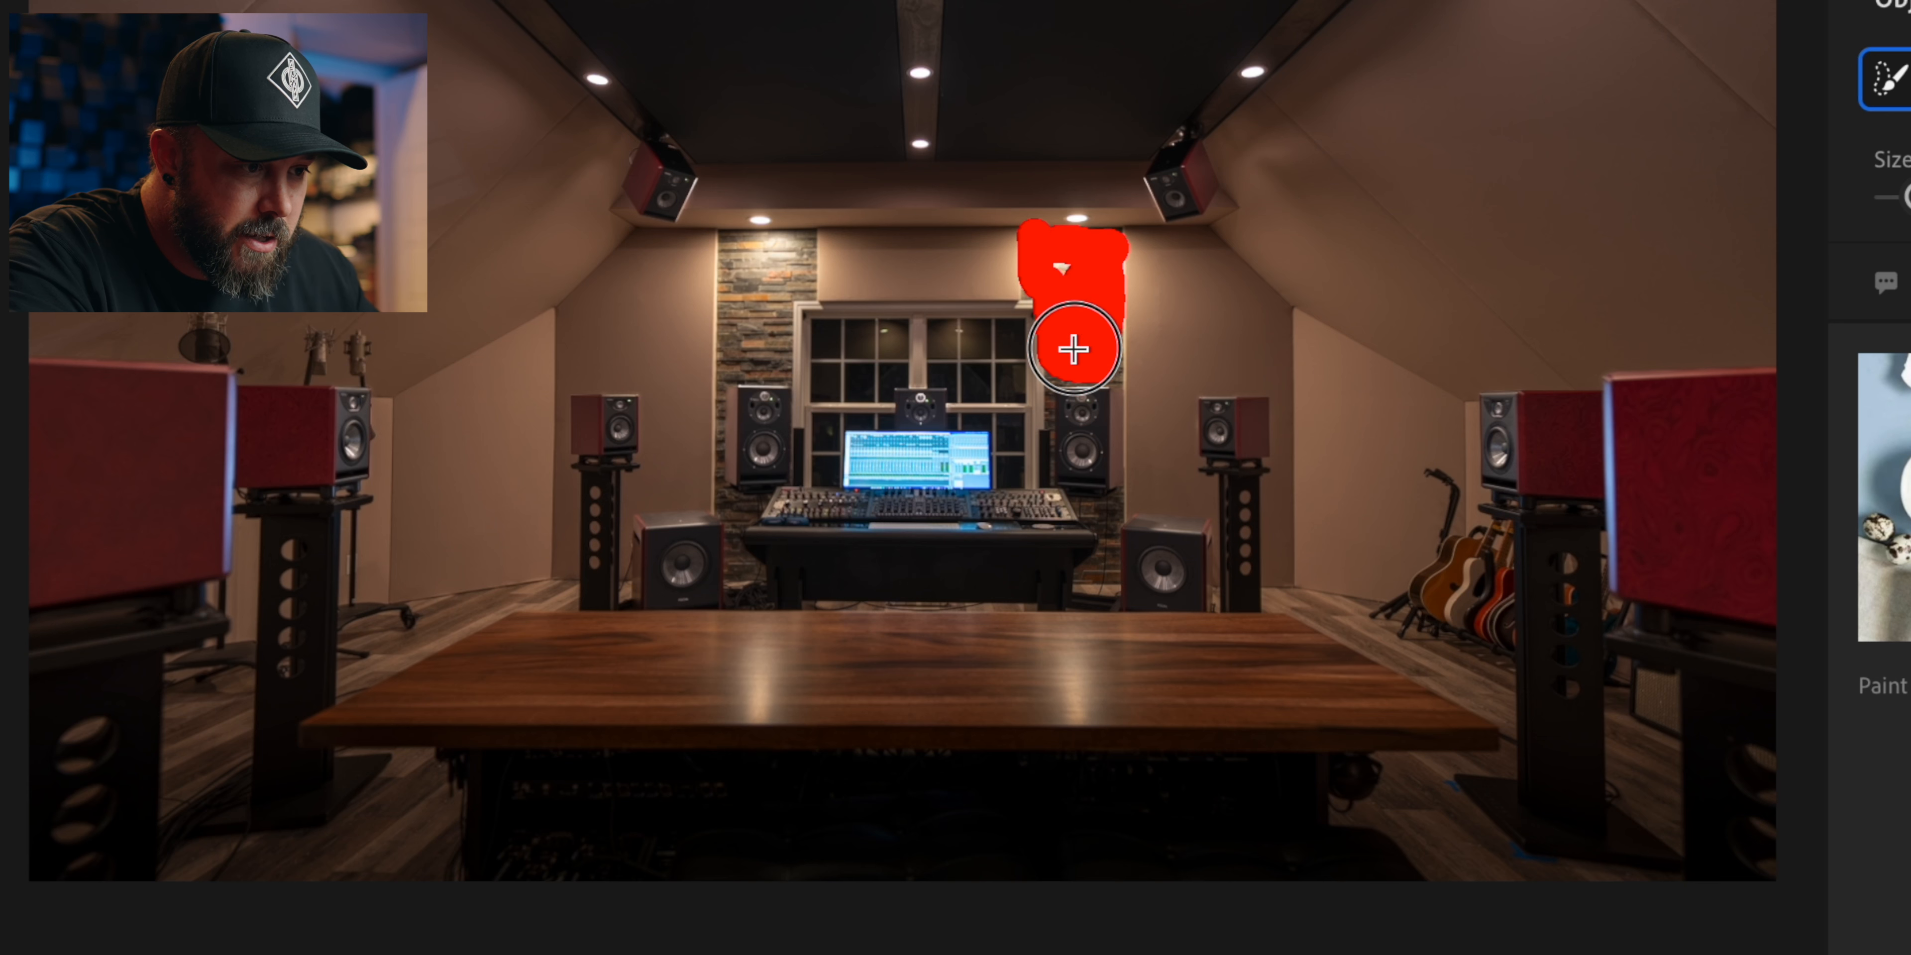
{"action": "mouse_move", "coordinate": [801, 241]}
{"action": "left_mouse_down"}
{"action": "mouse_move", "coordinate": [723, 236]}
{"action": "mouse_move", "coordinate": [732, 362]}
{"action": "mouse_move", "coordinate": [814, 289]}
{"action": "mouse_move", "coordinate": [780, 262]}
{"action": "mouse_move", "coordinate": [749, 292]}
{"action": "left_mouse_up"}
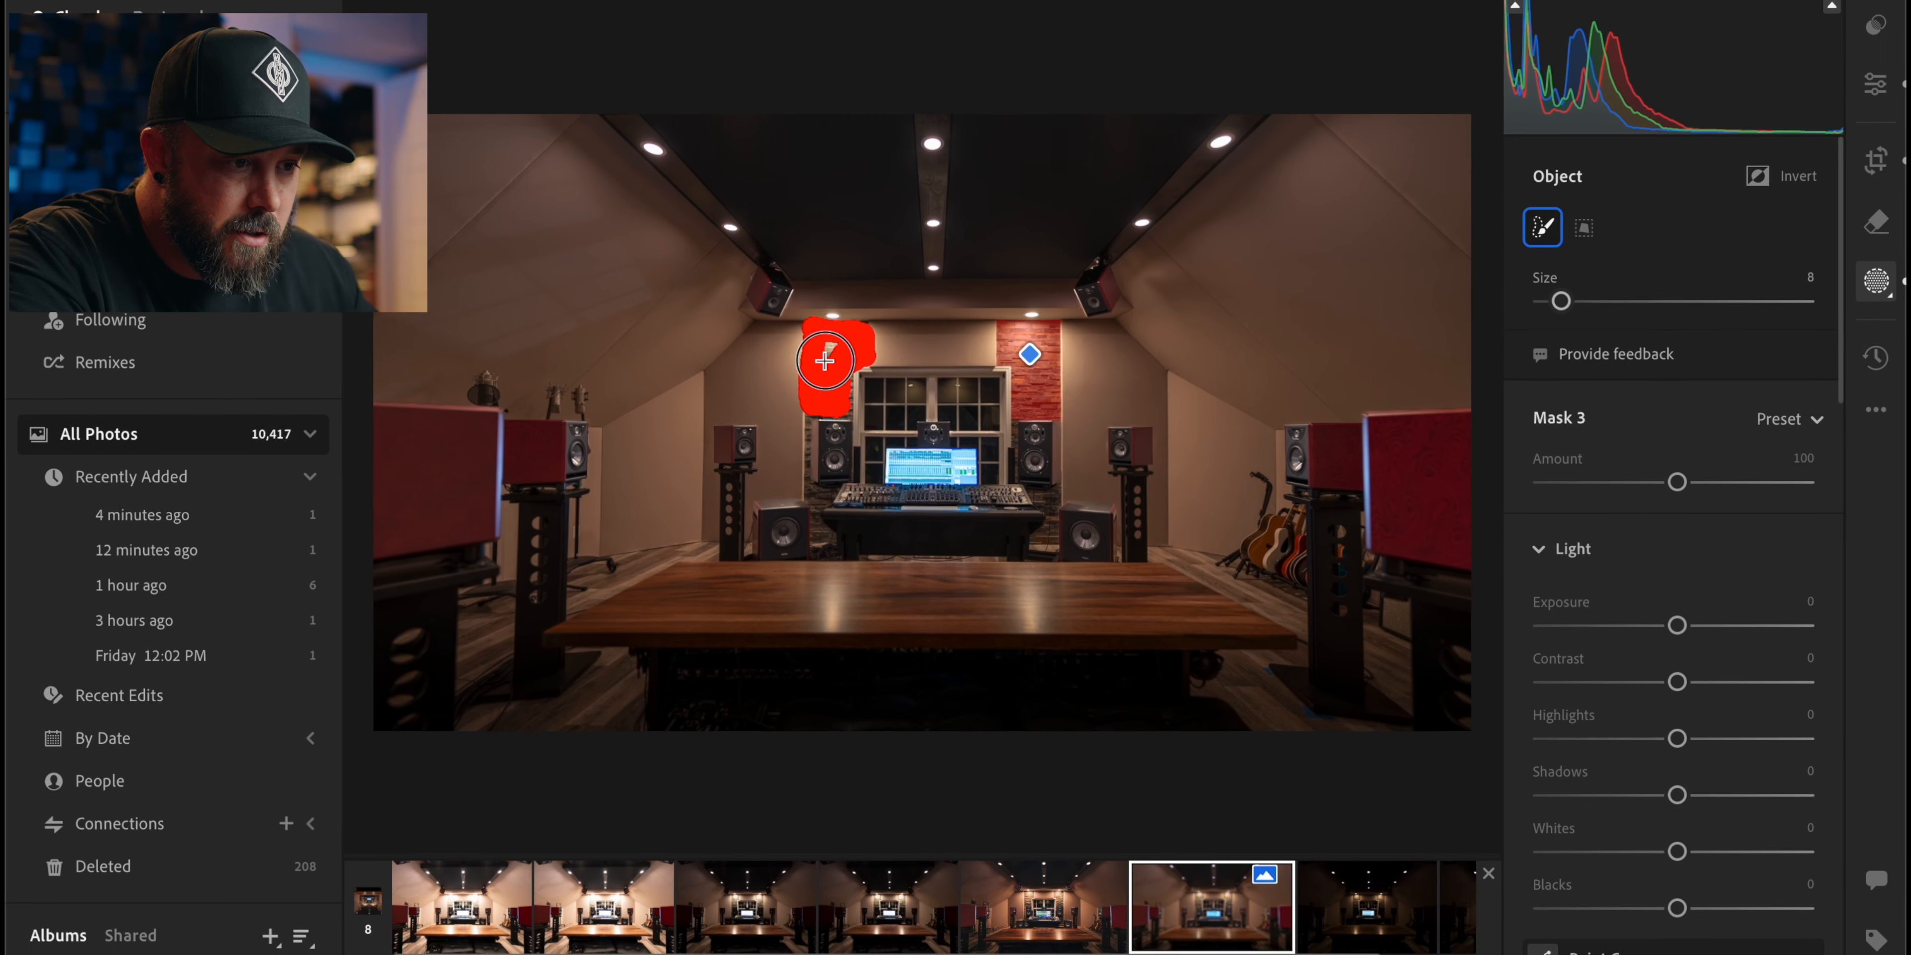
{"action": "left_click_drag", "start_coordinate": [825, 361], "coordinate": [826, 363]}
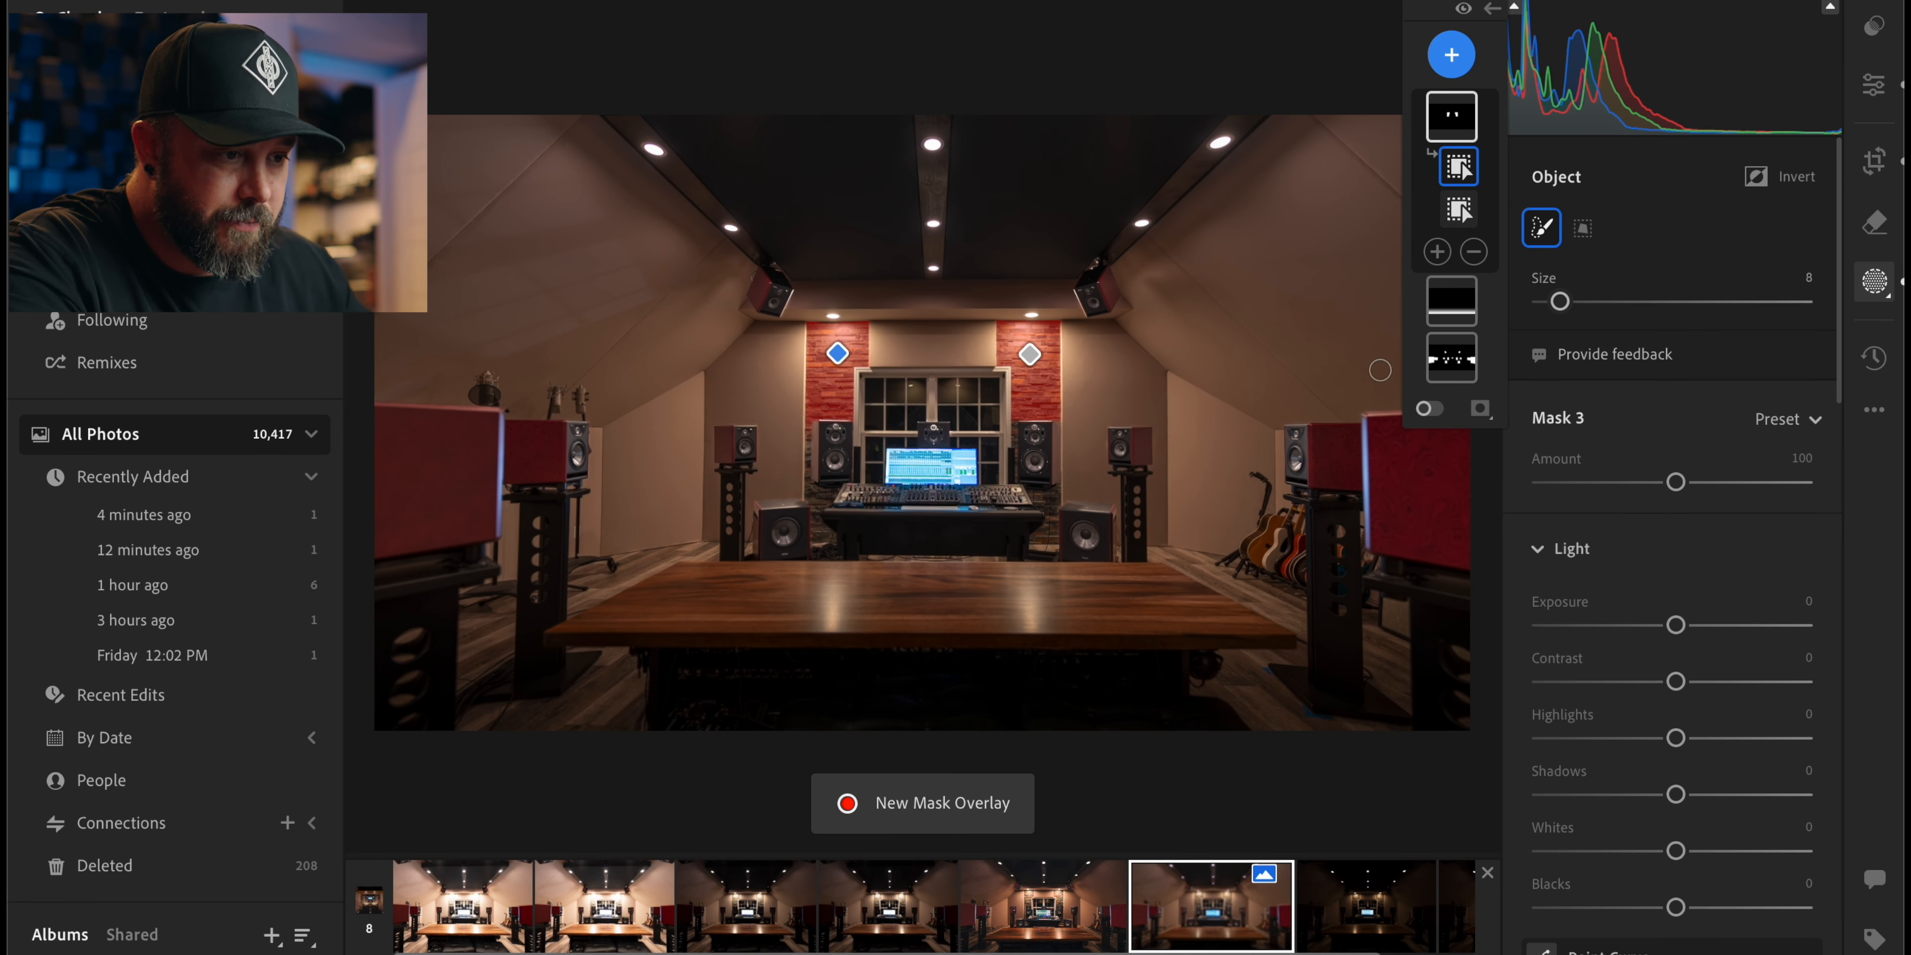
Lift the light on the masked stone columns and enrich their color with temp +6, tint +12 and saturation +22
{"action": "scroll", "coordinate": [1707, 615], "scroll_direction": "down", "scroll_amount": 2}
{"action": "scroll", "coordinate": [1699, 594], "scroll_direction": "down", "scroll_amount": 1}
{"action": "left_click_drag", "start_coordinate": [1675, 471], "coordinate": [1745, 479]}
{"action": "scroll", "coordinate": [1706, 594], "scroll_direction": "down", "scroll_amount": 10}
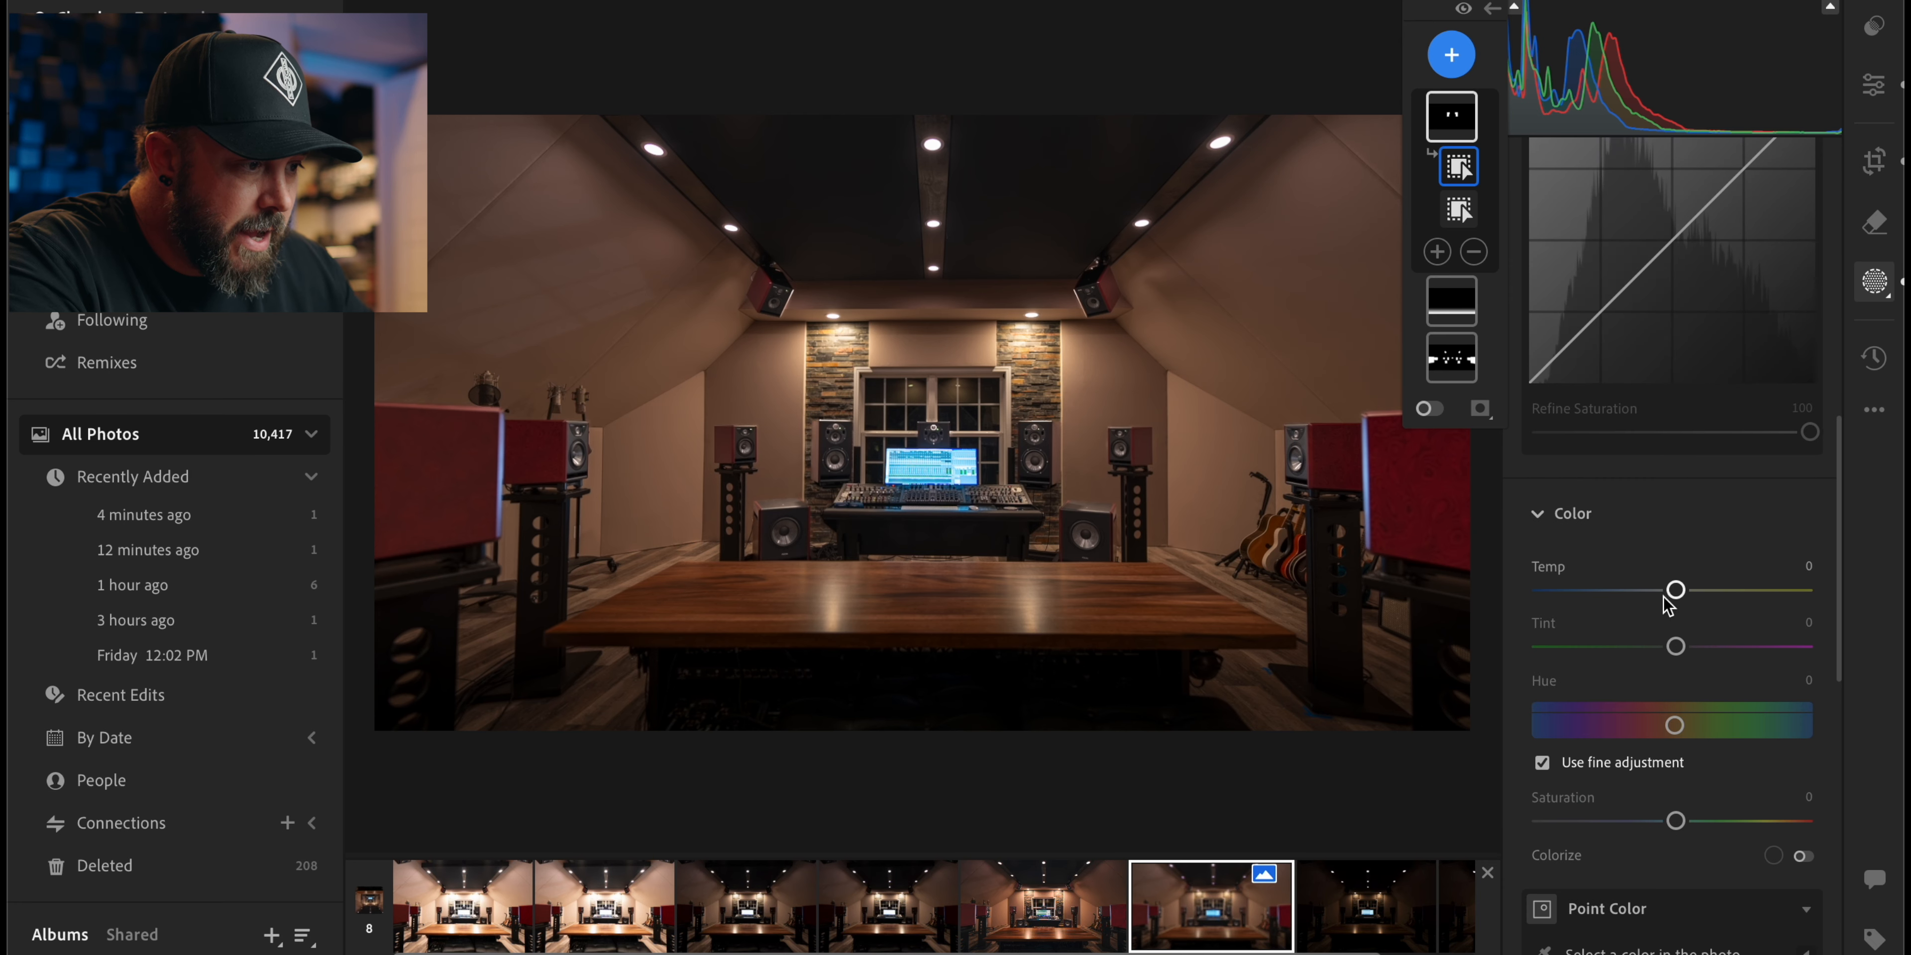
{"action": "left_click_drag", "start_coordinate": [1675, 589], "coordinate": [1692, 589]}
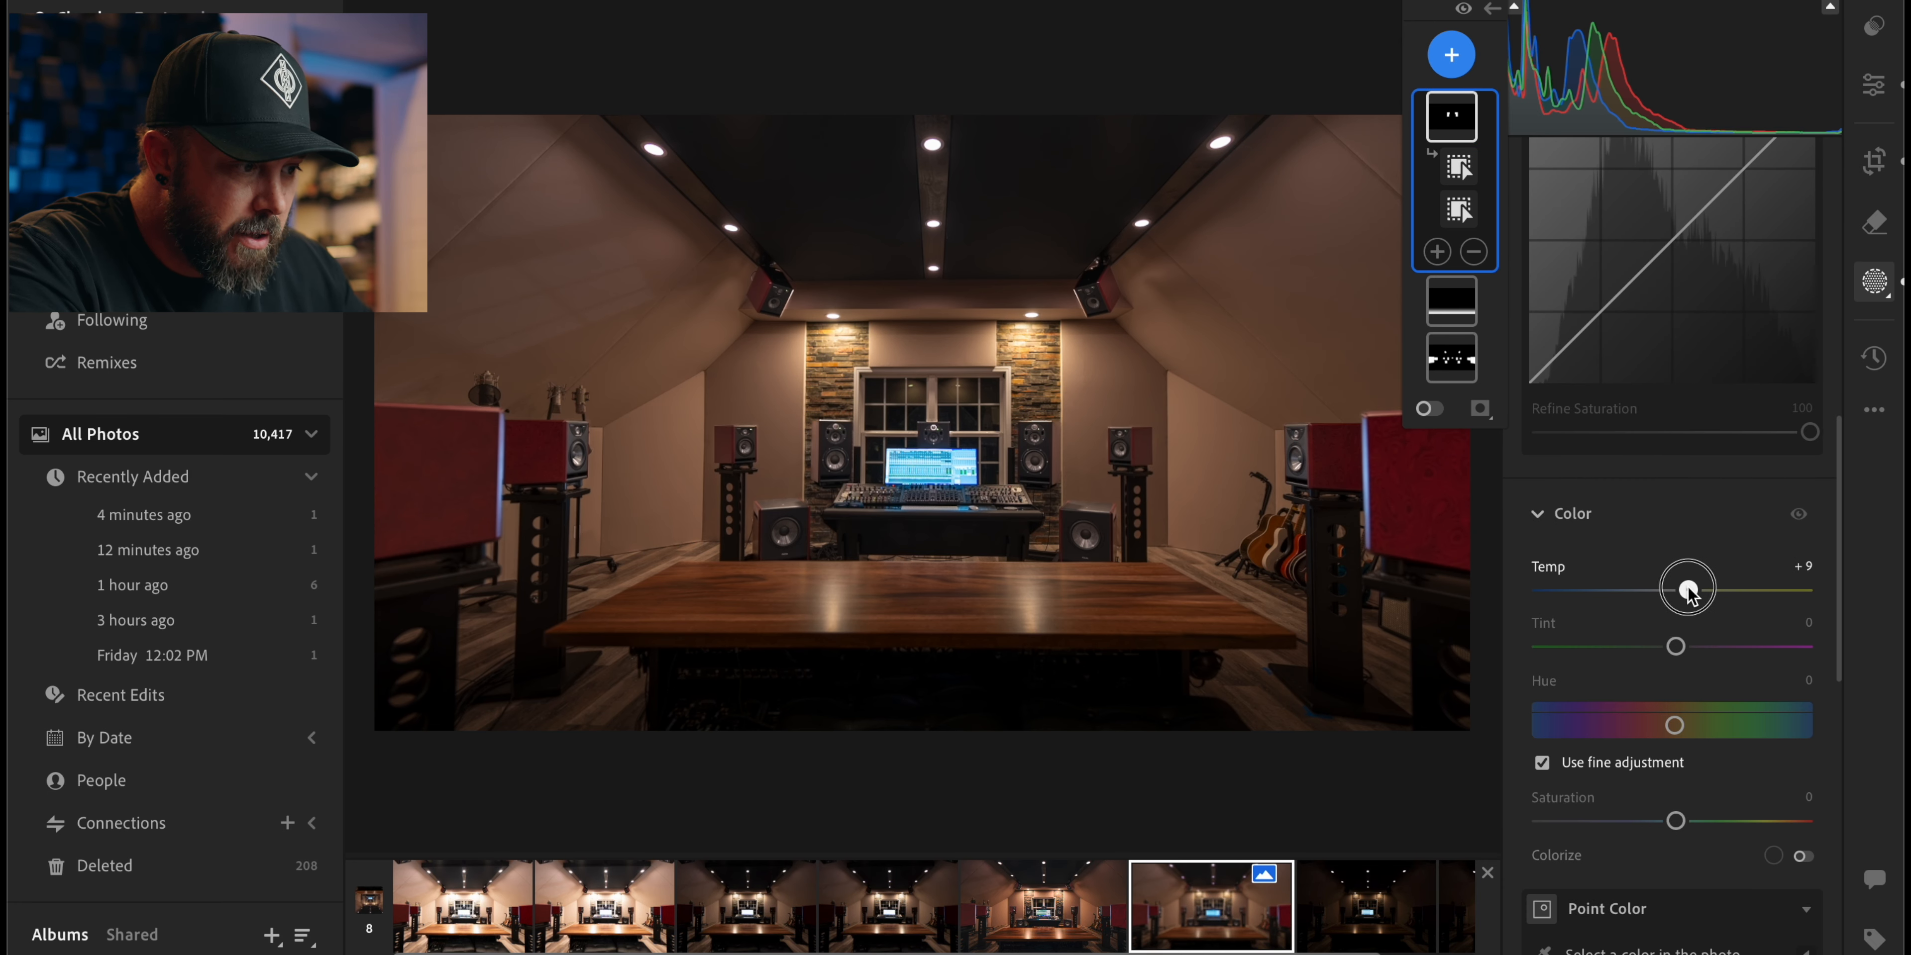
{"action": "left_click_drag", "start_coordinate": [1675, 821], "coordinate": [1705, 821]}
{"action": "left_click_drag", "start_coordinate": [1675, 646], "coordinate": [1687, 648]}
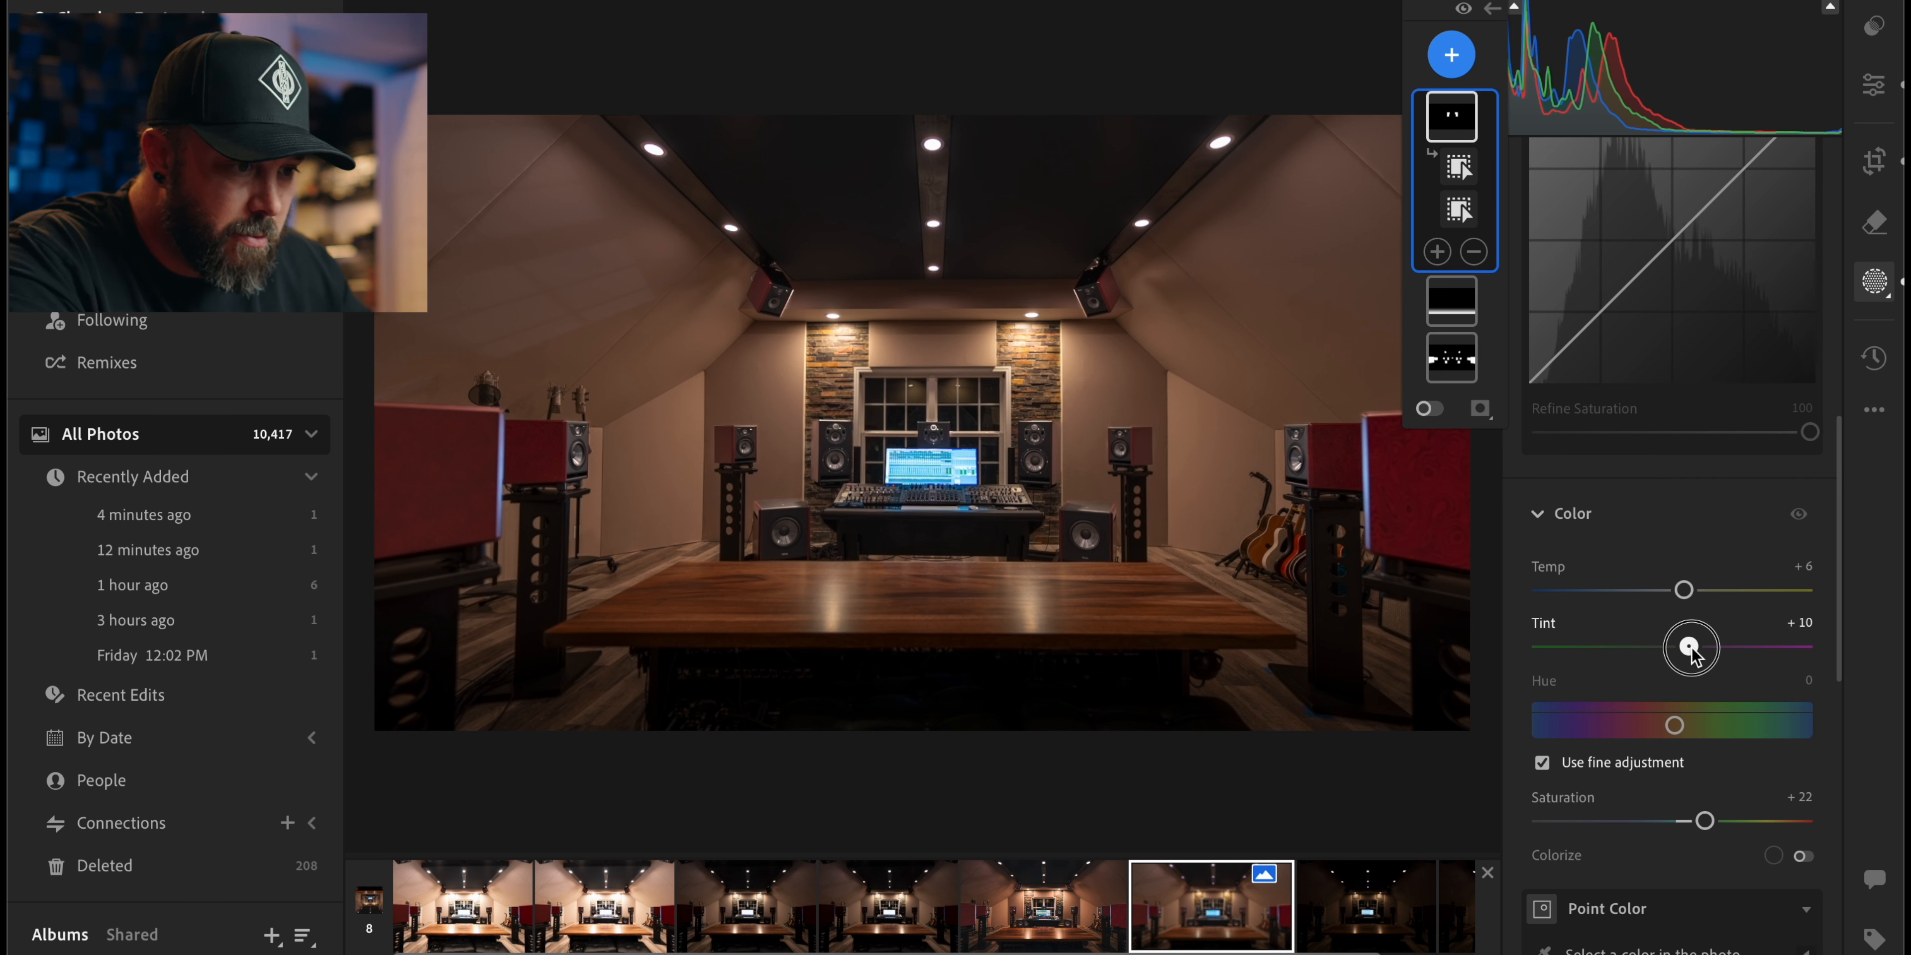
{"action": "left_click_drag", "start_coordinate": [1691, 648], "coordinate": [1693, 648]}
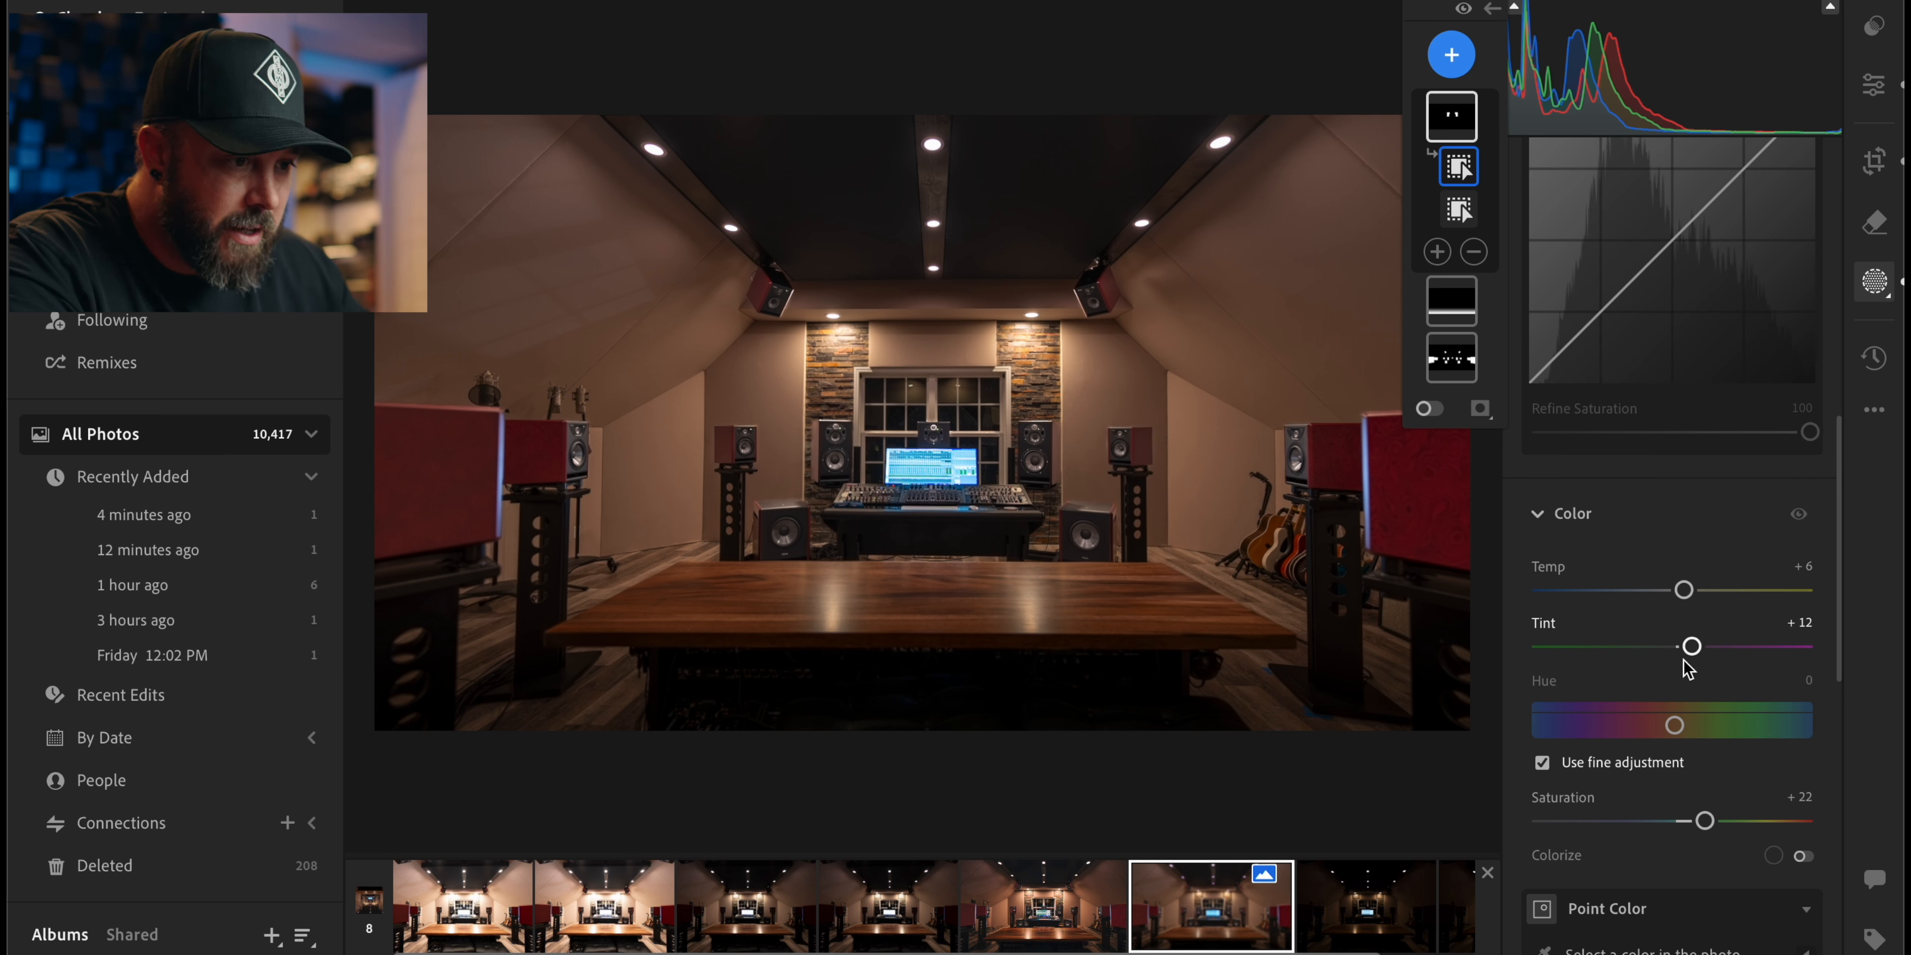
Create a new object mask by boxing the computer screen above the console
{"action": "left_click", "coordinate": [1452, 54]}
{"action": "left_click", "coordinate": [1529, 277]}
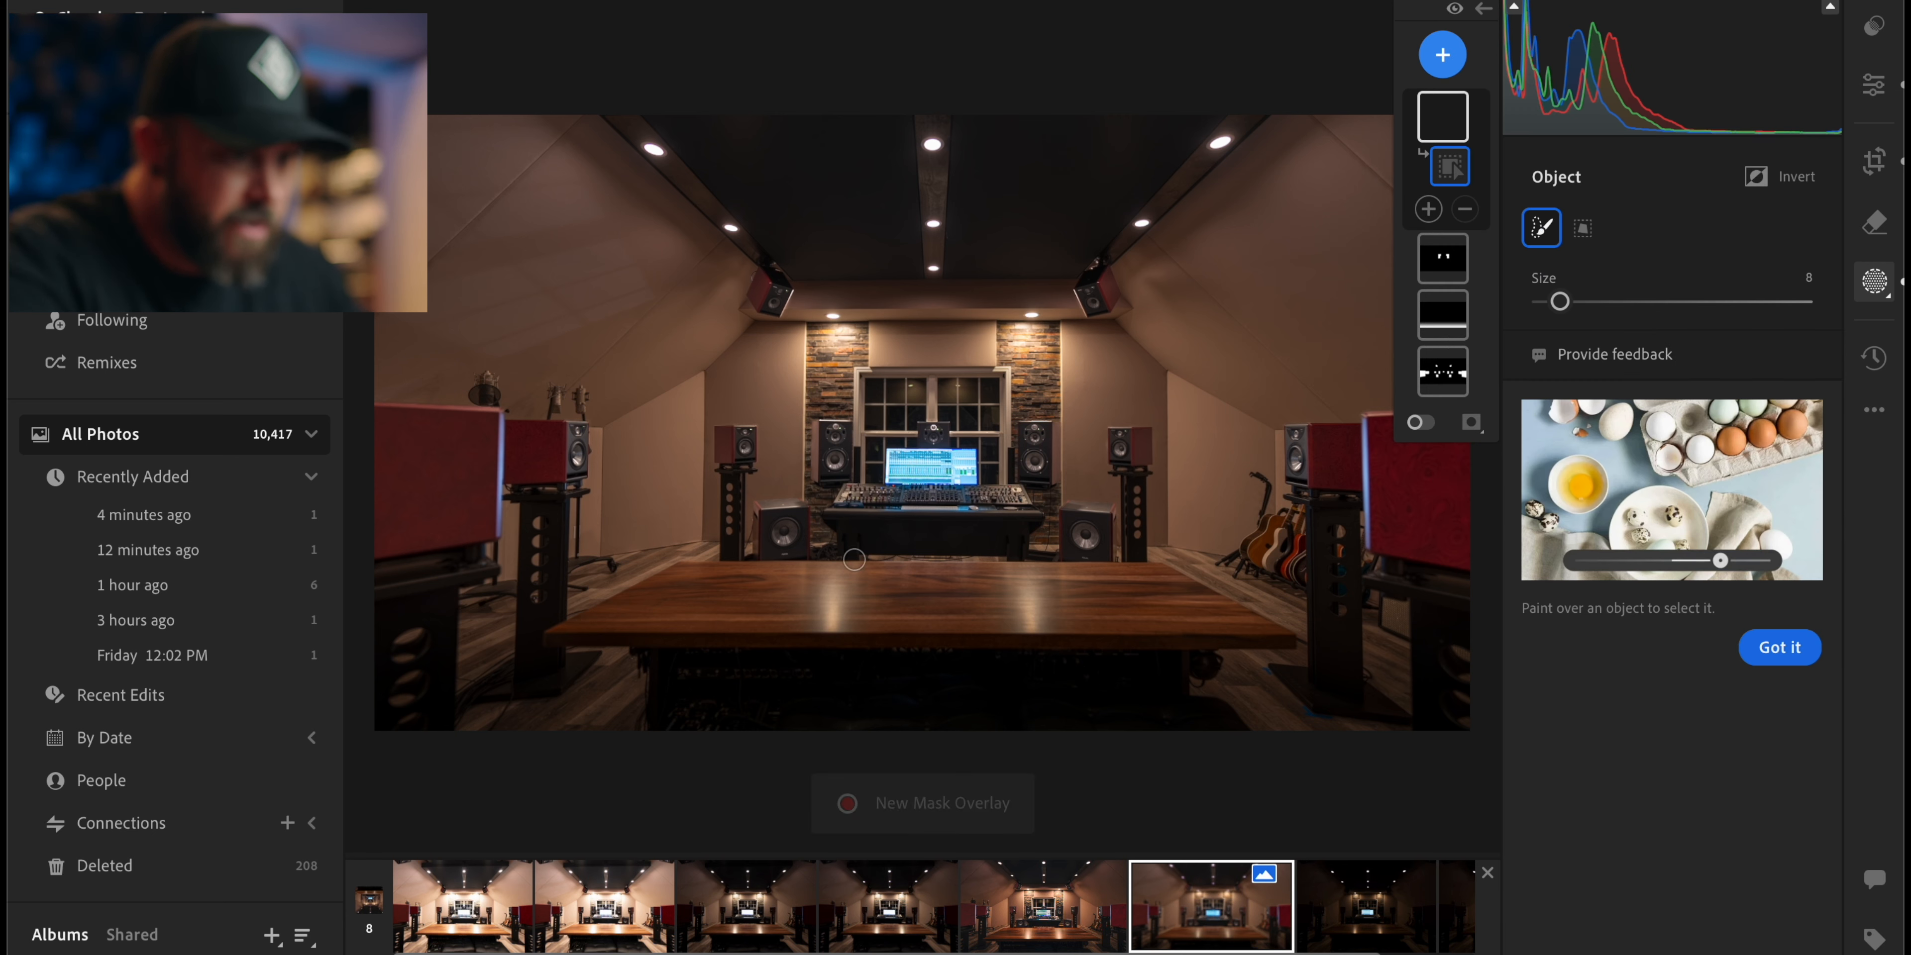
{"action": "left_click", "coordinate": [1580, 230]}
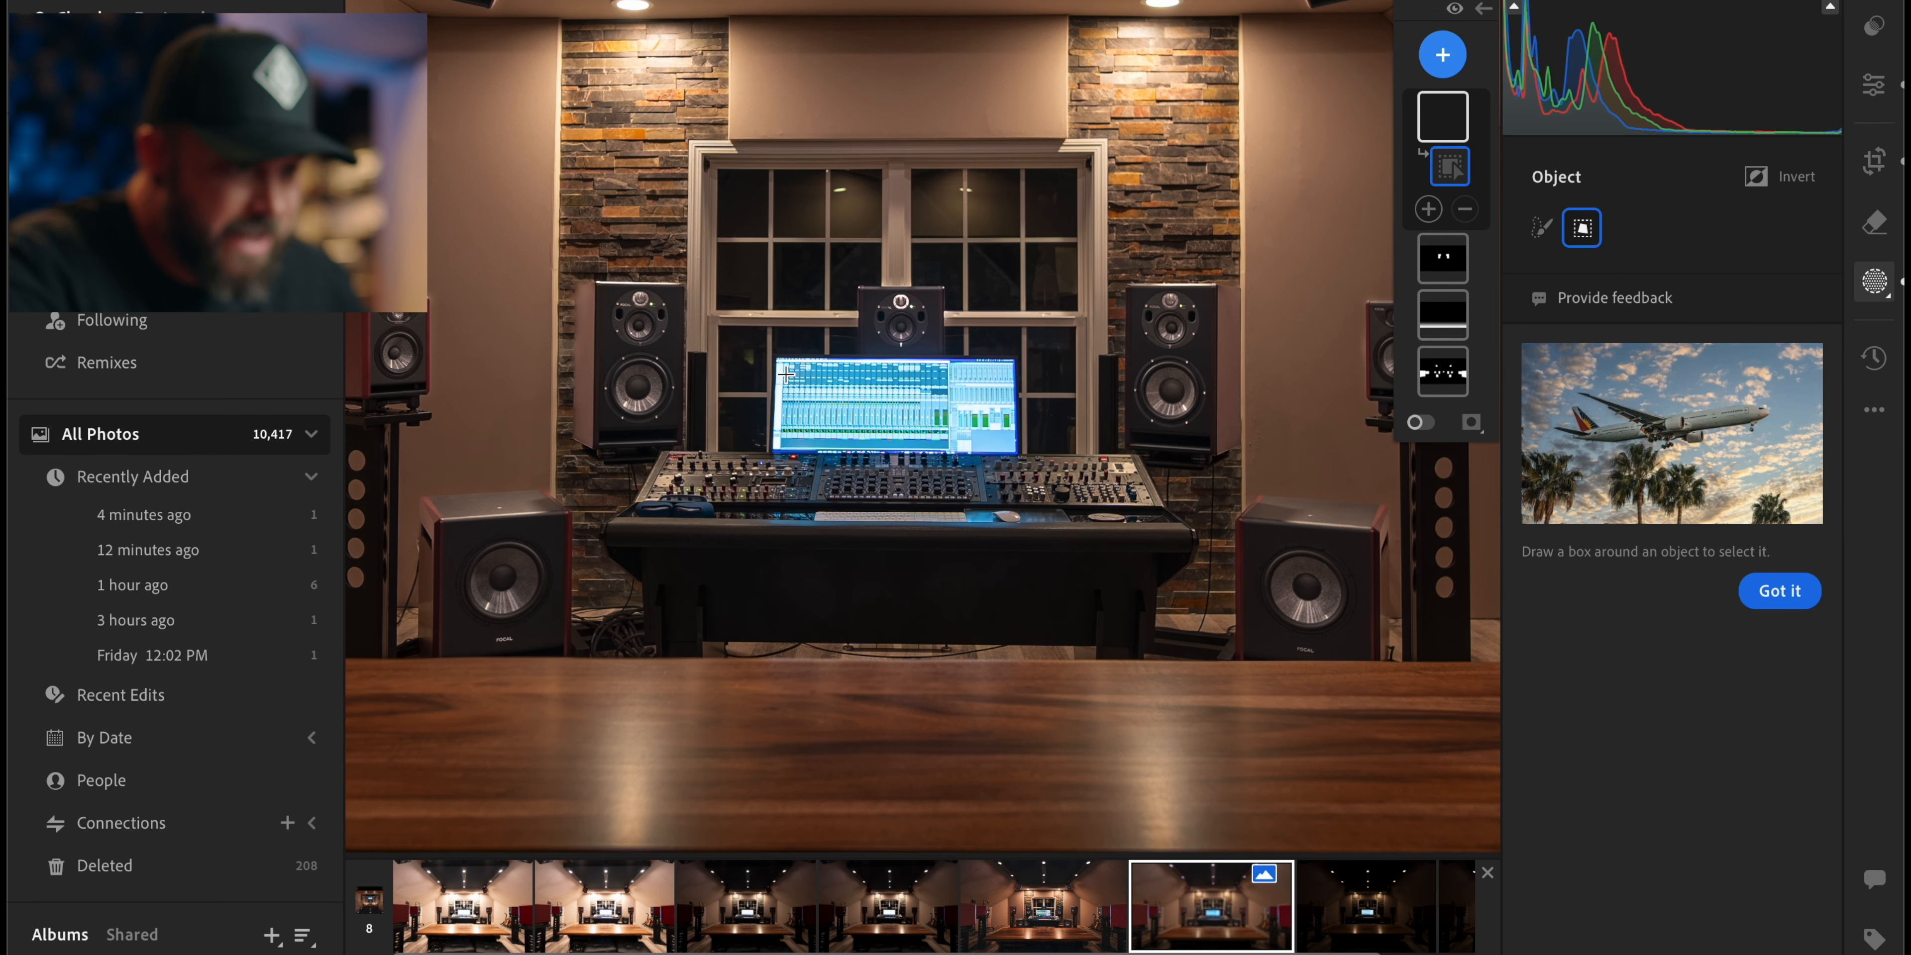
{"action": "left_click_drag", "start_coordinate": [771, 357], "coordinate": [1016, 454]}
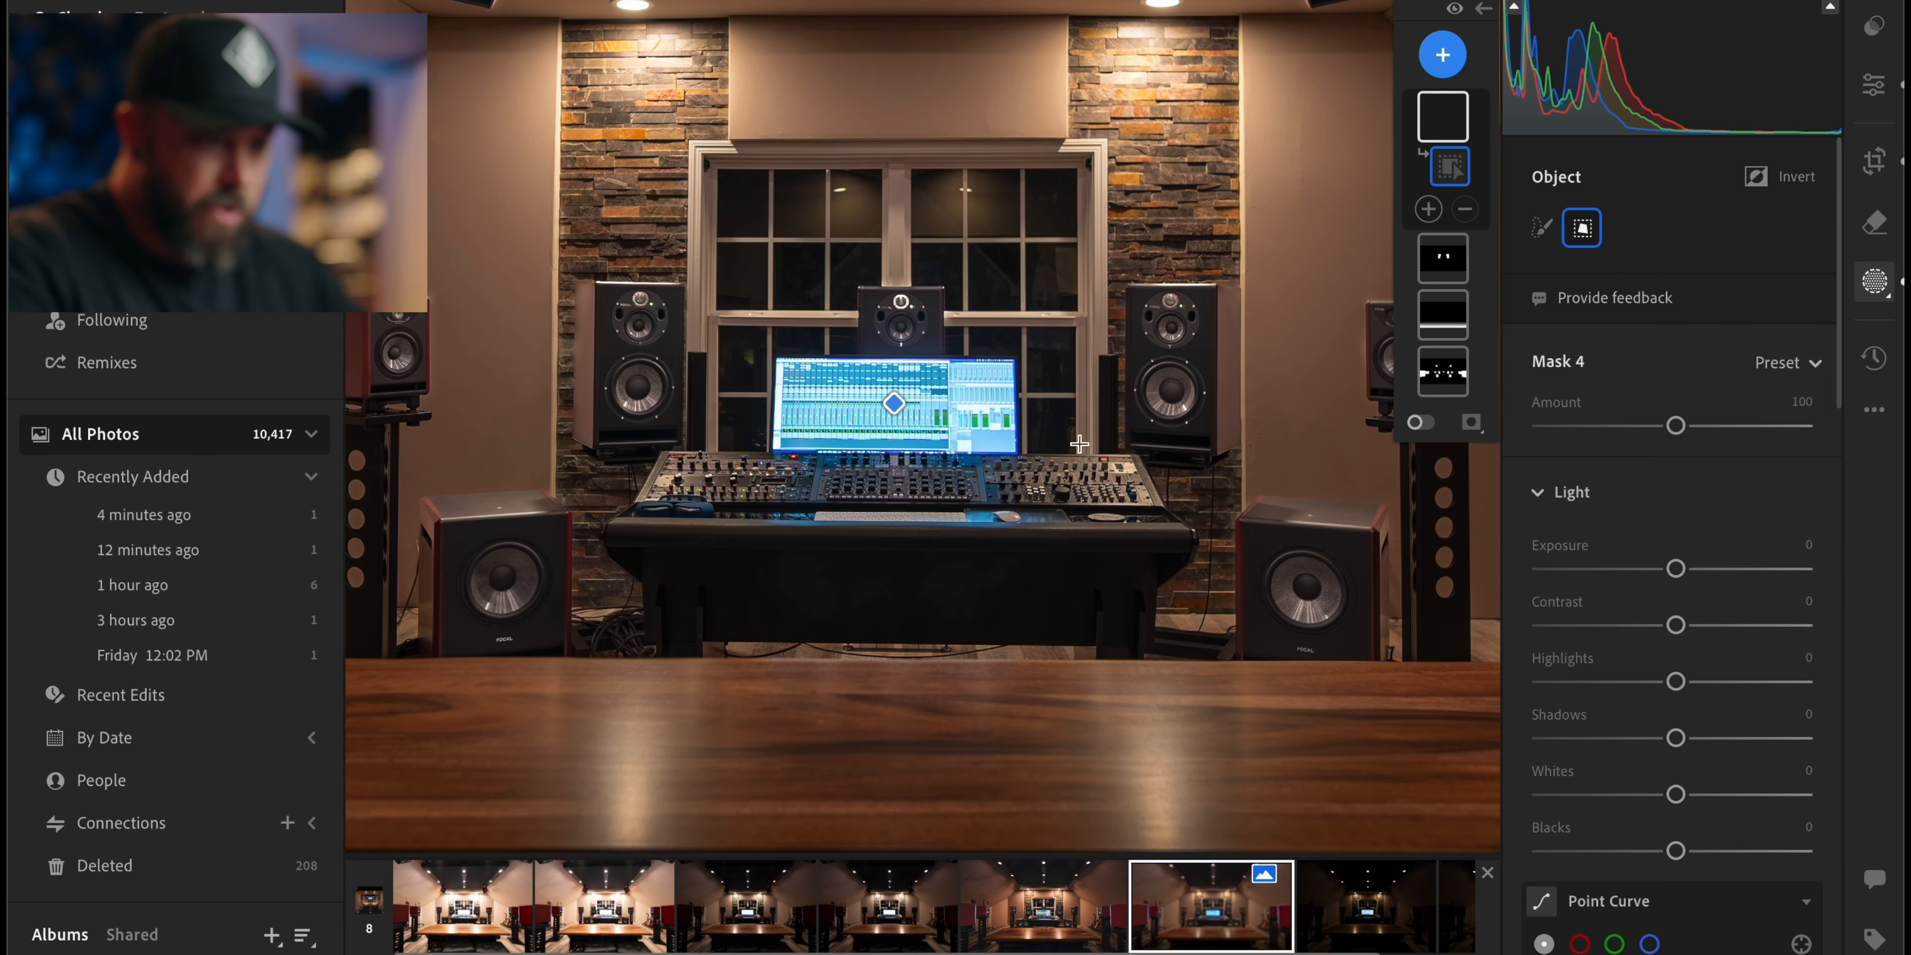
Tone down and warm the masked screen with exposure -0.72, temp +31 and tint +10
{"action": "scroll", "coordinate": [1610, 525], "scroll_direction": "down", "scroll_amount": 10}
{"action": "left_click_drag", "start_coordinate": [1675, 454], "coordinate": [1718, 458]}
{"action": "scroll", "coordinate": [1718, 458], "scroll_direction": "up", "scroll_amount": 10}
{"action": "left_click_drag", "start_coordinate": [1676, 568], "coordinate": [1645, 575]}
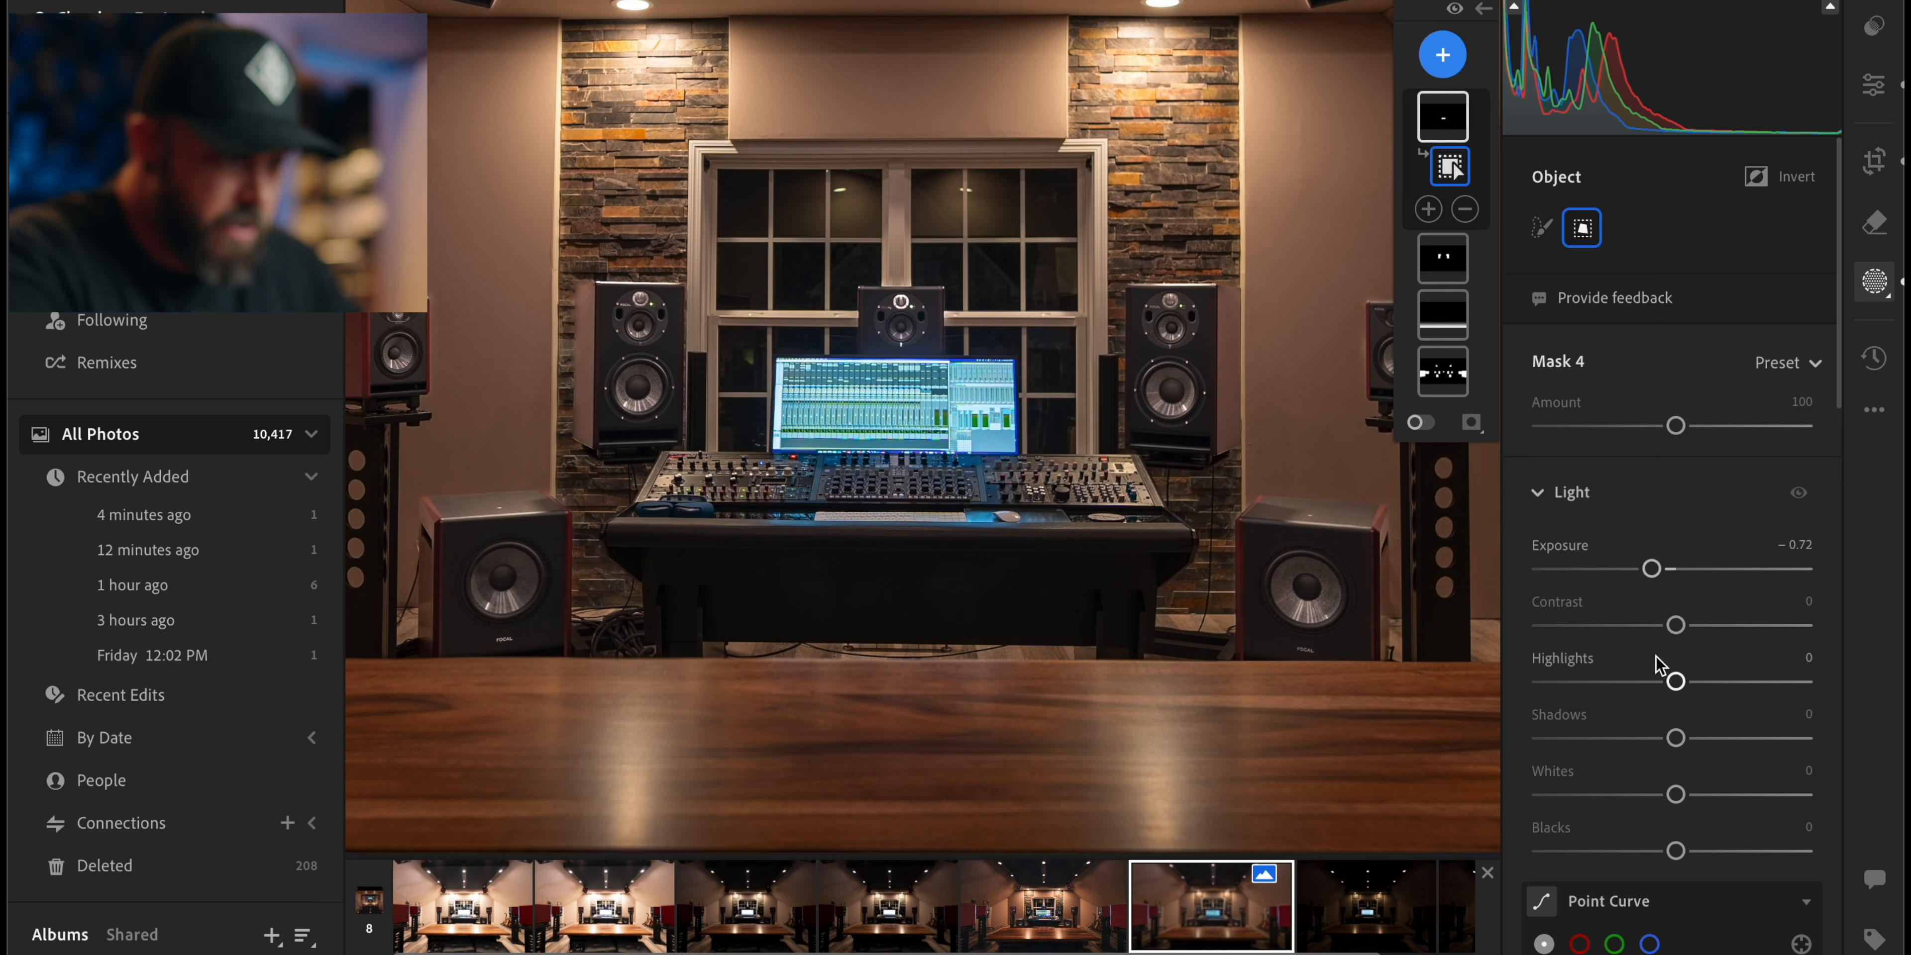
{"action": "left_click_drag", "start_coordinate": [1675, 682], "coordinate": [1701, 738]}
{"action": "scroll", "coordinate": [1754, 590], "scroll_direction": "down", "scroll_amount": 5}
{"action": "scroll", "coordinate": [1752, 586], "scroll_direction": "down", "scroll_amount": 5}
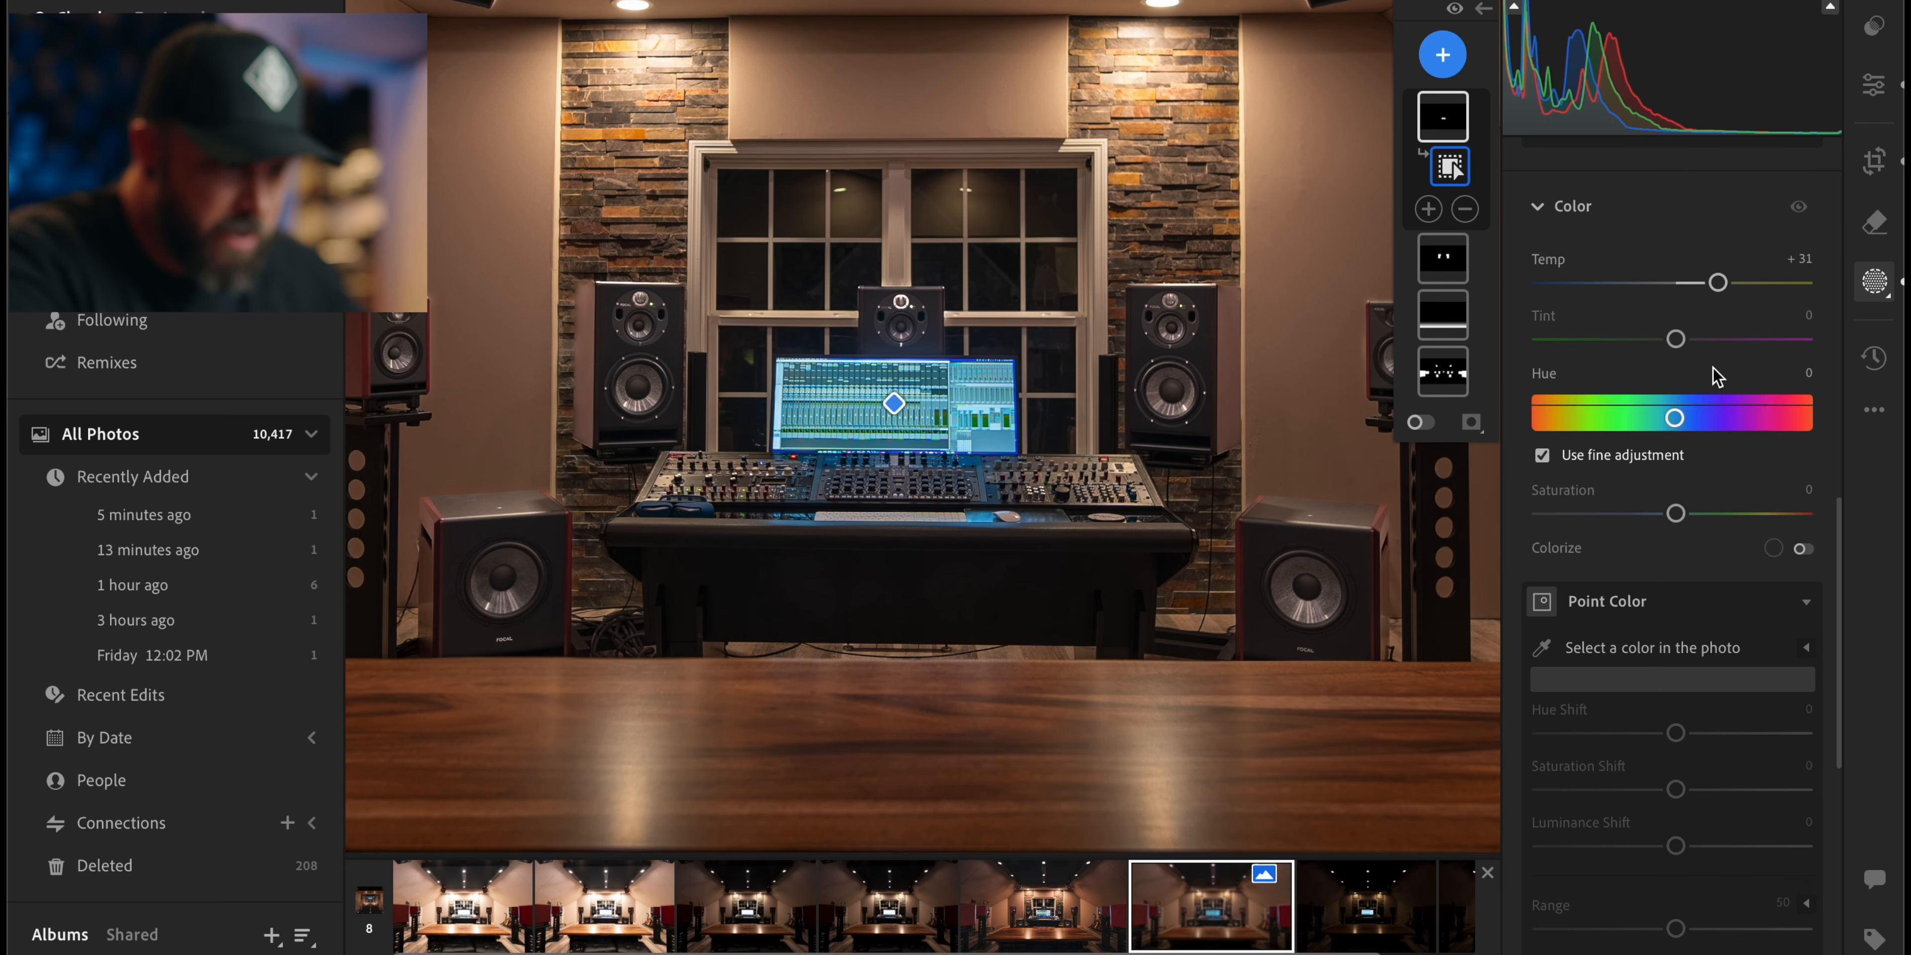
{"action": "mouse_move", "coordinate": [1690, 343]}
{"action": "left_mouse_down"}
{"action": "mouse_move", "coordinate": [1711, 348]}
{"action": "mouse_move", "coordinate": [1692, 346]}
{"action": "left_mouse_up"}
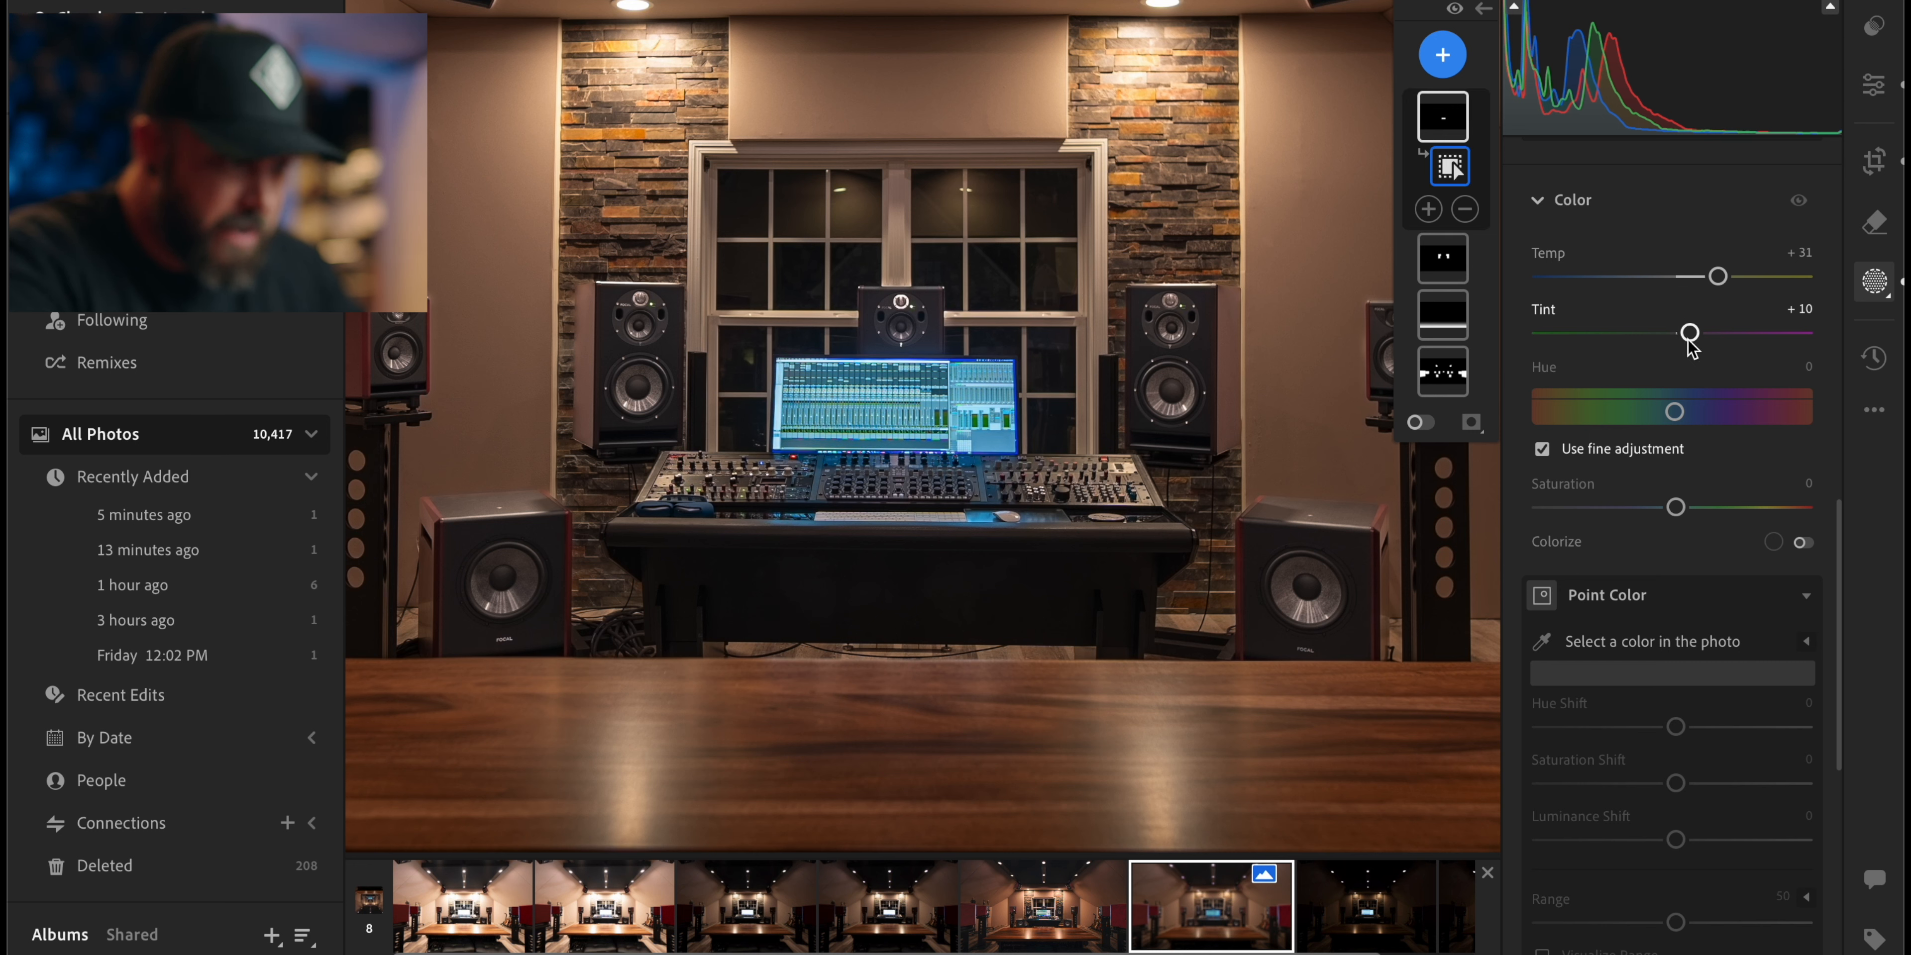
Settle the masked screen's color at temp +53, tint +21 and saturation 0
{"action": "left_click_drag", "start_coordinate": [1681, 510], "coordinate": [1843, 512]}
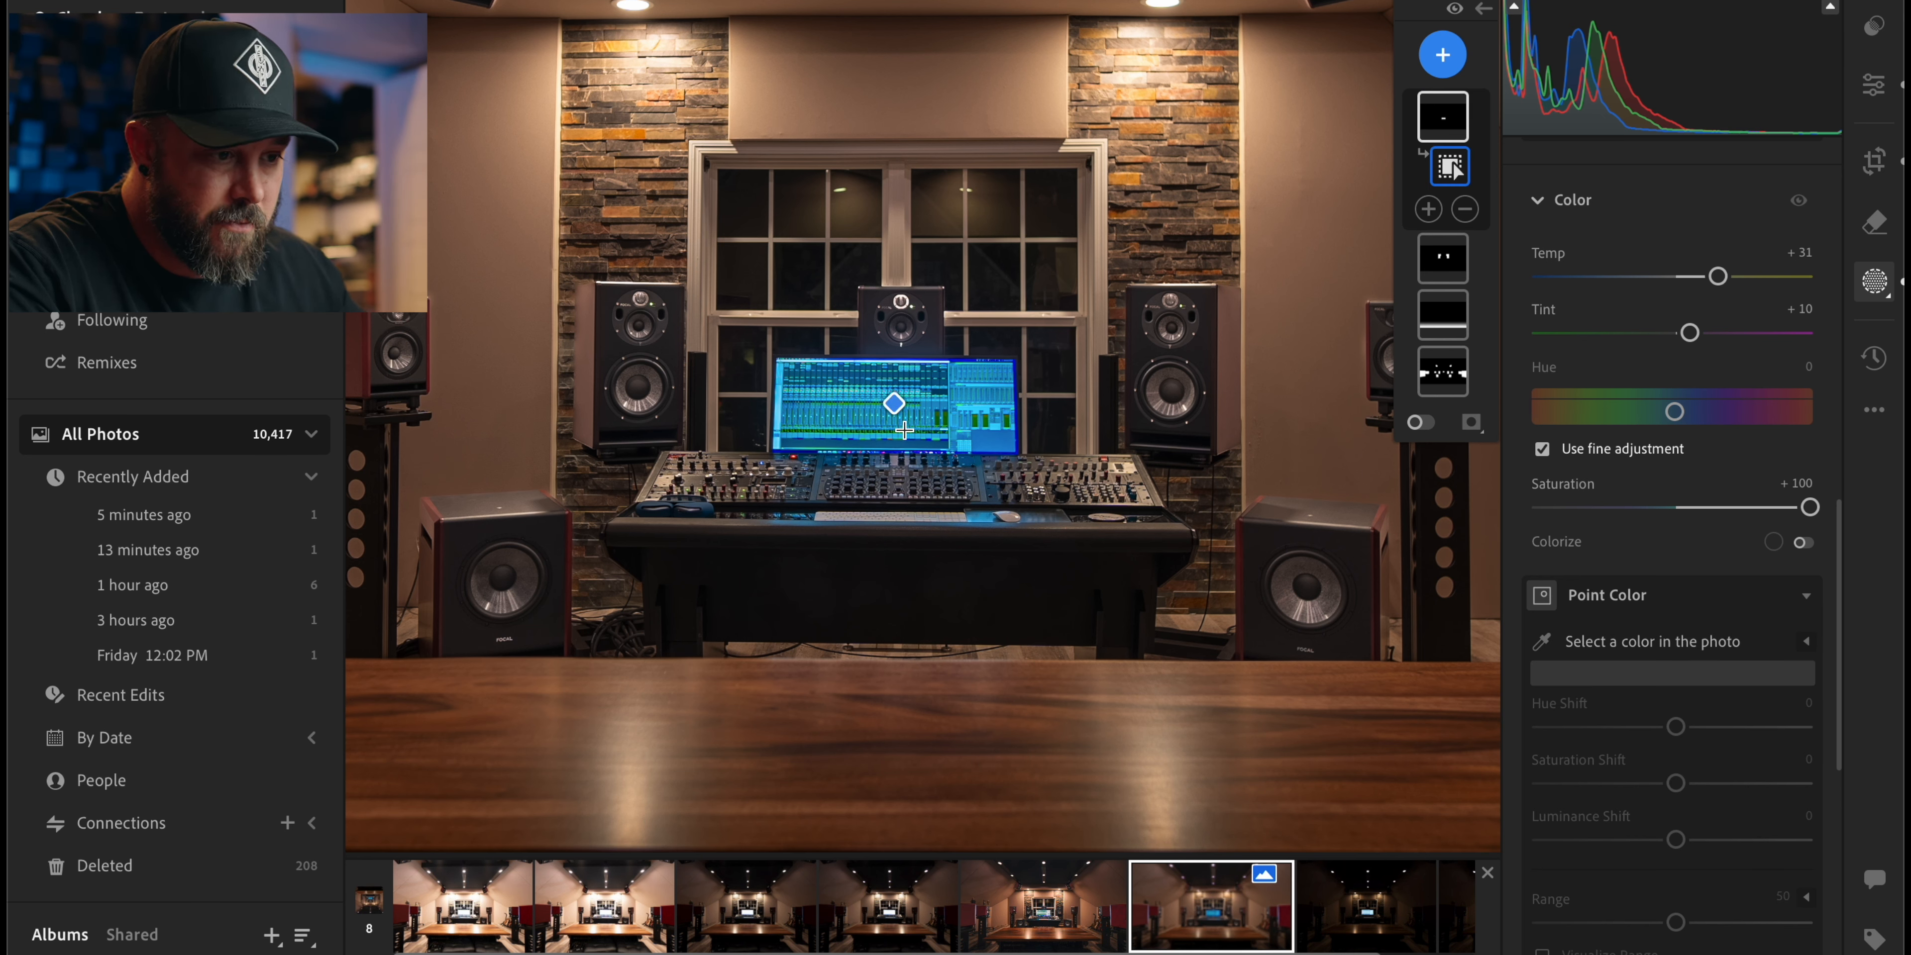
{"action": "left_click_drag", "start_coordinate": [1718, 277], "coordinate": [1735, 276]}
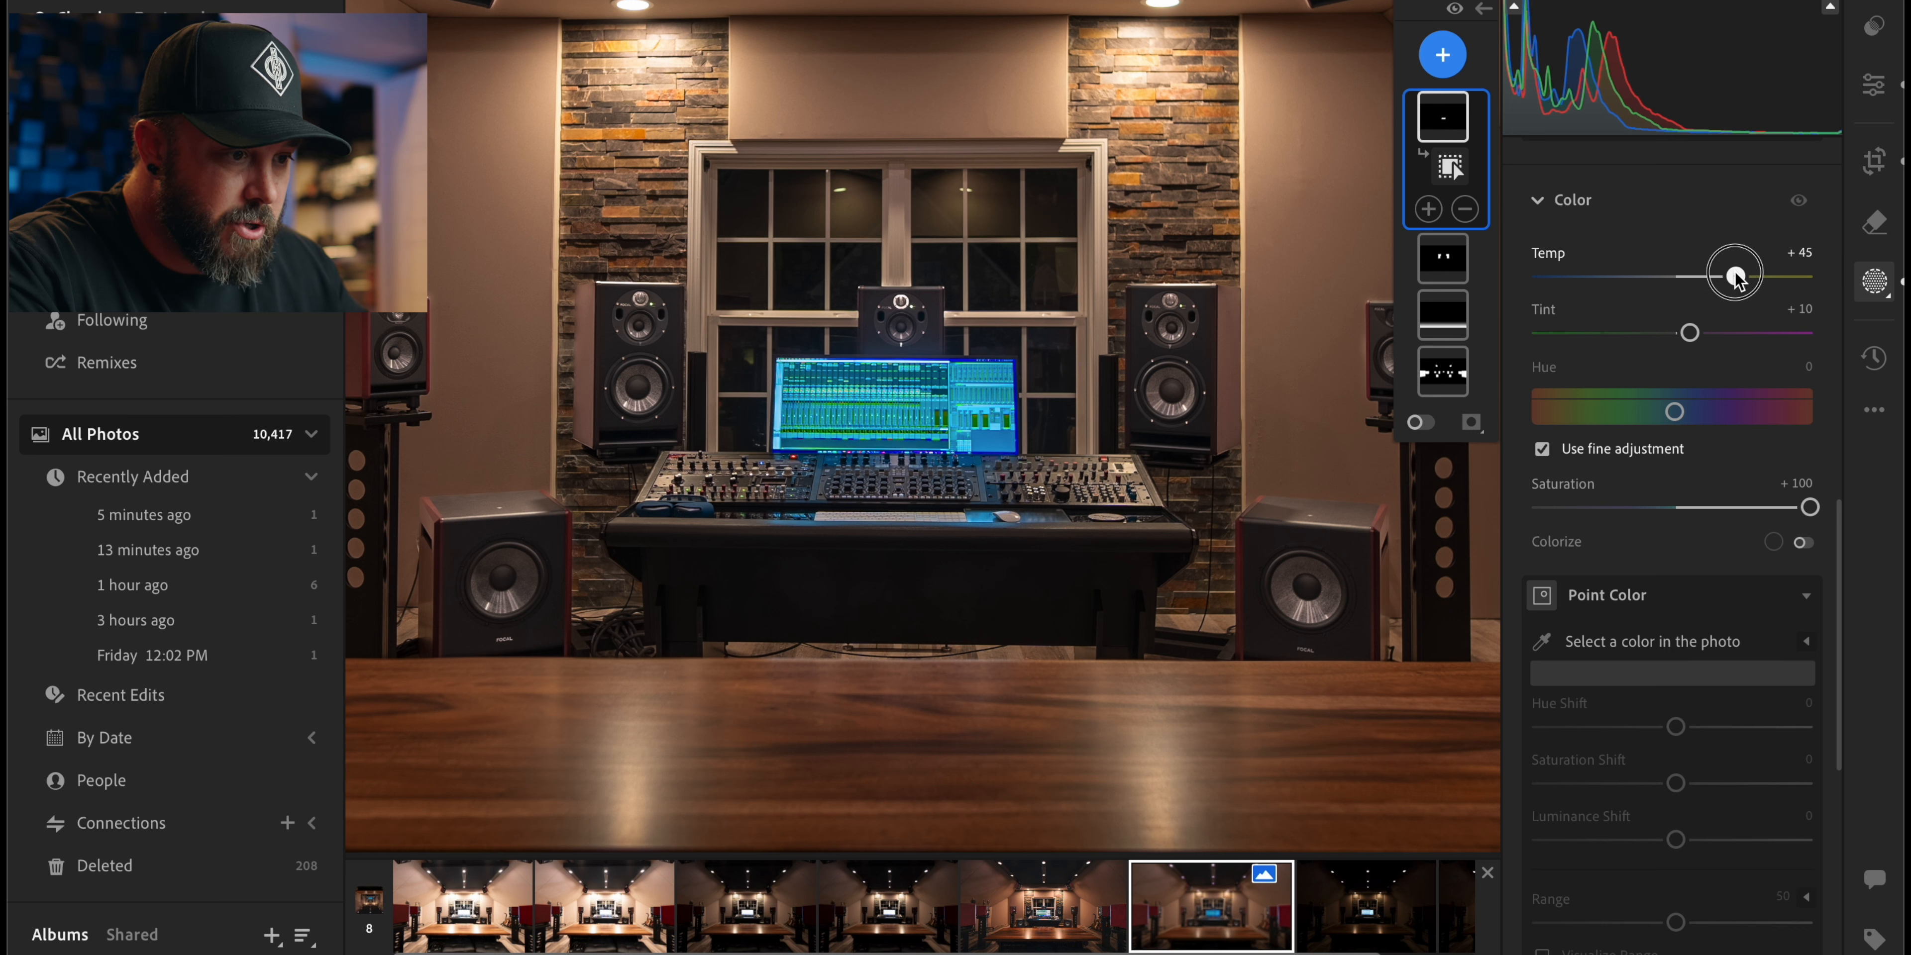
{"action": "left_click_drag", "start_coordinate": [1690, 333], "coordinate": [1712, 333]}
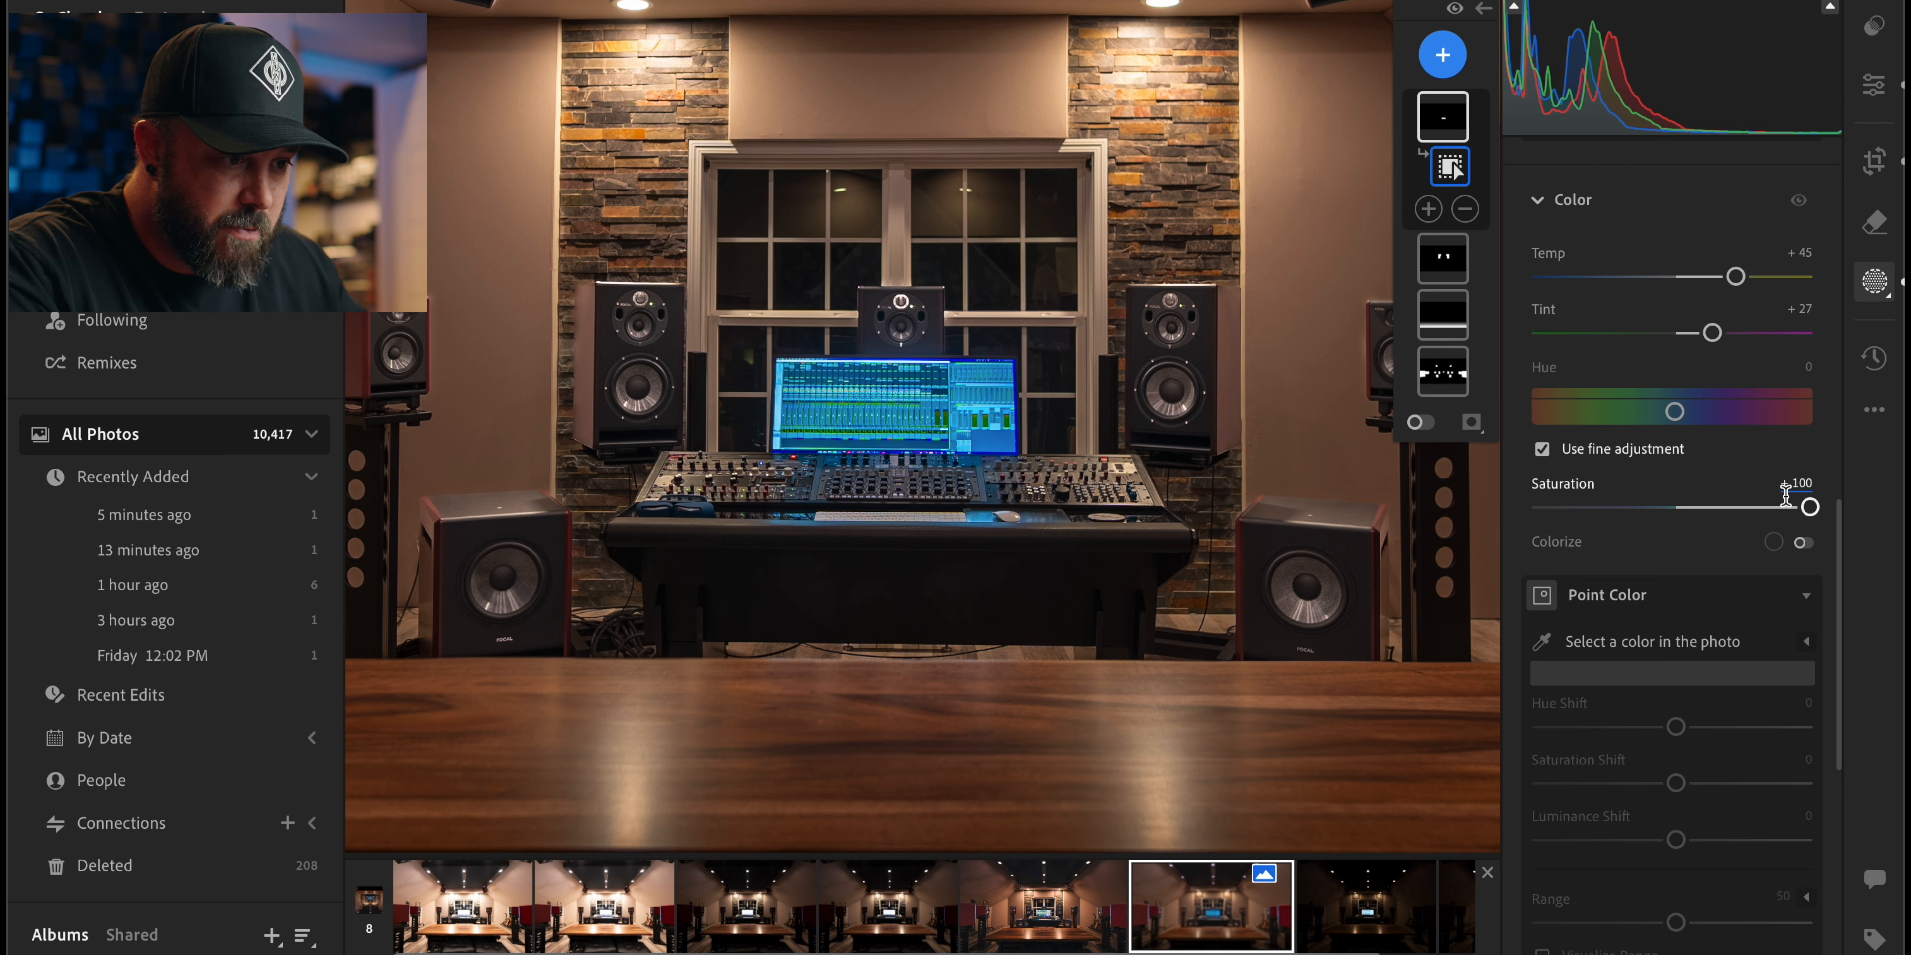
{"action": "left_click_drag", "start_coordinate": [1736, 277], "coordinate": [1749, 277]}
{"action": "left_click_drag", "start_coordinate": [1714, 334], "coordinate": [1716, 336]}
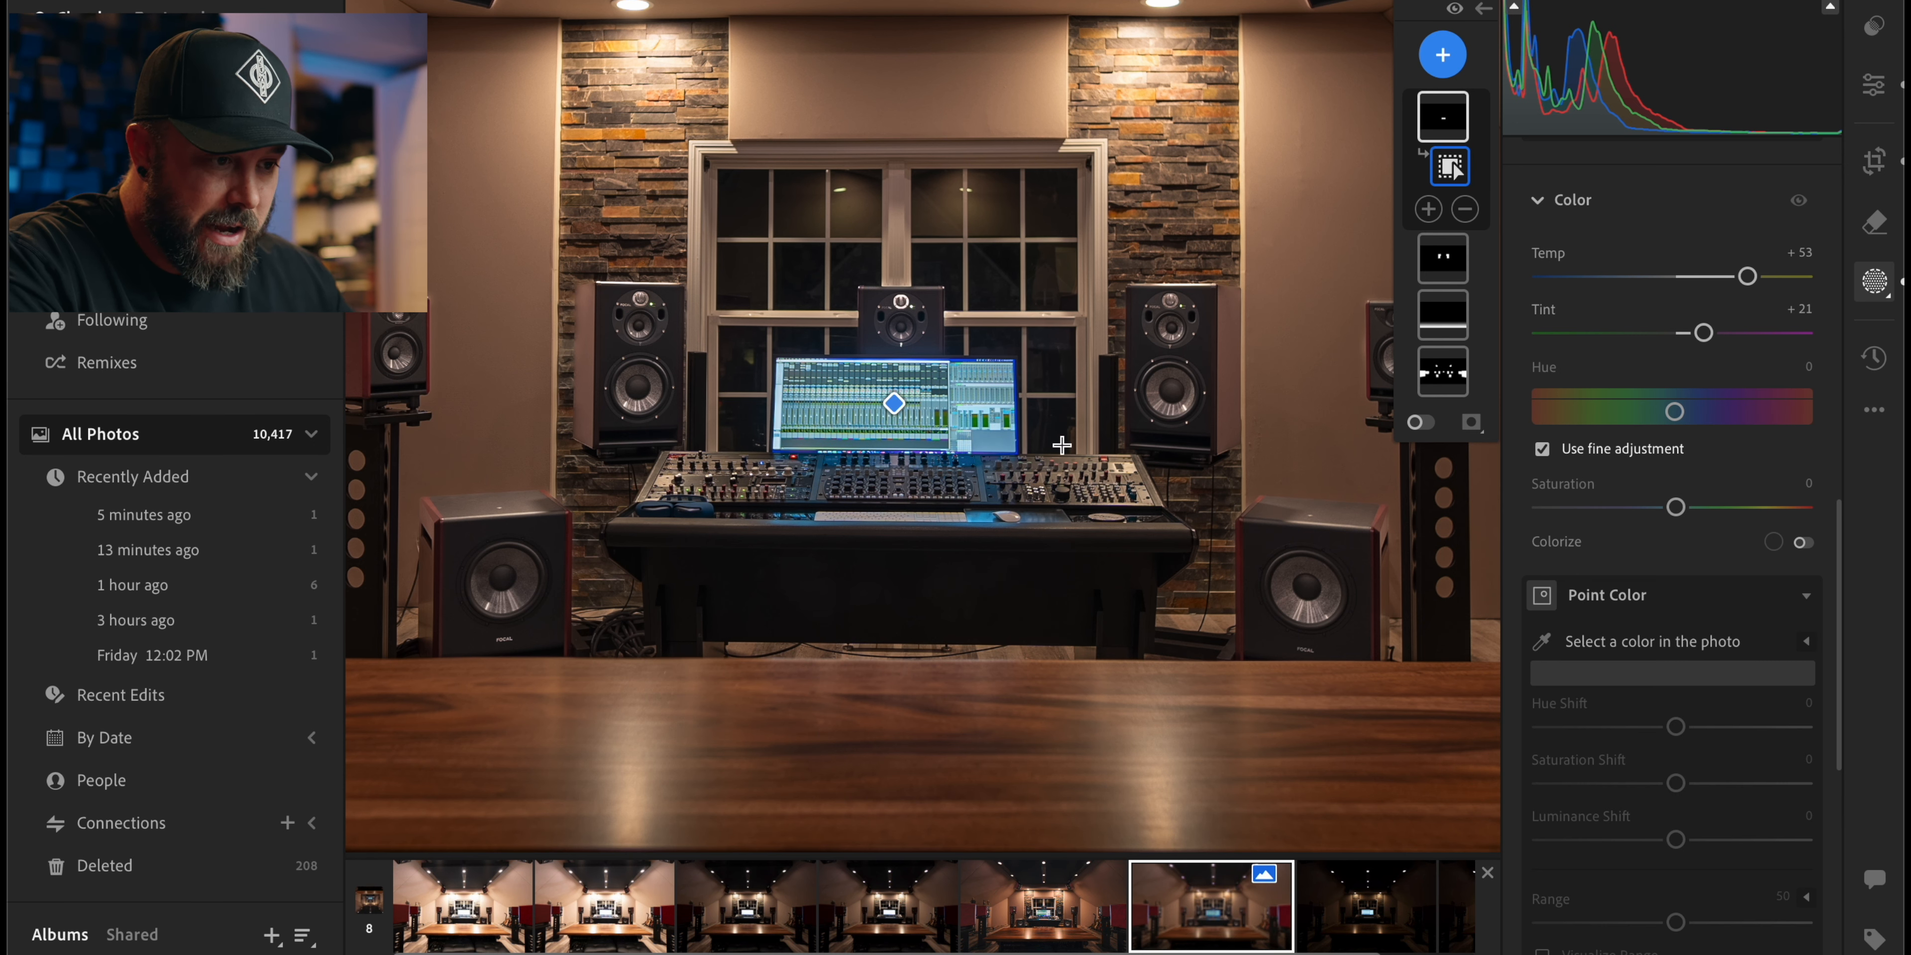
Create a new object mask by boxing the mixing console below the screen
{"action": "left_click", "coordinate": [1442, 57]}
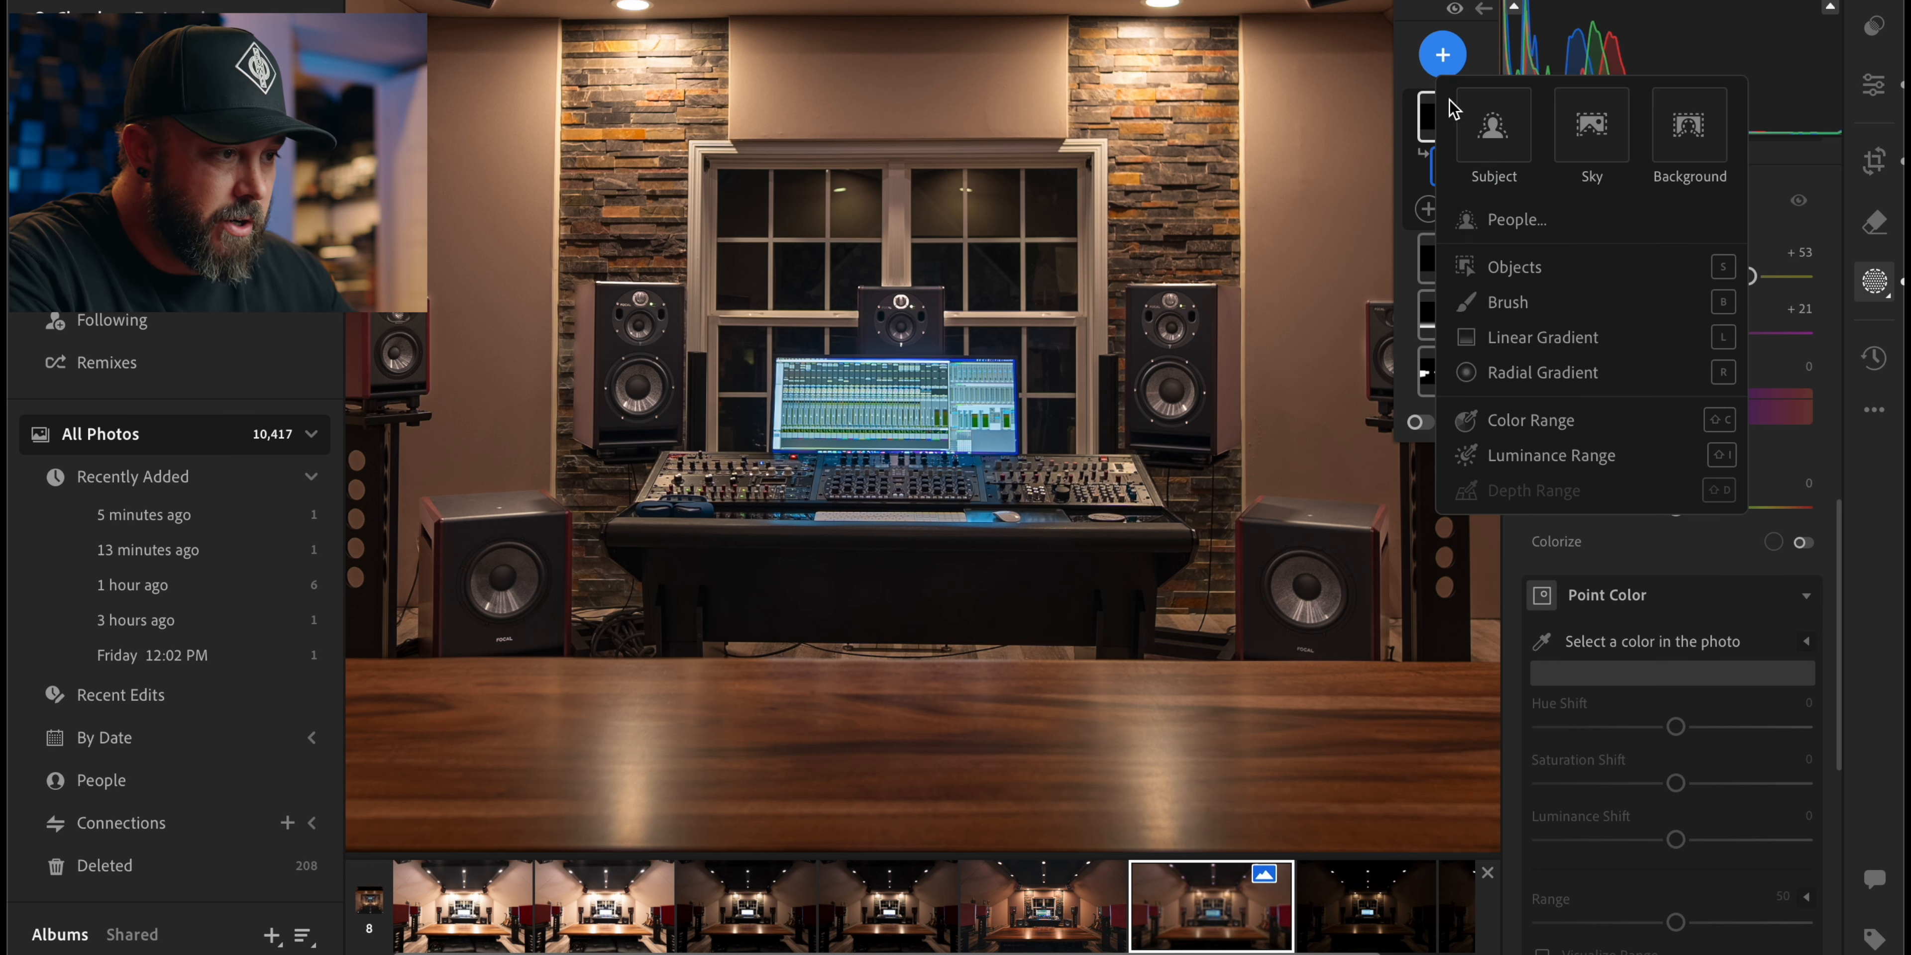
{"action": "left_click", "coordinate": [1502, 263]}
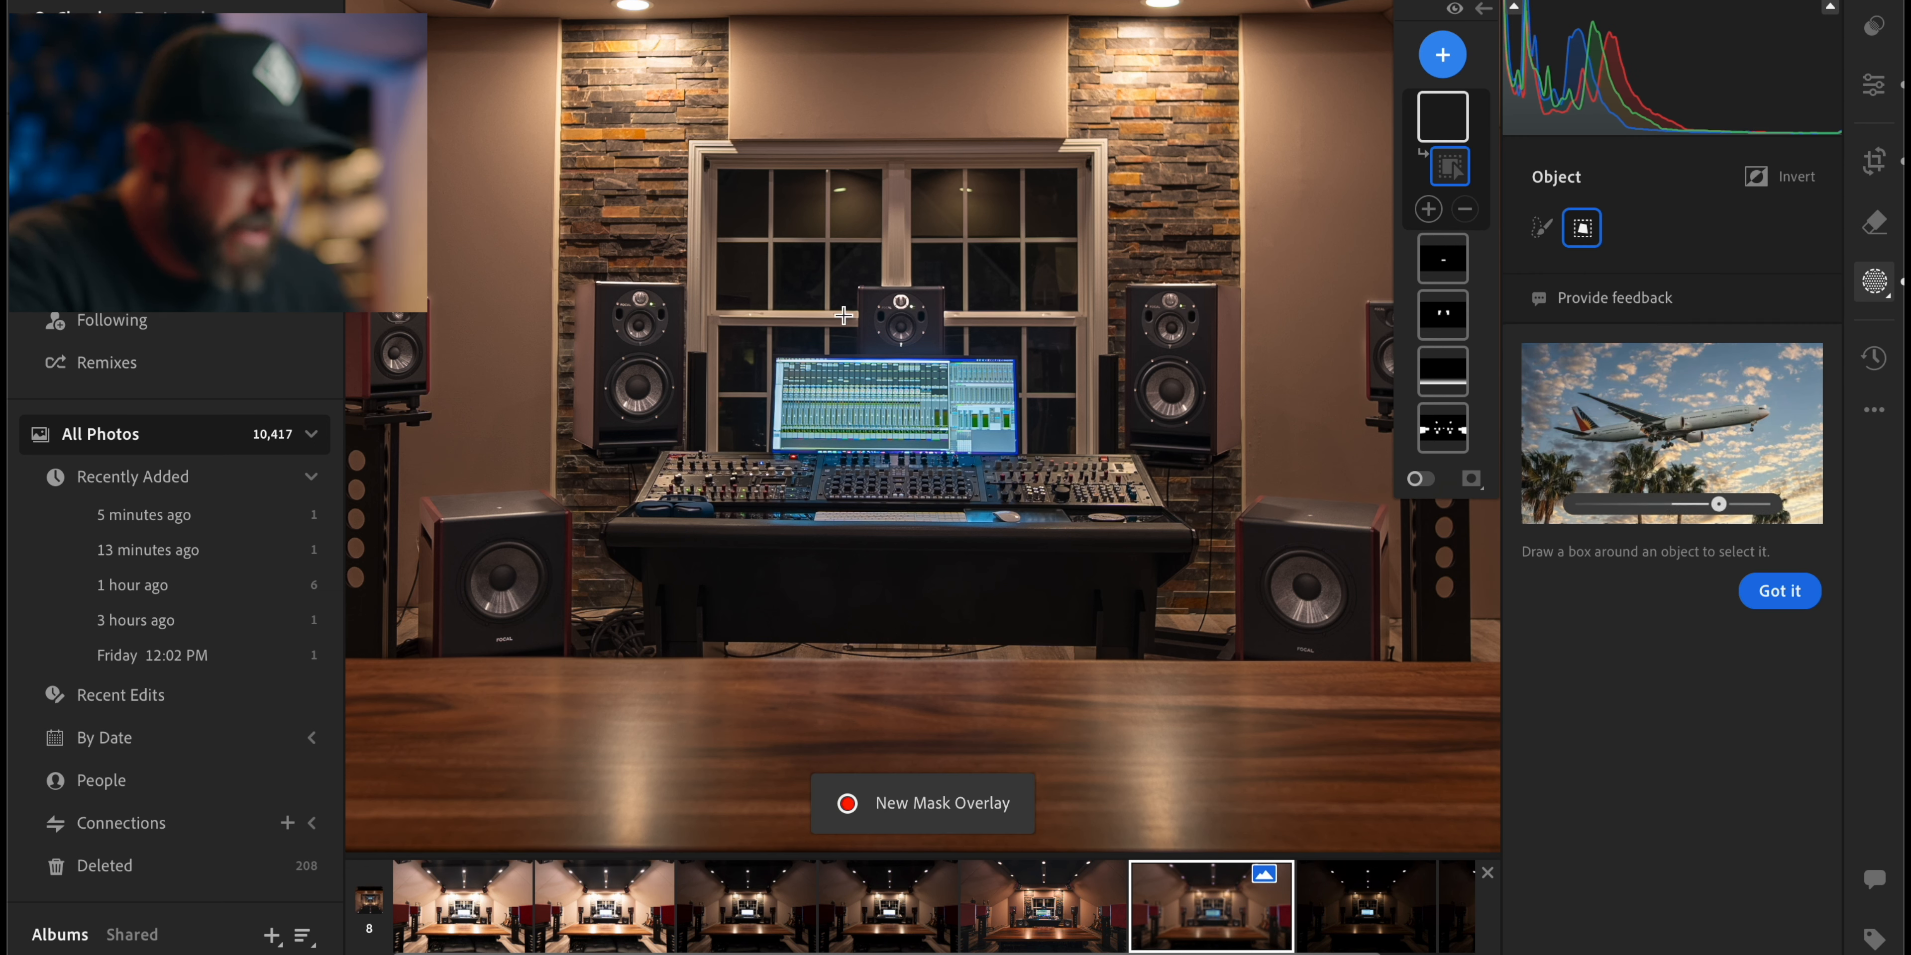
{"action": "left_click_drag", "start_coordinate": [659, 450], "coordinate": [1147, 506]}
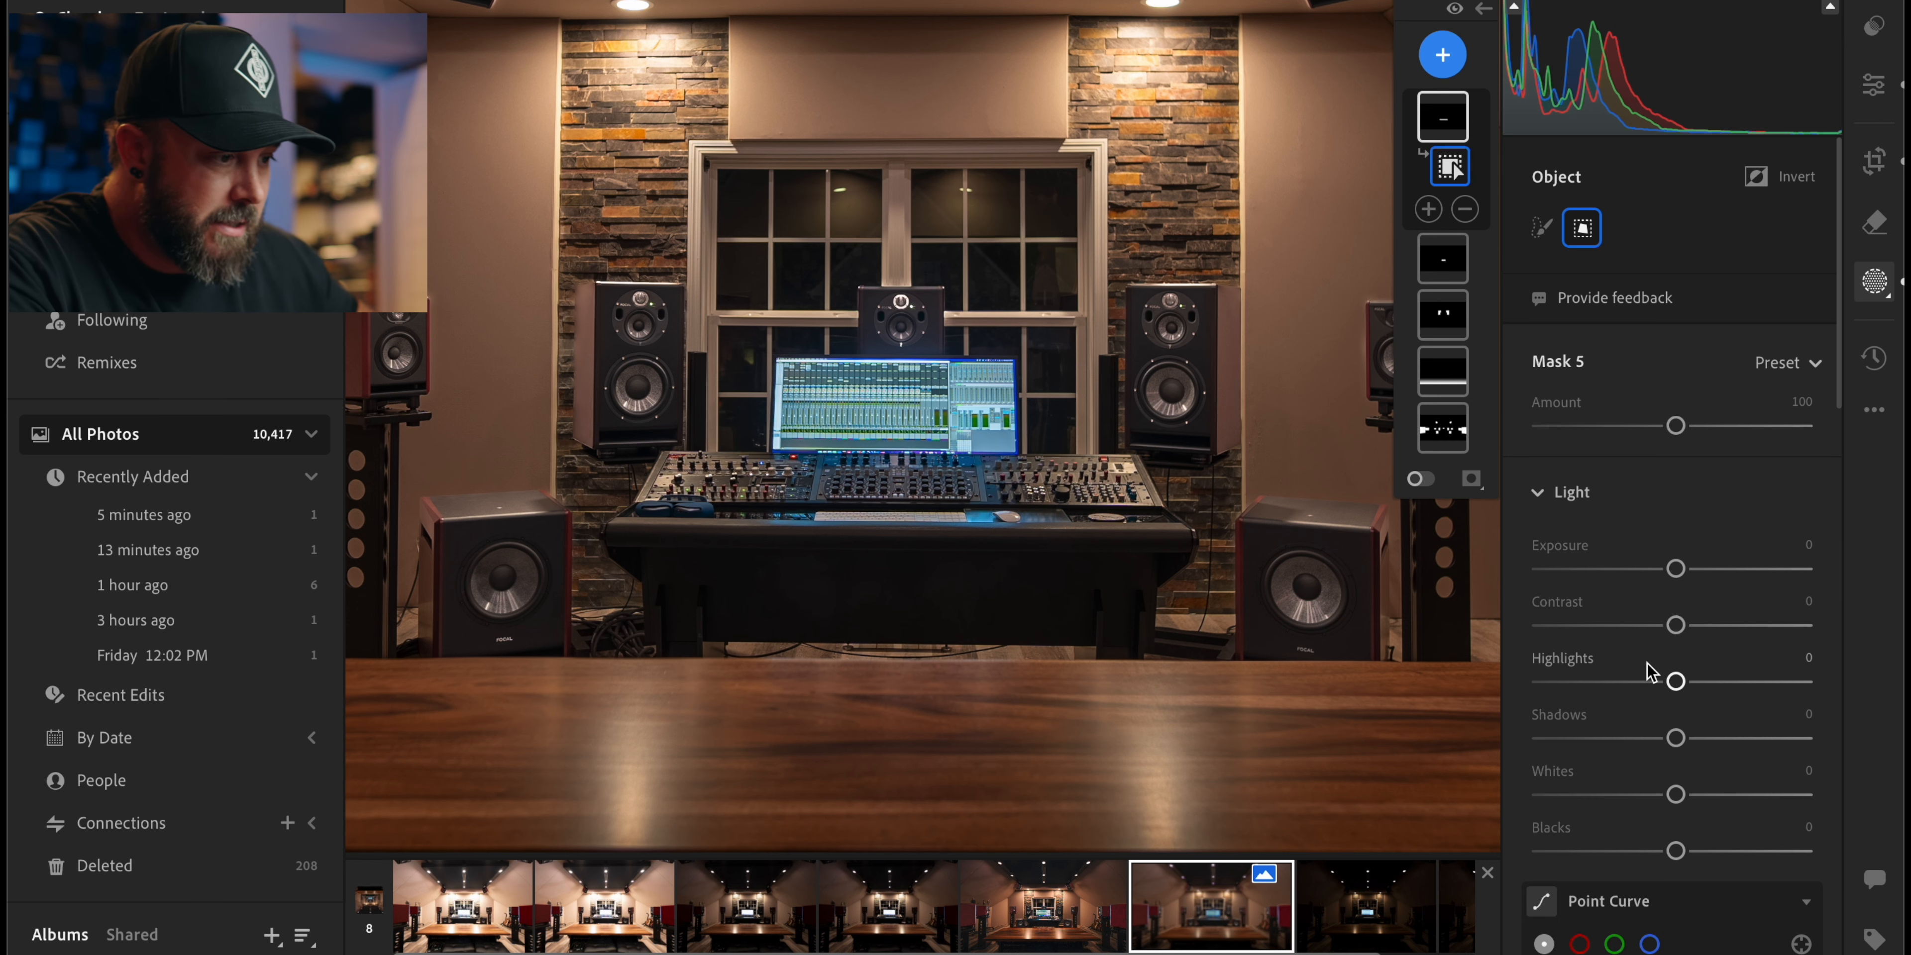
Bring out the masked console with shadows +44, exposure +0.28, contrast +12 and texture +8
{"action": "left_click_drag", "start_coordinate": [1684, 735], "coordinate": [1738, 737]}
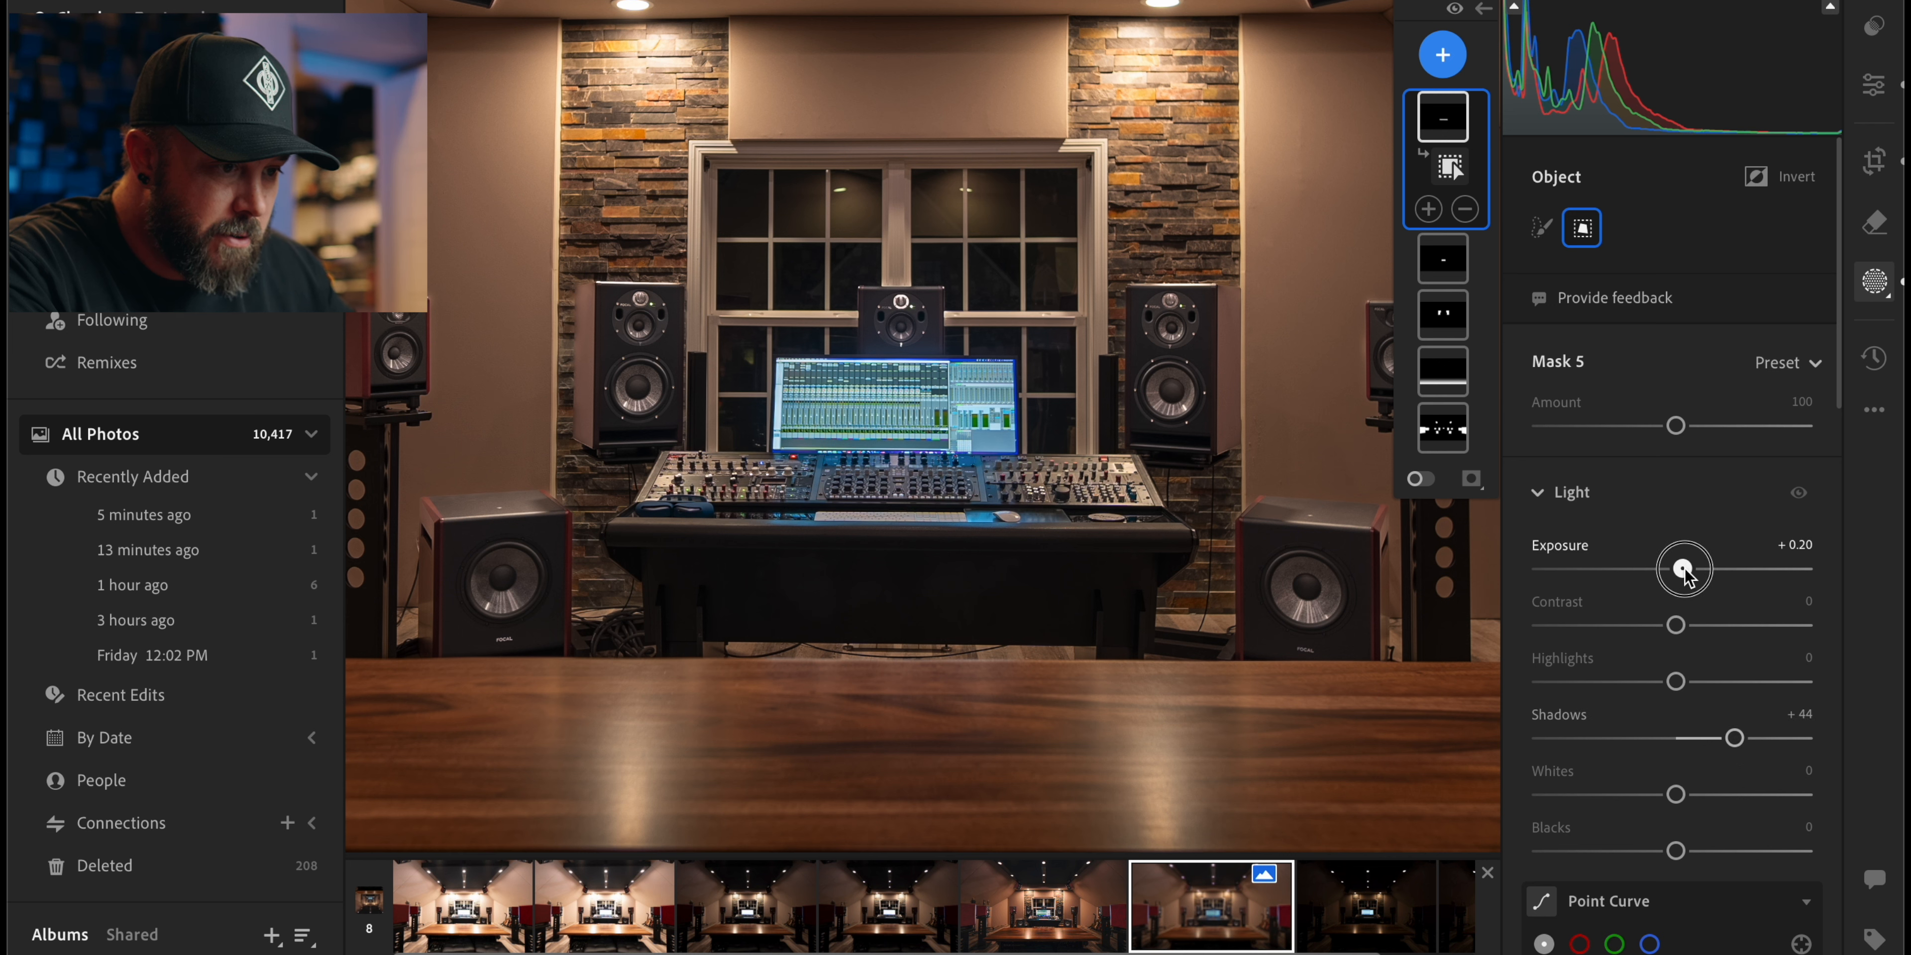
{"action": "left_click_drag", "start_coordinate": [1677, 626], "coordinate": [1683, 626]}
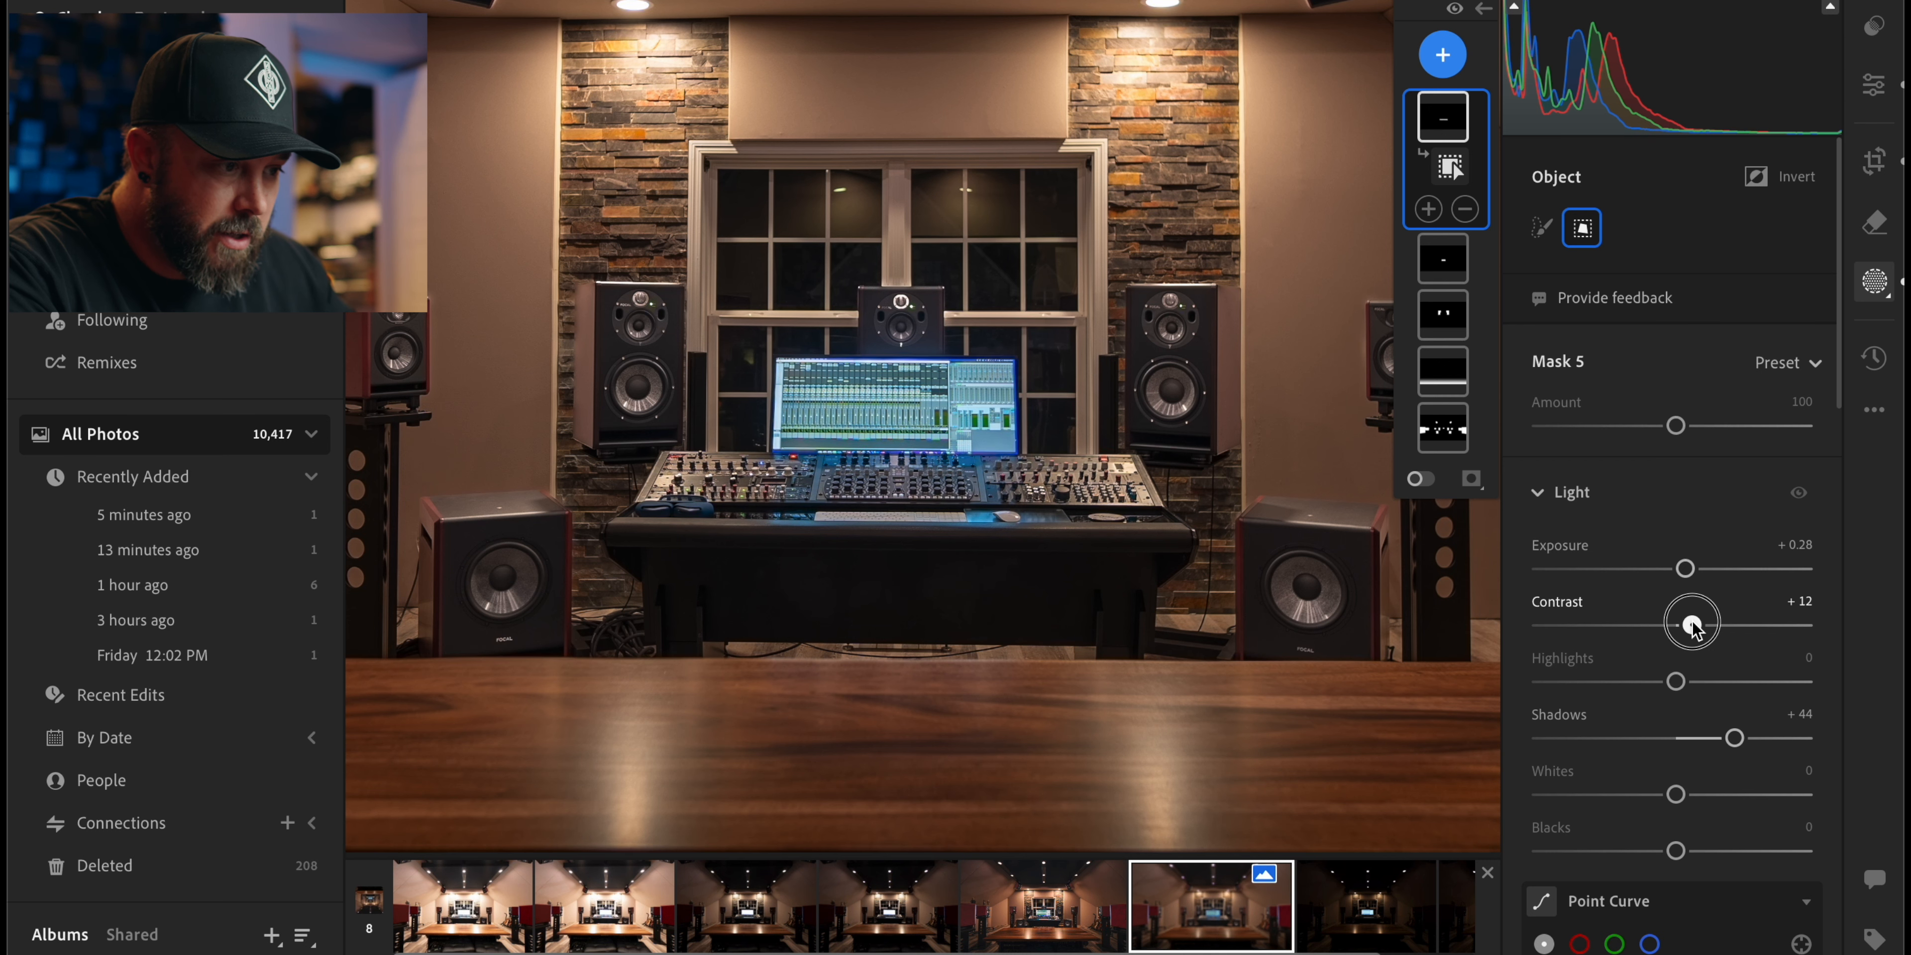
{"action": "scroll", "coordinate": [1693, 627], "scroll_direction": "down", "scroll_amount": 10}
{"action": "left_click_drag", "start_coordinate": [1680, 517], "coordinate": [1693, 515]}
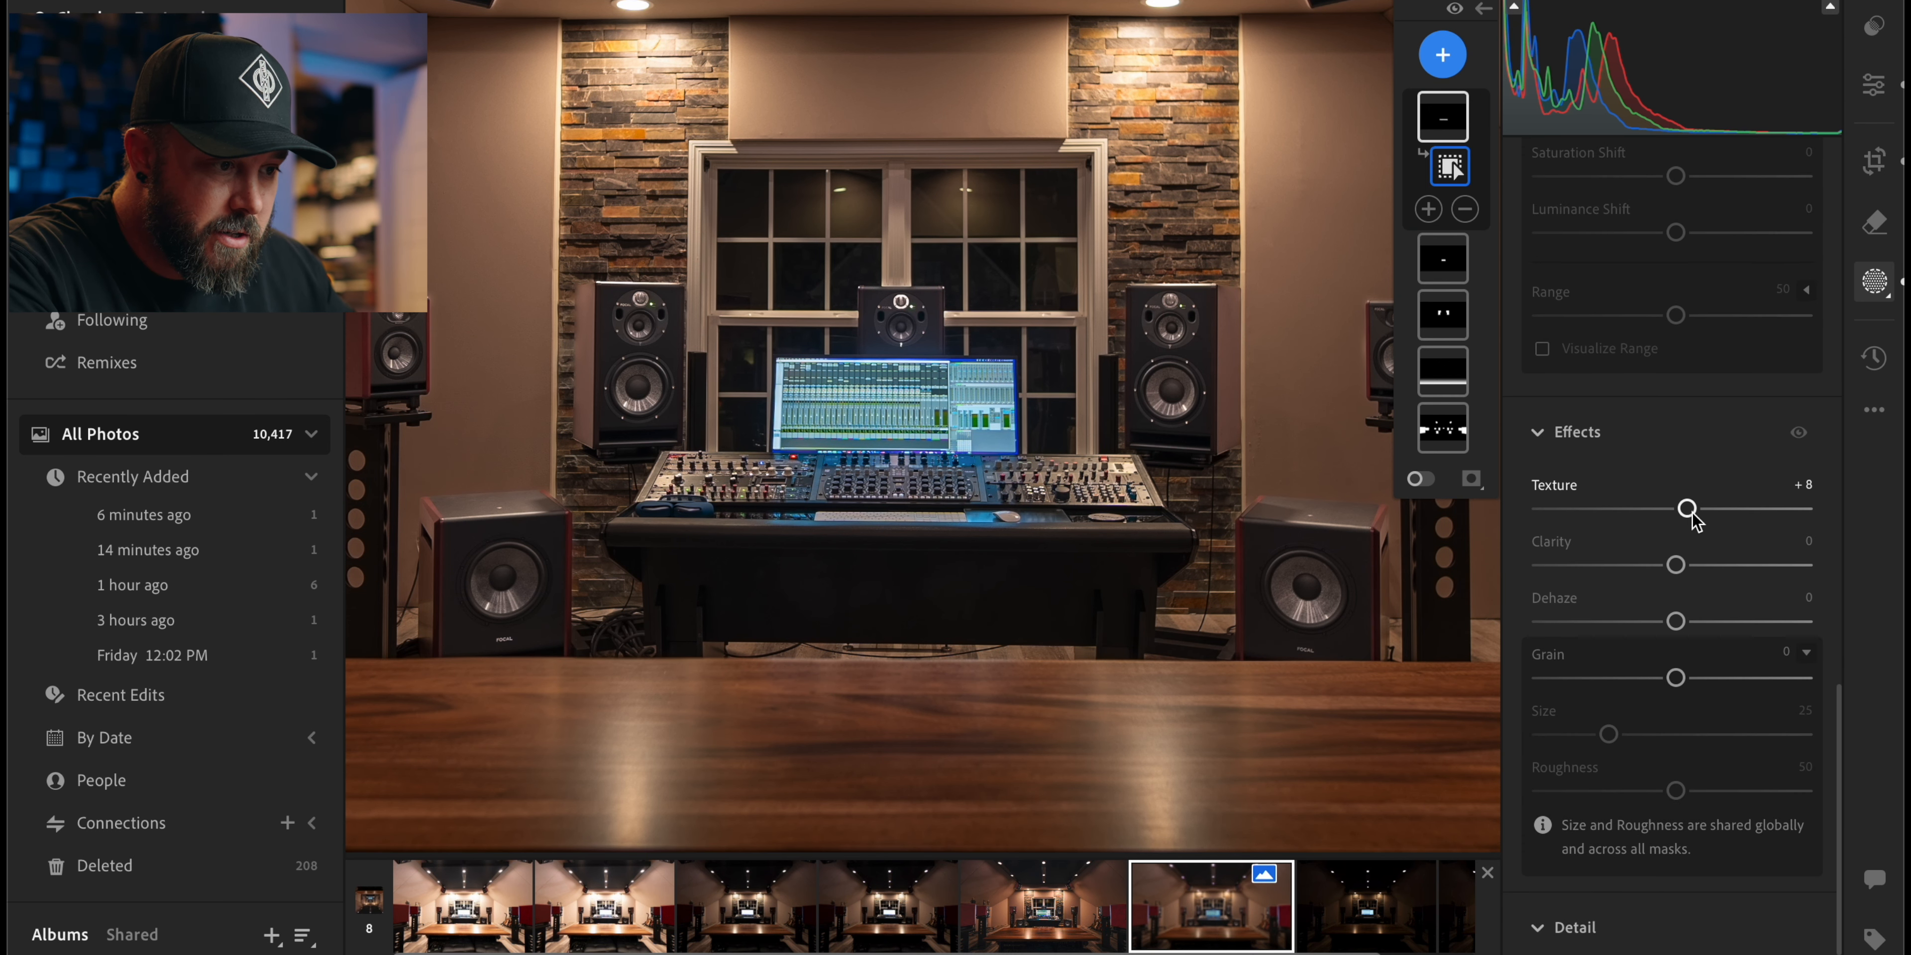
Sharpen the stone column mask with texture +29 and sharpness +11
{"action": "left_click", "coordinate": [1443, 314]}
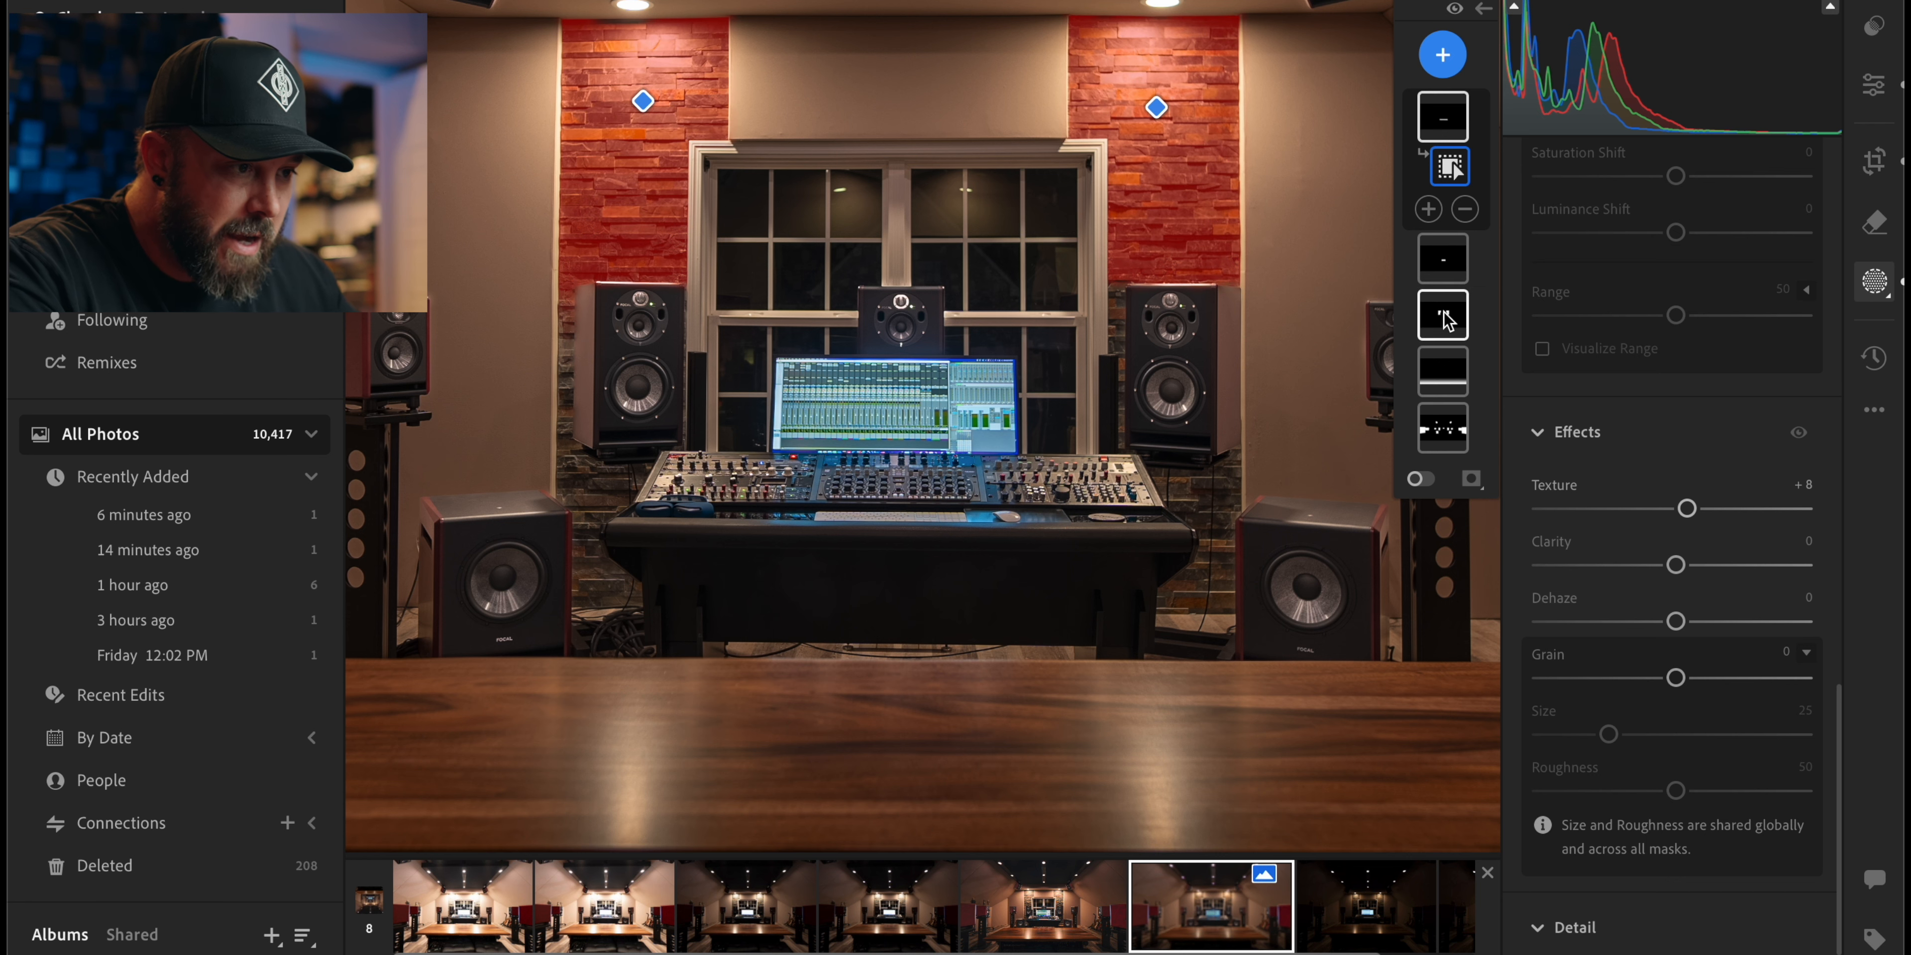
{"action": "scroll", "coordinate": [1762, 745], "scroll_direction": "down", "scroll_amount": 1}
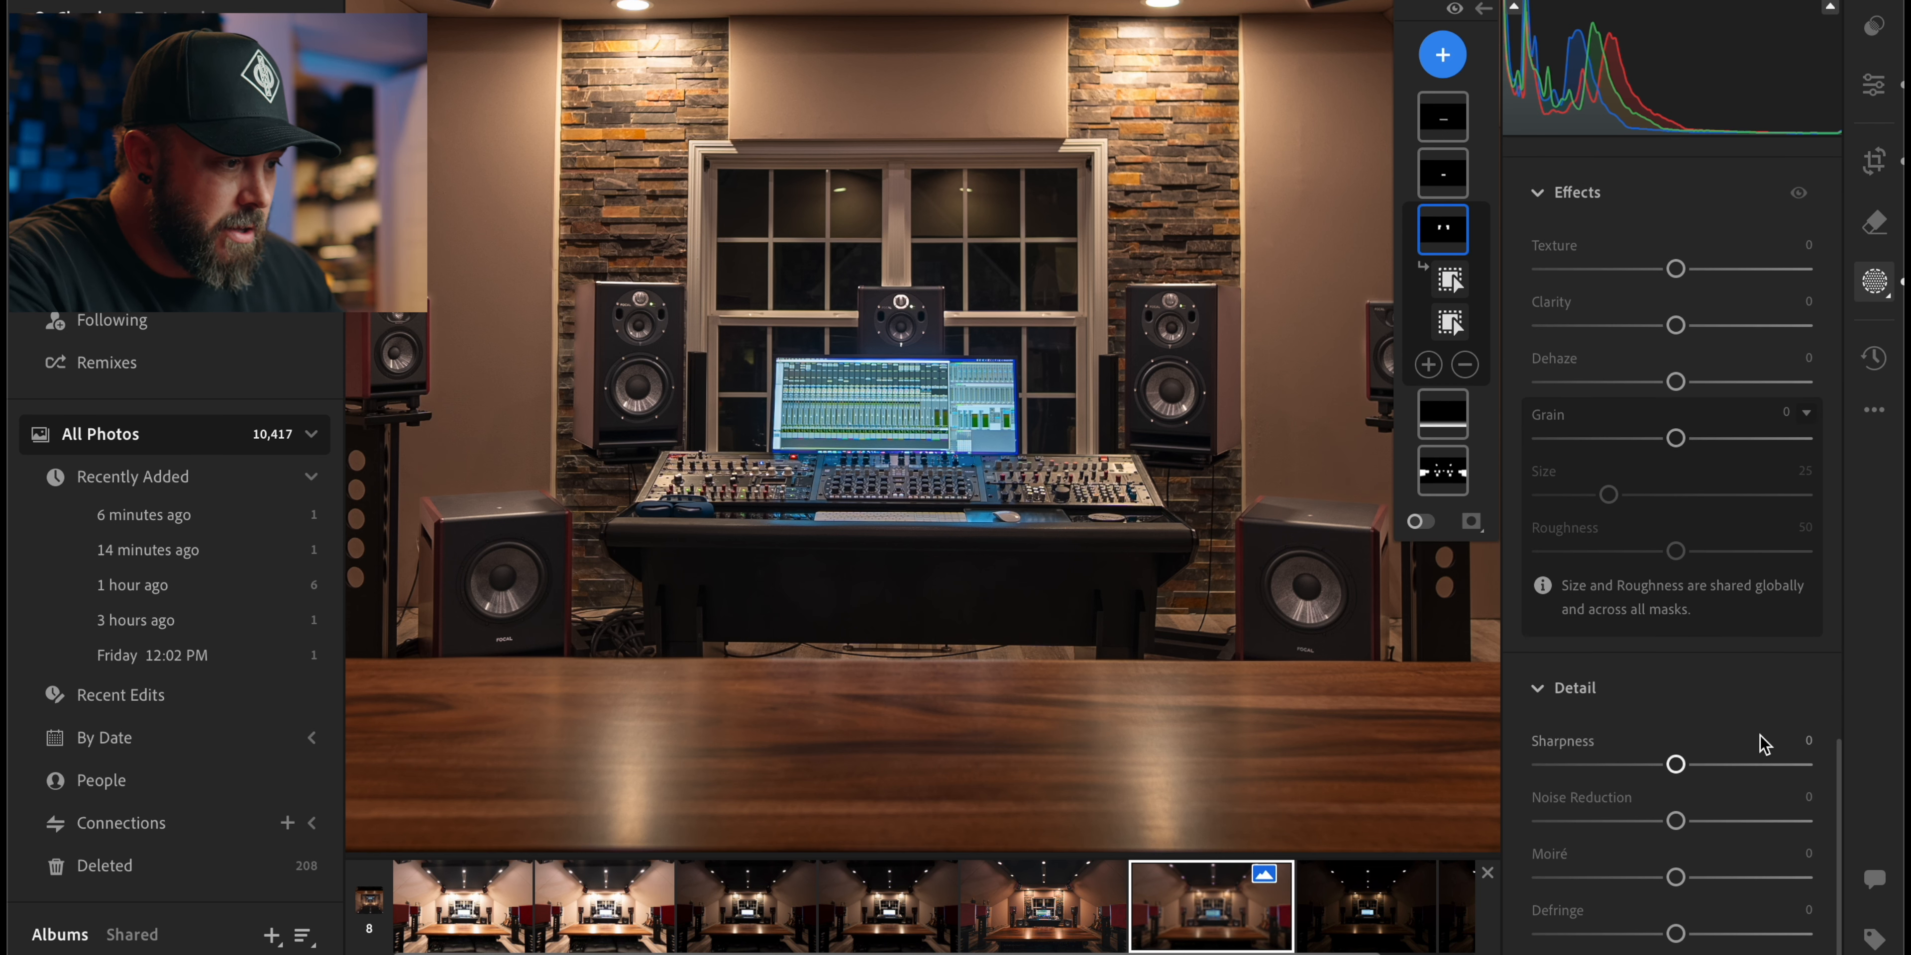
{"action": "scroll", "coordinate": [1739, 698], "scroll_direction": "up", "scroll_amount": 1}
{"action": "left_click_drag", "start_coordinate": [1677, 317], "coordinate": [1714, 314]}
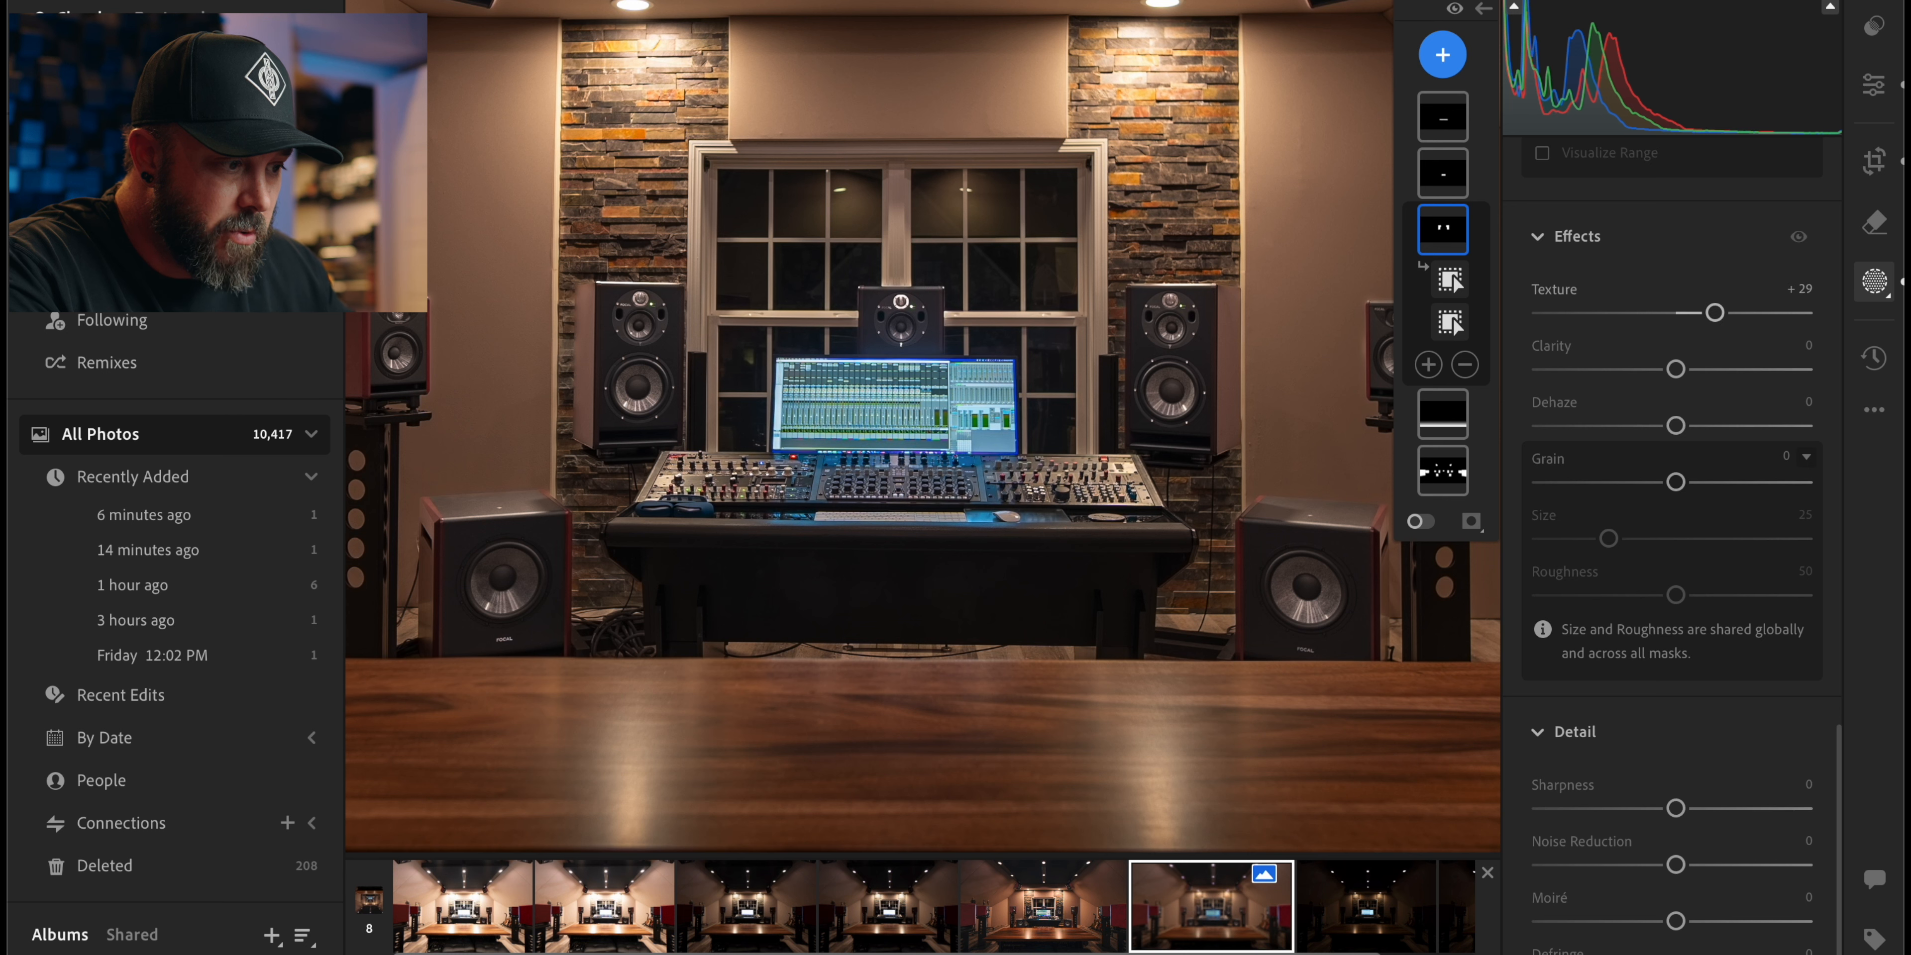
{"action": "left_click_drag", "start_coordinate": [1675, 809], "coordinate": [1687, 809]}
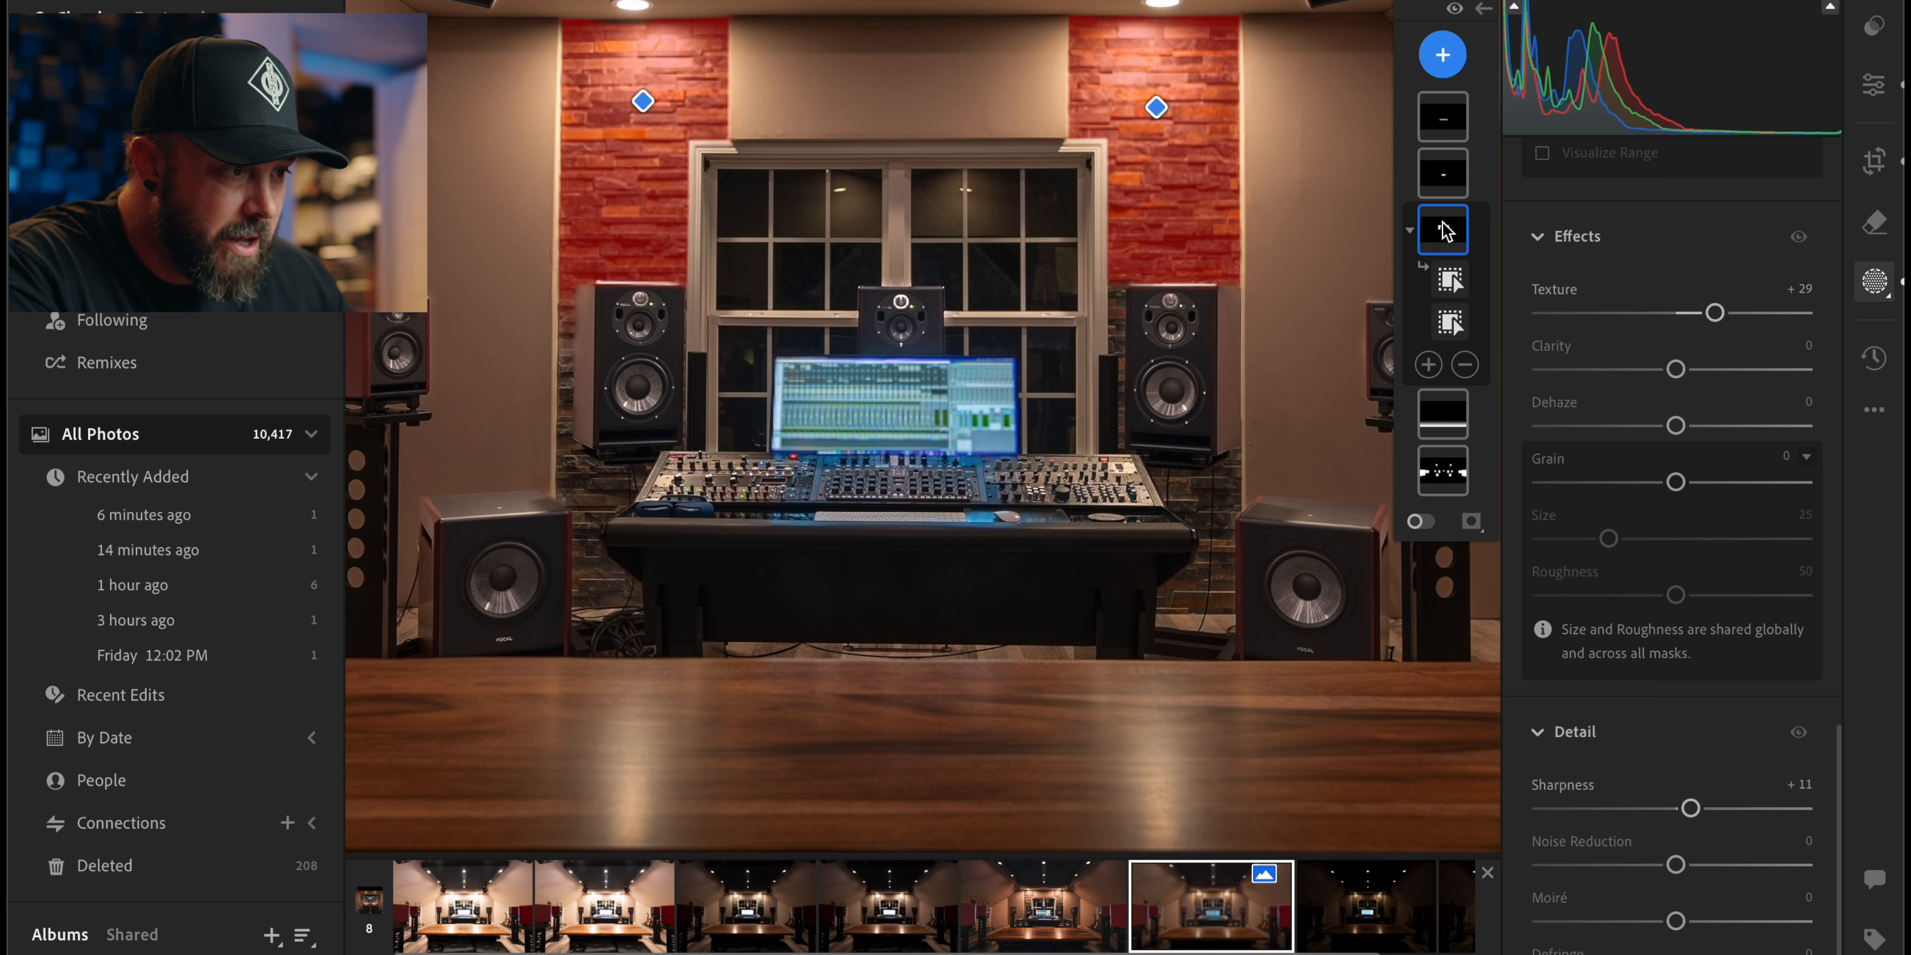
Add the remaining stone areas beside and below the main speakers to the column mask by painting with a size 4 object brush
{"action": "left_click", "coordinate": [1484, 9]}
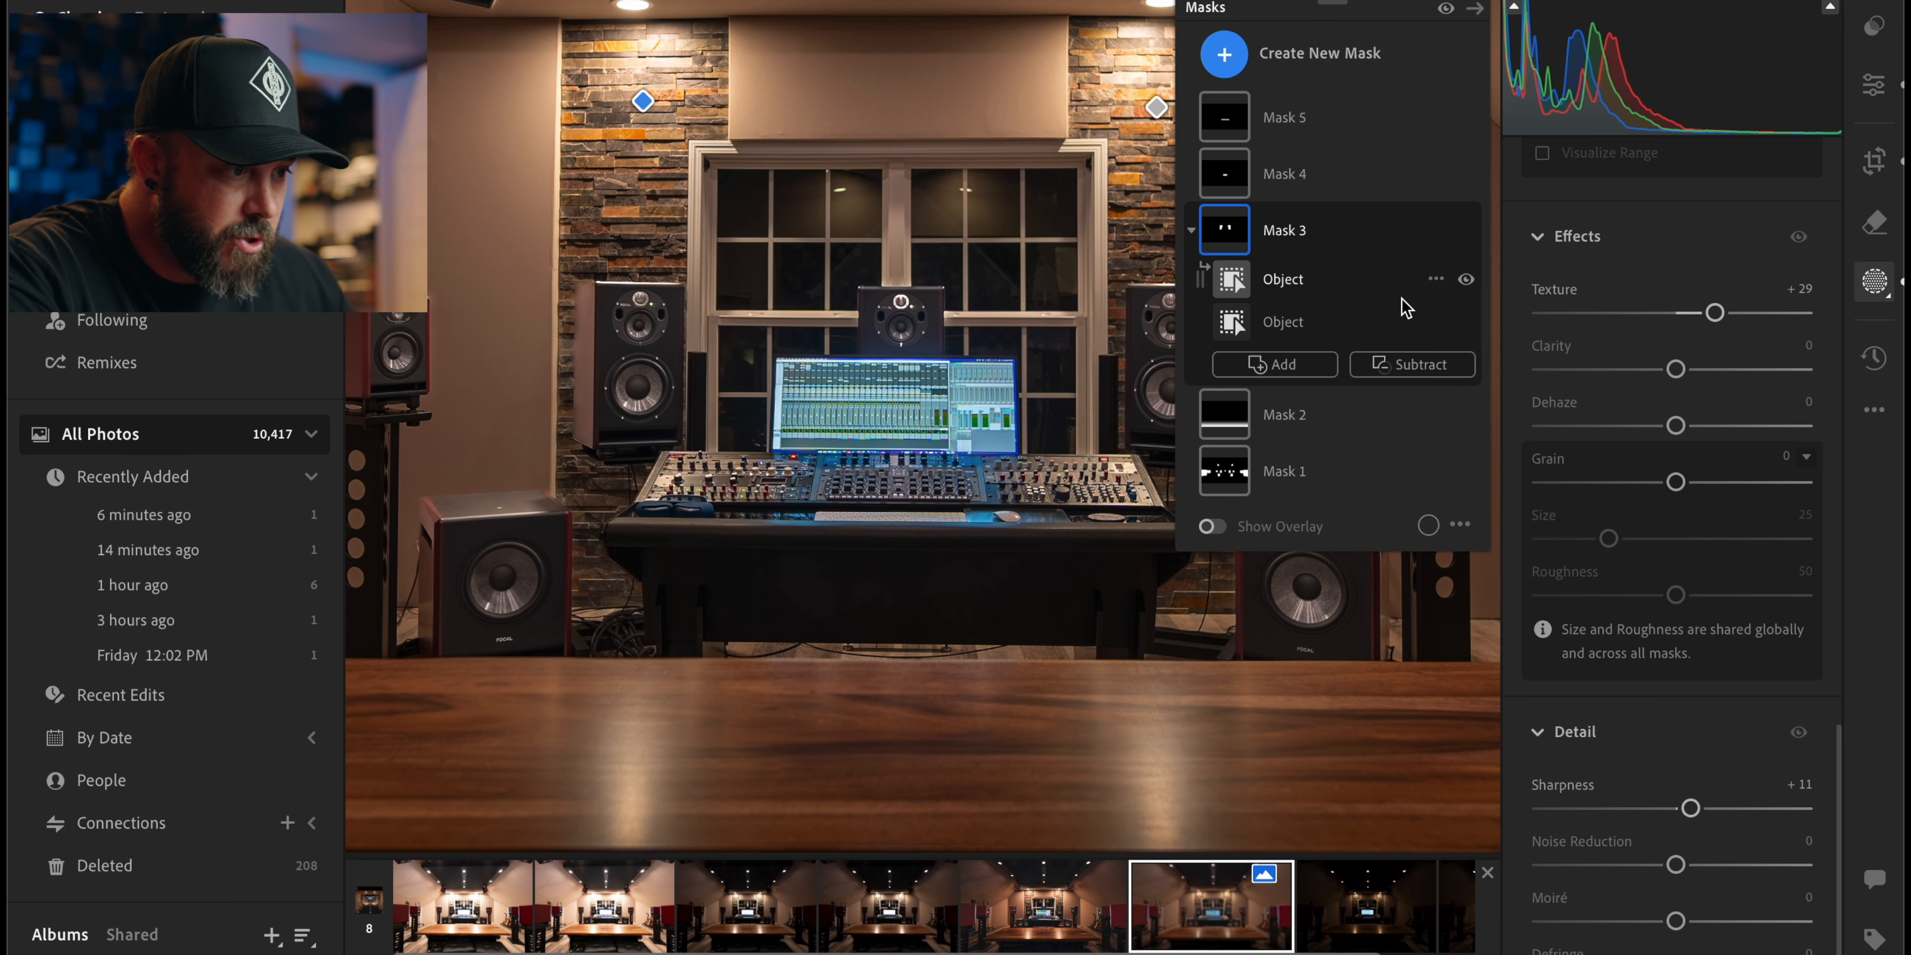
{"action": "left_click", "coordinate": [1300, 366]}
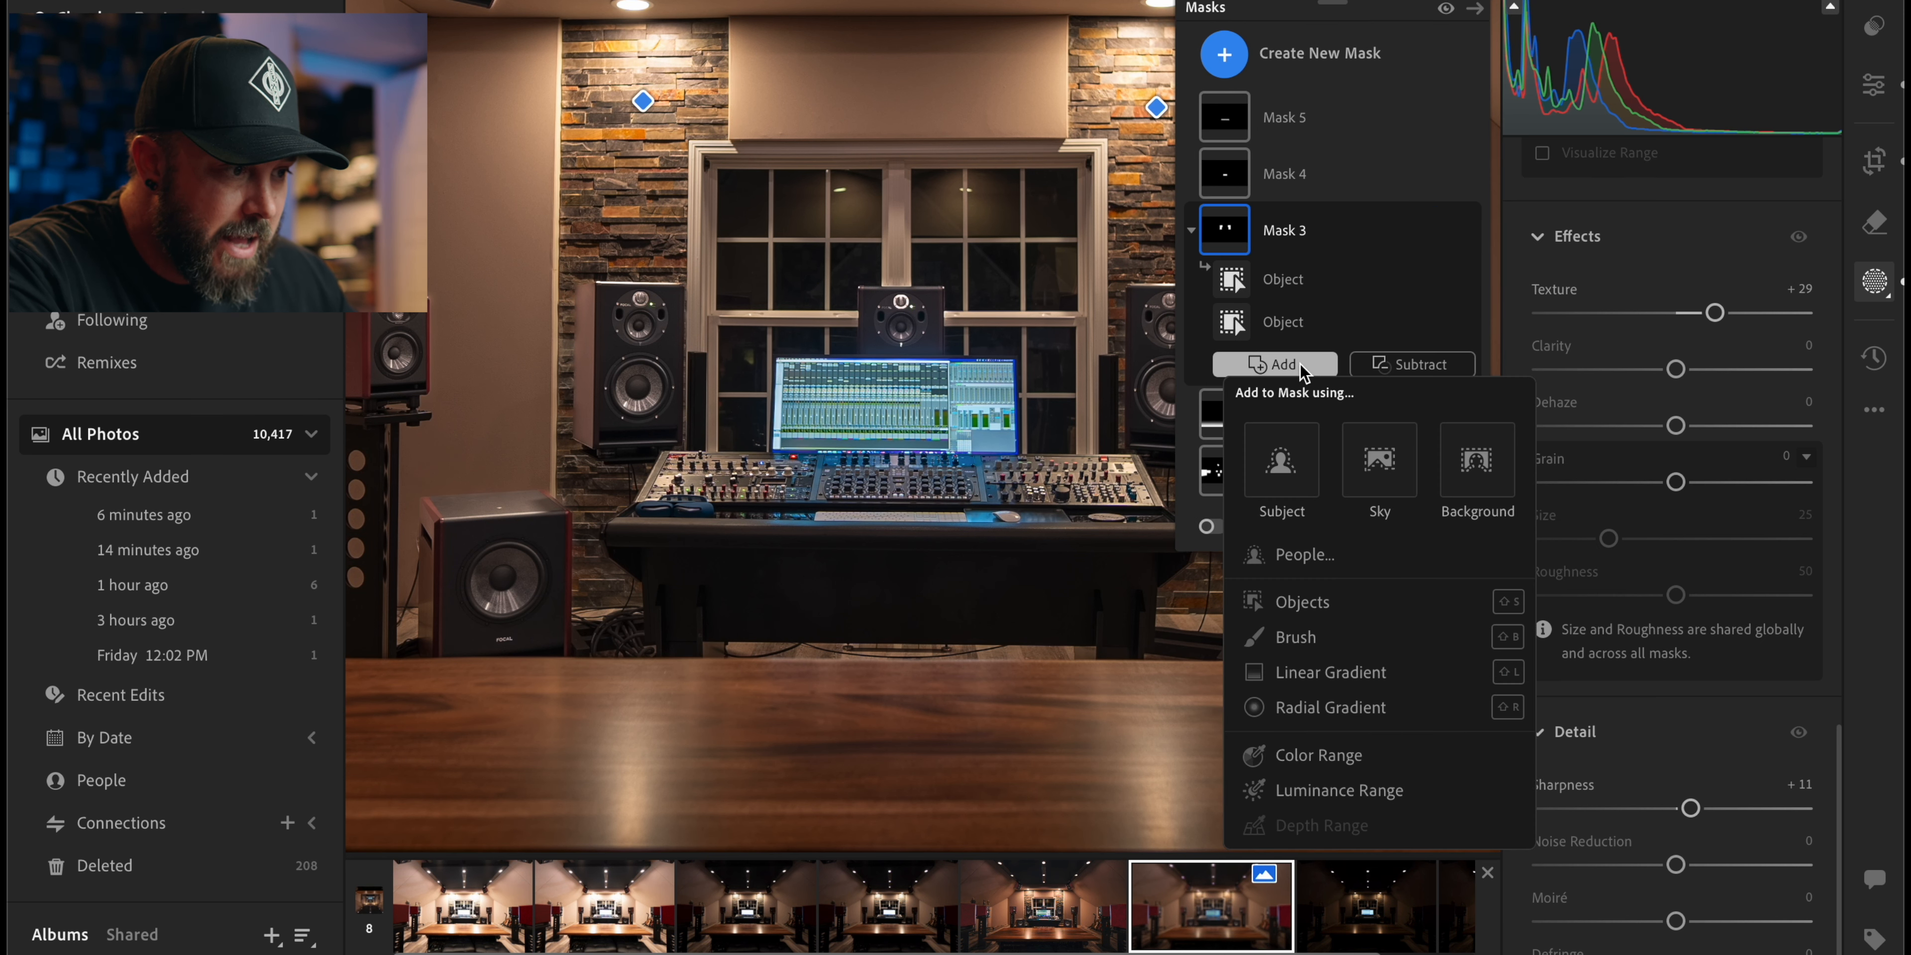
{"action": "left_click", "coordinate": [1329, 602]}
{"action": "left_click", "coordinate": [1542, 227]}
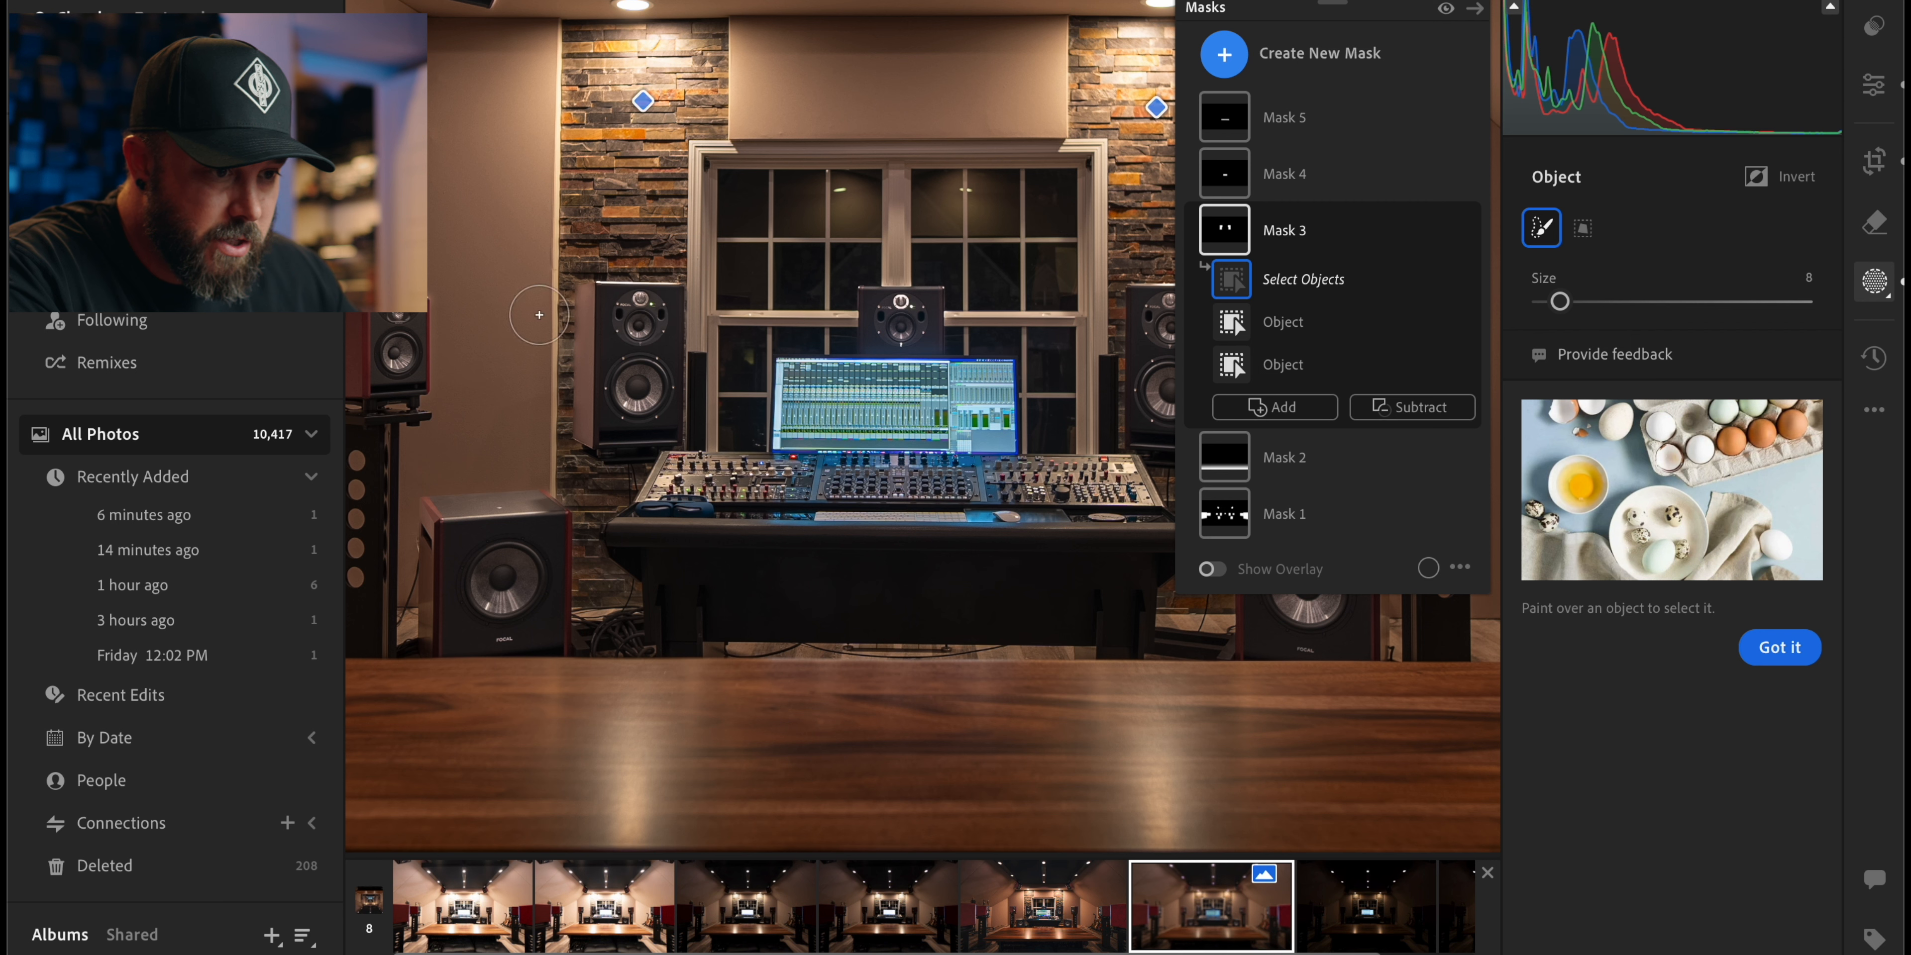
{"action": "mouse_move", "coordinate": [569, 292]}
{"action": "left_mouse_down"}
{"action": "mouse_move", "coordinate": [576, 575]}
{"action": "mouse_move", "coordinate": [612, 597]}
{"action": "mouse_move", "coordinate": [627, 593]}
{"action": "mouse_move", "coordinate": [593, 554]}
{"action": "mouse_move", "coordinate": [635, 479]}
{"action": "mouse_move", "coordinate": [595, 503]}
{"action": "left_mouse_up"}
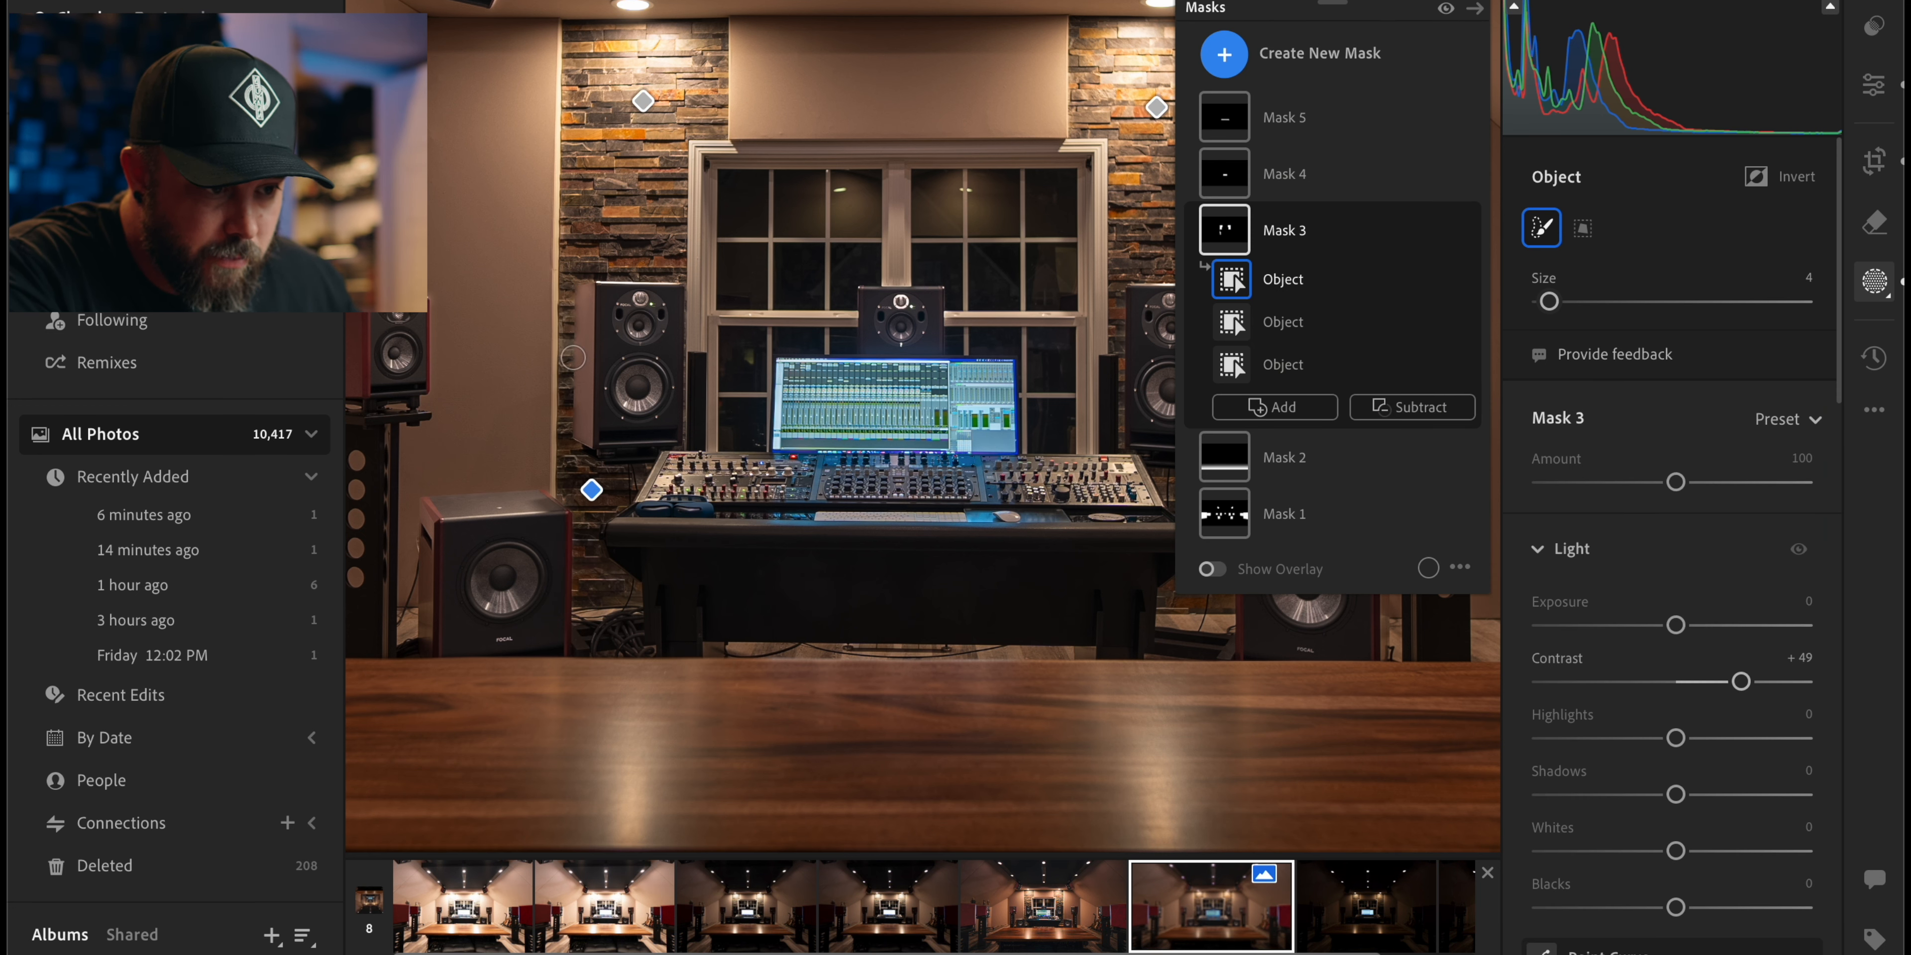
{"action": "left_click_drag", "start_coordinate": [568, 284], "coordinate": [567, 428]}
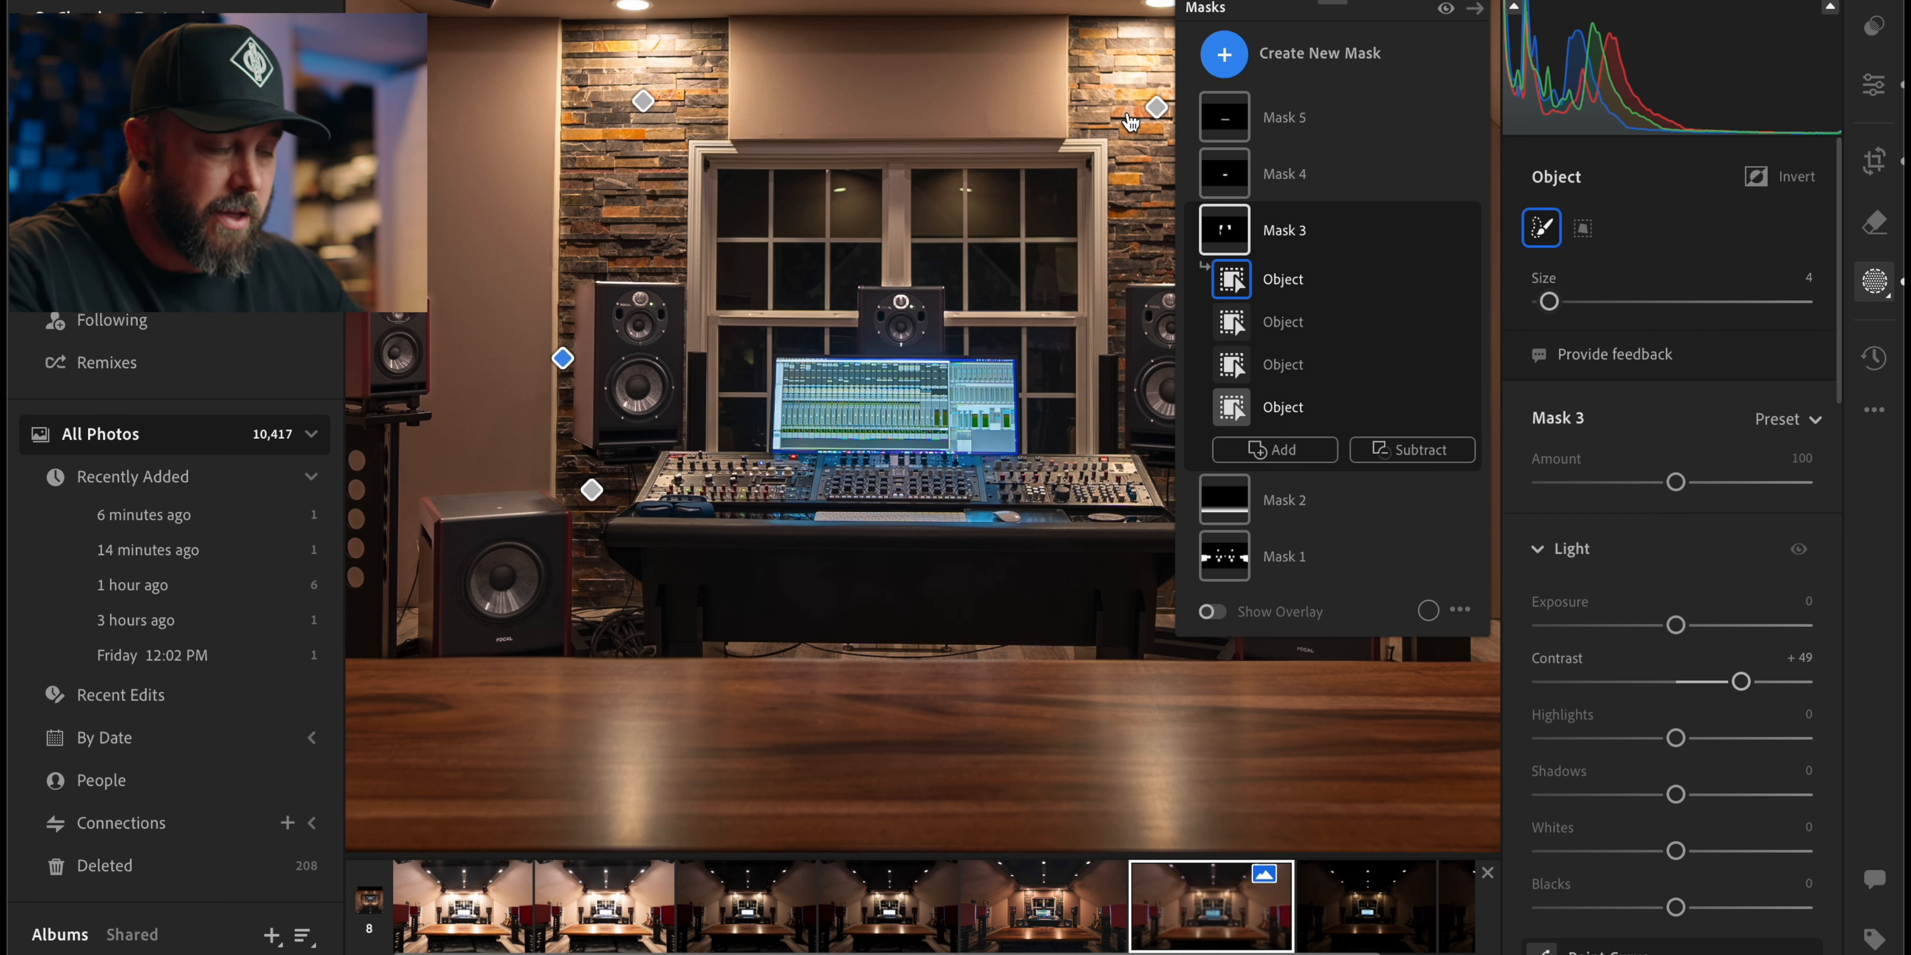
{"action": "left_click_drag", "start_coordinate": [1117, 264], "coordinate": [1116, 345]}
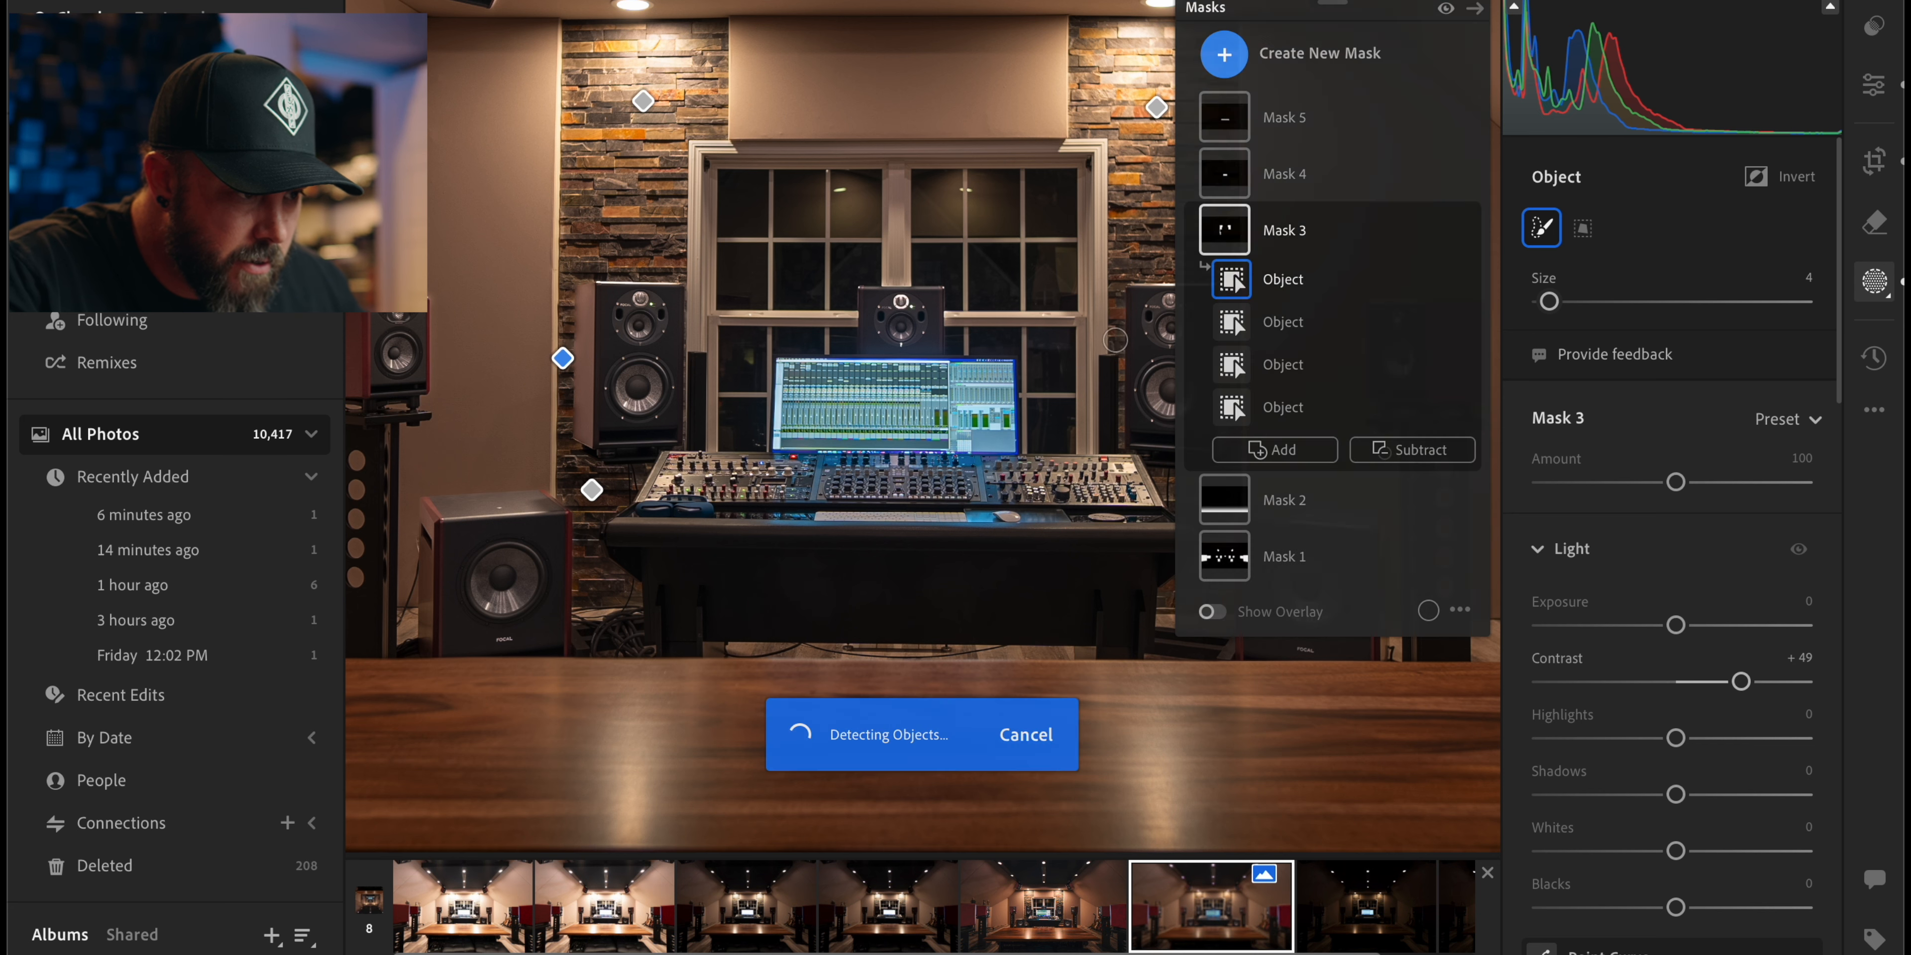
{"action": "mouse_move", "coordinate": [1163, 480]}
{"action": "left_mouse_down"}
{"action": "mouse_move", "coordinate": [1227, 467]}
{"action": "mouse_move", "coordinate": [1233, 498]}
{"action": "mouse_move", "coordinate": [1220, 593]}
{"action": "mouse_move", "coordinate": [1171, 599]}
{"action": "mouse_move", "coordinate": [1212, 528]}
{"action": "mouse_move", "coordinate": [1185, 502]}
{"action": "mouse_move", "coordinate": [1217, 499]}
{"action": "left_mouse_up"}
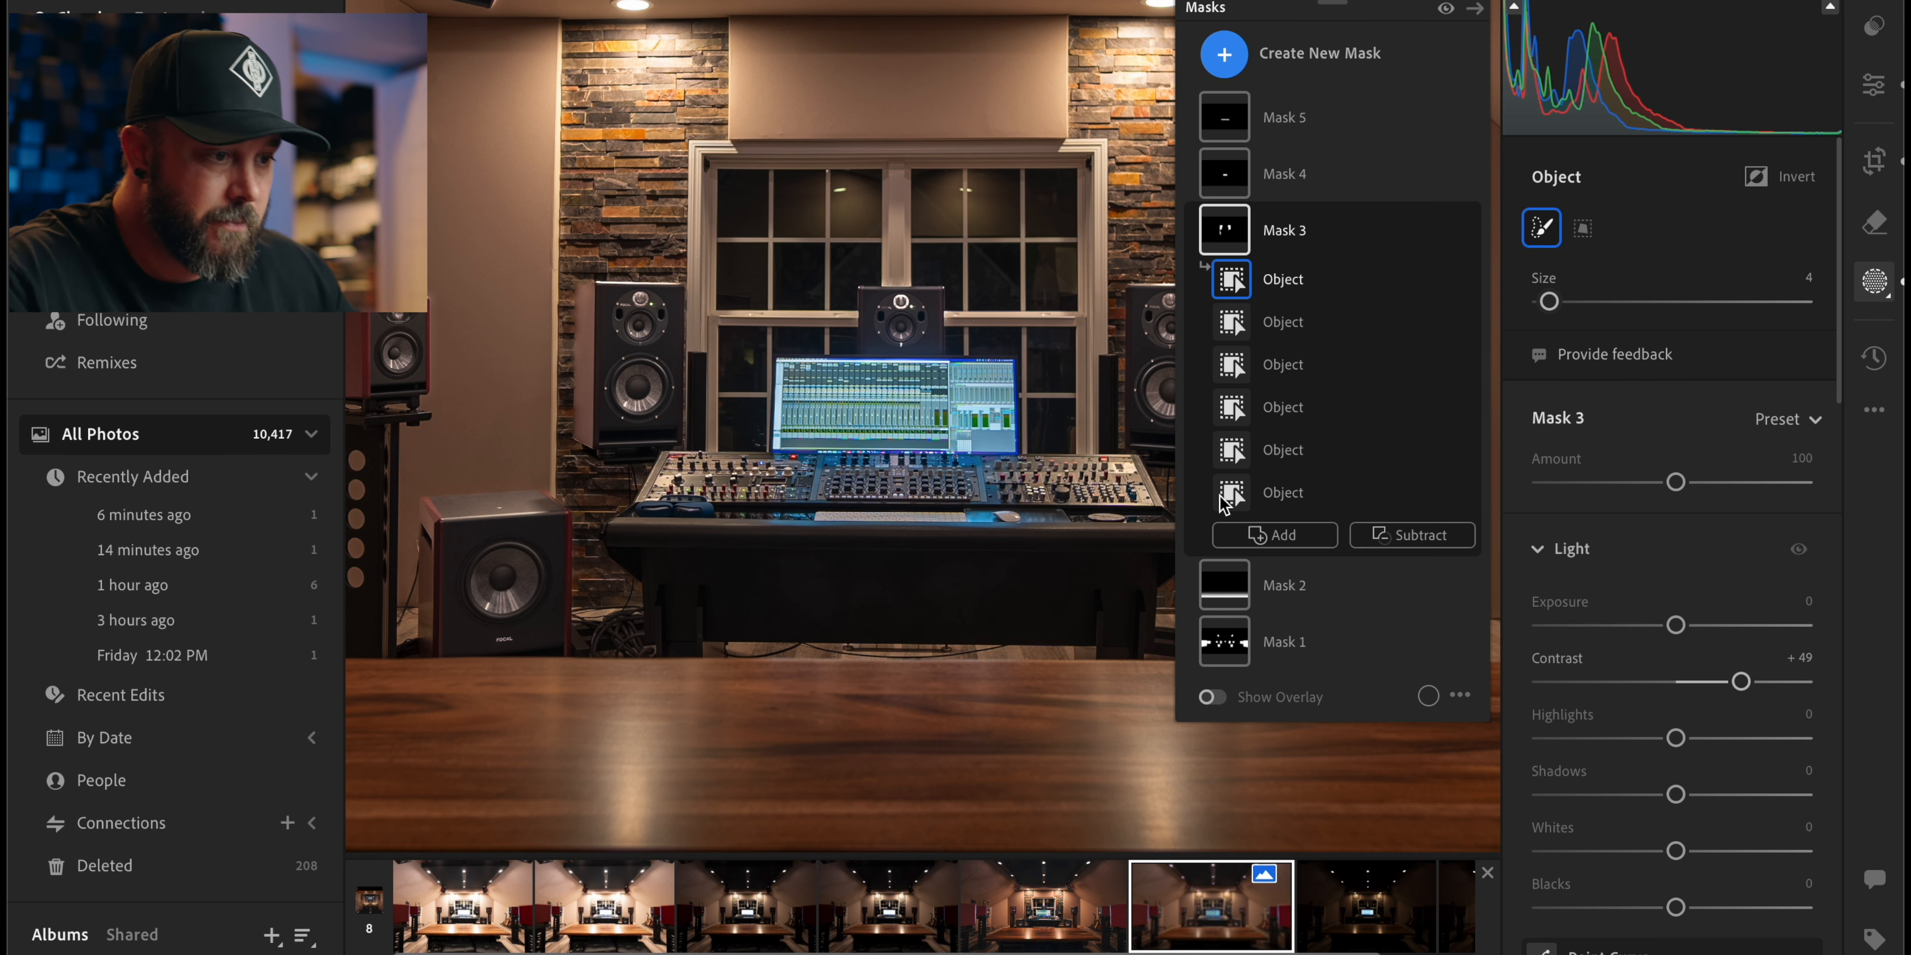
Shape a global tone curve with lifted blacks, a lowered shadow point and an upper-midtone point at about 54.9, 57.6
{"action": "left_click", "coordinate": [1872, 84]}
{"action": "key", "text": "super+minus"}
{"action": "key", "text": "super+minus"}
{"action": "key", "text": "super+minus"}
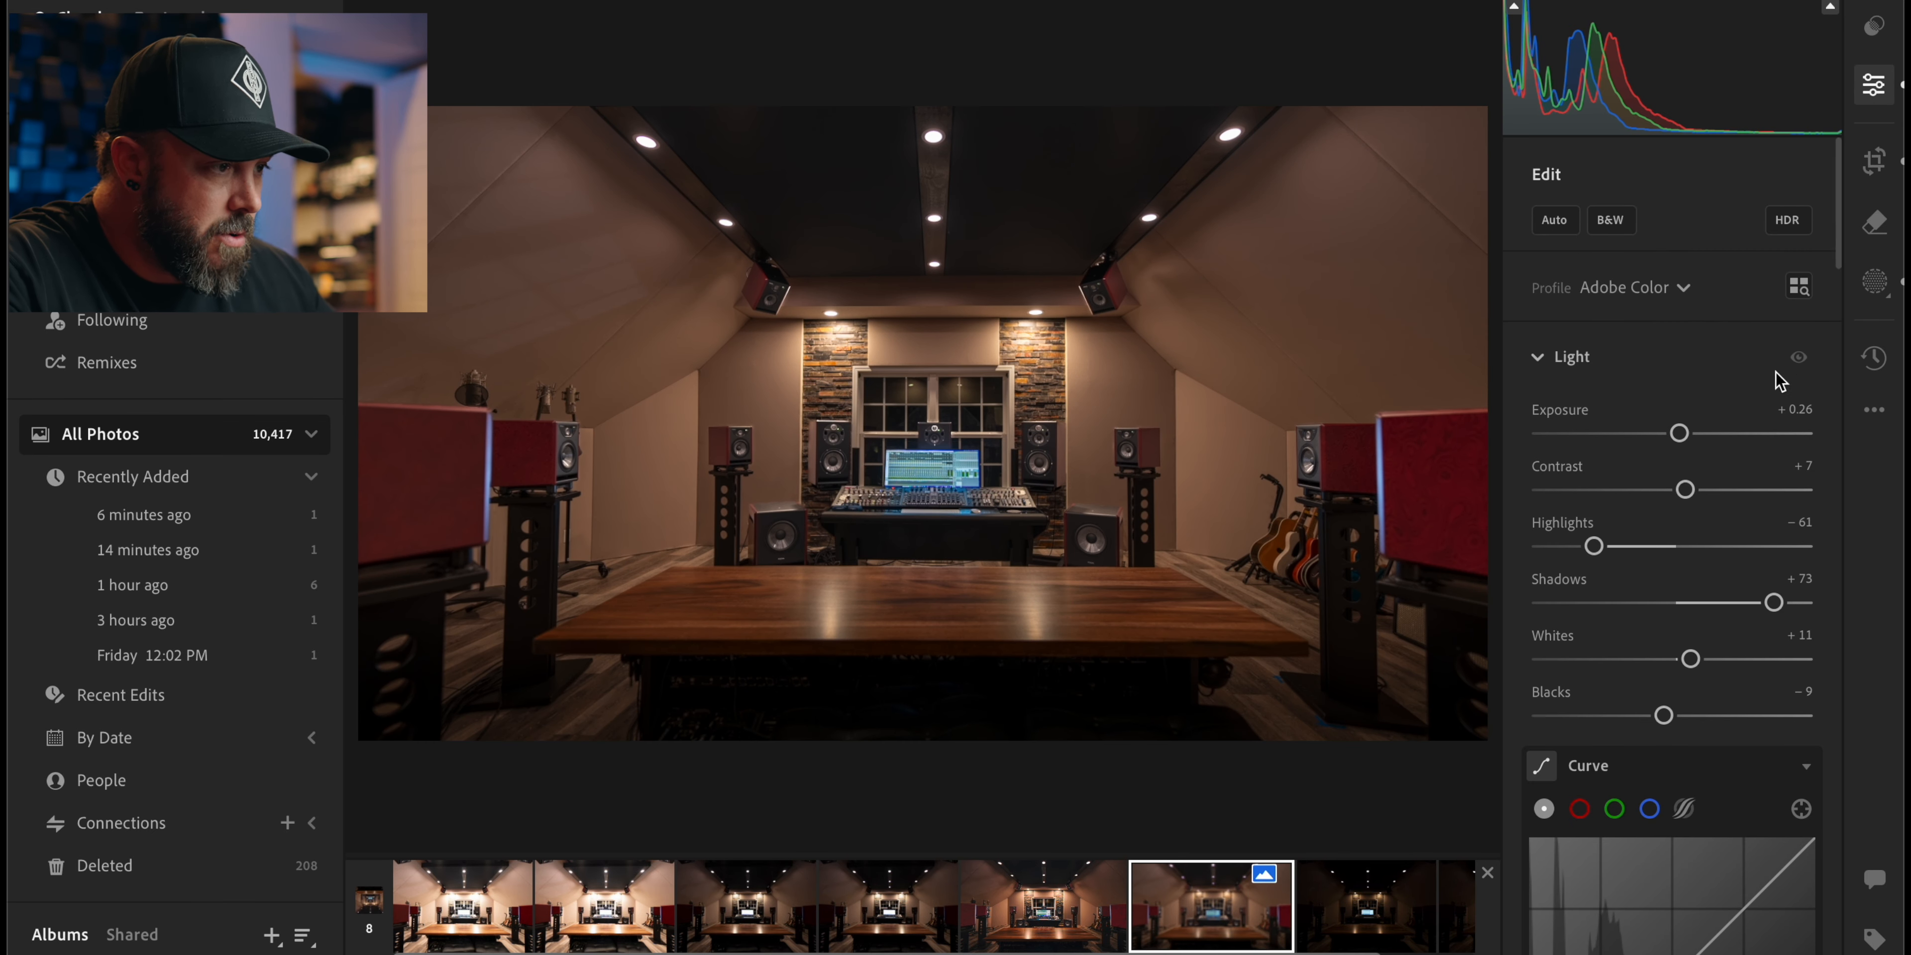
{"action": "scroll", "coordinate": [1779, 382], "scroll_direction": "down", "scroll_amount": 10}
{"action": "scroll", "coordinate": [1779, 383], "scroll_direction": "up", "scroll_amount": 8}
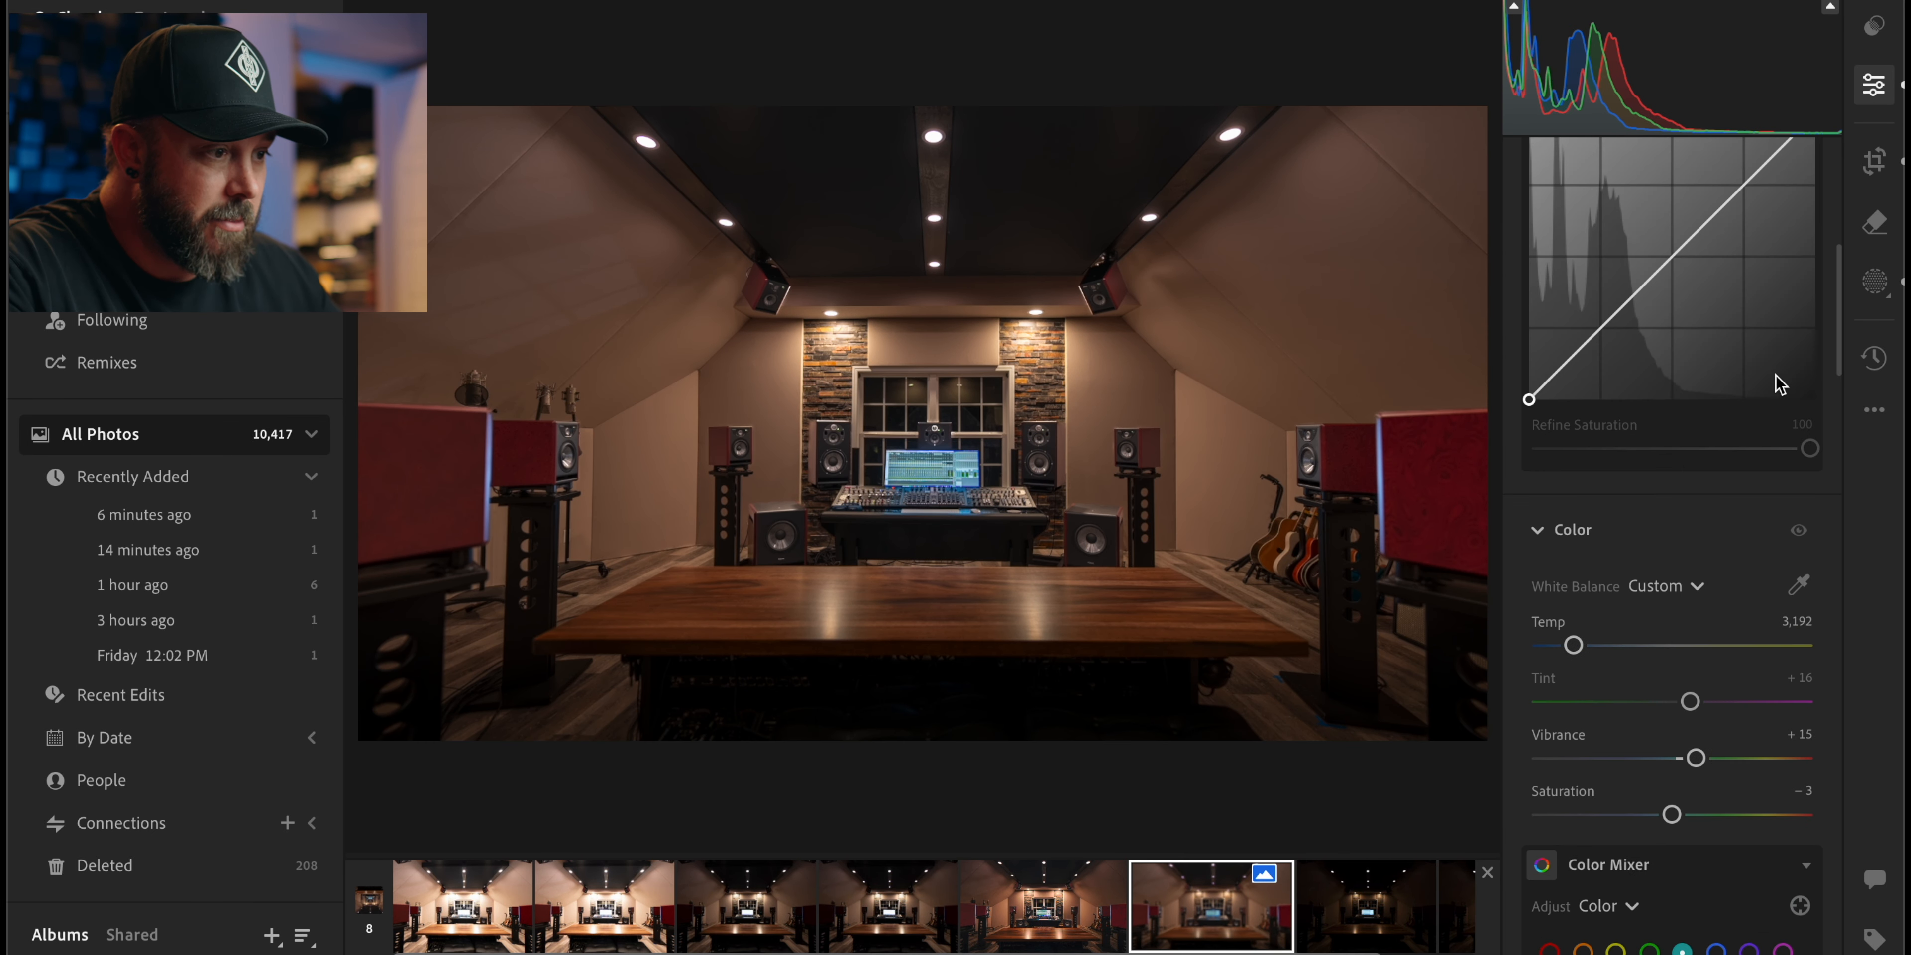
{"action": "left_click_drag", "start_coordinate": [1527, 623], "coordinate": [1590, 561]}
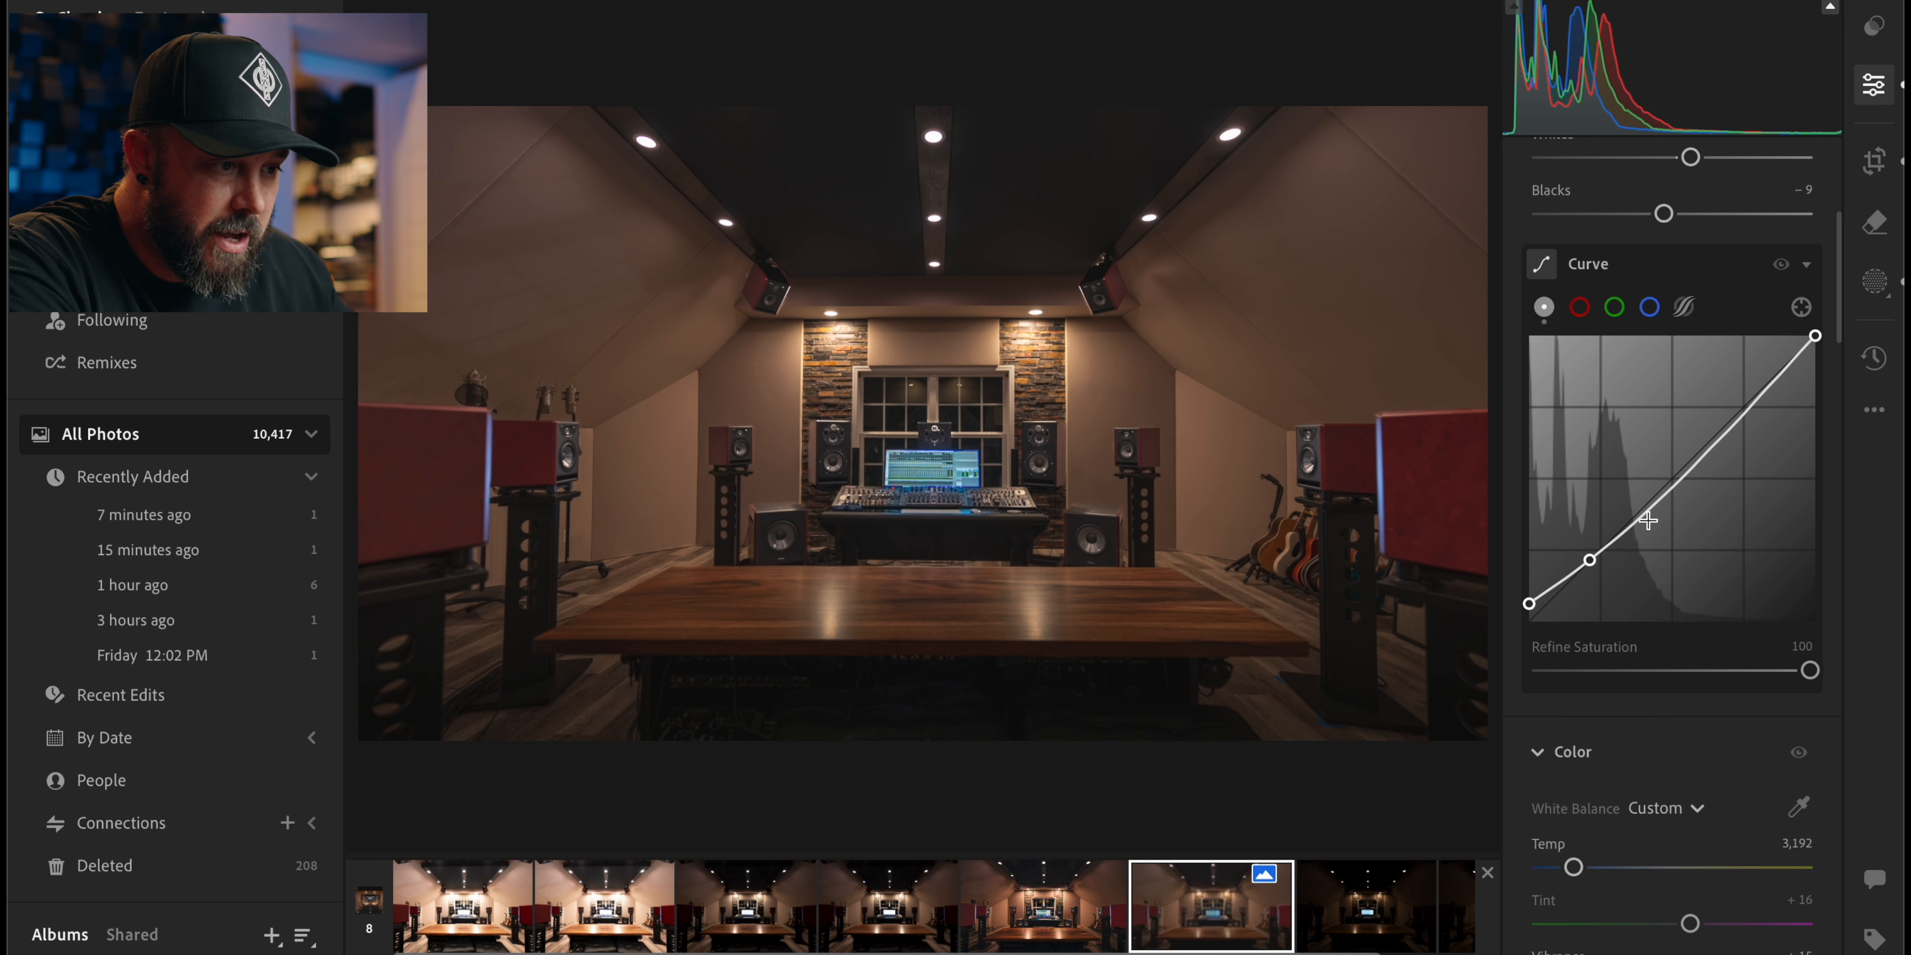
{"action": "left_click_drag", "start_coordinate": [1682, 470], "coordinate": [1686, 455]}
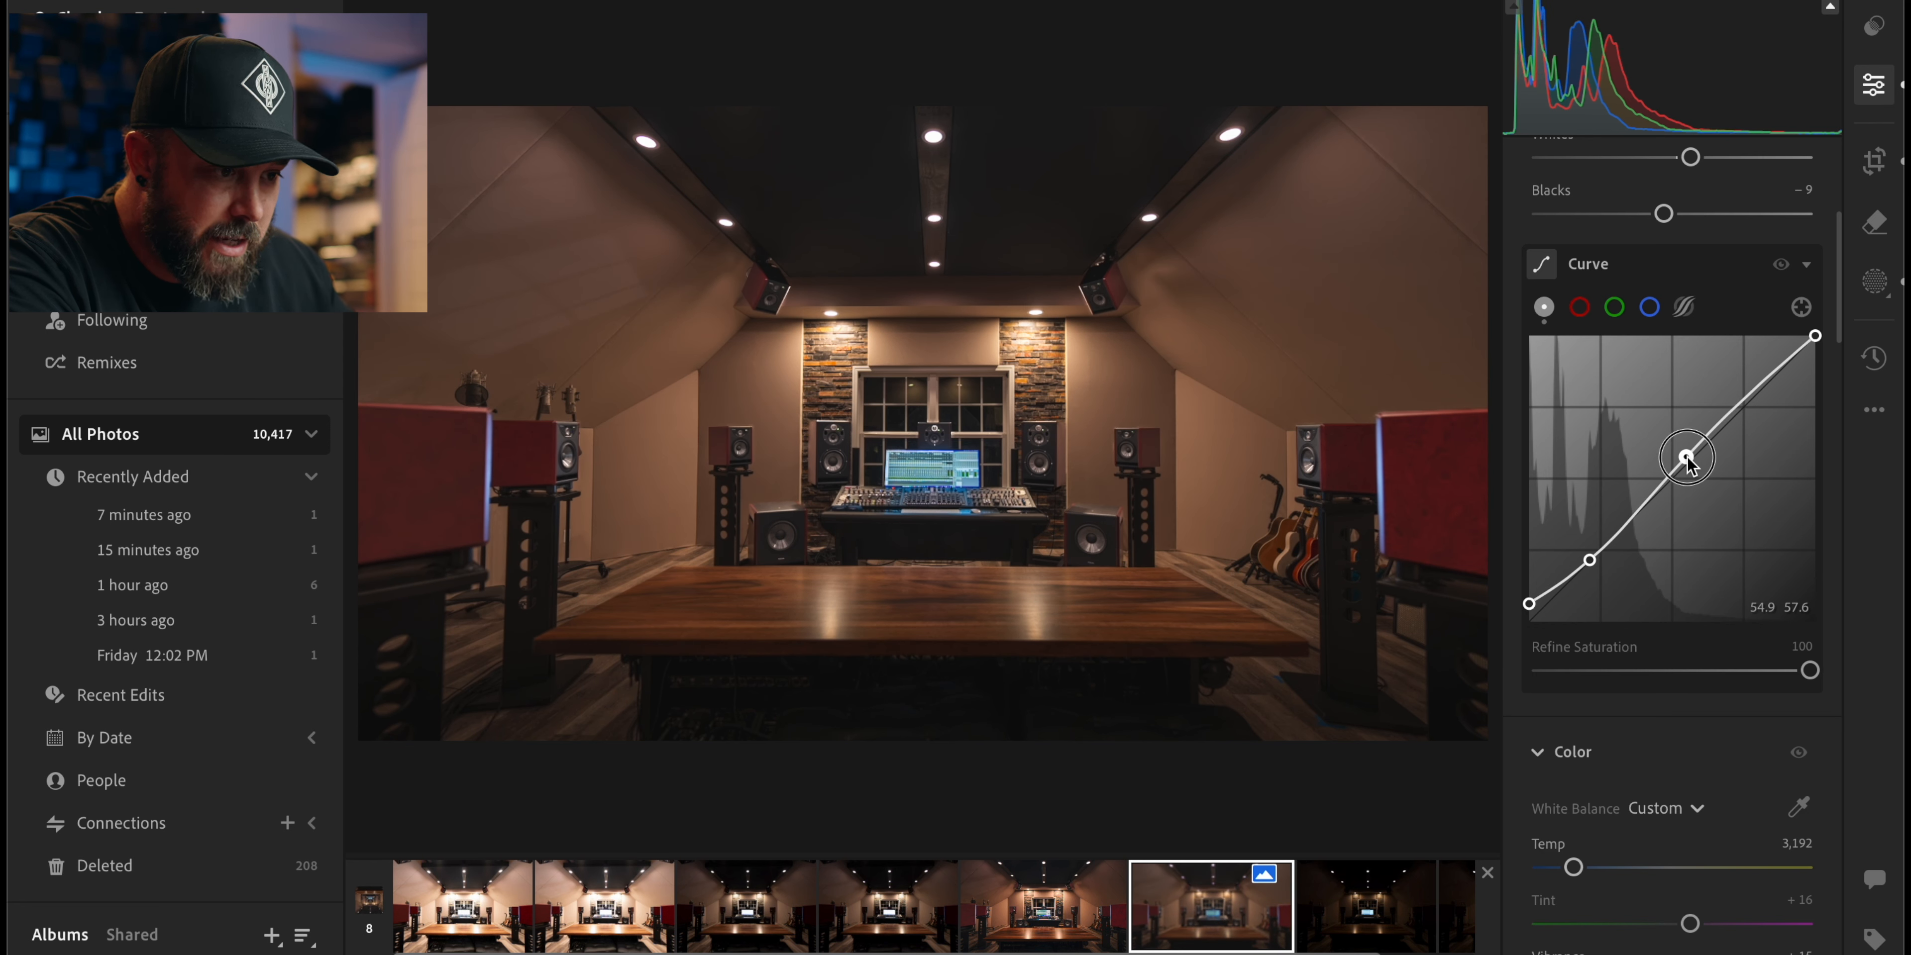
{"action": "left_click_drag", "start_coordinate": [1530, 601], "coordinate": [1528, 599]}
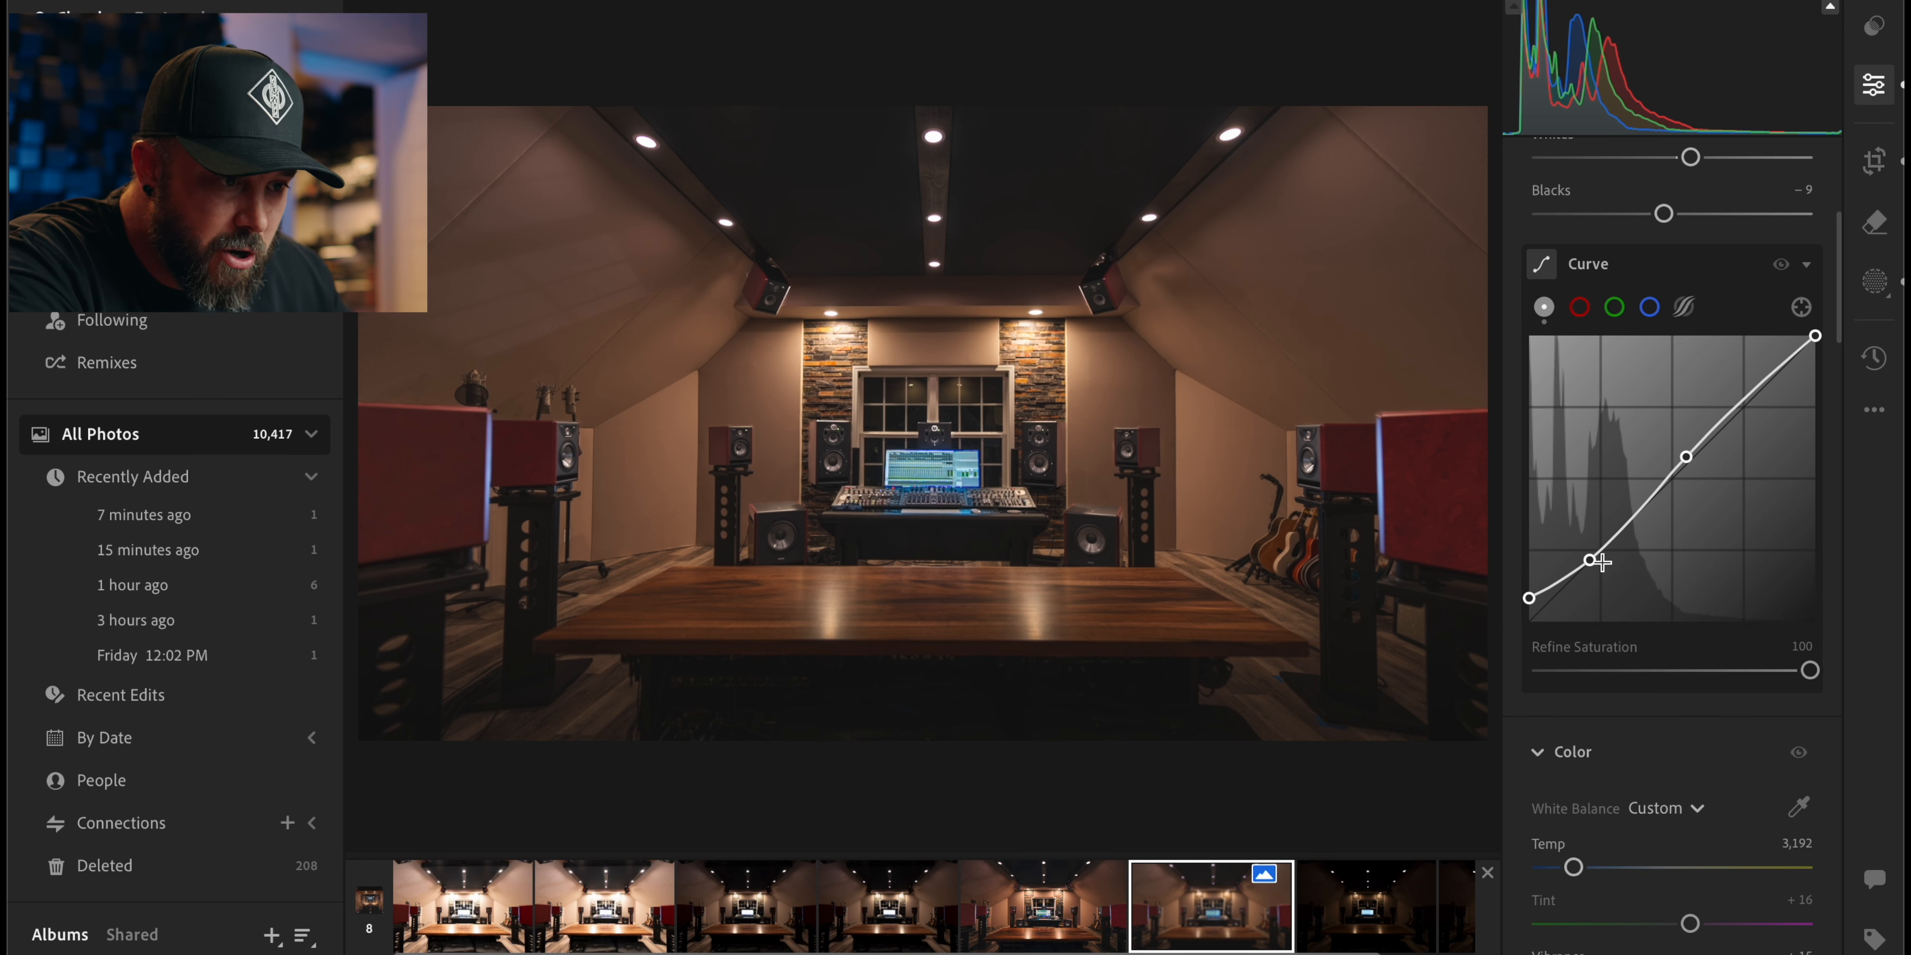
Apply a vignette of -13 with midpoint 40 and feather 67, and compare the photo with its unedited version
{"action": "scroll", "coordinate": [1766, 755], "scroll_direction": "down", "scroll_amount": 15}
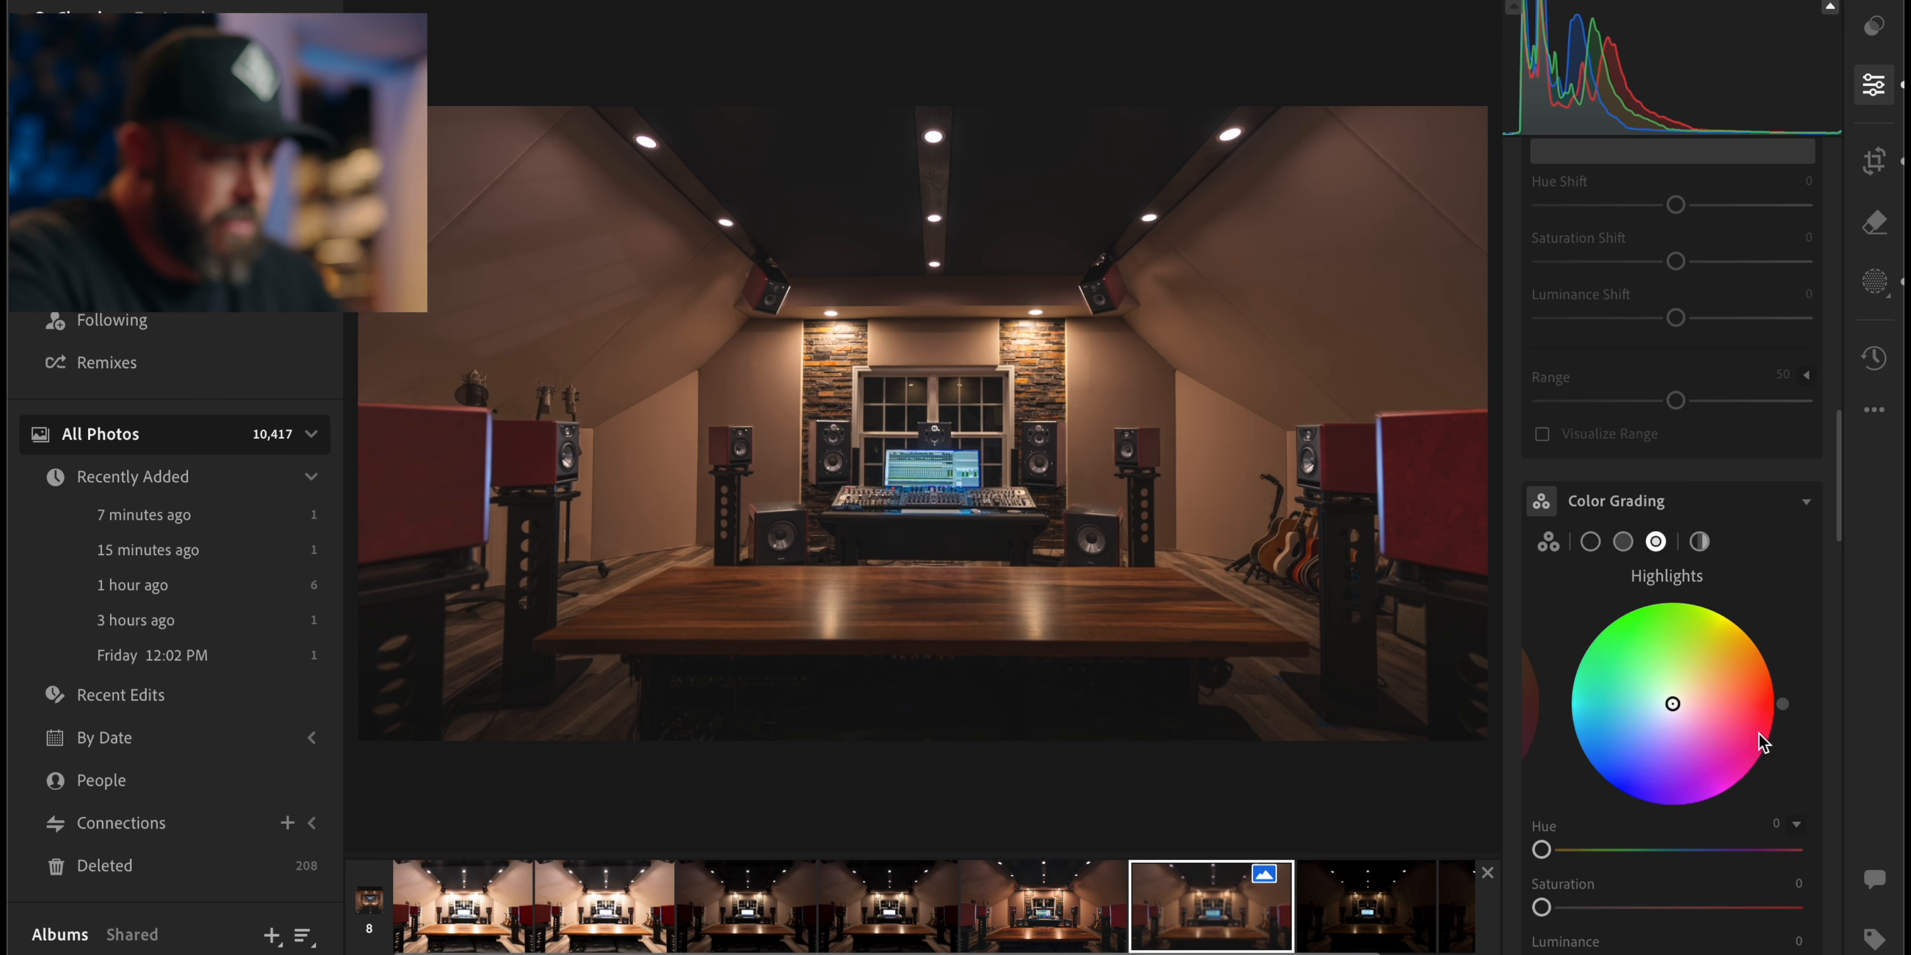
{"action": "scroll", "coordinate": [1711, 534], "scroll_direction": "down", "scroll_amount": 10}
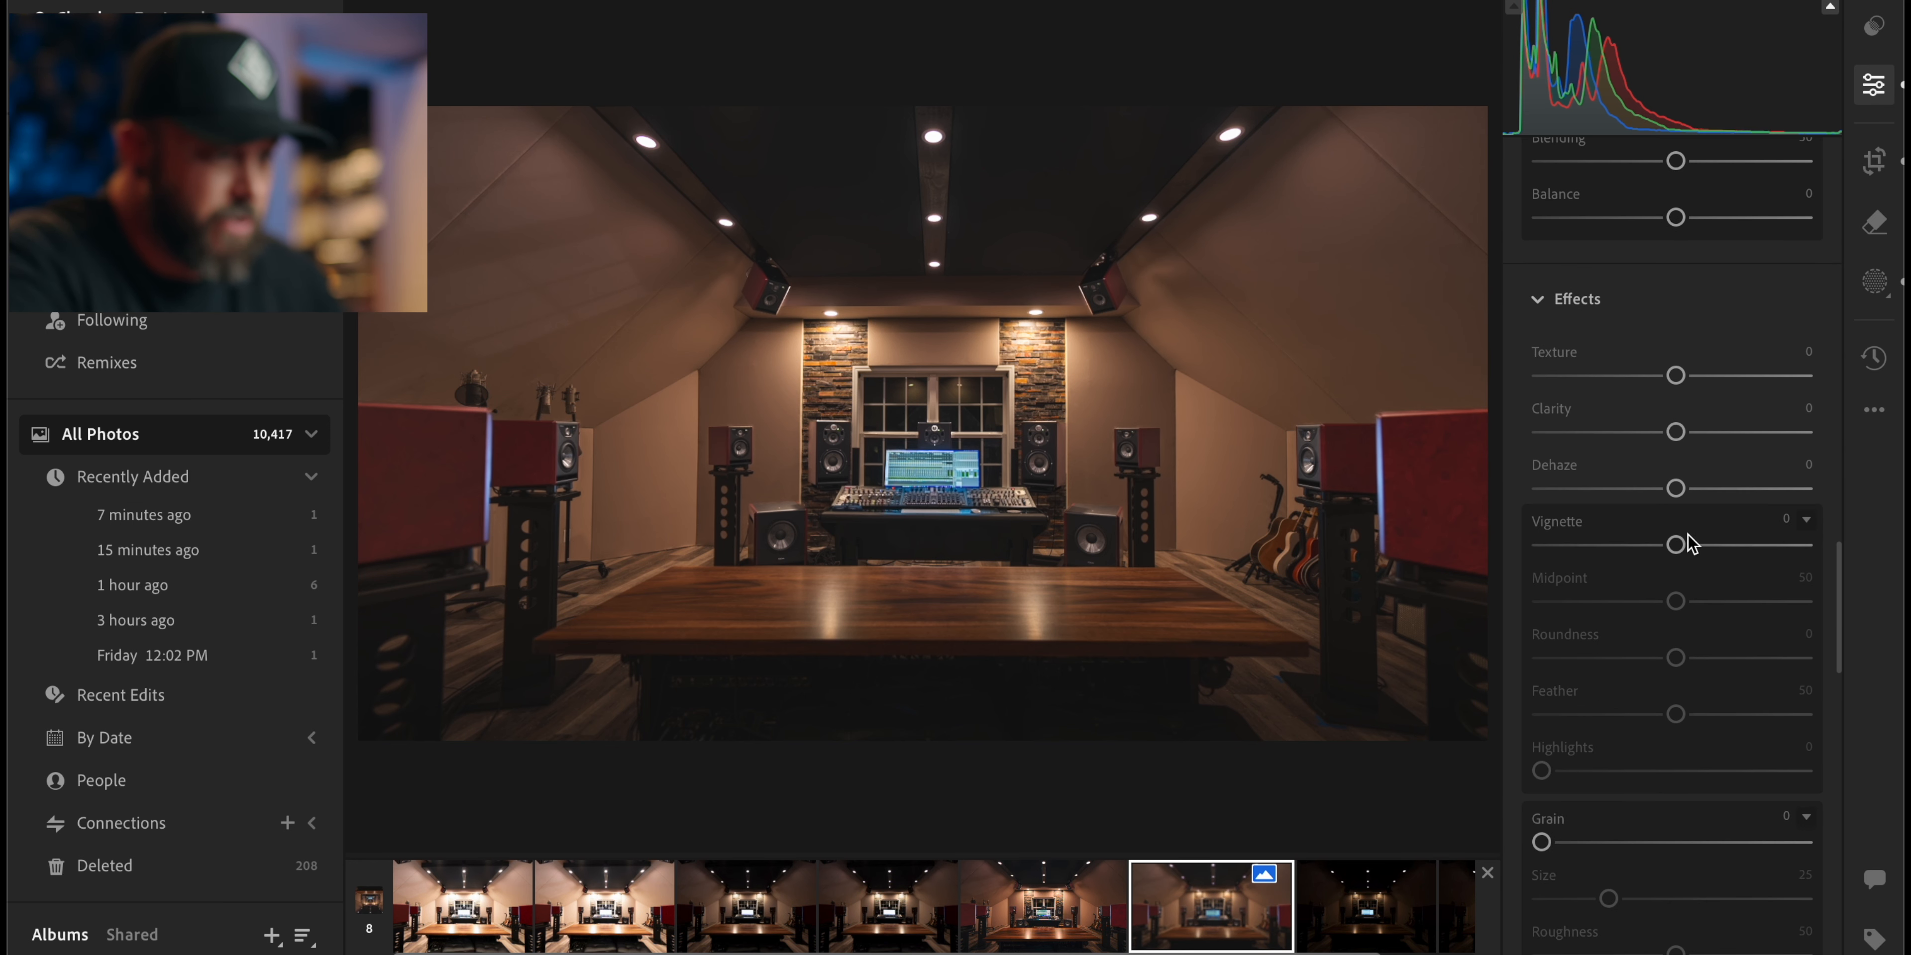
{"action": "left_click_drag", "start_coordinate": [1675, 544], "coordinate": [1664, 544]}
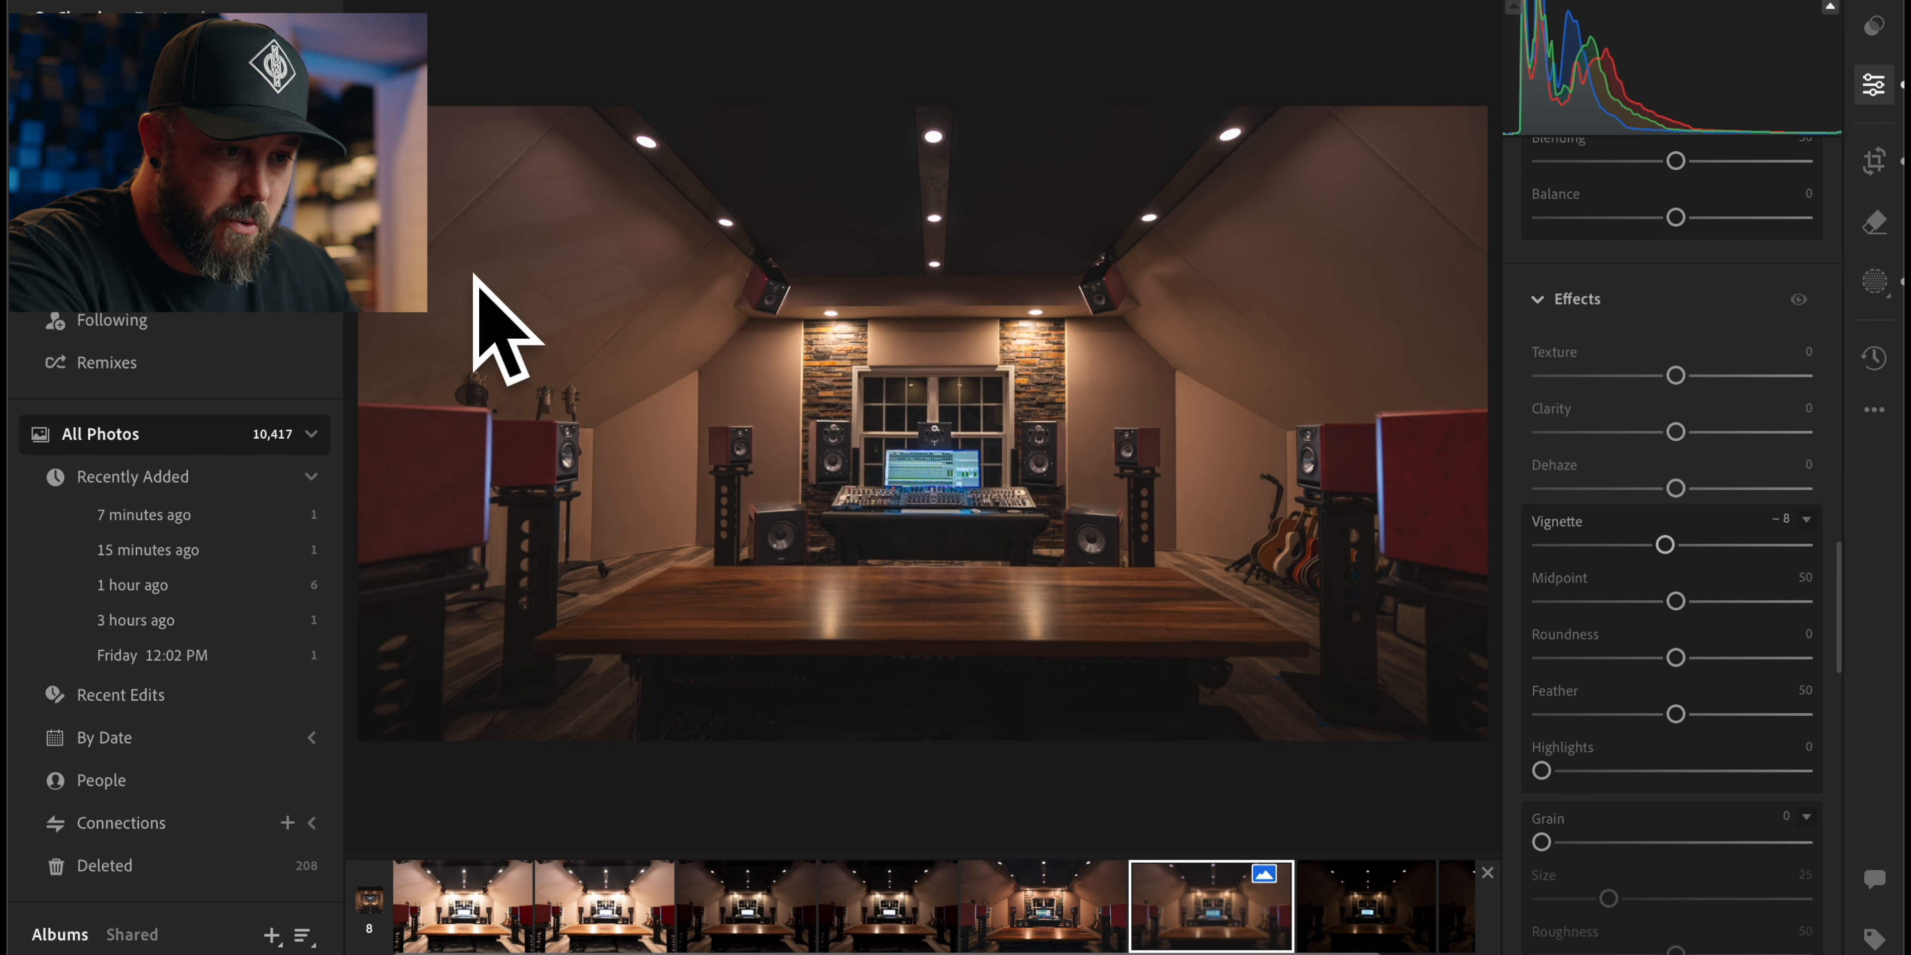
{"action": "left_click_drag", "start_coordinate": [1670, 603], "coordinate": [1612, 604]}
{"action": "left_click_drag", "start_coordinate": [1678, 718], "coordinate": [1719, 717]}
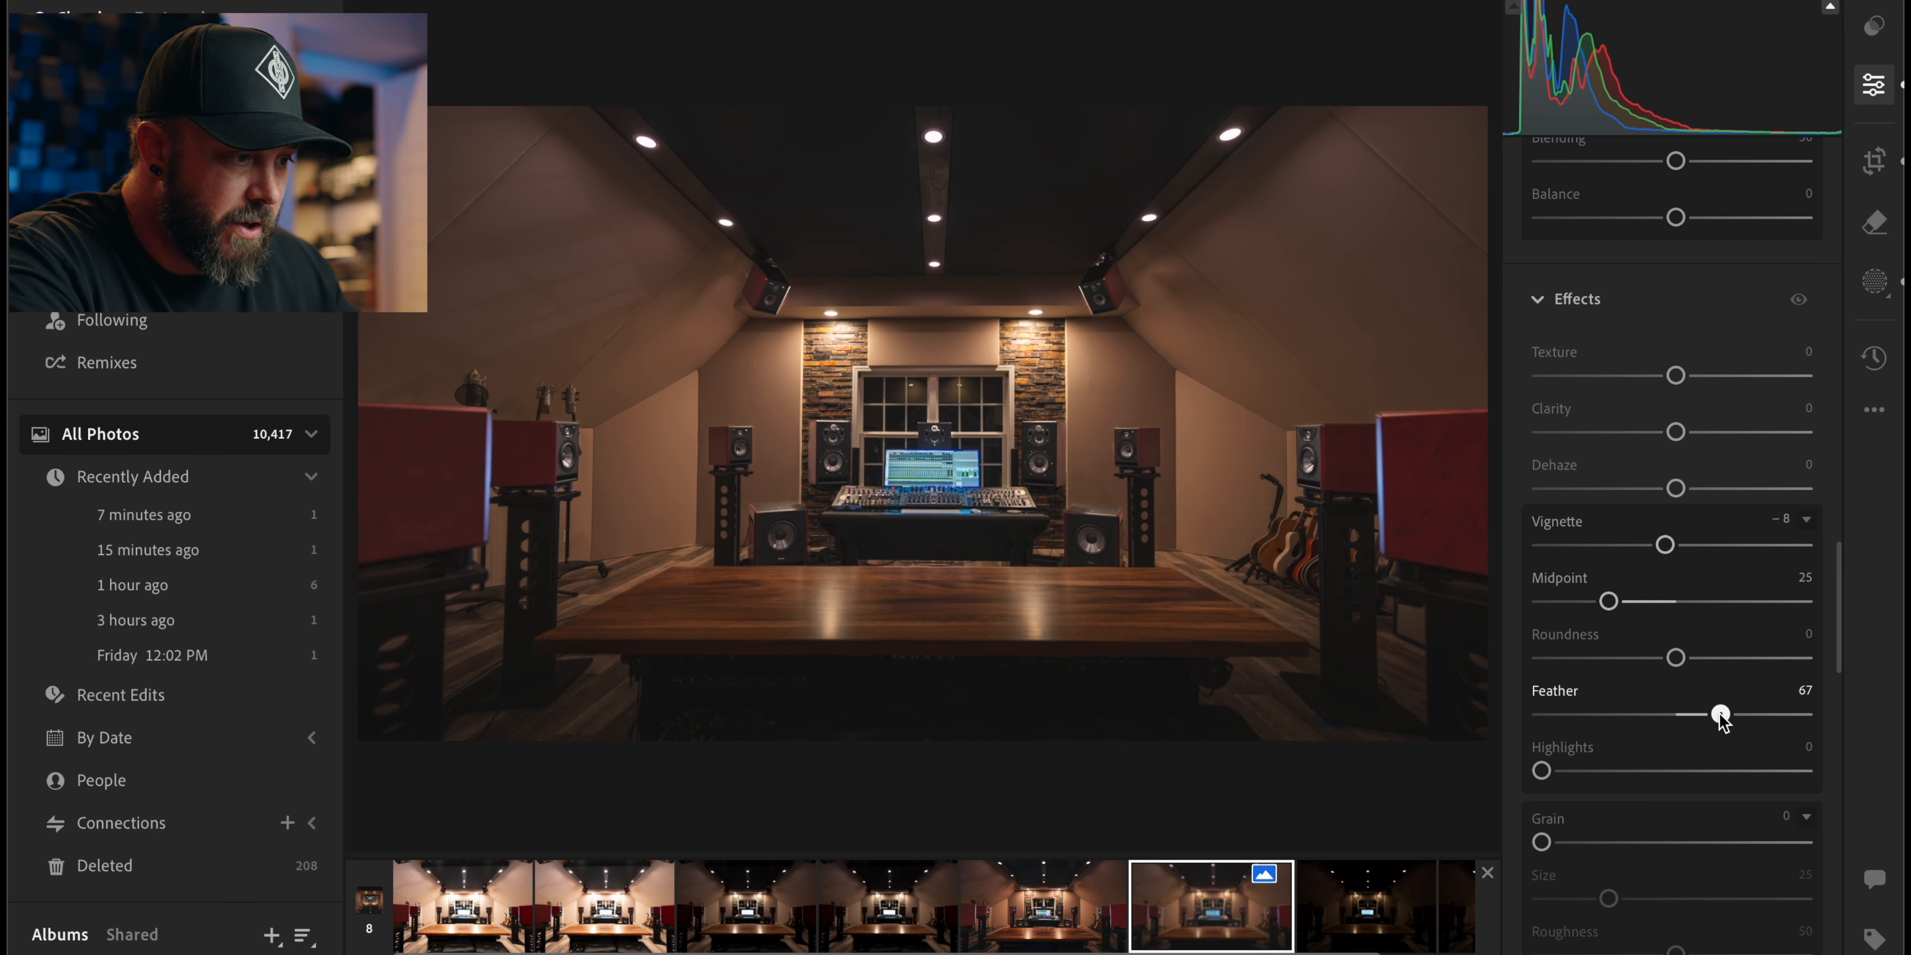
{"action": "left_click_drag", "start_coordinate": [1664, 545], "coordinate": [1659, 548]}
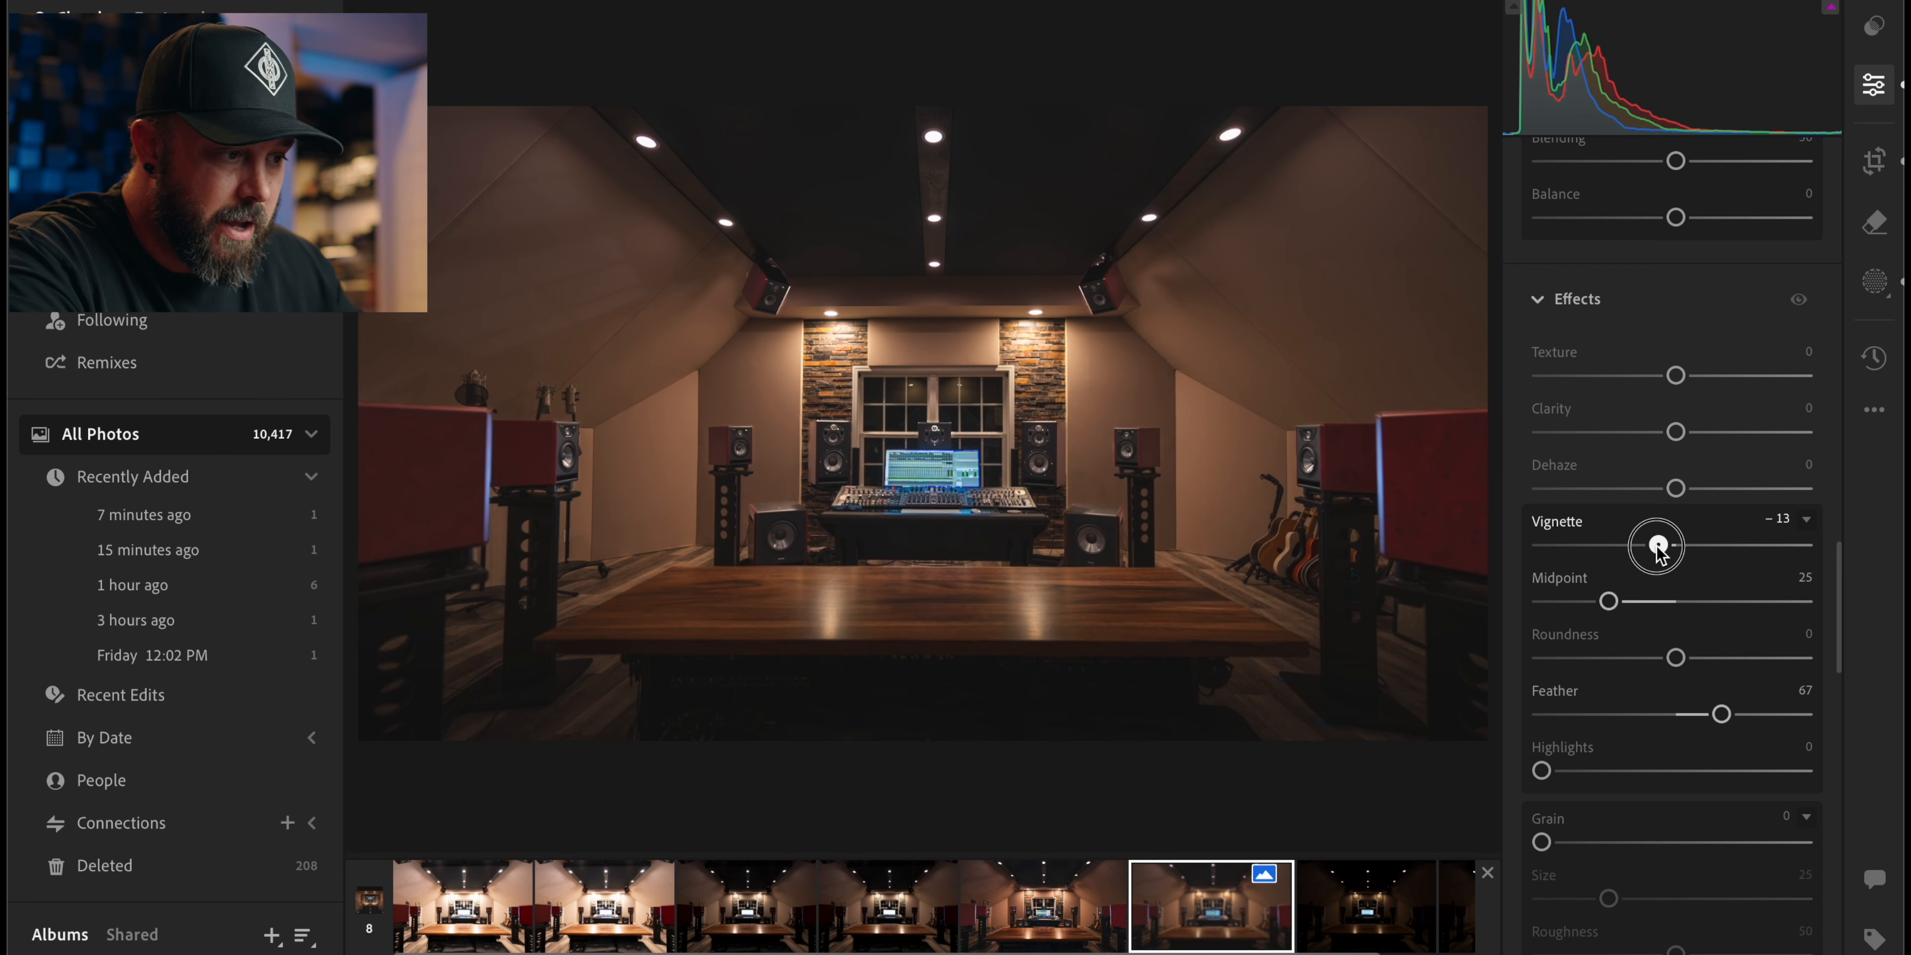
{"action": "left_click_drag", "start_coordinate": [1608, 605], "coordinate": [1644, 605]}
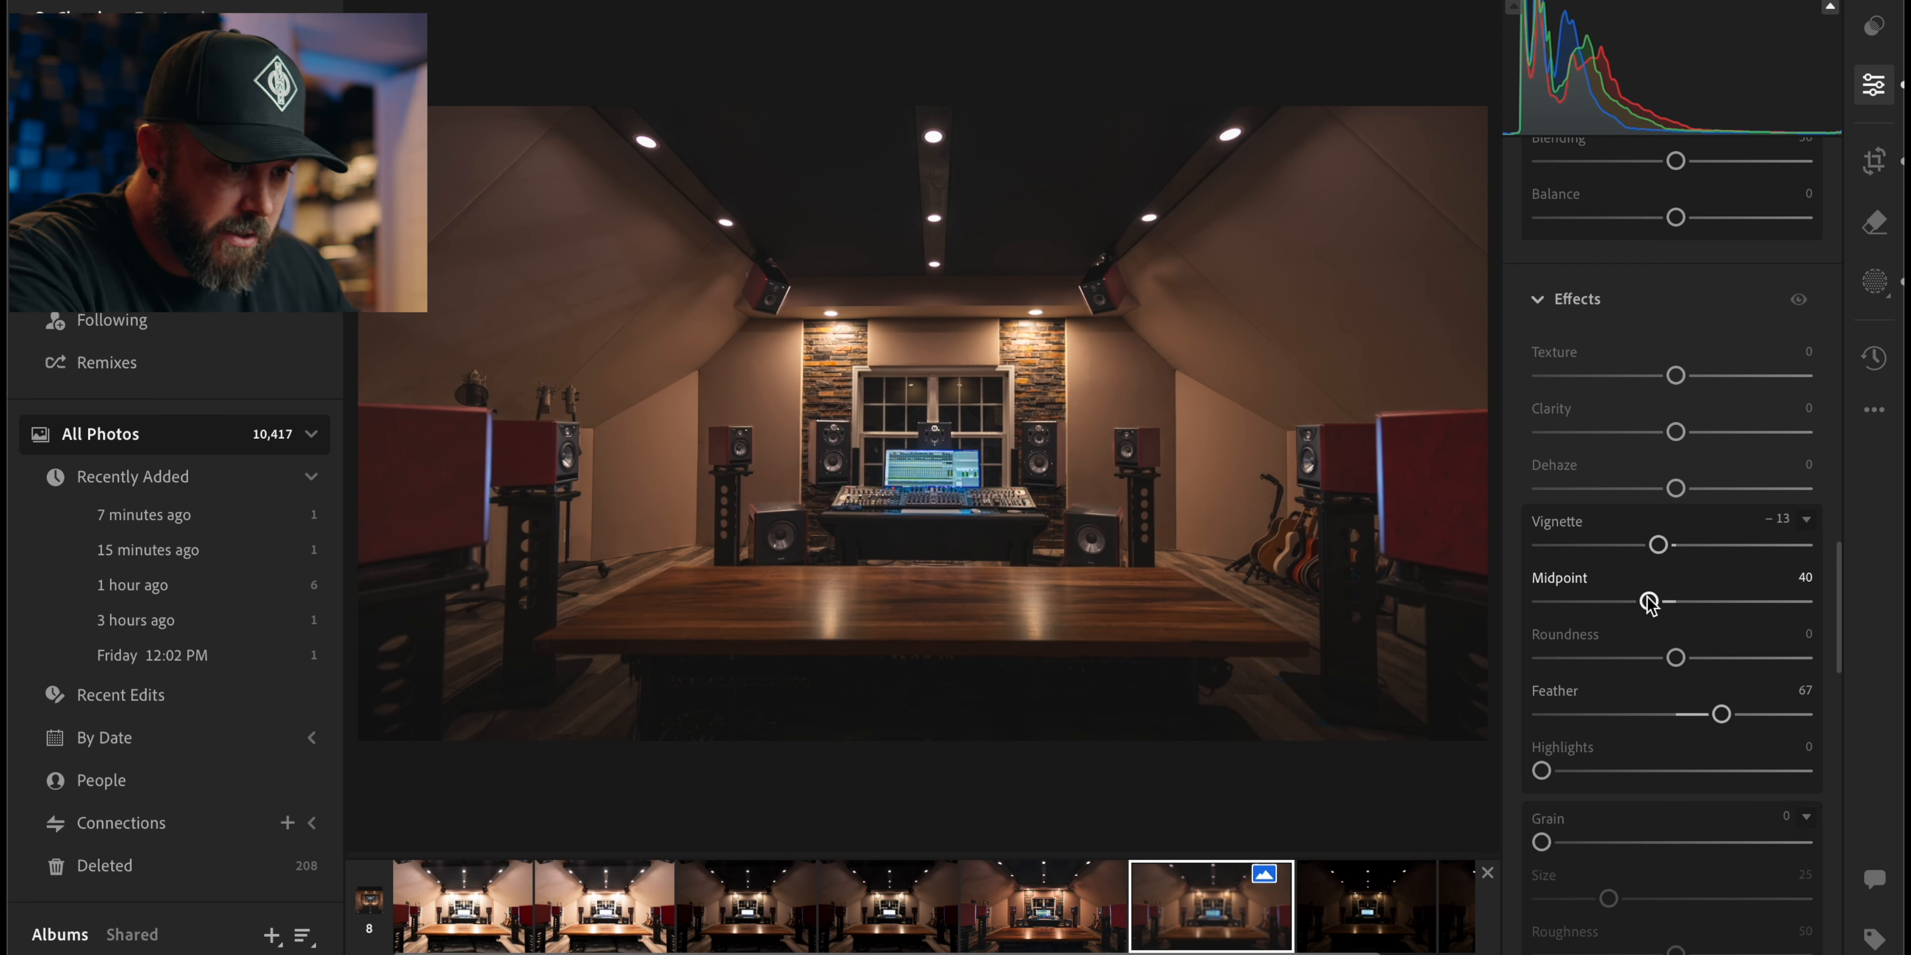
{"action": "key", "text": "backslash"}
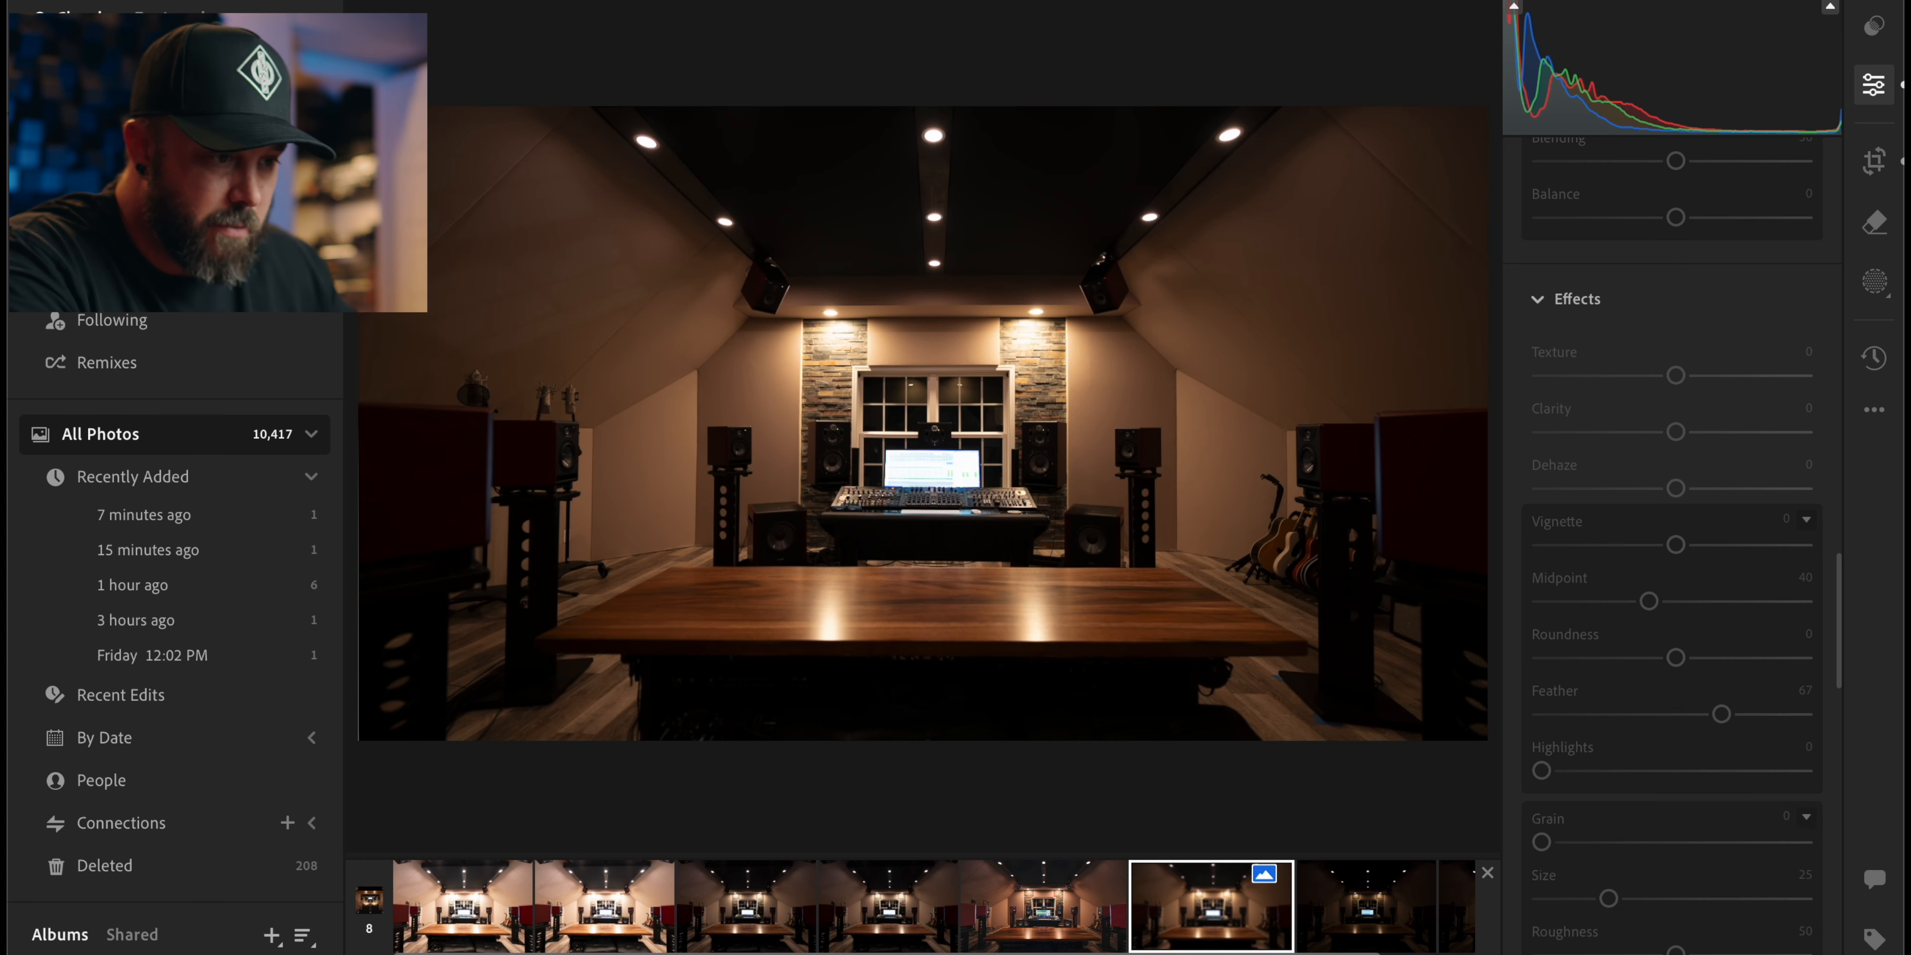
{"action": "key", "text": "backslash"}
Brighten the Color Grading midtones with luminance +86
{"action": "scroll", "coordinate": [1664, 631], "scroll_direction": "up", "scroll_amount": 20}
{"action": "scroll", "coordinate": [1666, 631], "scroll_direction": "down", "scroll_amount": 15}
{"action": "scroll", "coordinate": [1669, 637], "scroll_direction": "down", "scroll_amount": 10}
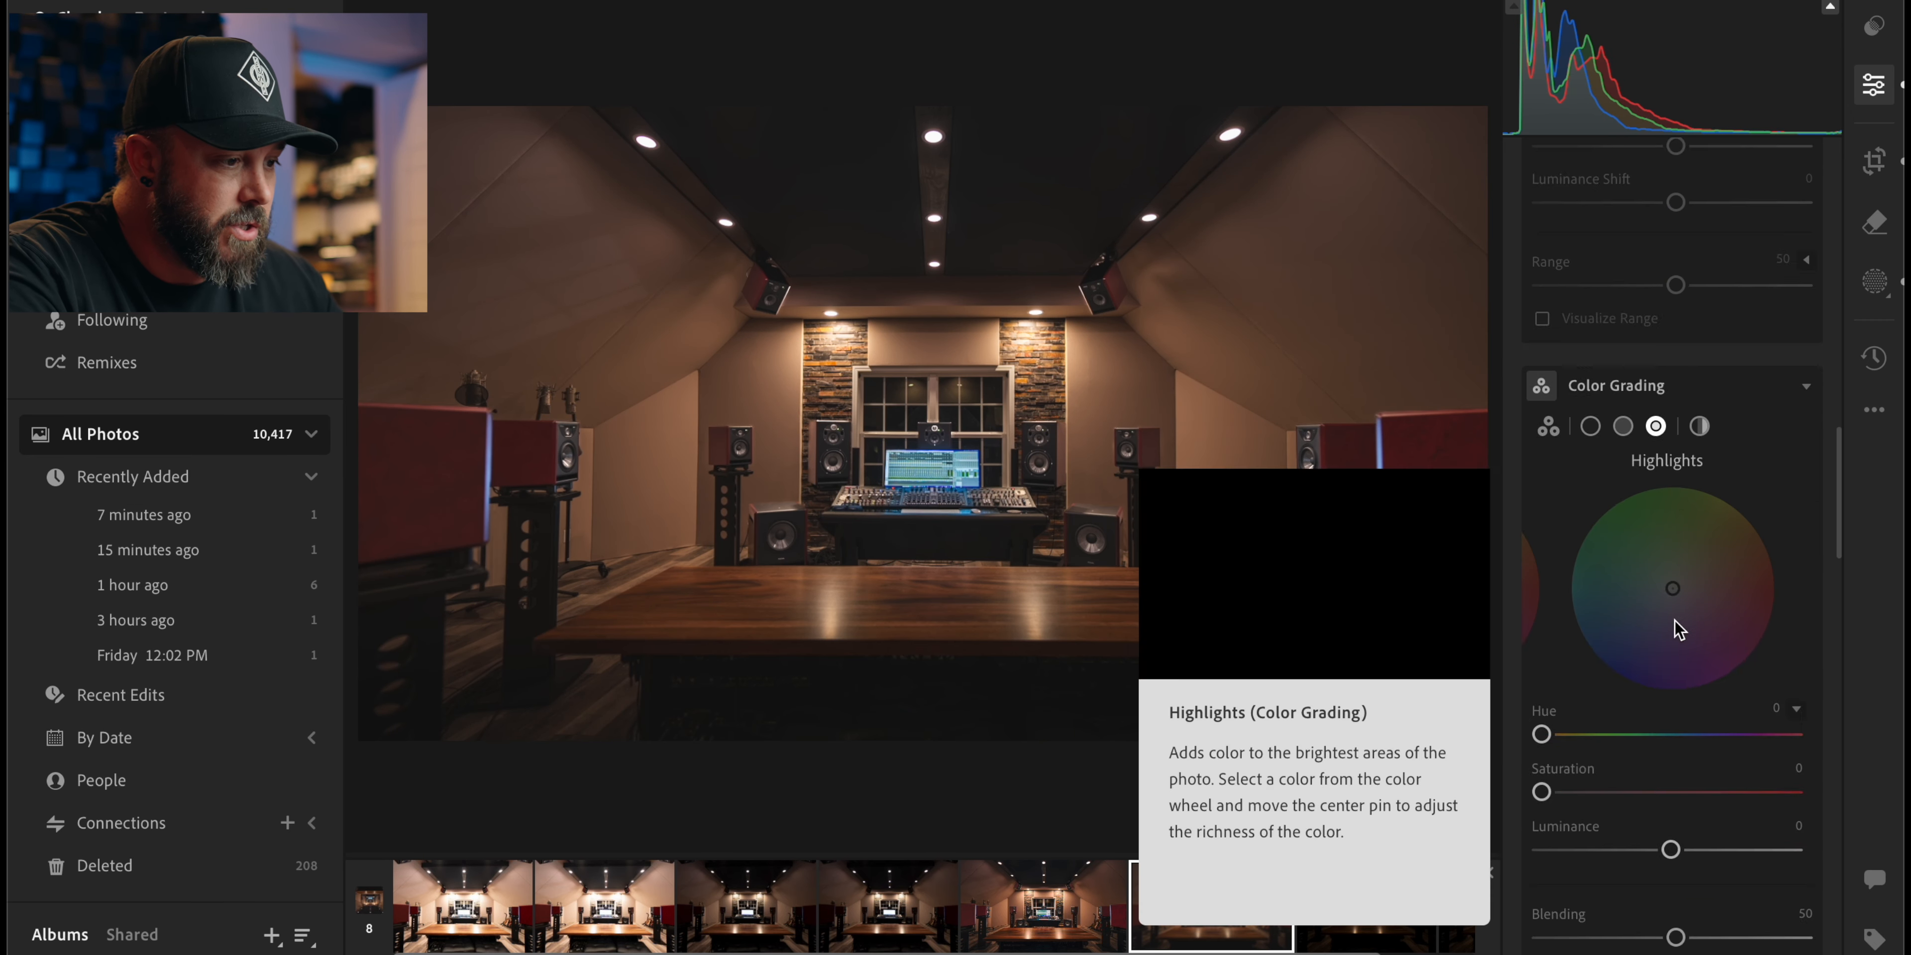
{"action": "scroll", "coordinate": [1699, 260], "scroll_direction": "up", "scroll_amount": 4}
{"action": "left_click", "coordinate": [1625, 326]}
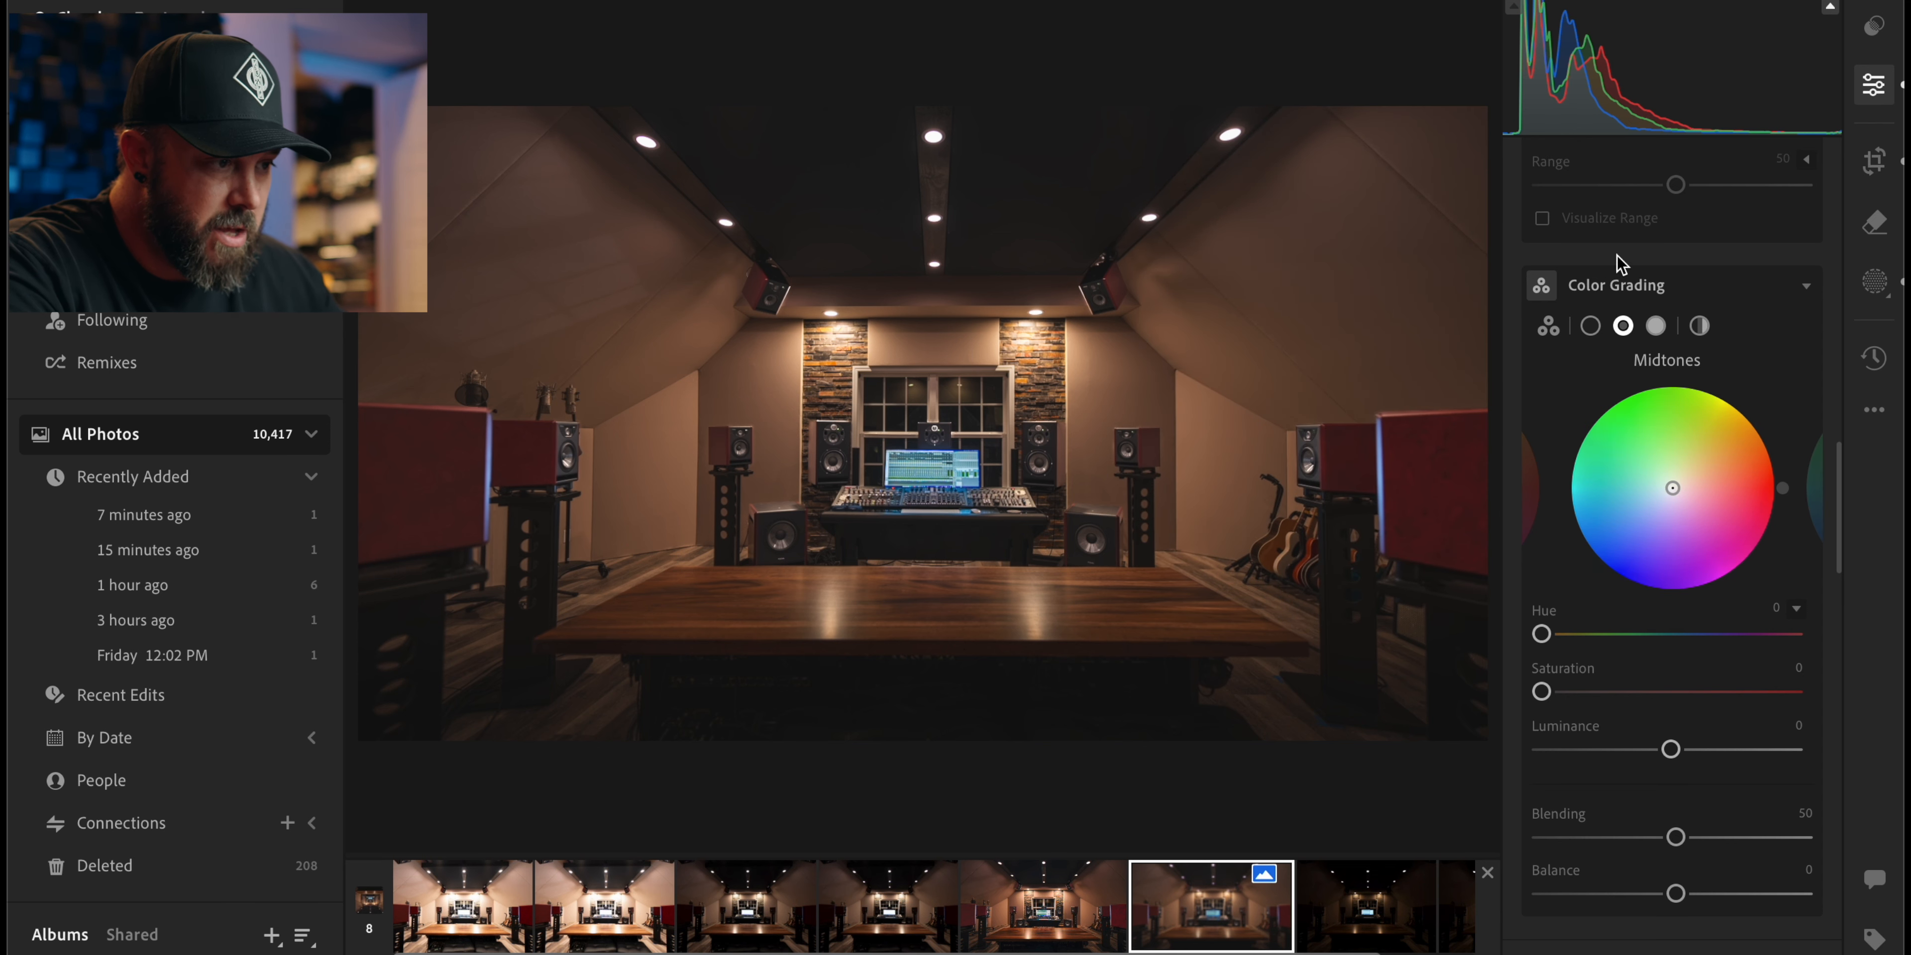
{"action": "left_click", "coordinate": [1655, 327]}
{"action": "left_click", "coordinate": [1622, 328]}
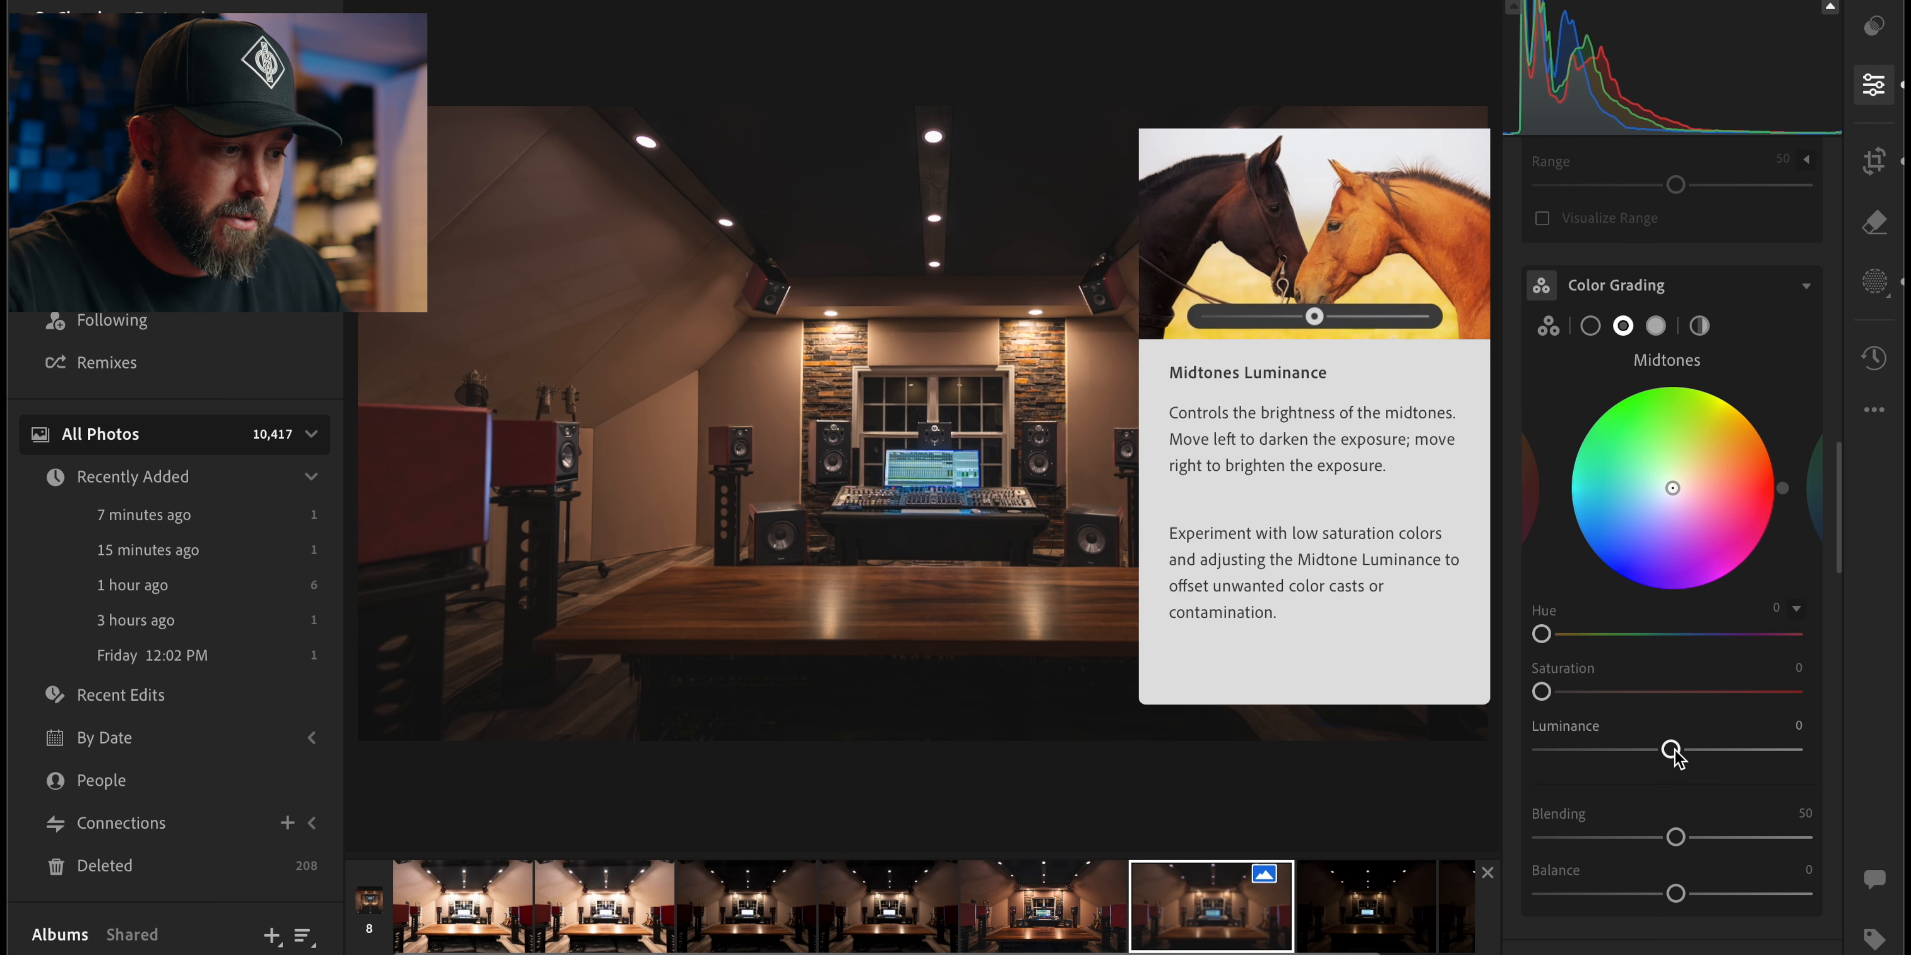
{"action": "left_click_drag", "start_coordinate": [1678, 751], "coordinate": [1789, 753]}
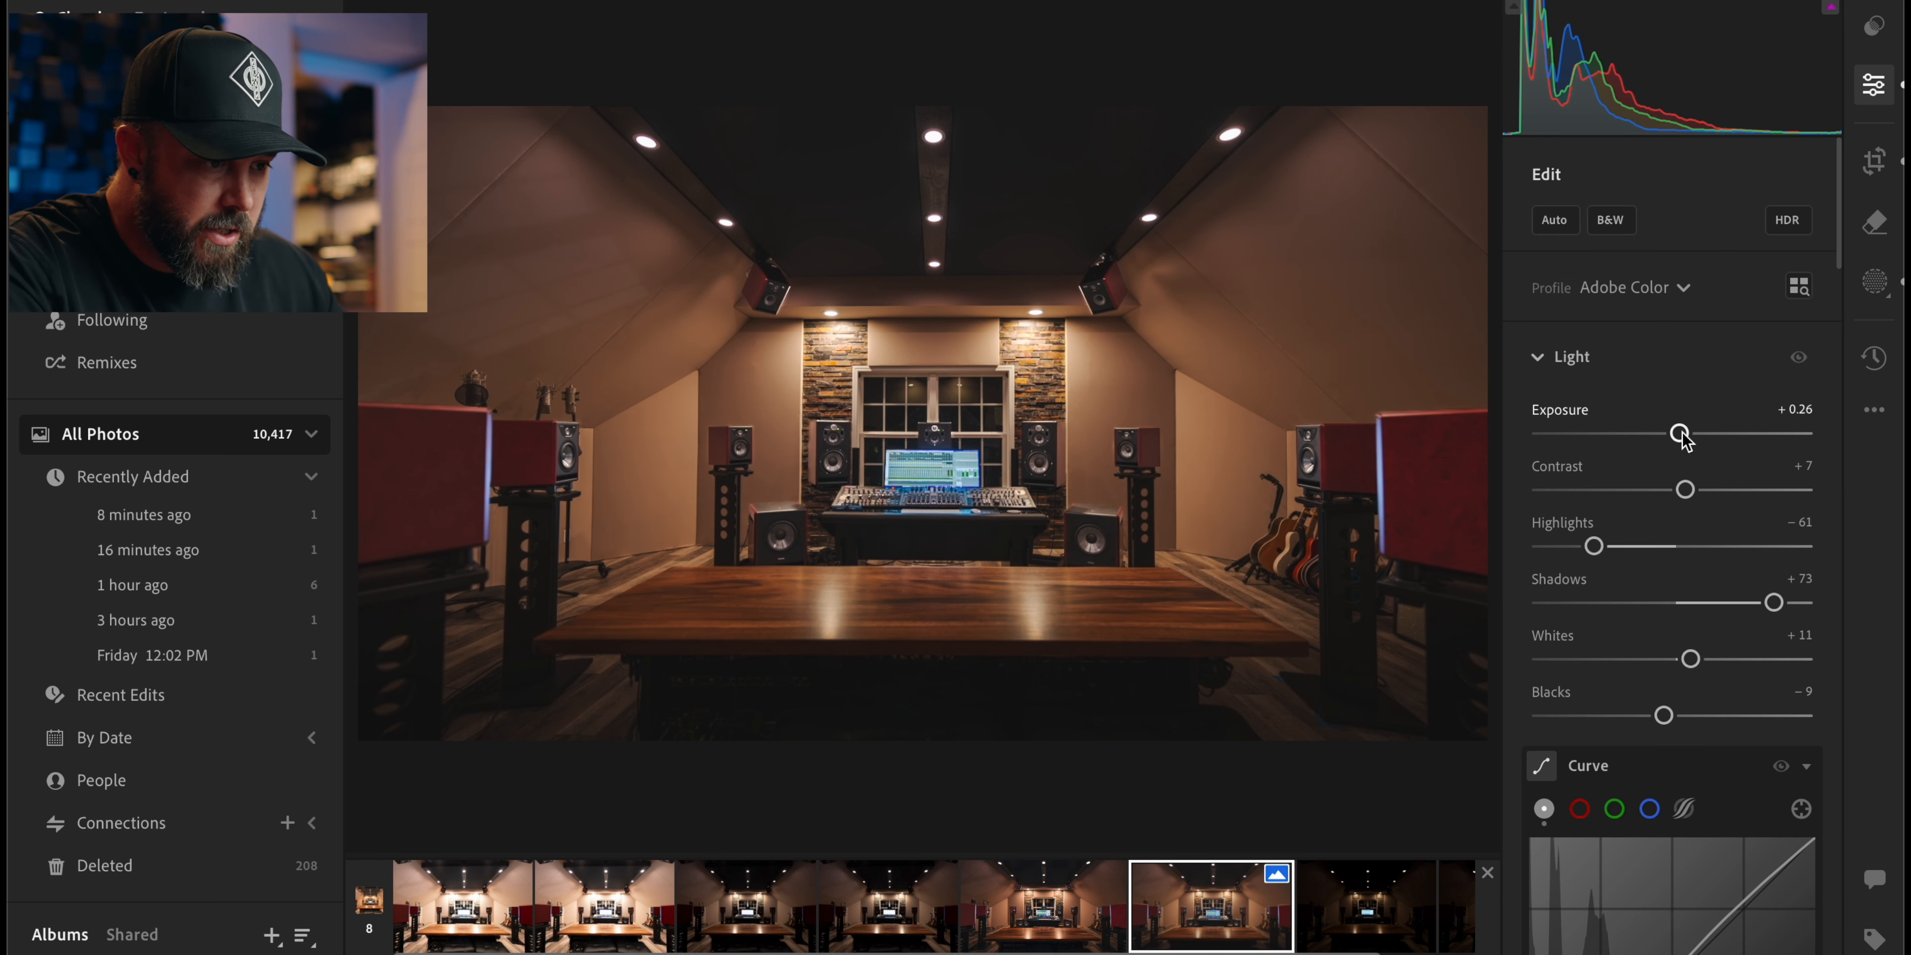
Set the photo's overall texture to +12
{"action": "scroll", "coordinate": [1708, 535], "scroll_direction": "down", "scroll_amount": 15}
{"action": "scroll", "coordinate": [1709, 540], "scroll_direction": "down", "scroll_amount": 15}
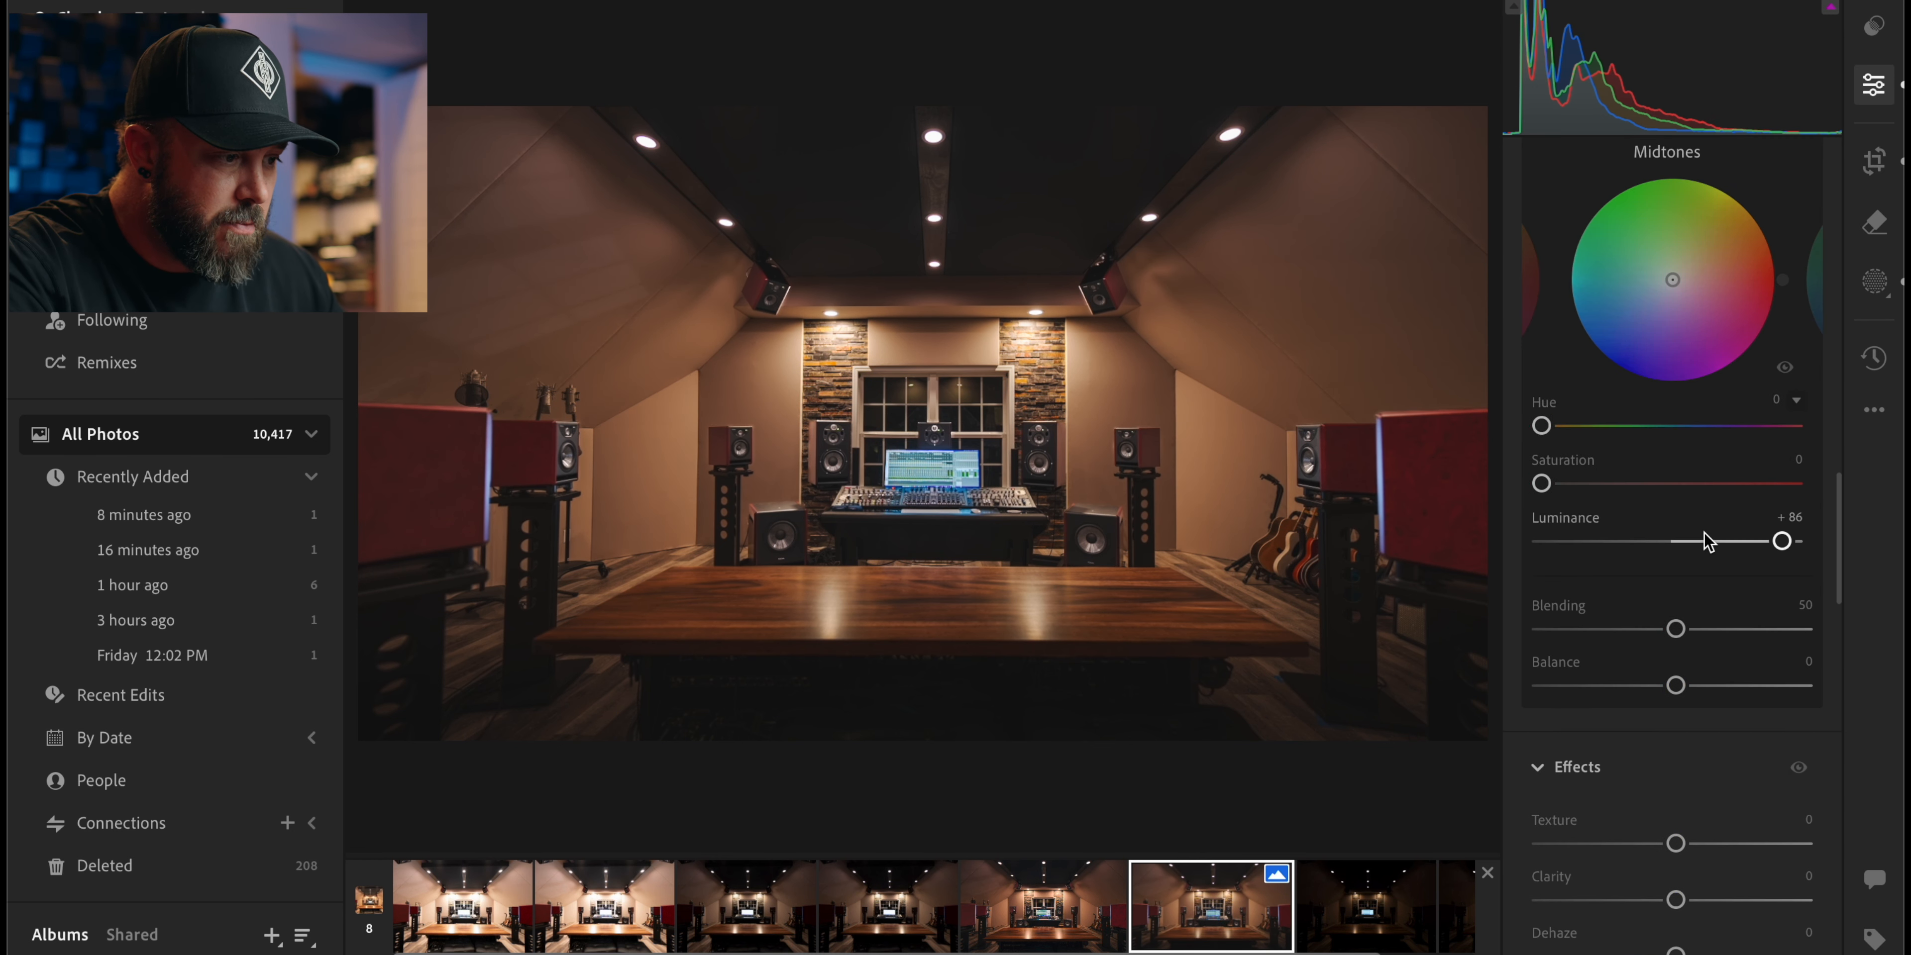
{"action": "left_click_drag", "start_coordinate": [1681, 498], "coordinate": [1696, 500]}
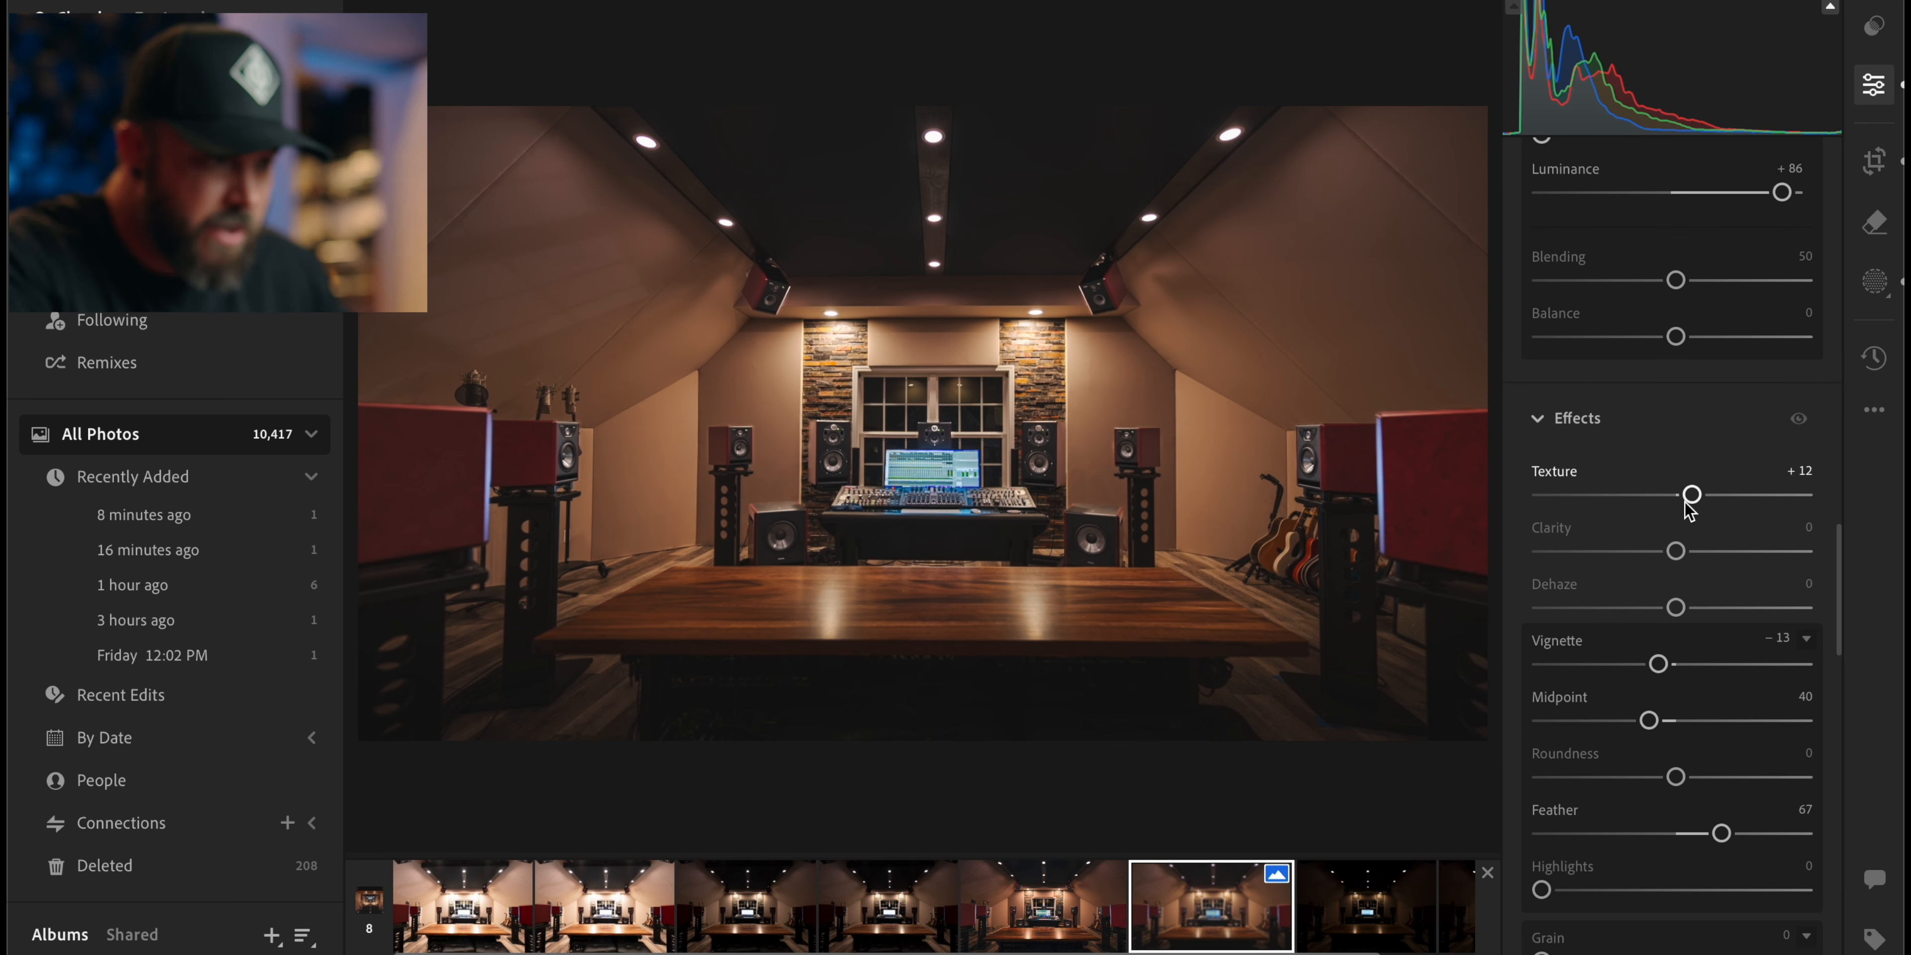
{"action": "scroll", "coordinate": [1698, 499], "scroll_direction": "up", "scroll_amount": 1}
{"action": "scroll", "coordinate": [1698, 499], "scroll_direction": "up", "scroll_amount": 15}
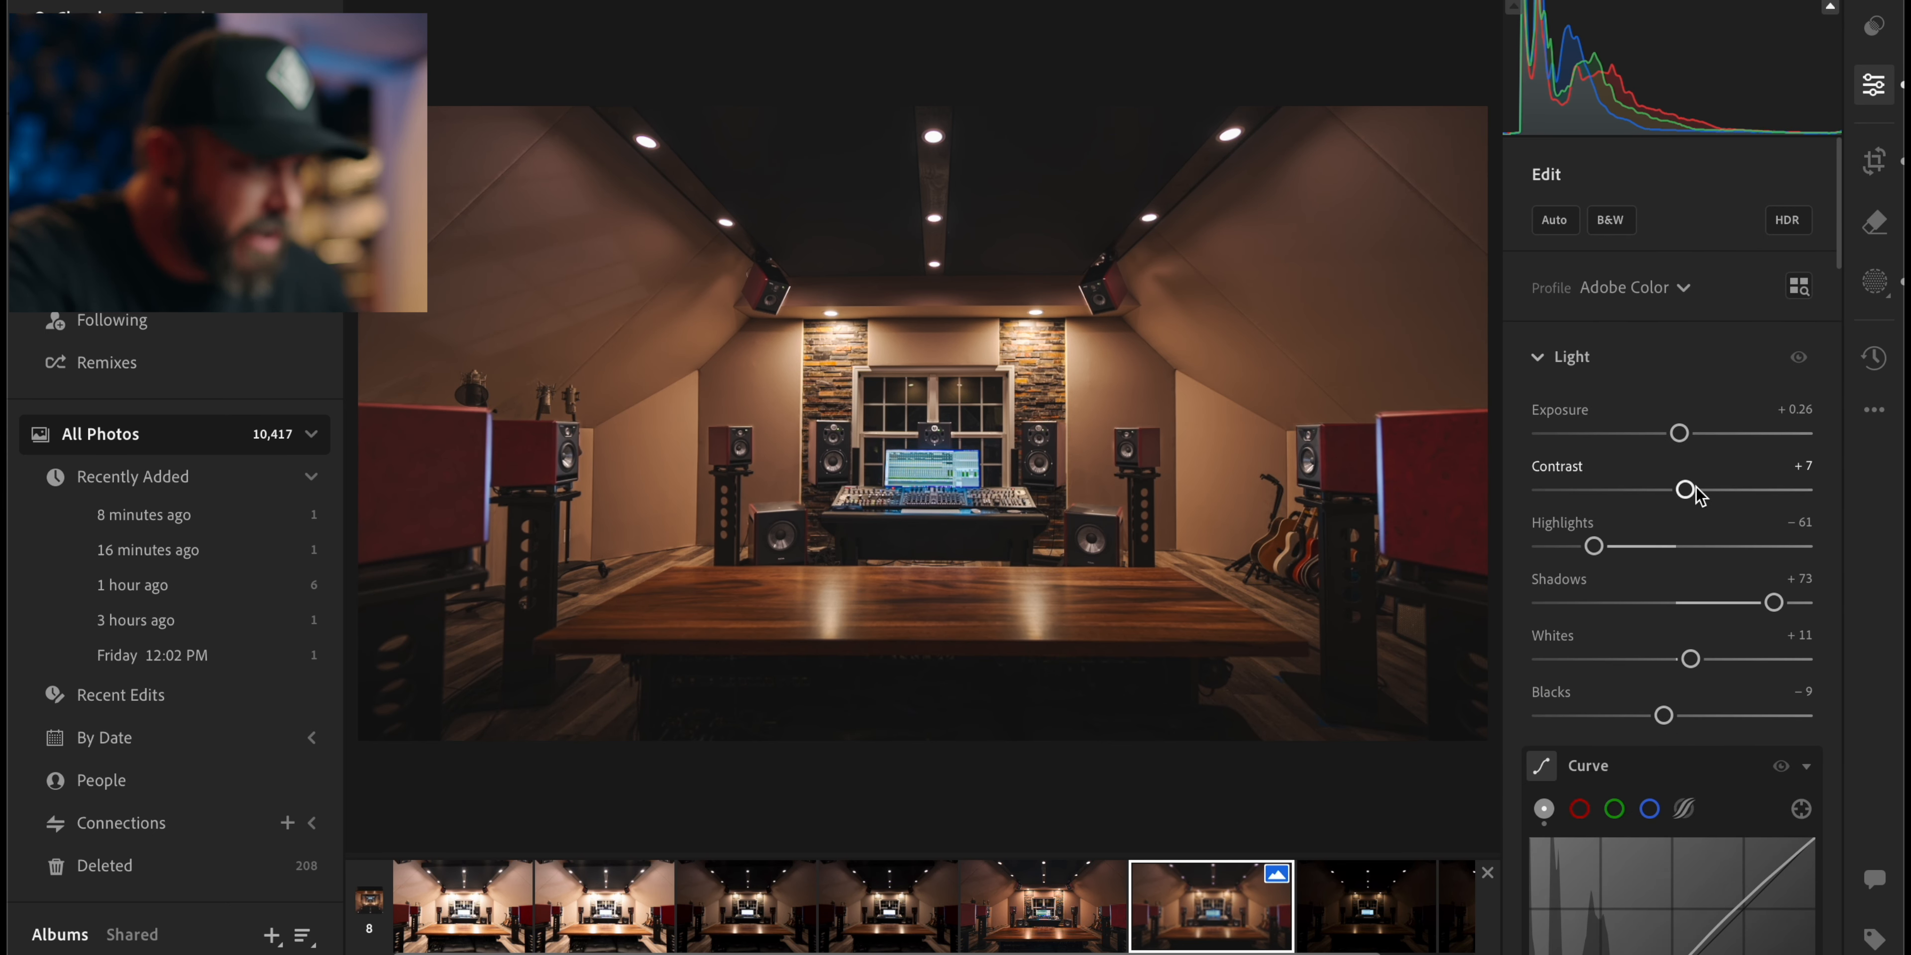
Crisp up the masked speakers with dehaze +23, texture +34 and sharpness +18
{"action": "left_click", "coordinate": [1875, 282]}
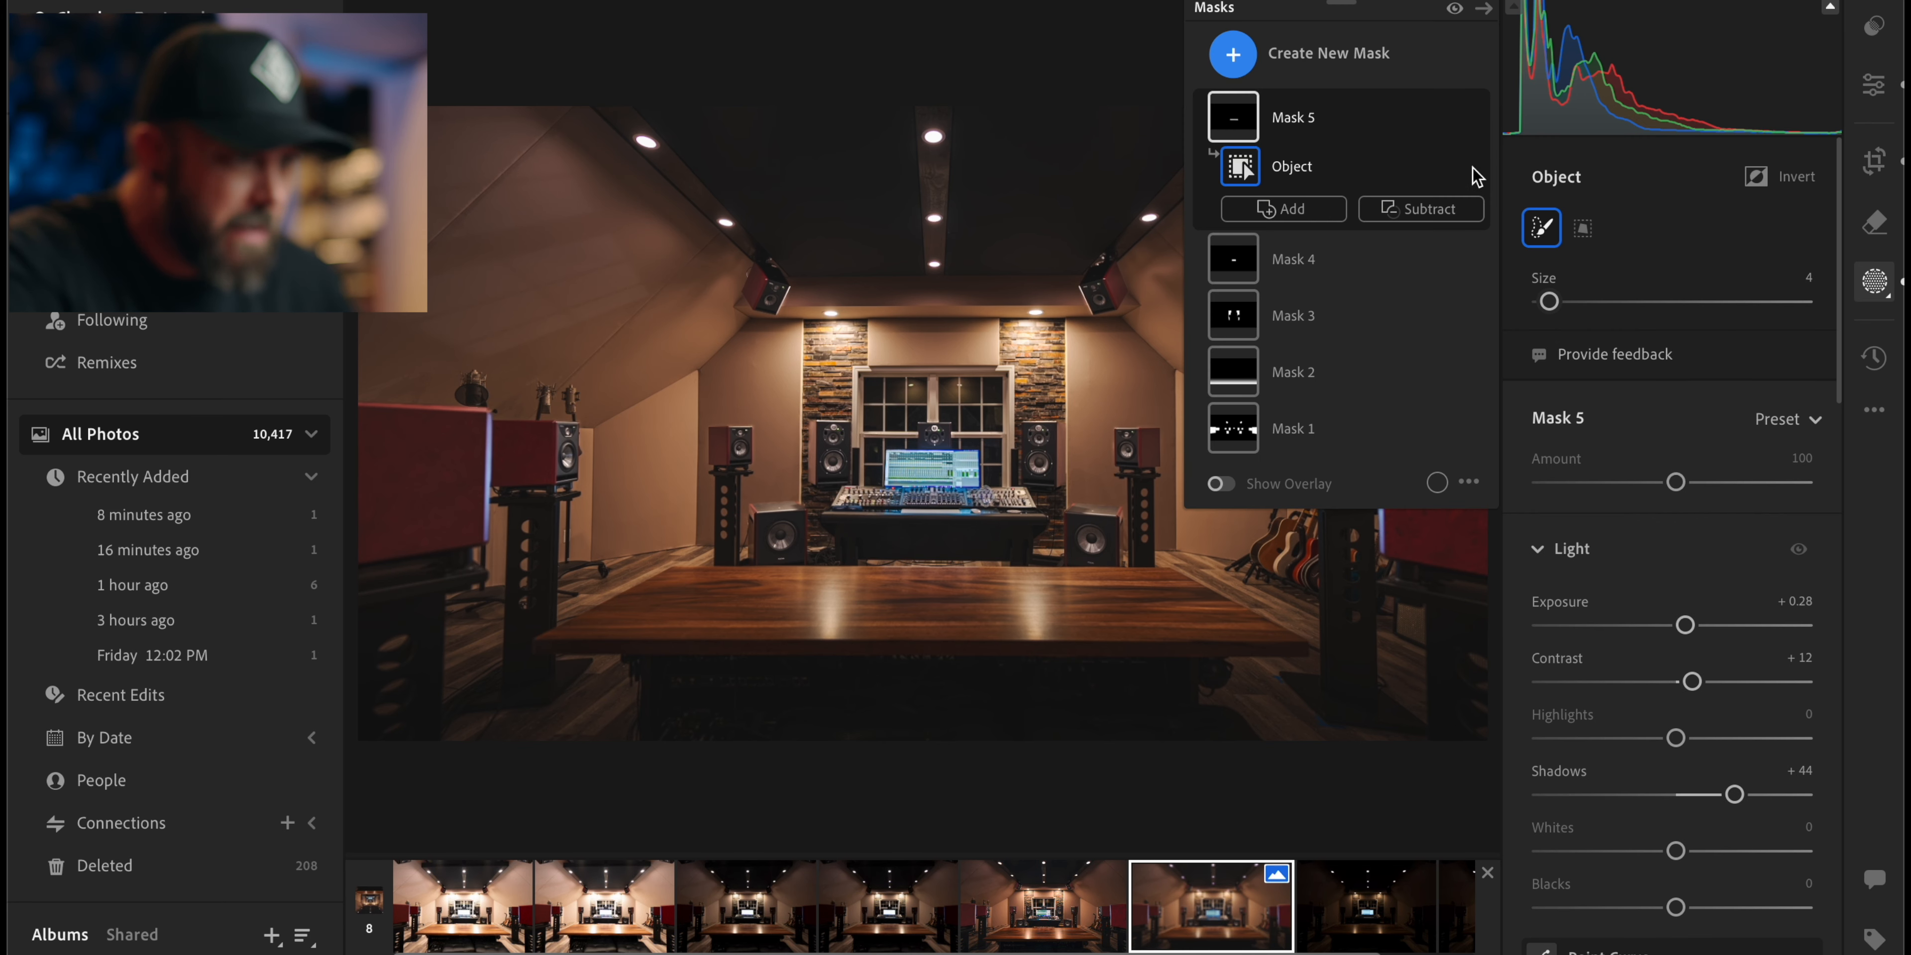
{"action": "left_click", "coordinate": [1237, 433]}
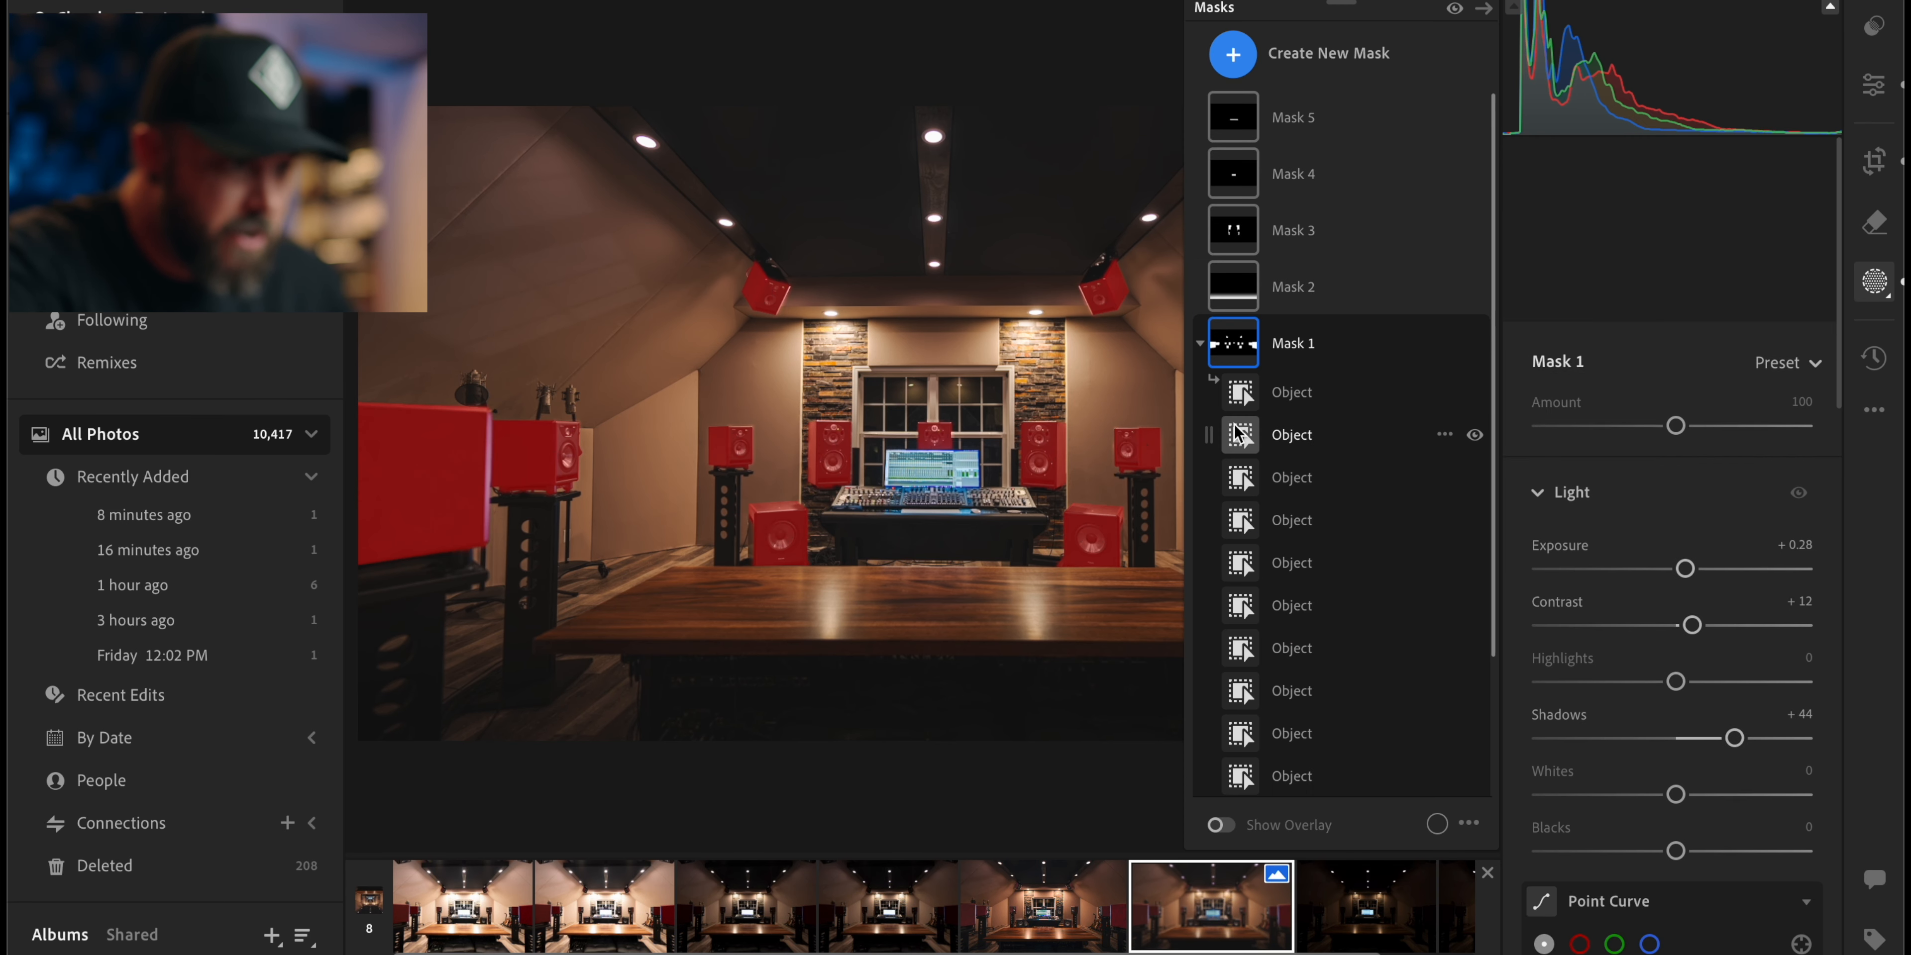
{"action": "scroll", "coordinate": [1632, 461], "scroll_direction": "down", "scroll_amount": 10}
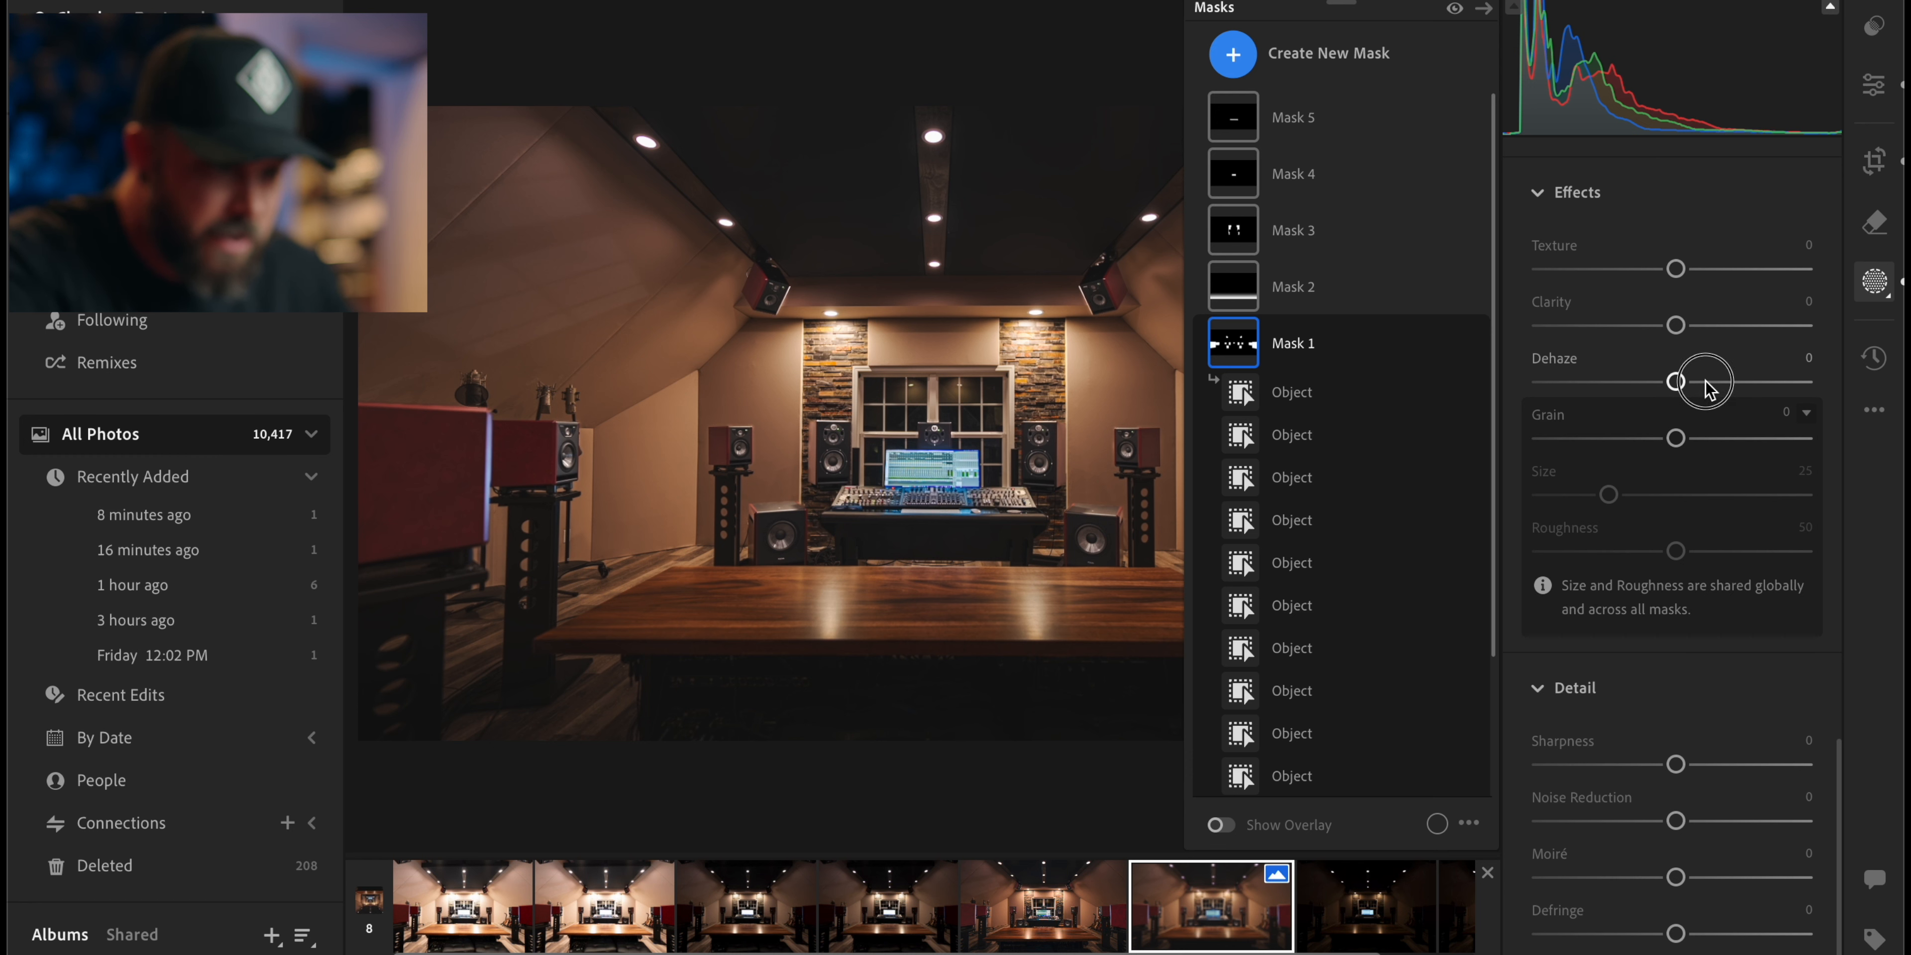
{"action": "scroll", "coordinate": [1692, 391], "scroll_direction": "up", "scroll_amount": 1}
{"action": "left_click_drag", "start_coordinate": [1684, 396], "coordinate": [1708, 398]}
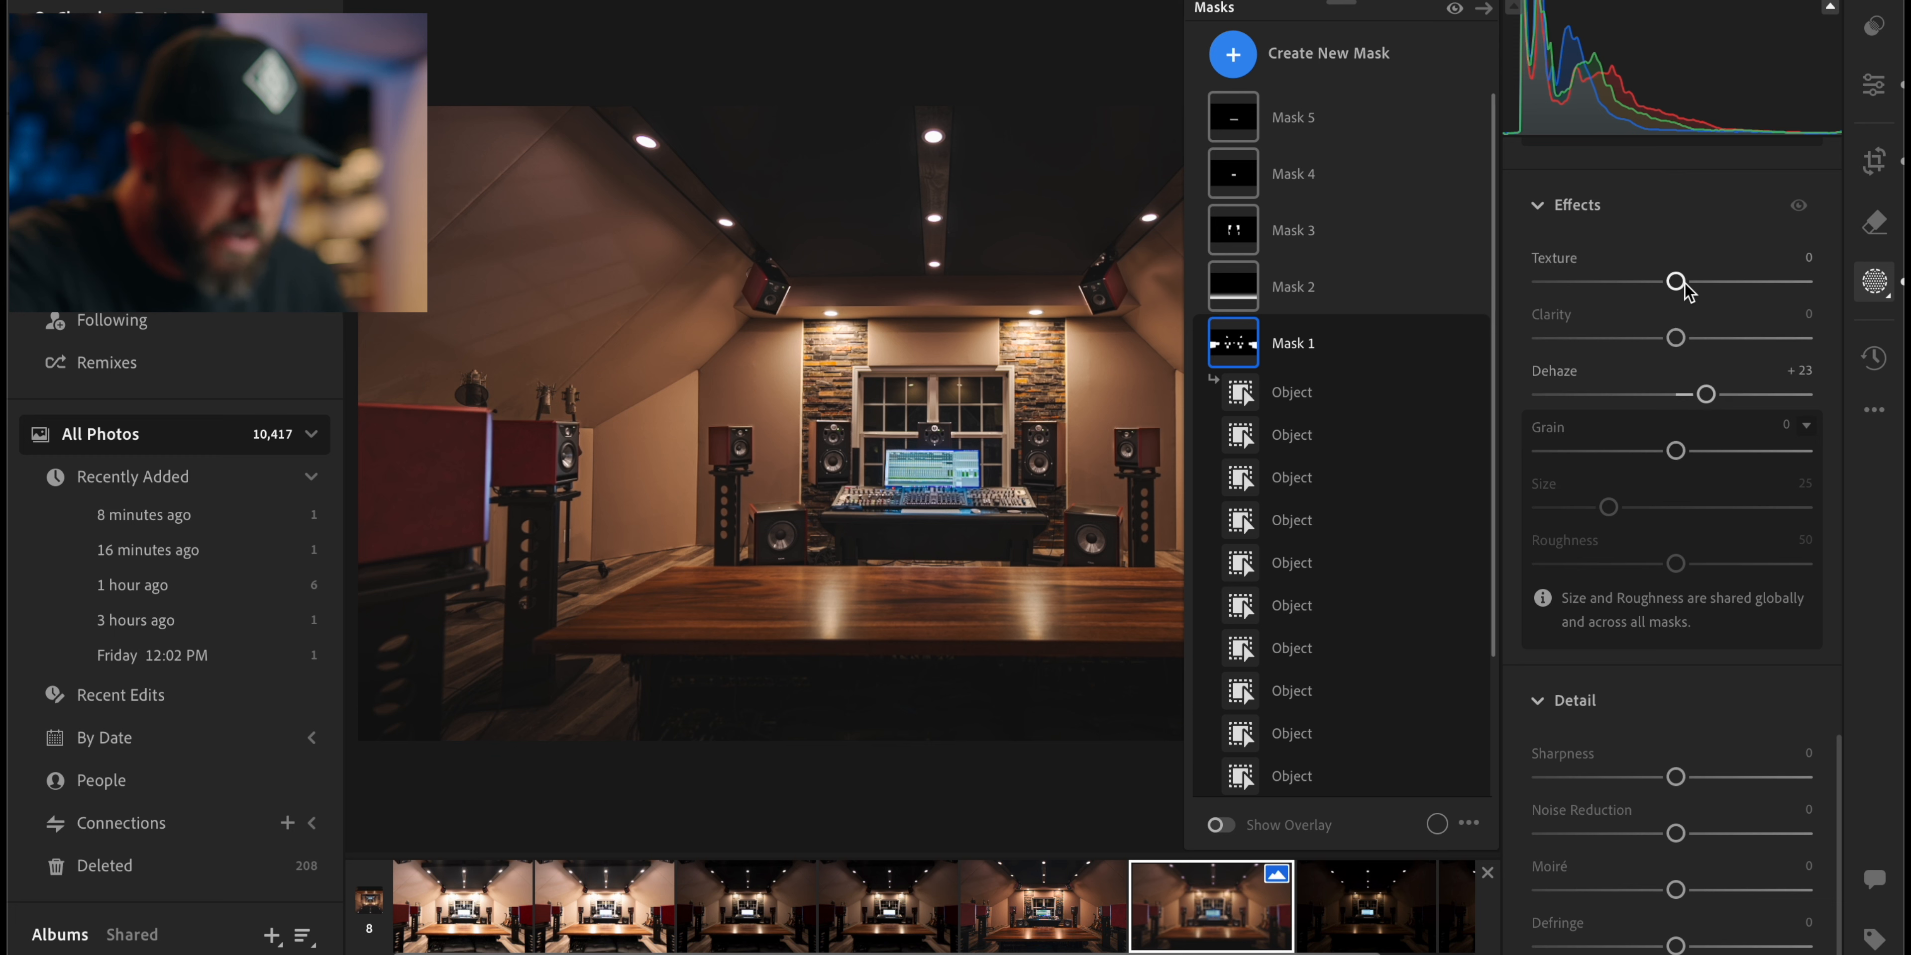
{"action": "left_click_drag", "start_coordinate": [1678, 286], "coordinate": [1722, 287]}
{"action": "left_click_drag", "start_coordinate": [1676, 776], "coordinate": [1711, 777]}
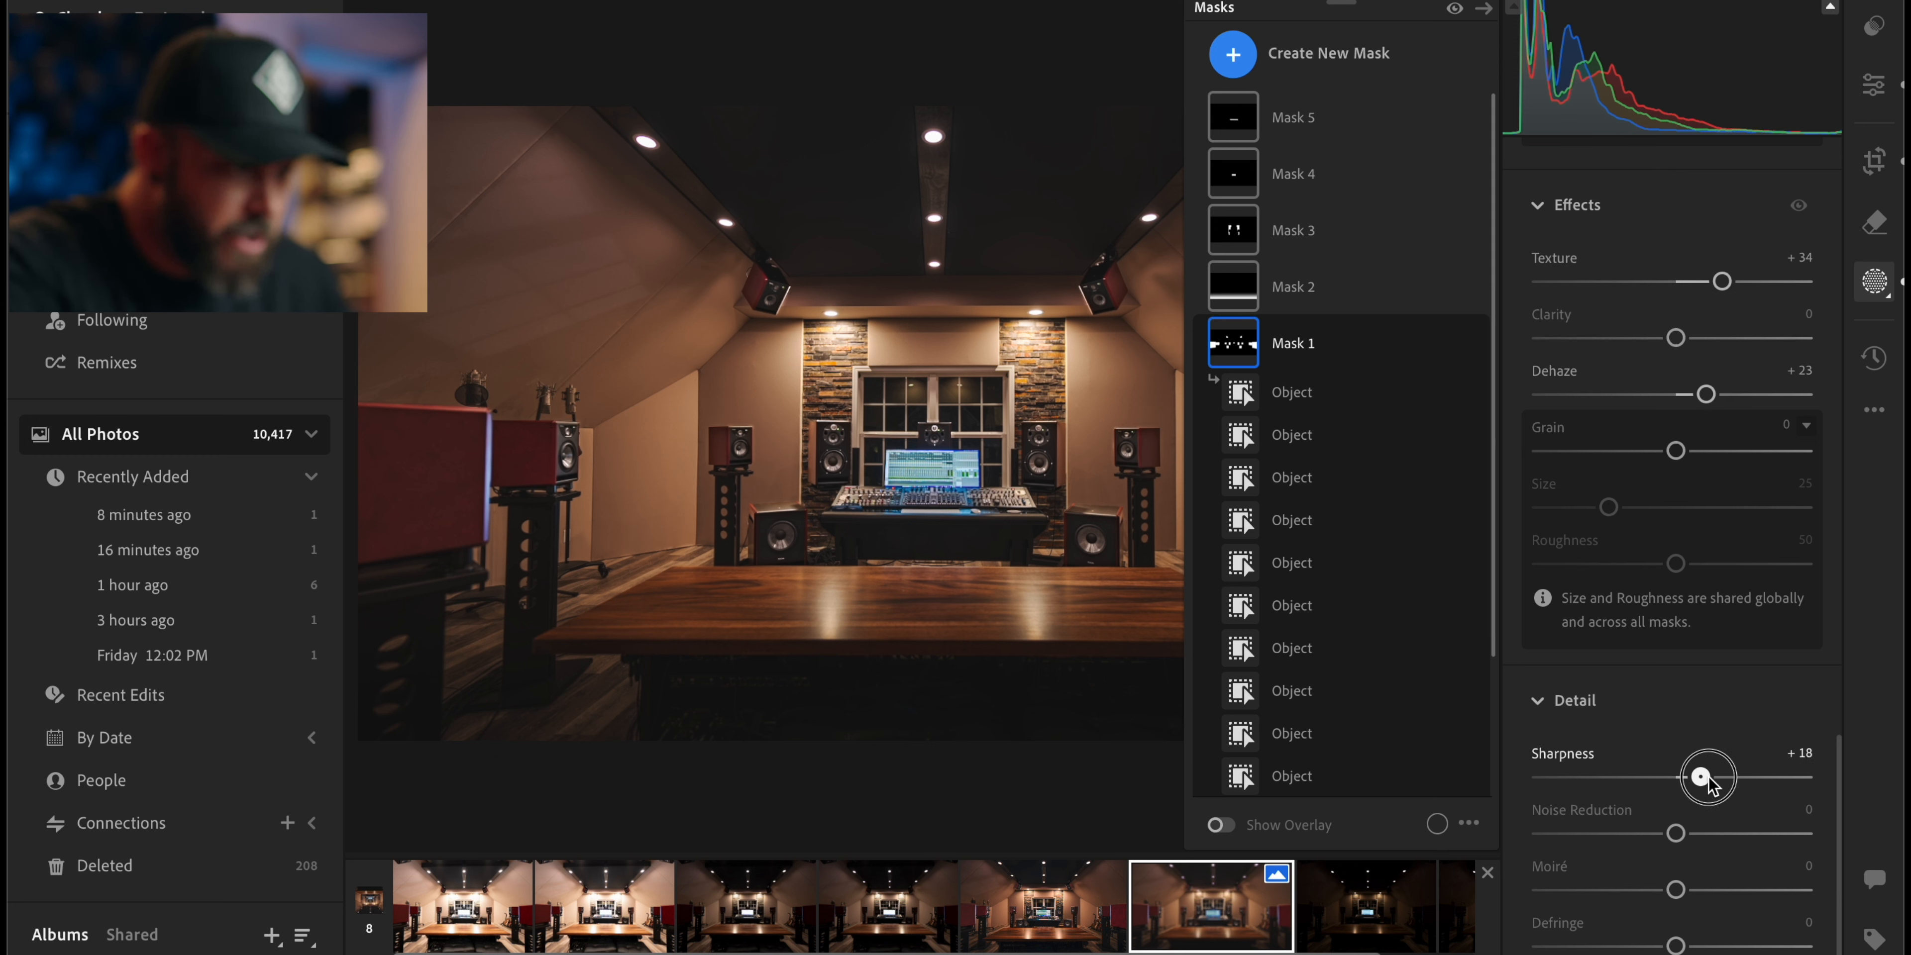
Slightly reduce the dehaze on the masked speakers
{"action": "left_click", "coordinate": [1707, 395]}
{"action": "left_click_drag", "start_coordinate": [1706, 397], "coordinate": [1700, 398]}
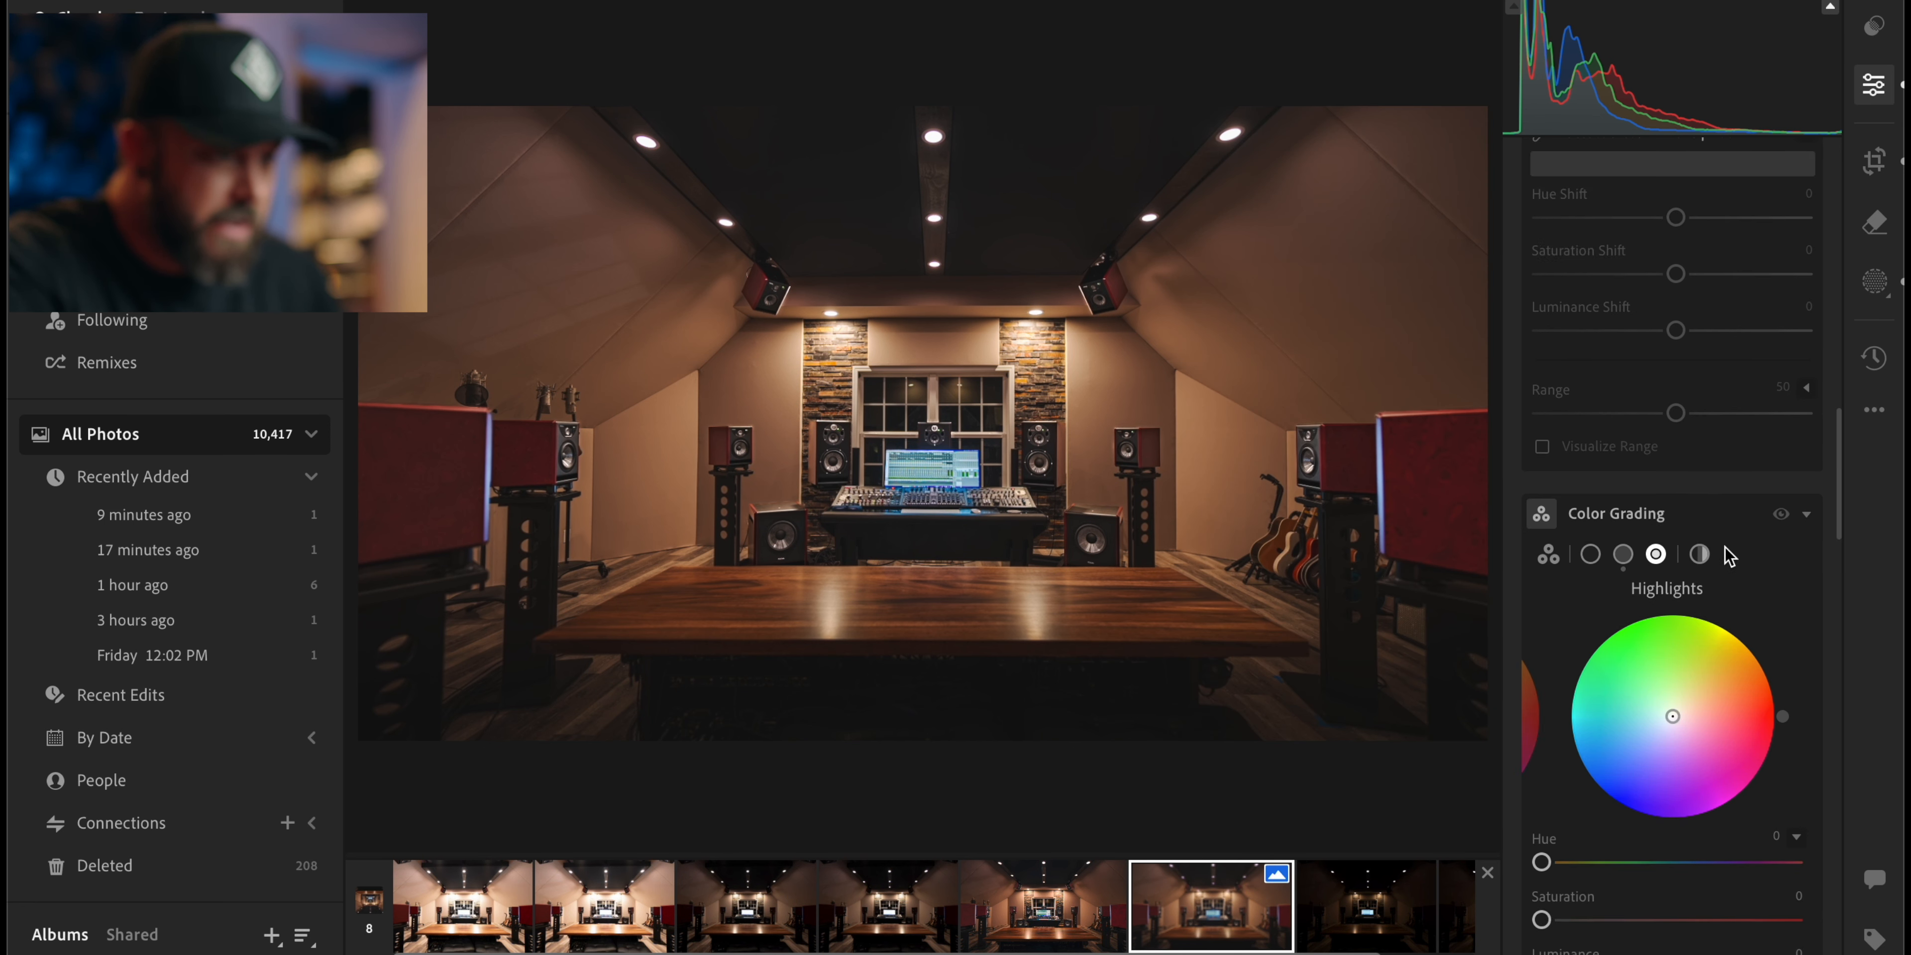
Warm the Color Grading highlights with hue 36 and saturation 45
{"action": "scroll", "coordinate": [1730, 556], "scroll_direction": "down", "scroll_amount": 3}
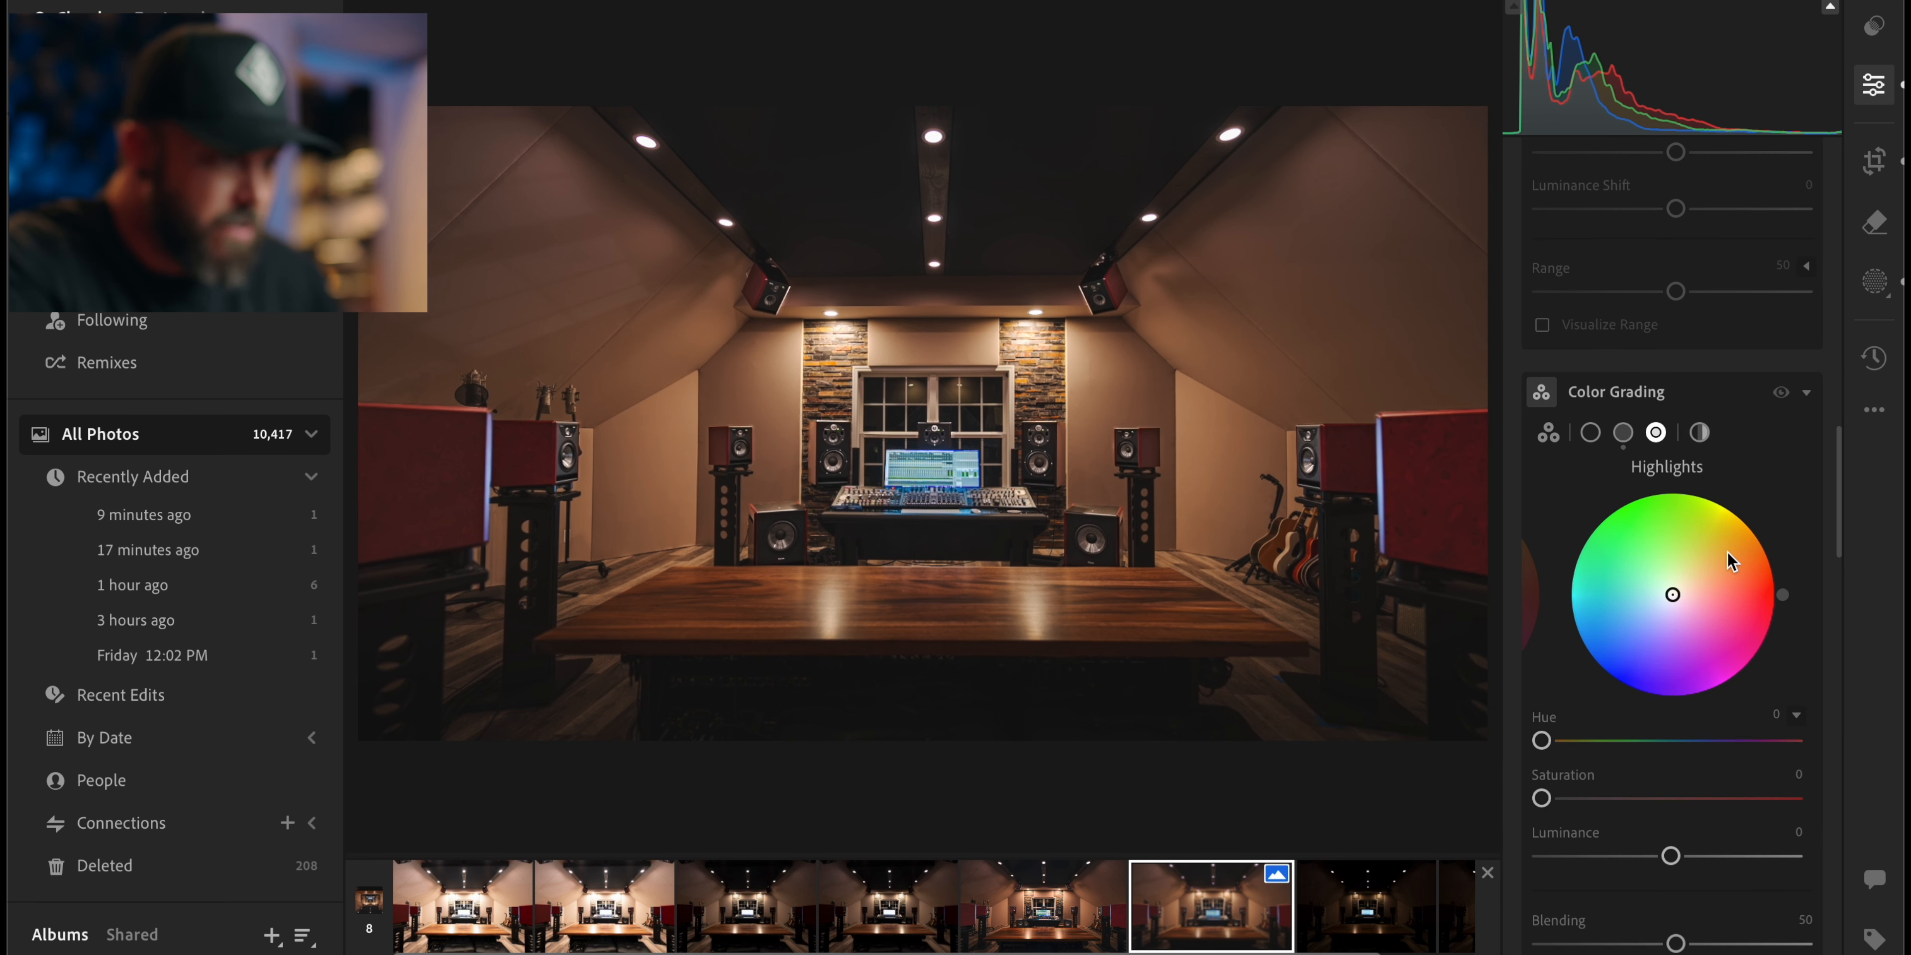
{"action": "left_click_drag", "start_coordinate": [1542, 740], "coordinate": [1564, 740]}
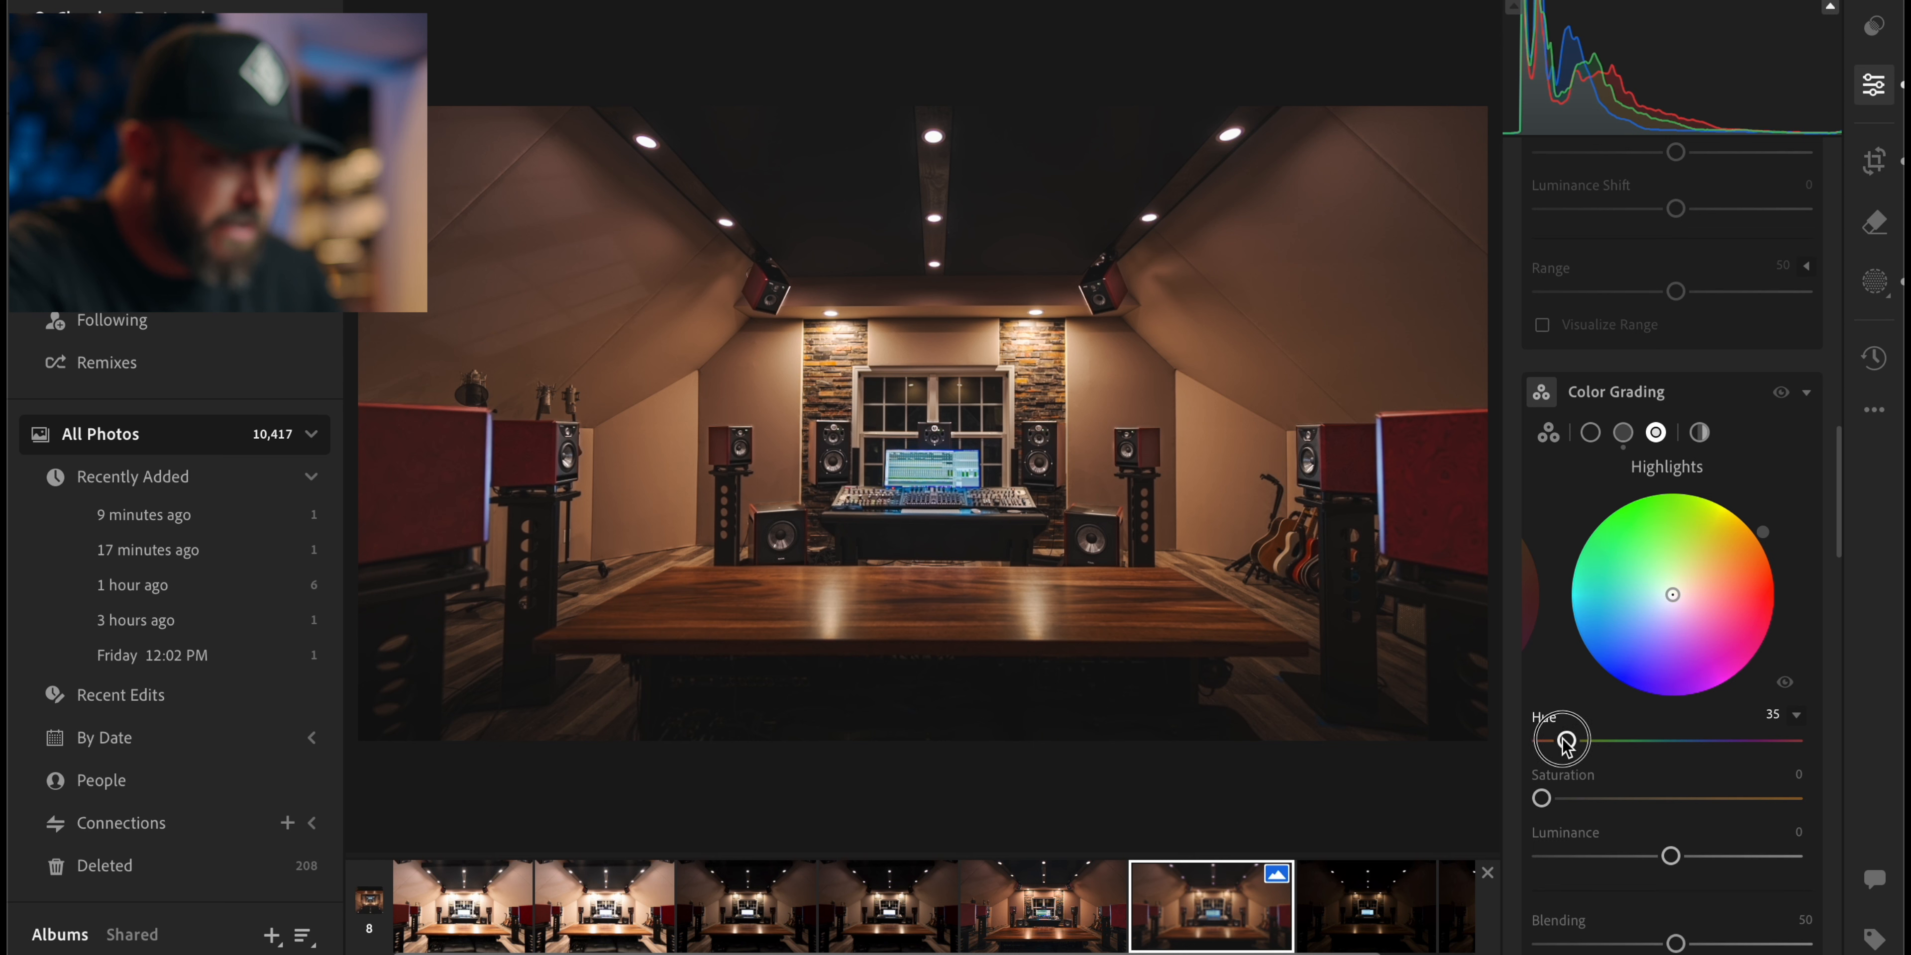
{"action": "left_click_drag", "start_coordinate": [1541, 801], "coordinate": [1660, 811]}
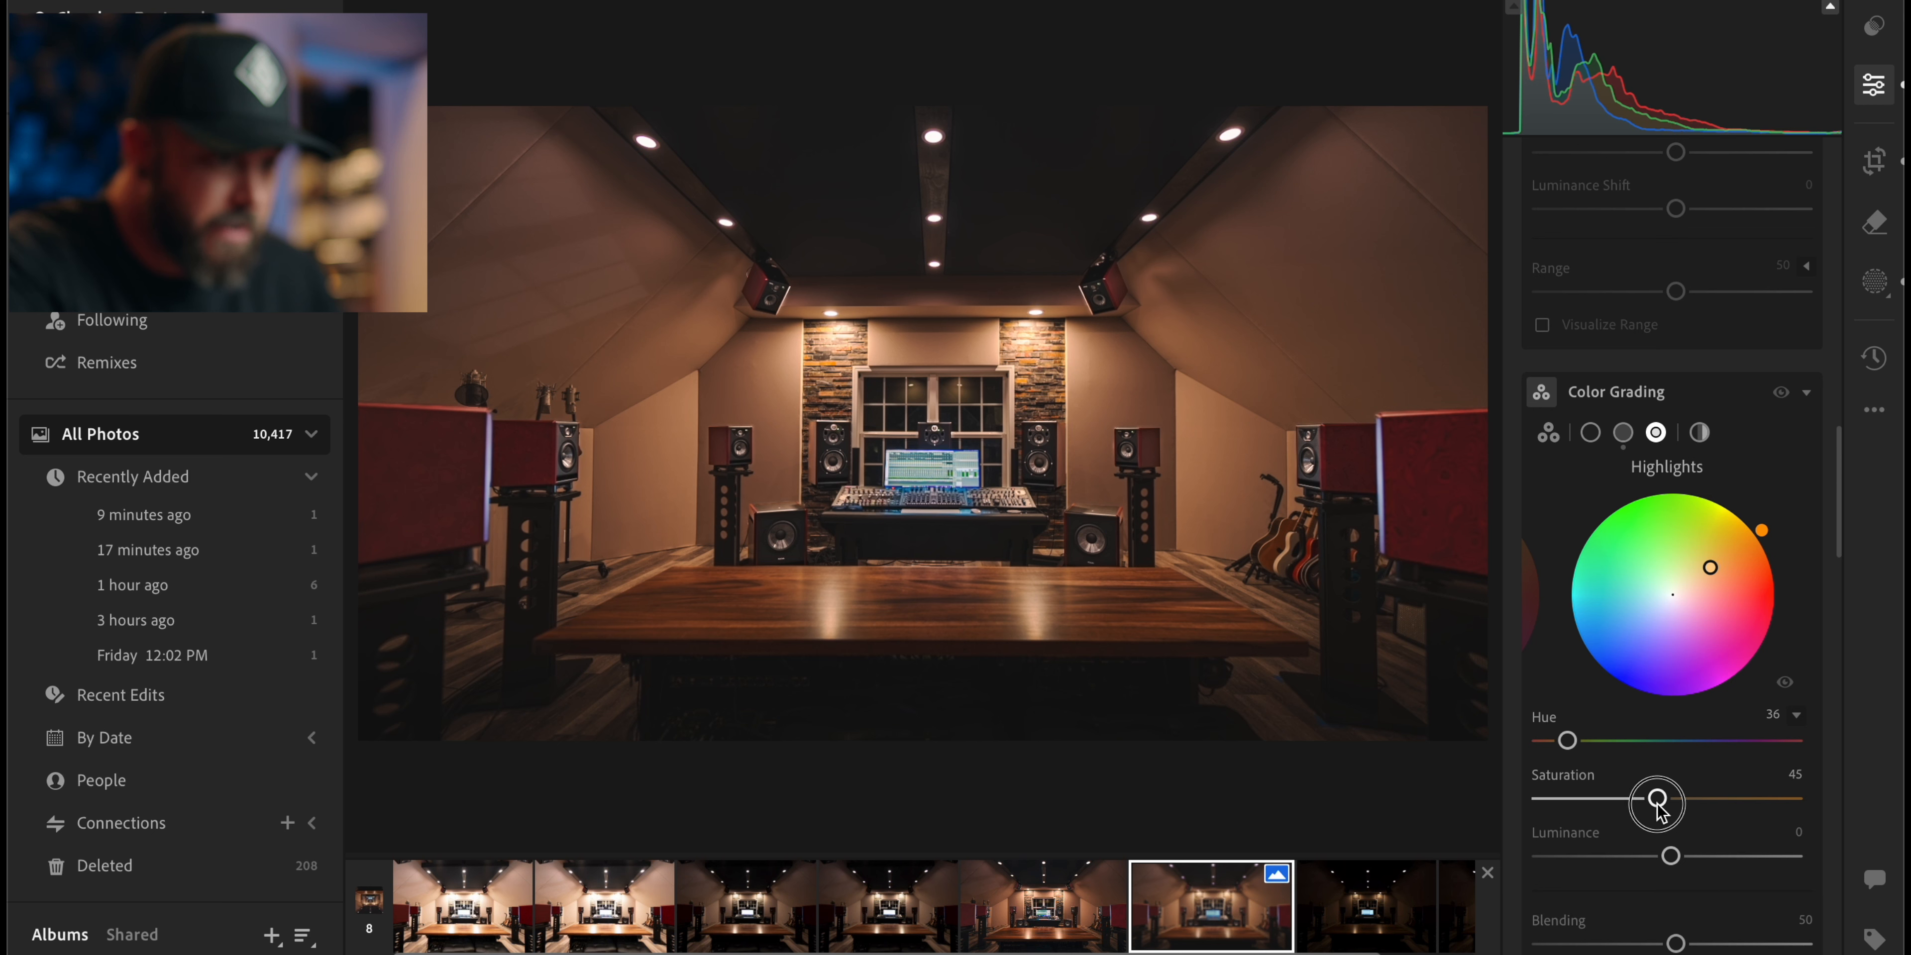
Cool the Color Grading shadows with hue 208 and saturation 10
{"action": "left_click", "coordinate": [1595, 440]}
{"action": "left_click_drag", "start_coordinate": [1544, 742], "coordinate": [1691, 740]}
{"action": "left_click_drag", "start_coordinate": [1549, 798], "coordinate": [1574, 802]}
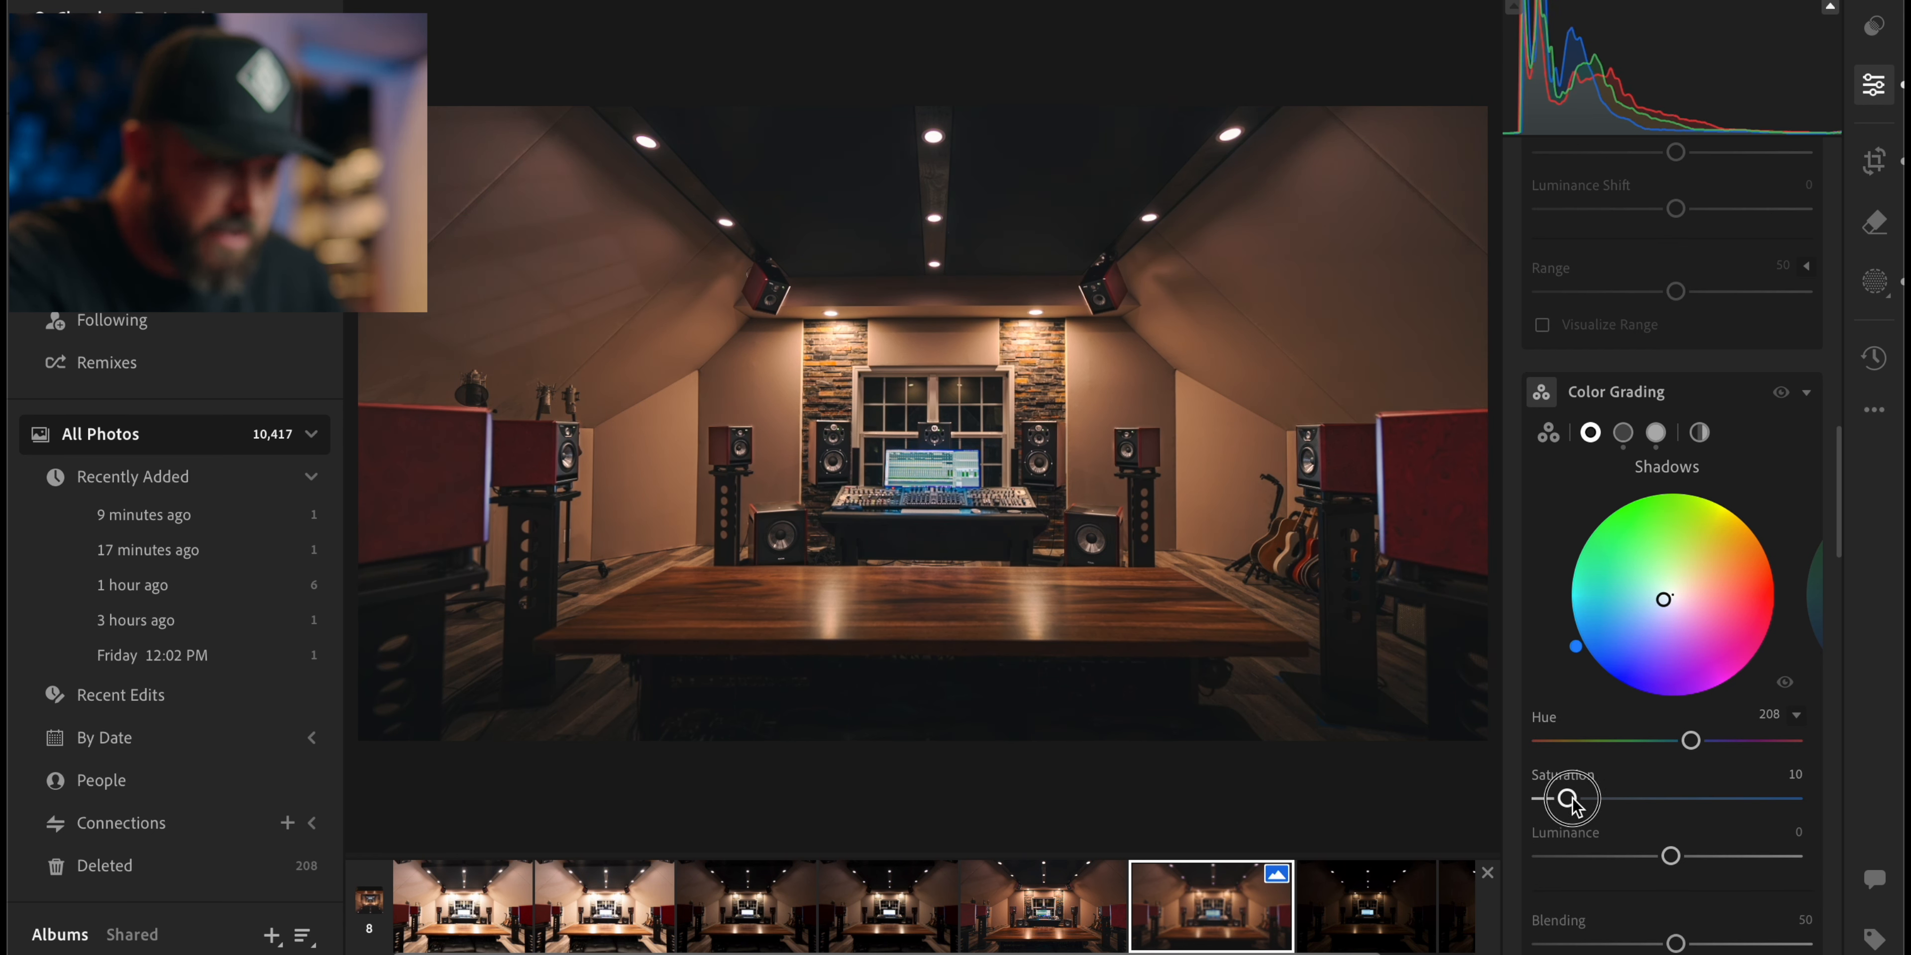
Set the photo's overall highlights to -69, shadows to +70 and exposure to +0.45
{"action": "scroll", "coordinate": [1602, 594], "scroll_direction": "up", "scroll_amount": 10}
{"action": "left_click_drag", "start_coordinate": [1660, 280], "coordinate": [1578, 281]}
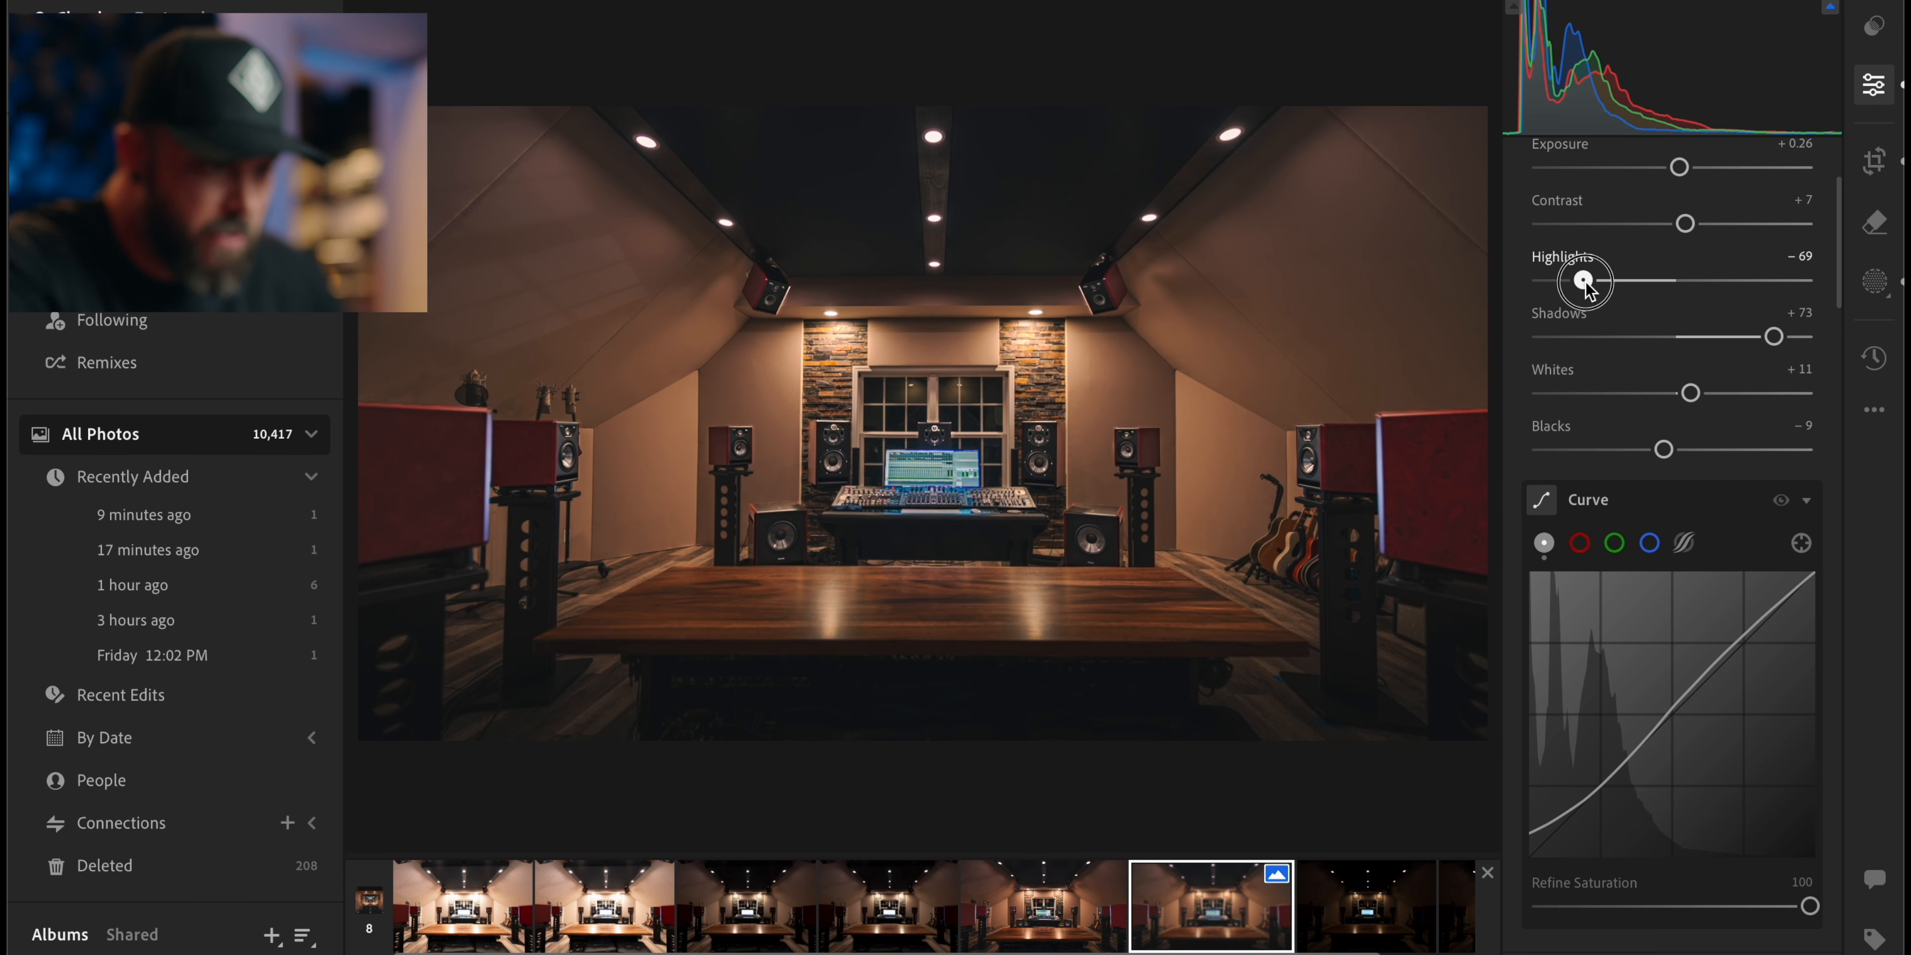
{"action": "left_click_drag", "start_coordinate": [1773, 337], "coordinate": [1769, 337]}
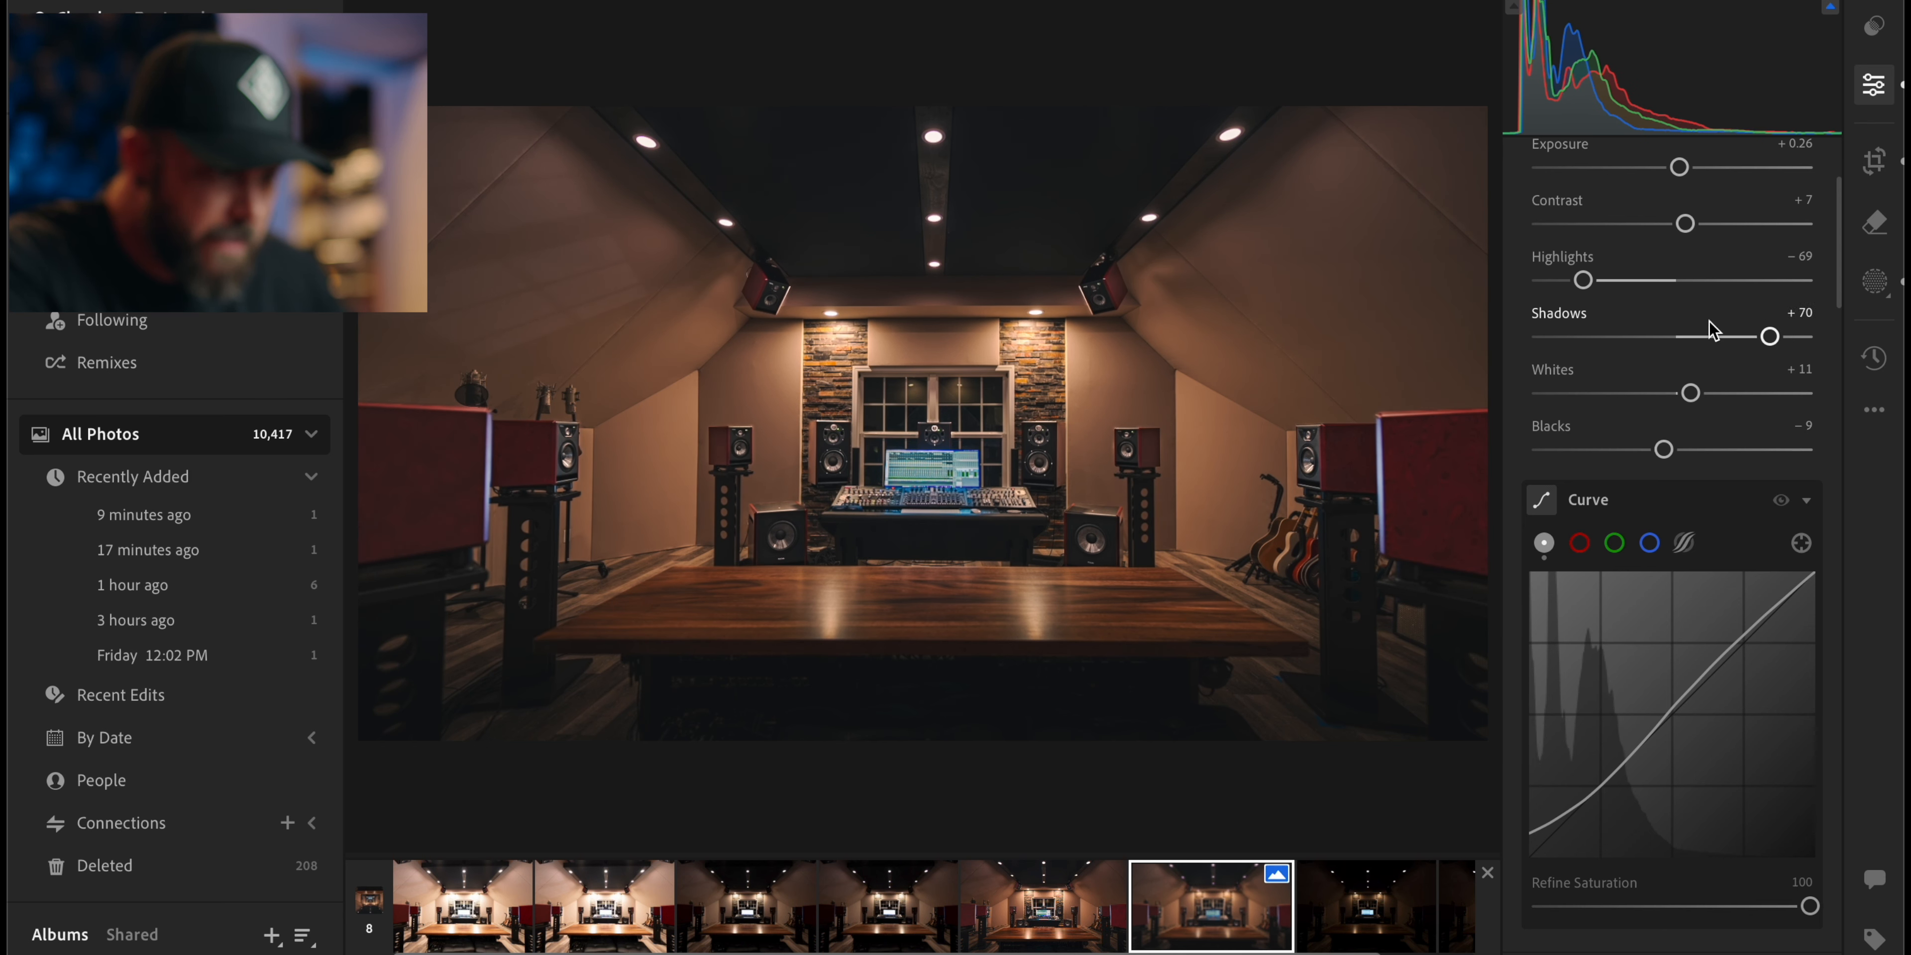
{"action": "scroll", "coordinate": [1711, 327], "scroll_direction": "up", "scroll_amount": 3}
{"action": "scroll", "coordinate": [1682, 430], "scroll_direction": "down", "scroll_amount": 1}
{"action": "left_click_drag", "start_coordinate": [1682, 429], "coordinate": [1684, 427]}
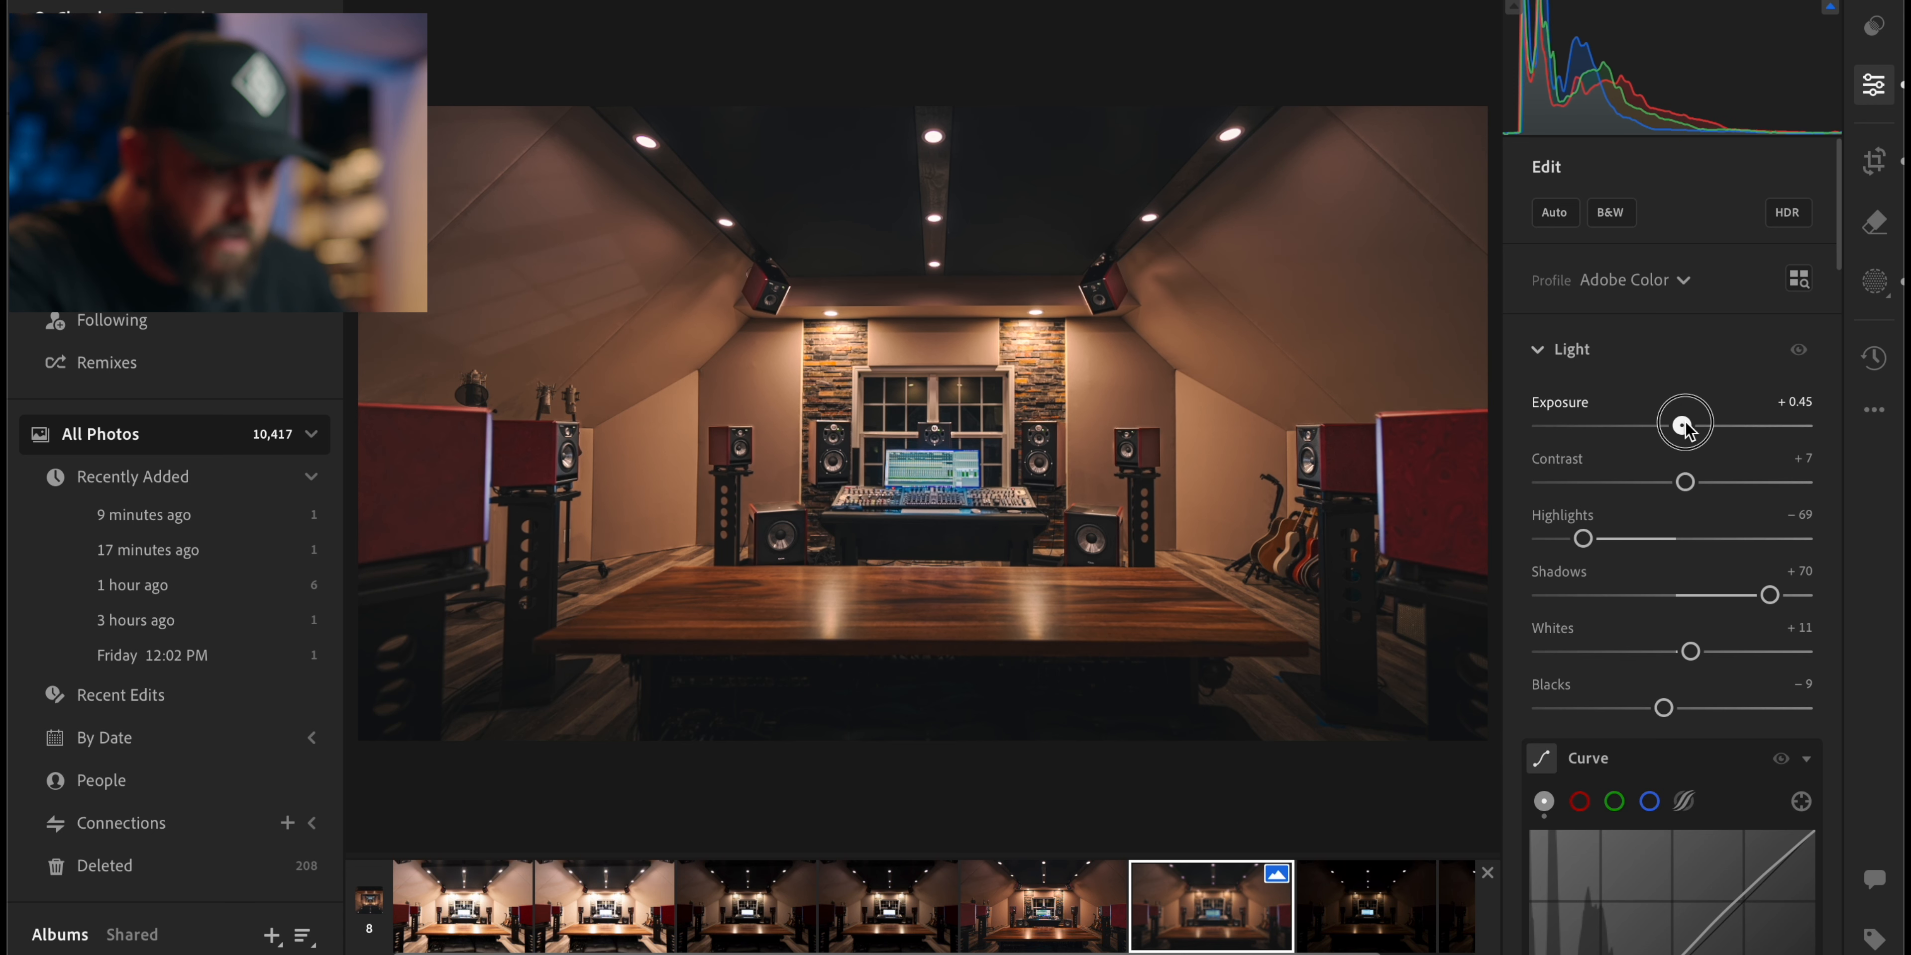
{"action": "left_click_drag", "start_coordinate": [1684, 426], "coordinate": [1684, 427]}
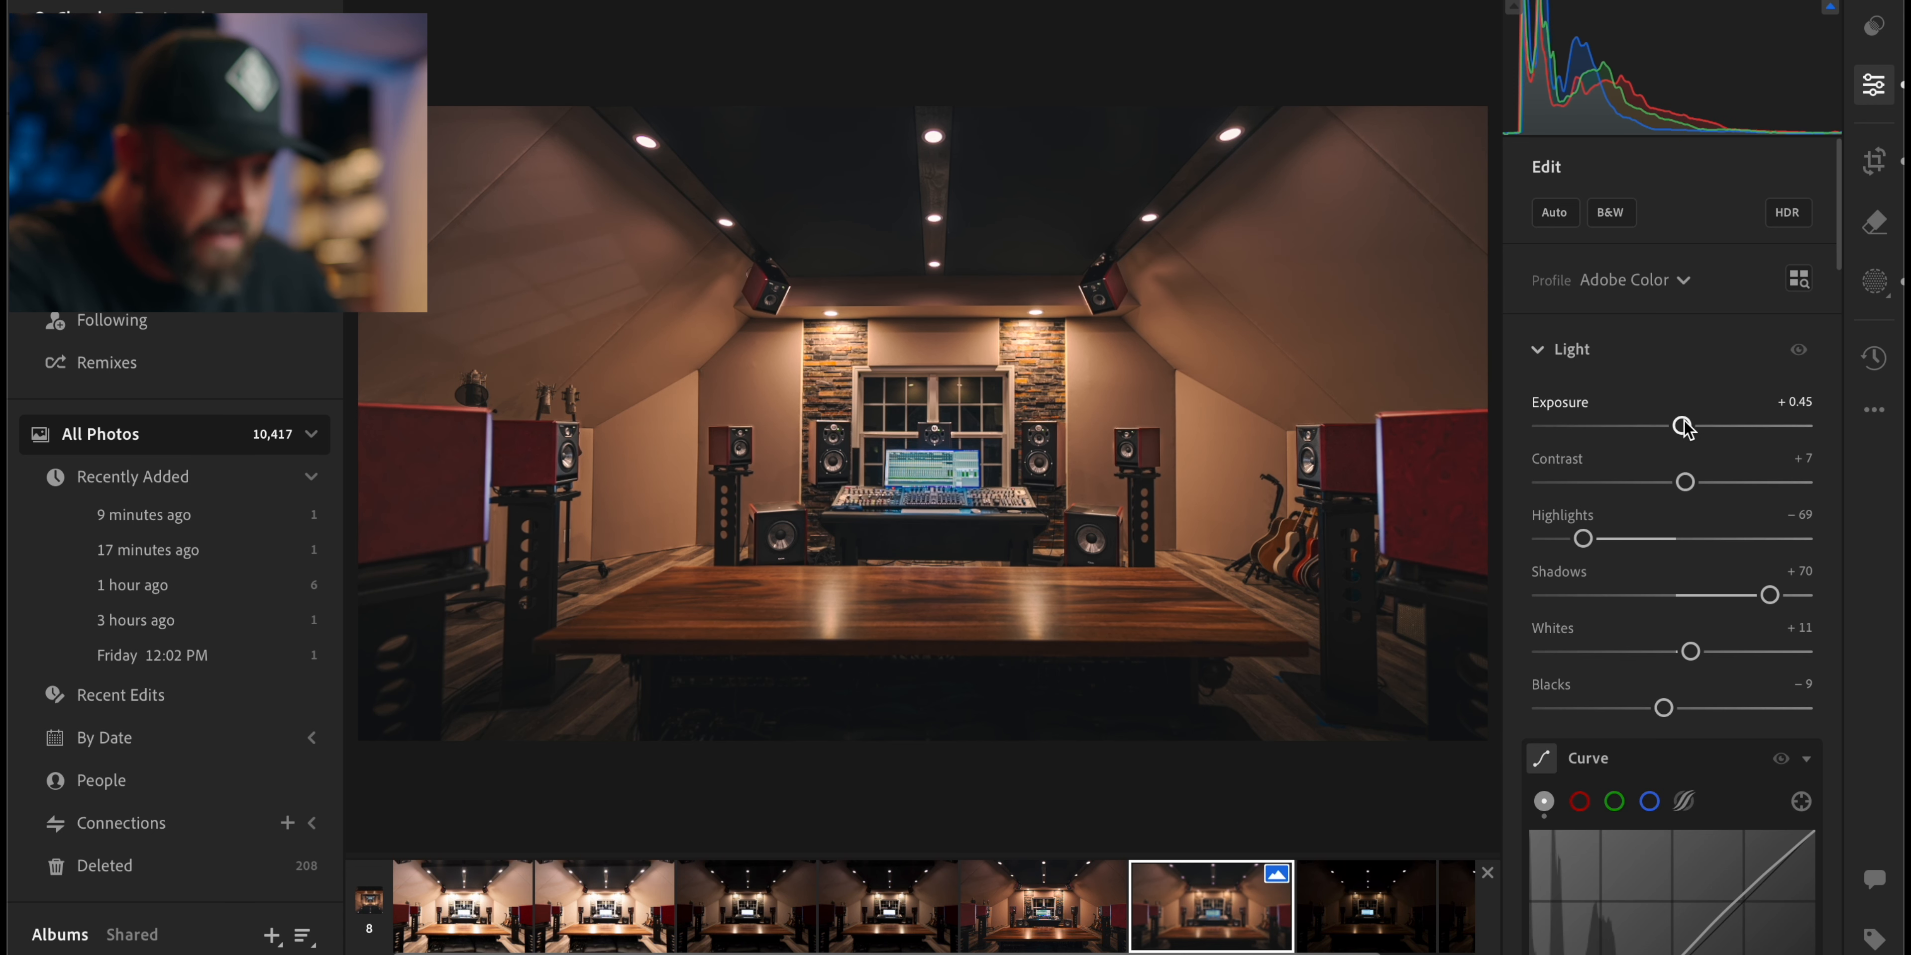
Tighten the 16 x 9 crop slightly and shift the photo down within it to show more ceiling
{"action": "left_click", "coordinate": [1874, 160]}
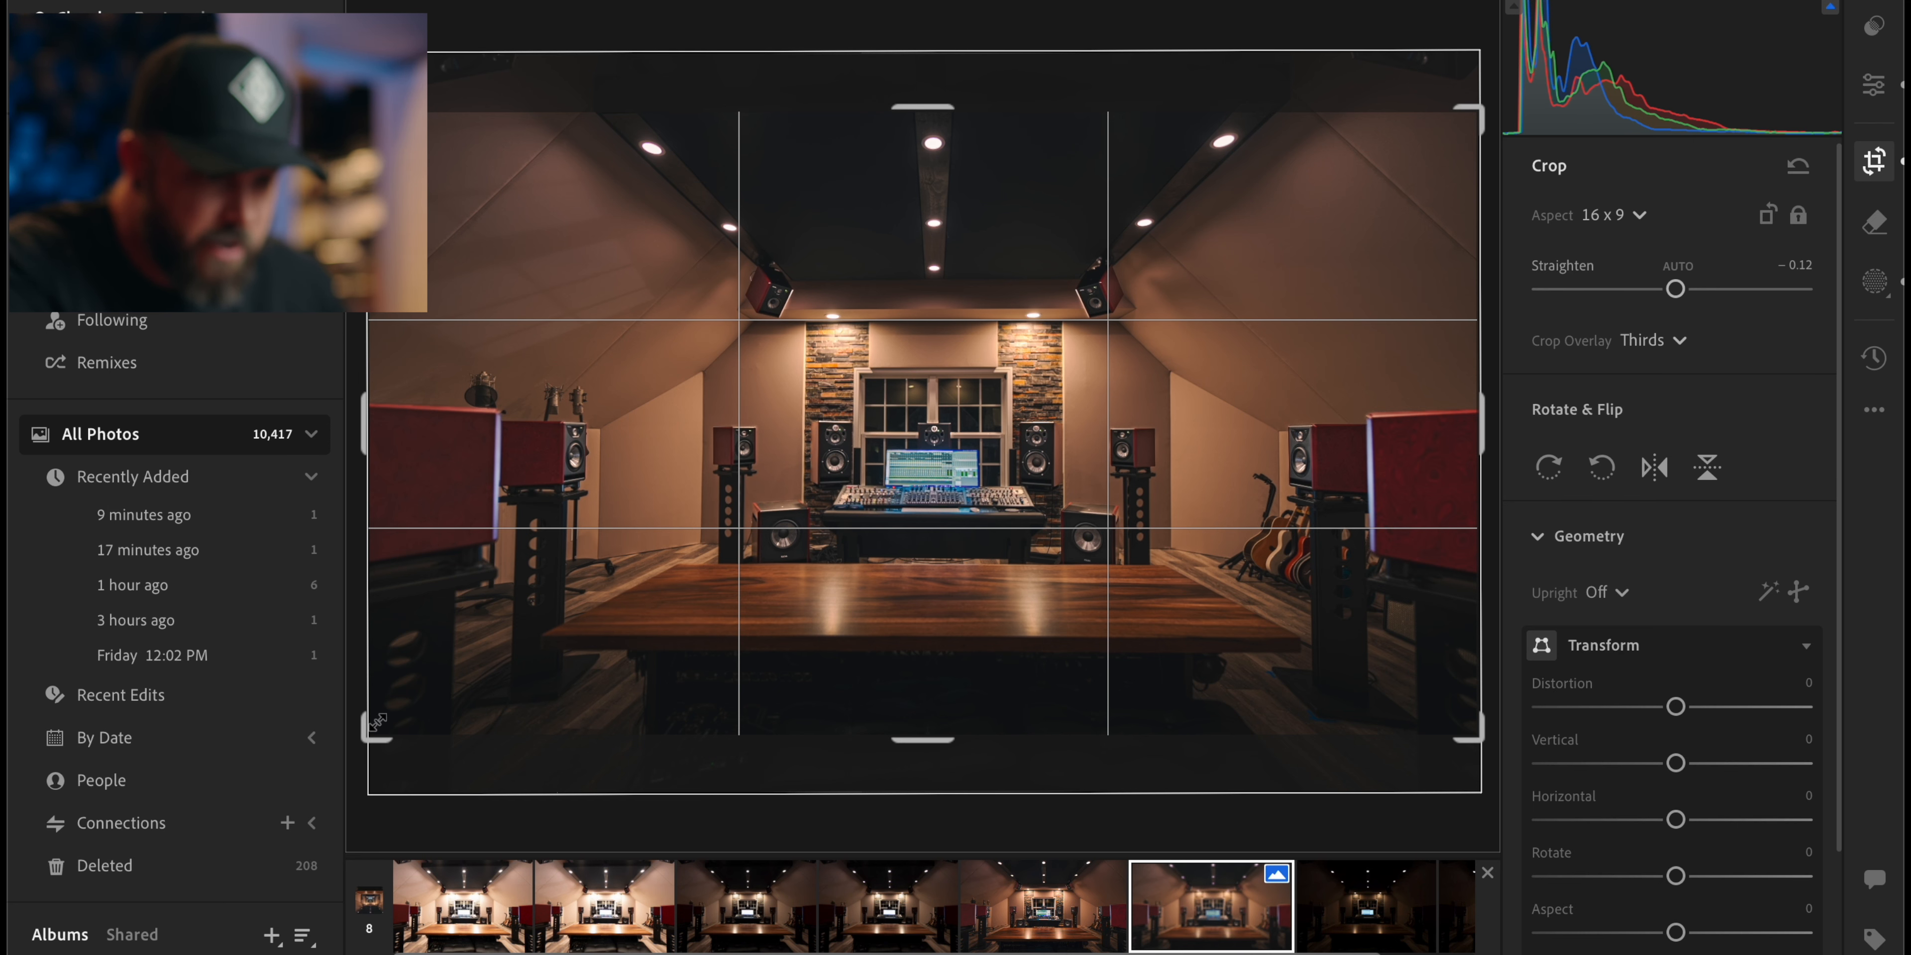
{"action": "left_click_drag", "start_coordinate": [371, 733], "coordinate": [377, 732]}
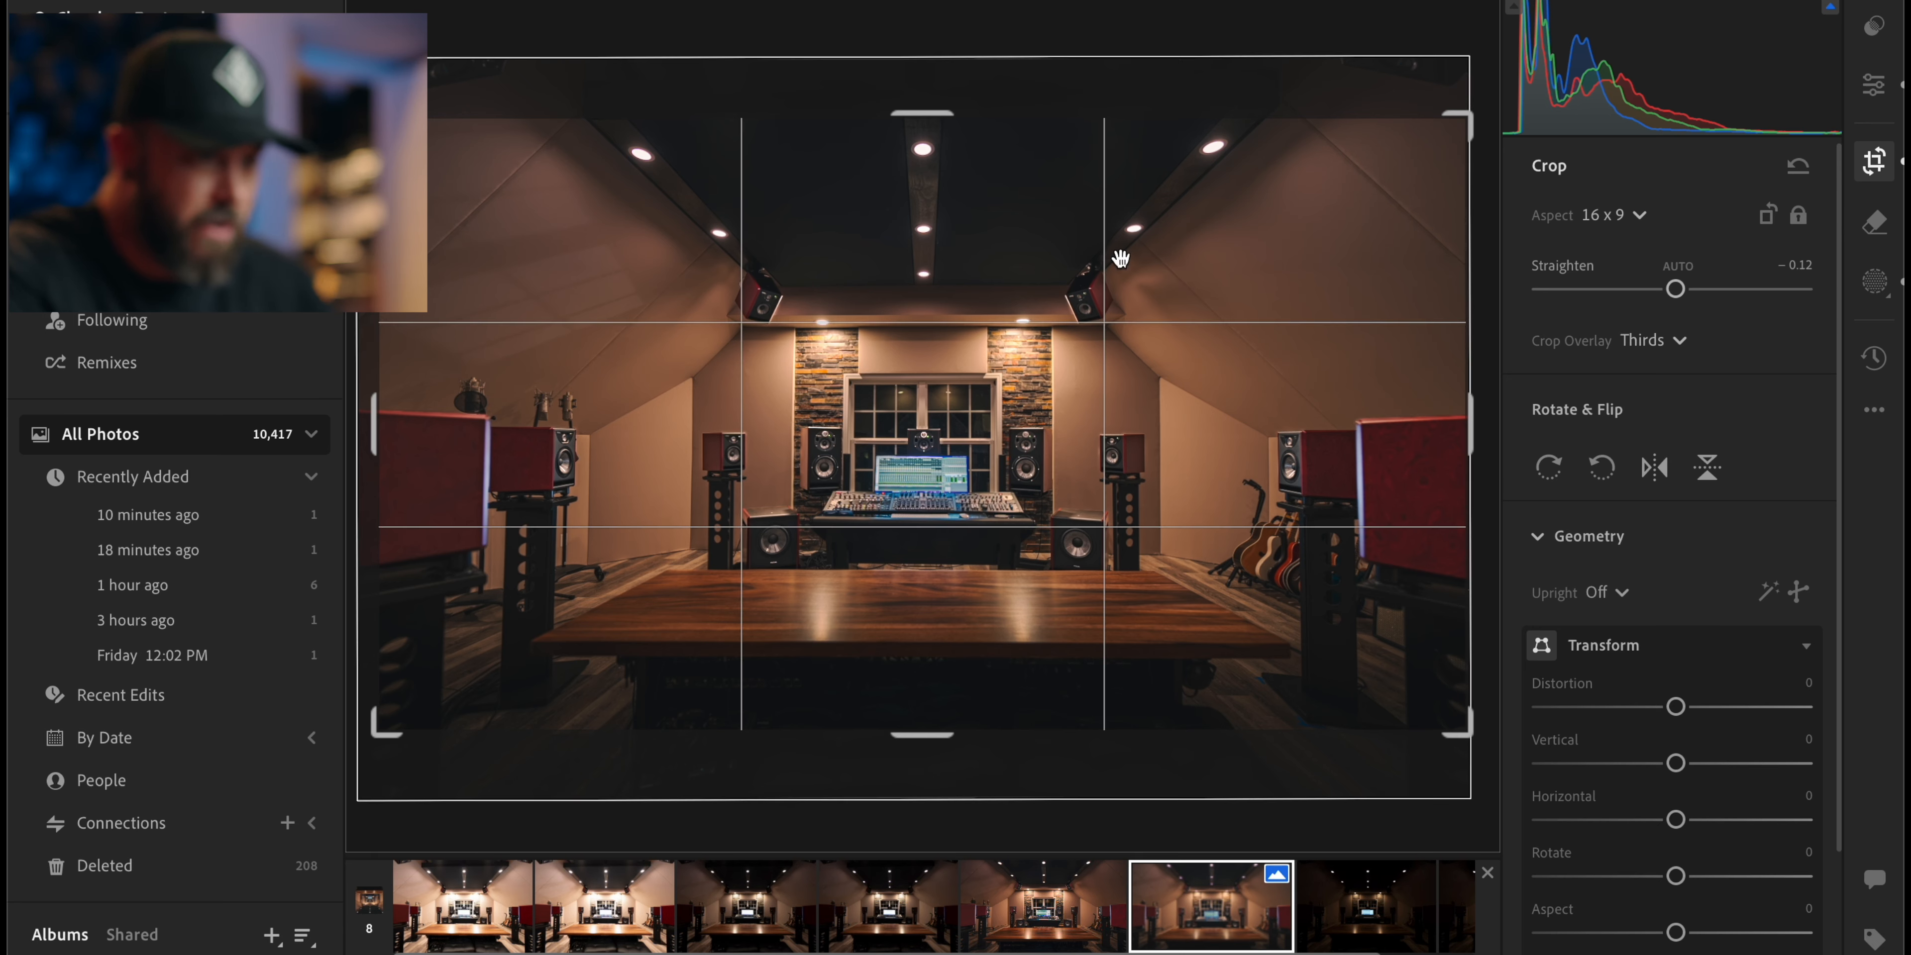
{"action": "left_click_drag", "start_coordinate": [1080, 276], "coordinate": [1081, 297]}
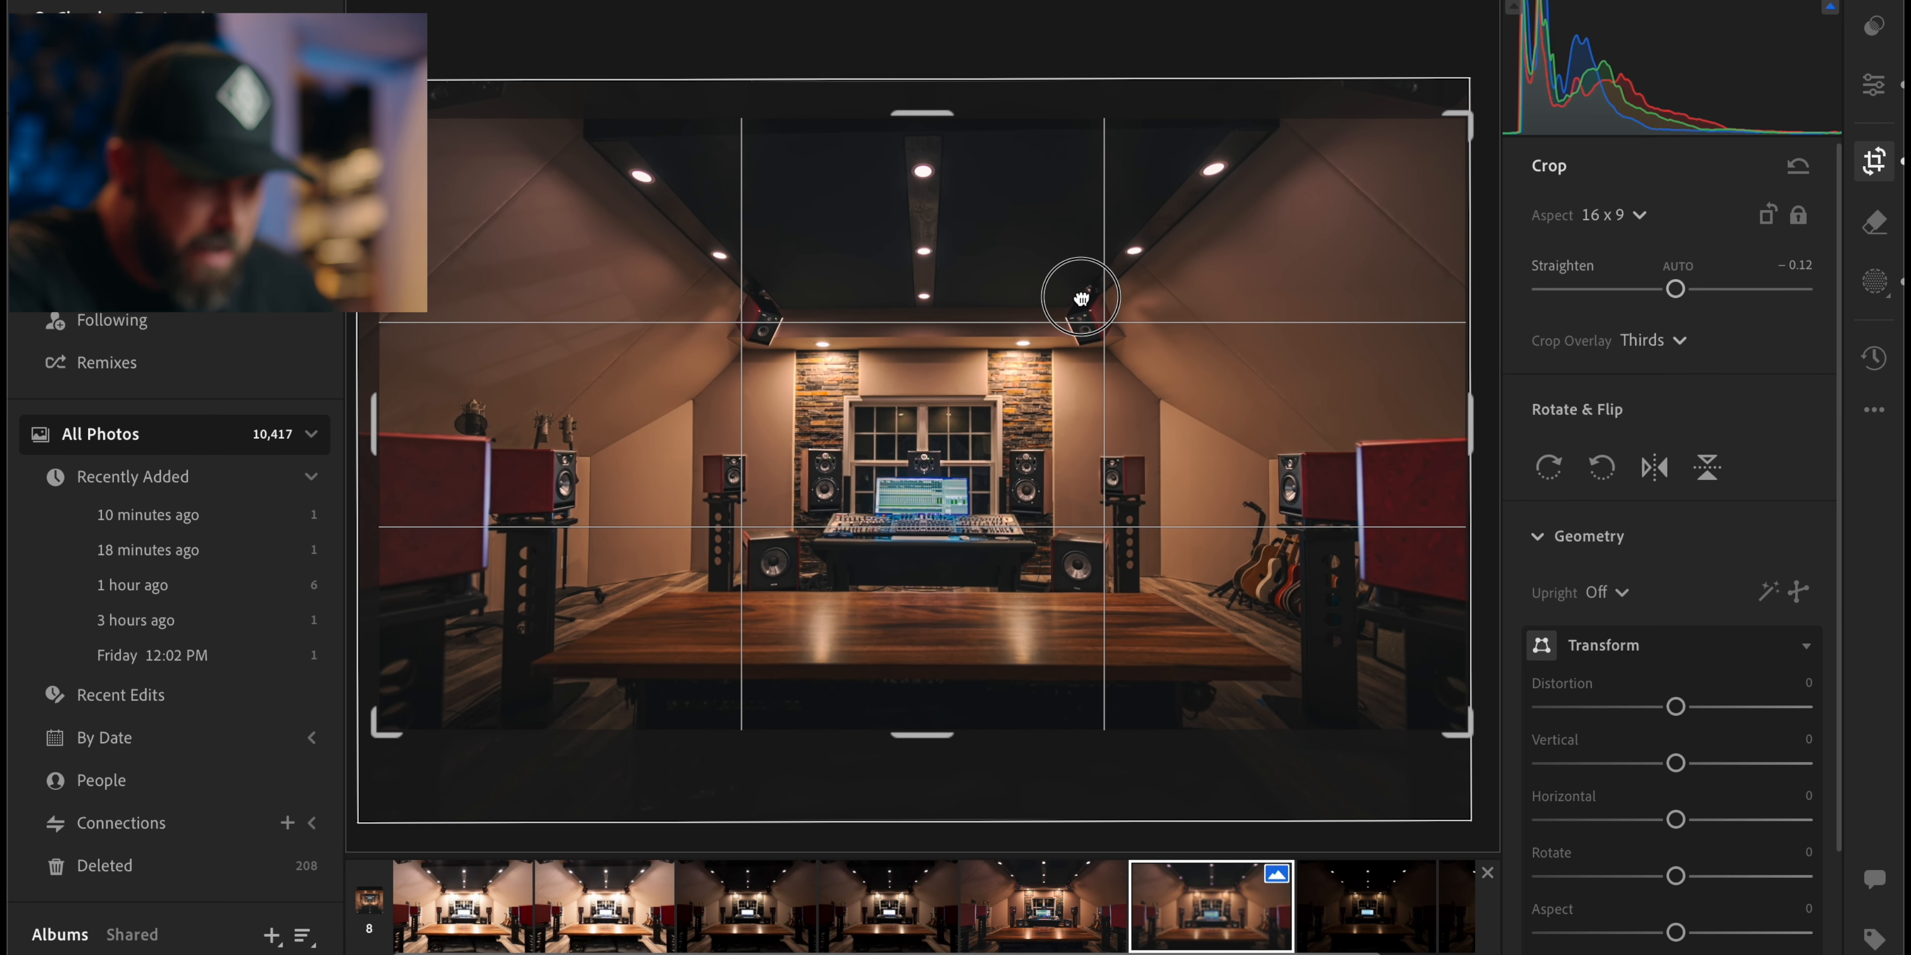
{"action": "left_click_drag", "start_coordinate": [920, 182], "coordinate": [920, 182]}
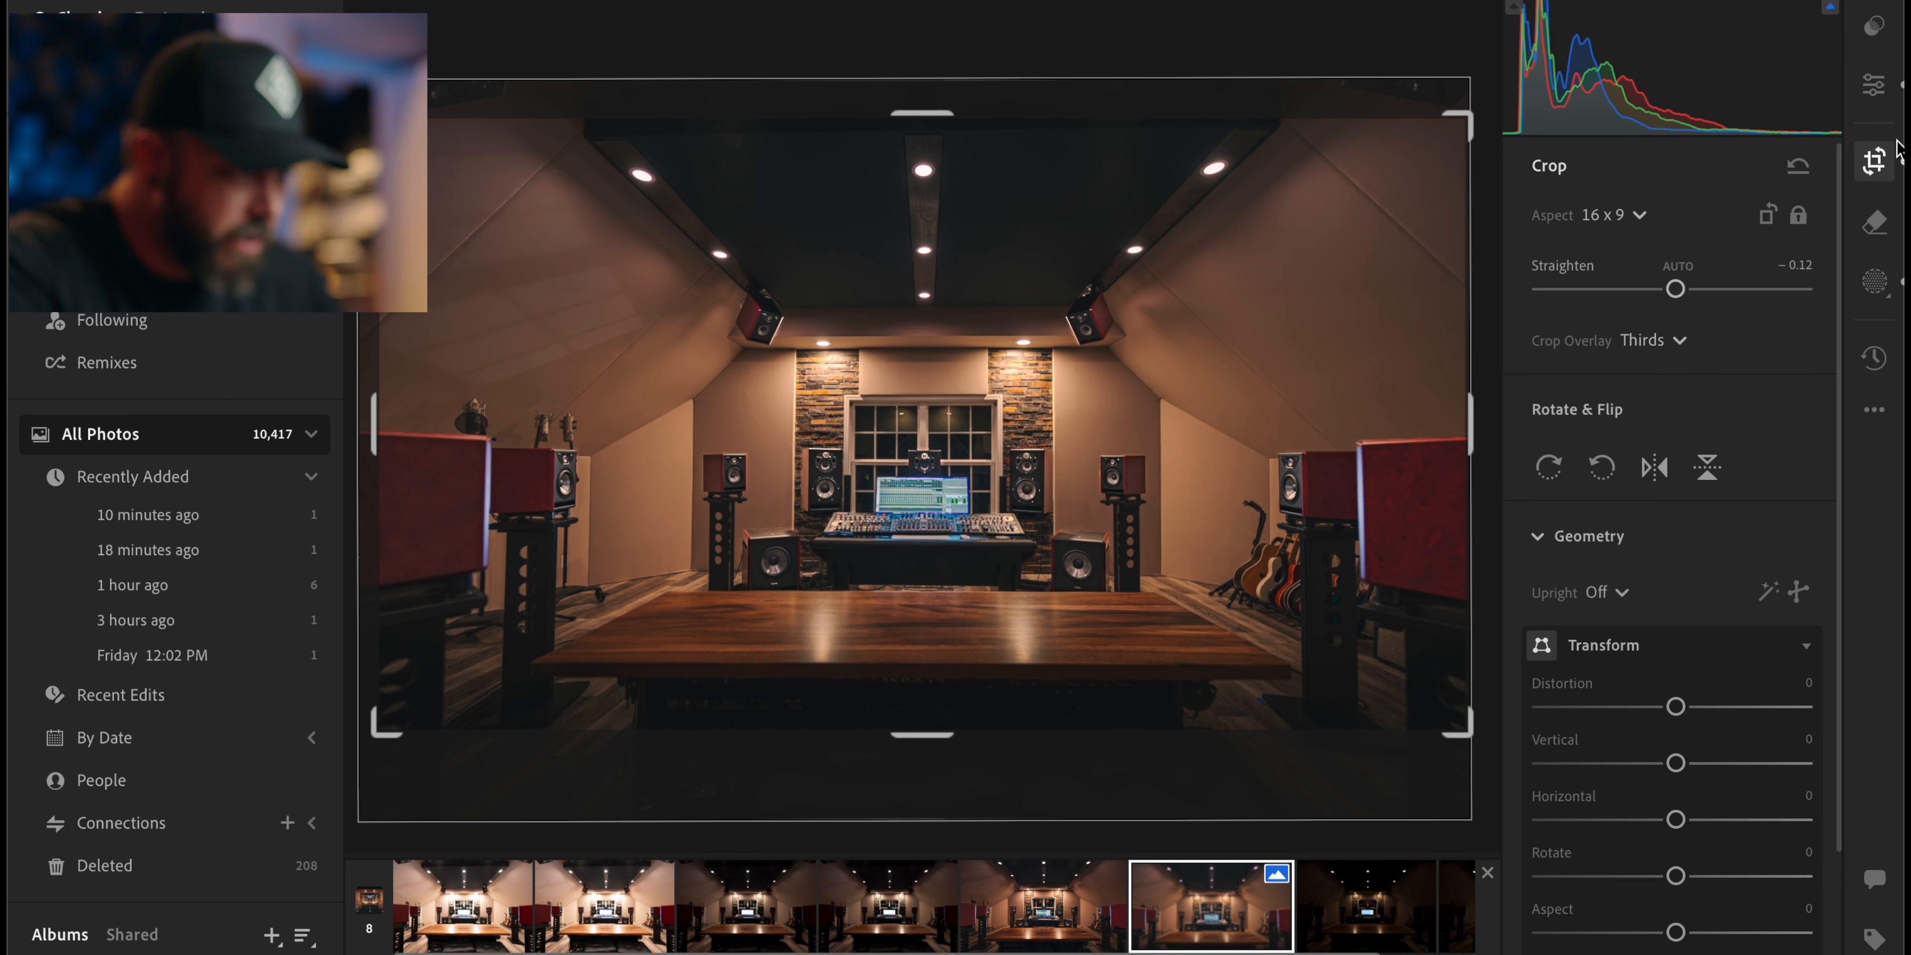
Correct the photo's geometry with distortion -1 and horizontal -2
{"action": "scroll", "coordinate": [1660, 467], "scroll_direction": "down", "scroll_amount": 3}
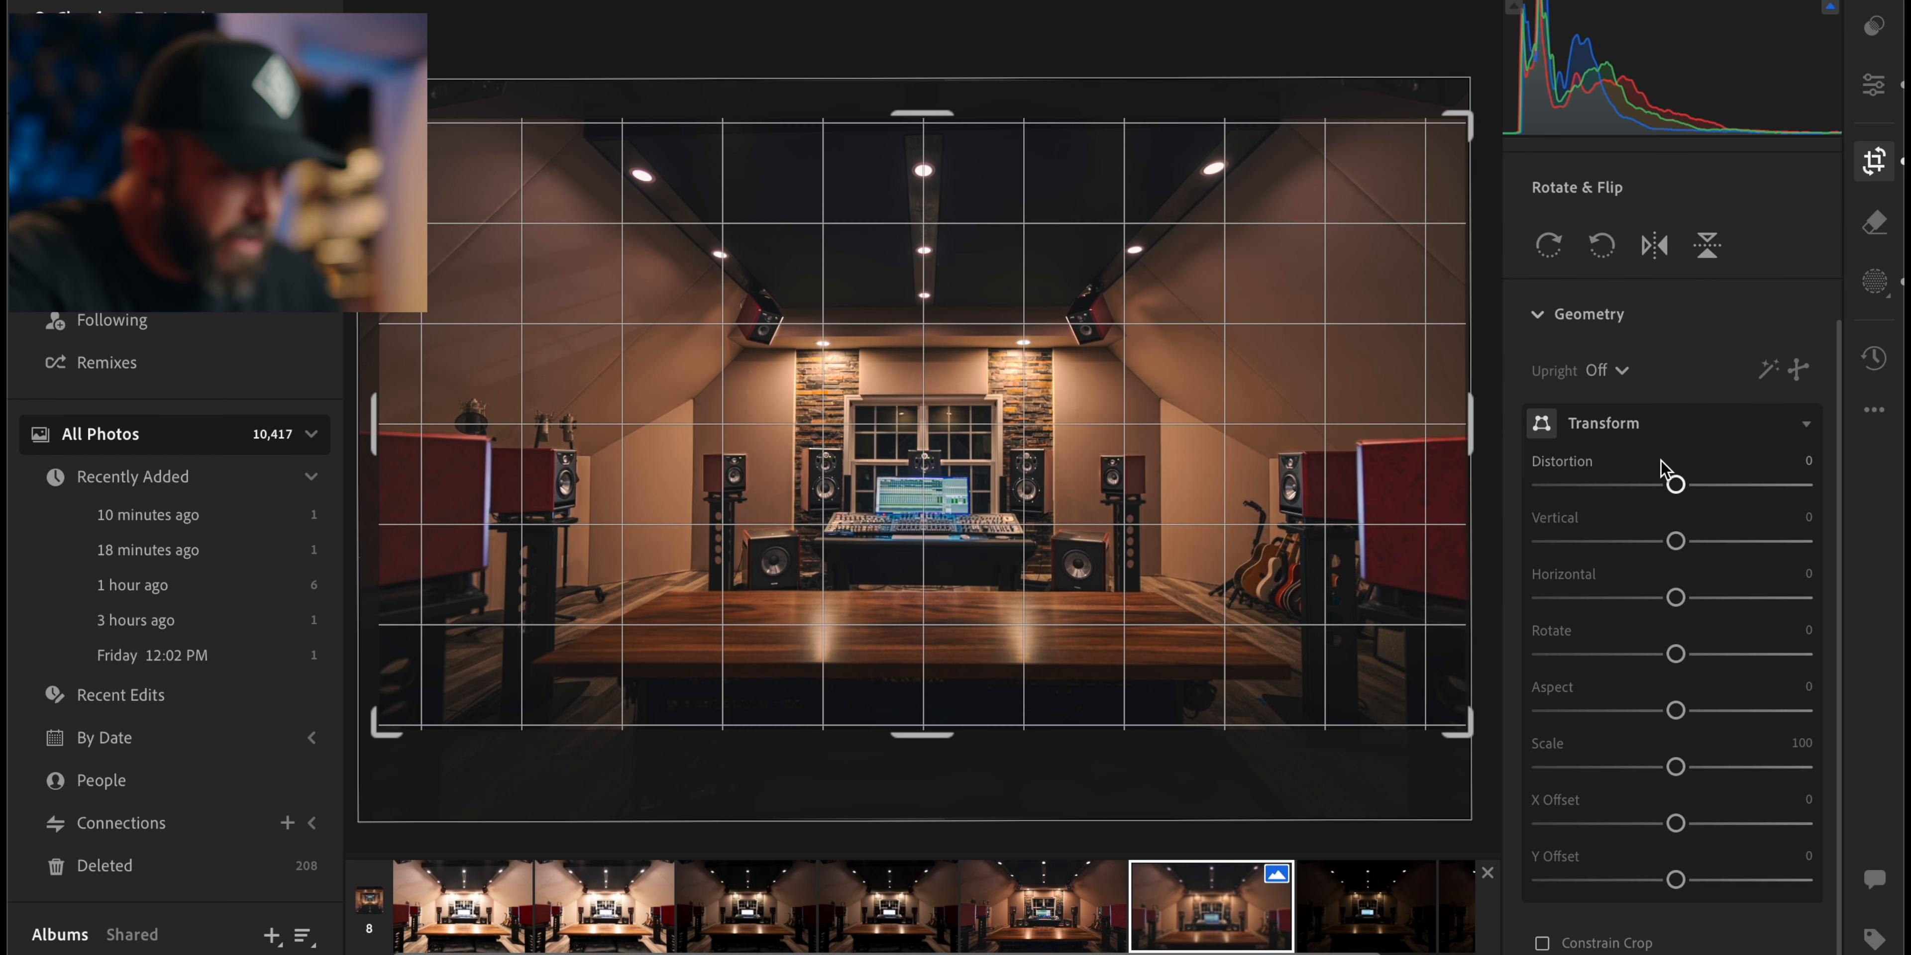
{"action": "left_click_drag", "start_coordinate": [1676, 493], "coordinate": [1674, 493]}
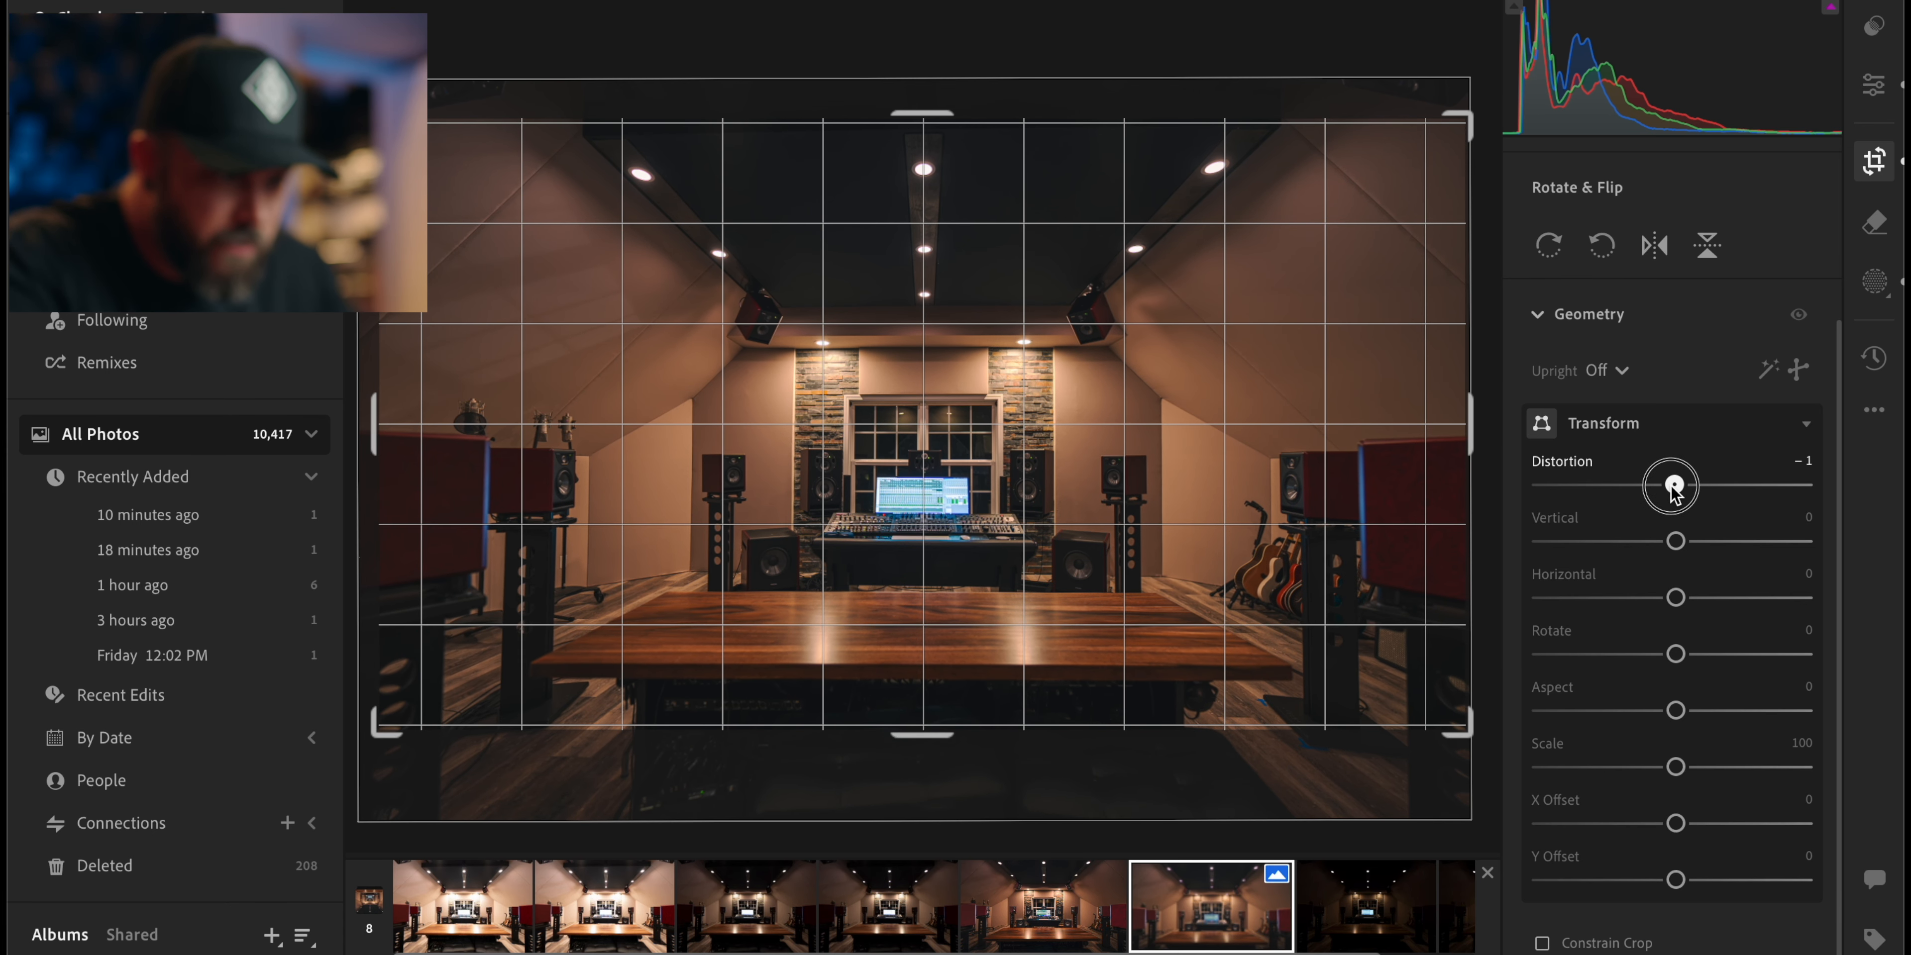
{"action": "left_click_drag", "start_coordinate": [1675, 598], "coordinate": [1672, 598]}
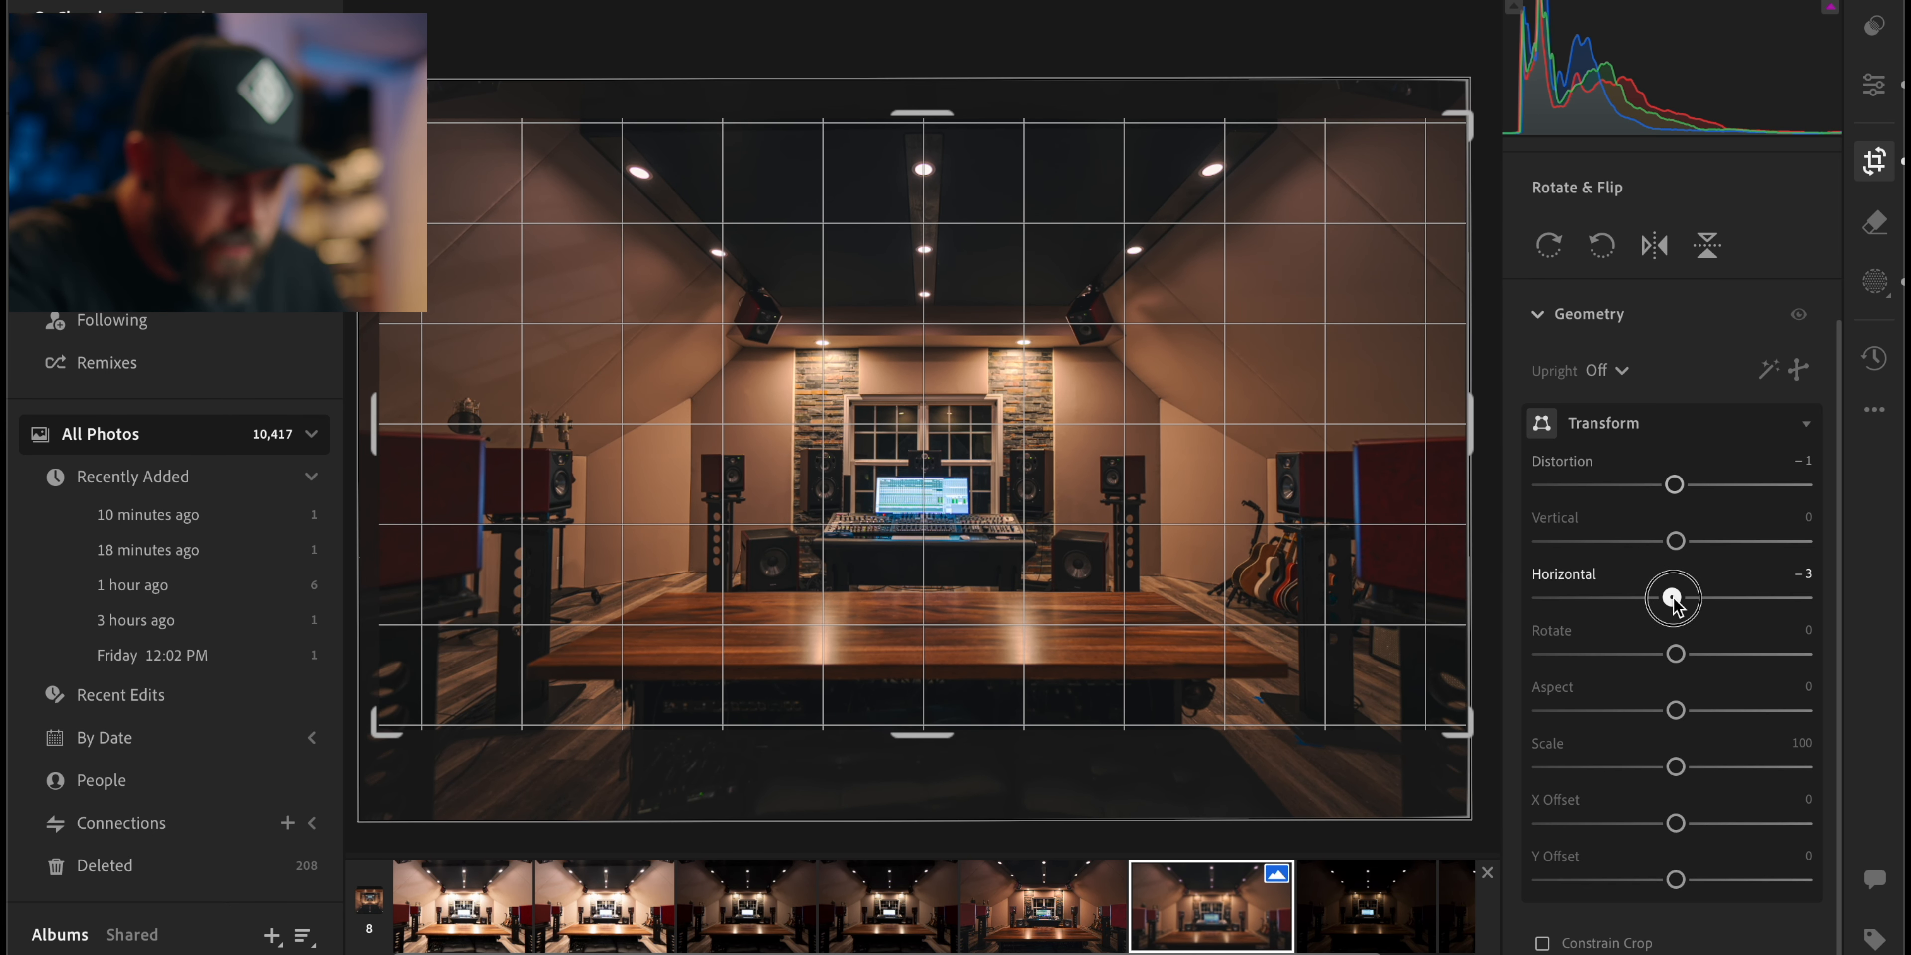
{"action": "left_click_drag", "start_coordinate": [1672, 597], "coordinate": [1673, 597]}
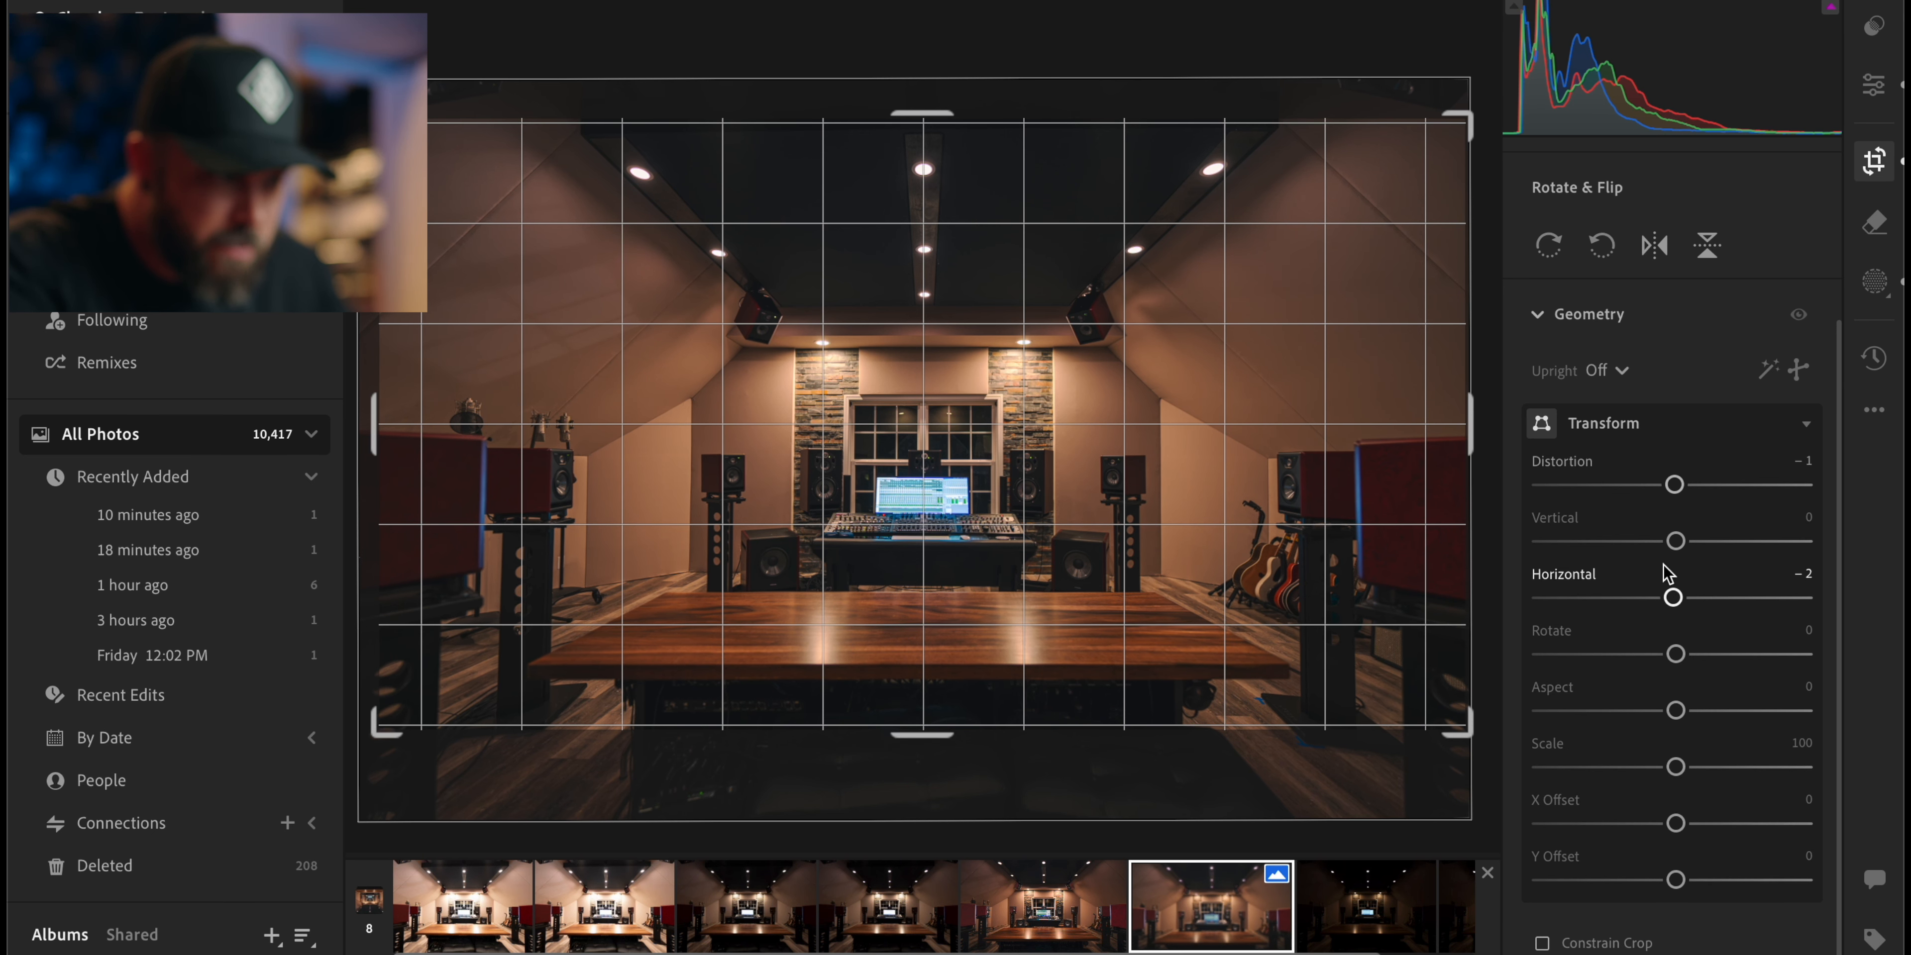
Narrow the crop slightly, fine-tune the photo's position within it, and apply the crop
{"action": "left_click_drag", "start_coordinate": [1471, 428], "coordinate": [1468, 429]}
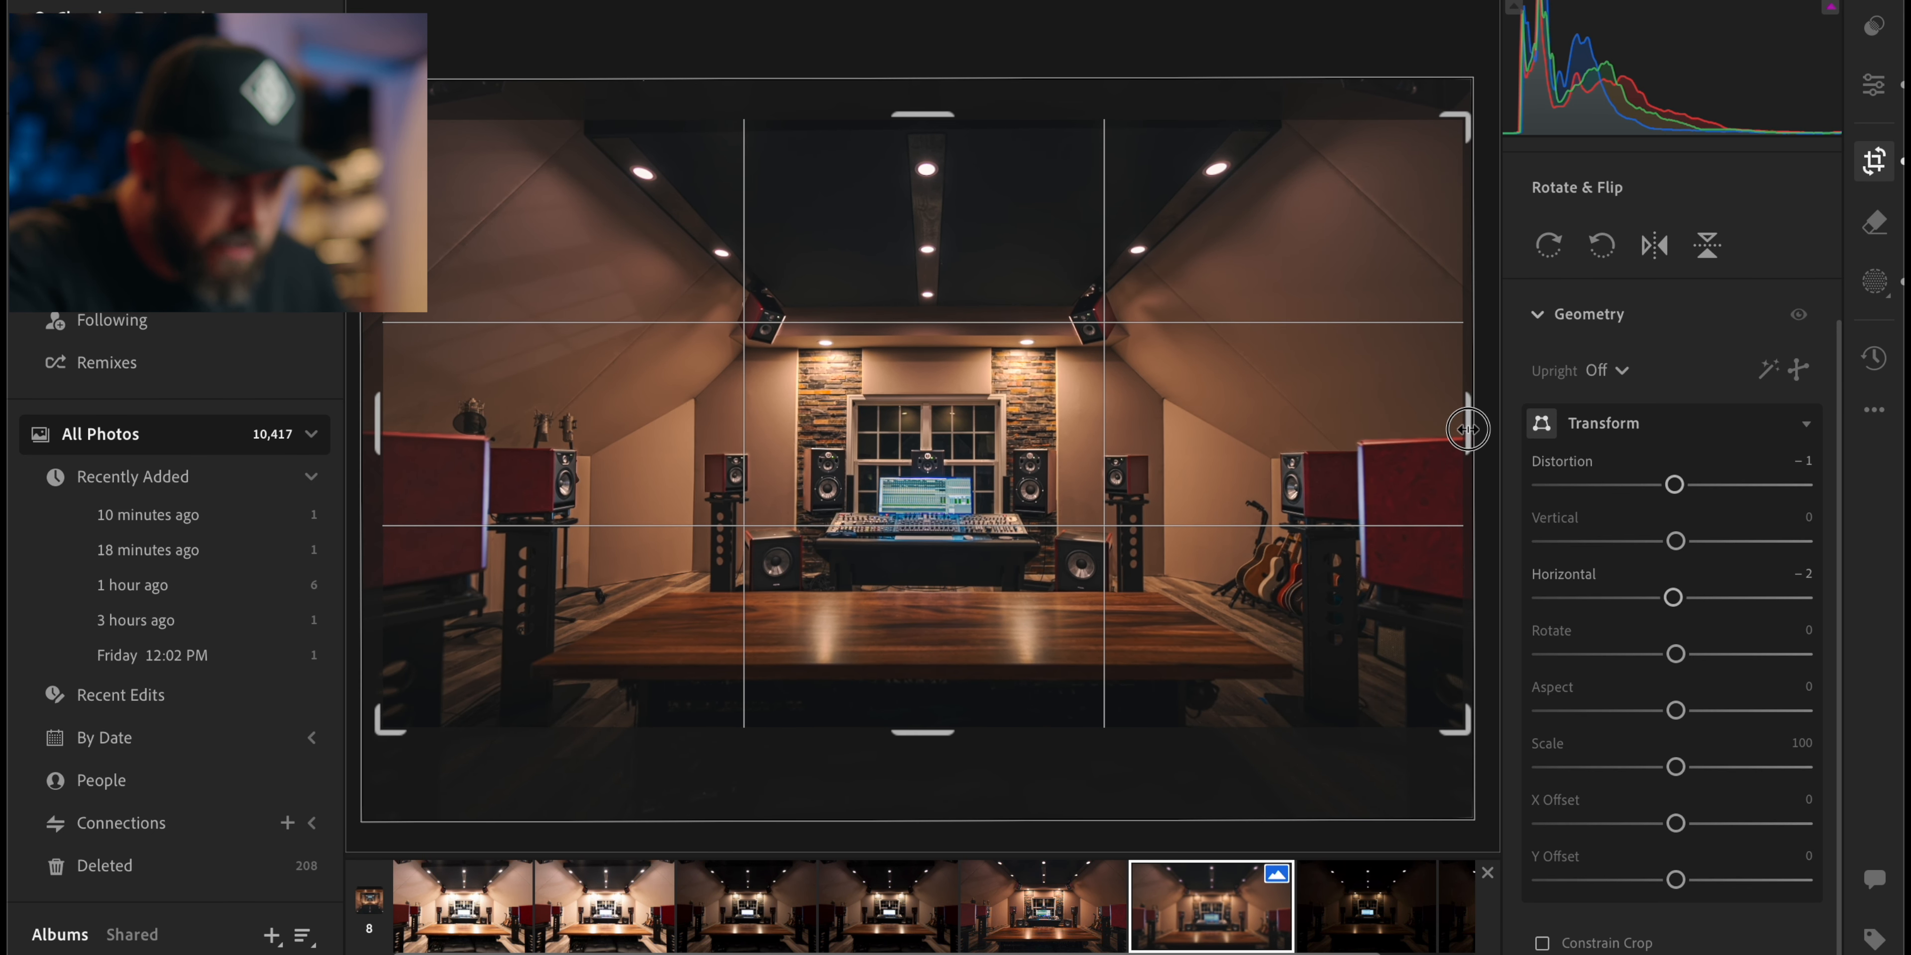
{"action": "left_click_drag", "start_coordinate": [1337, 423], "coordinate": [1336, 421]}
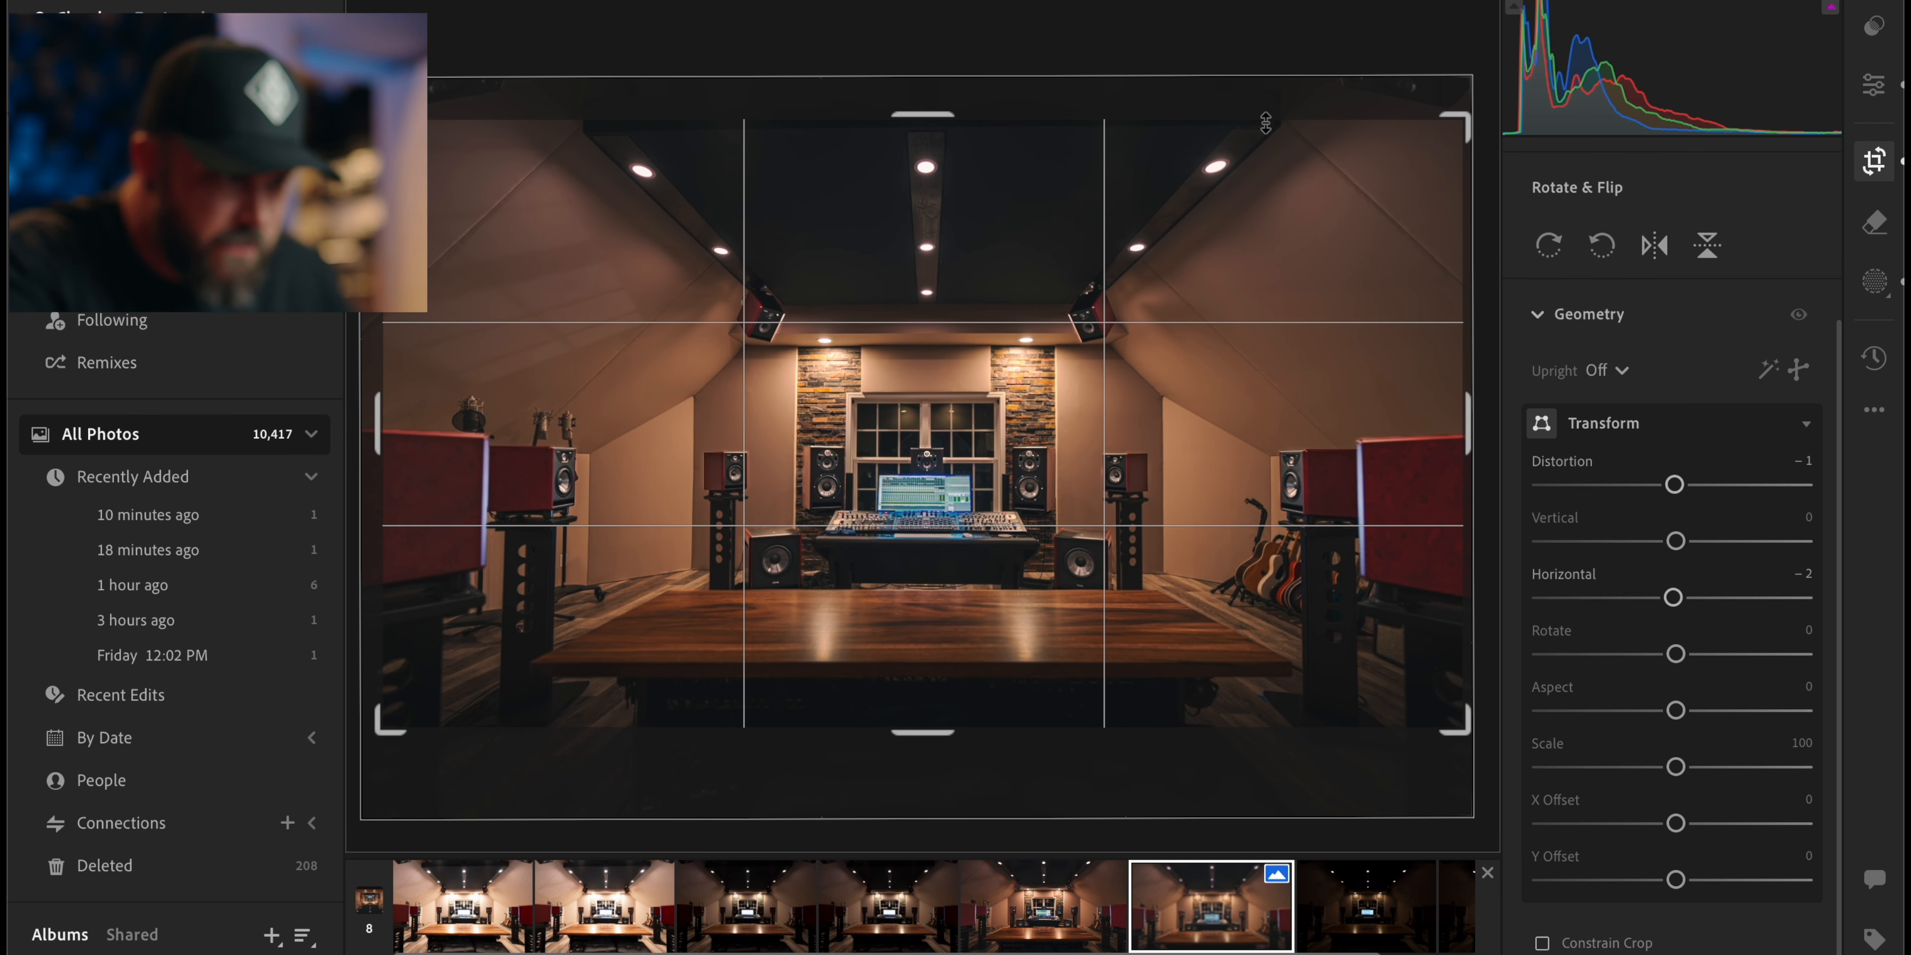
{"action": "key", "text": "e"}
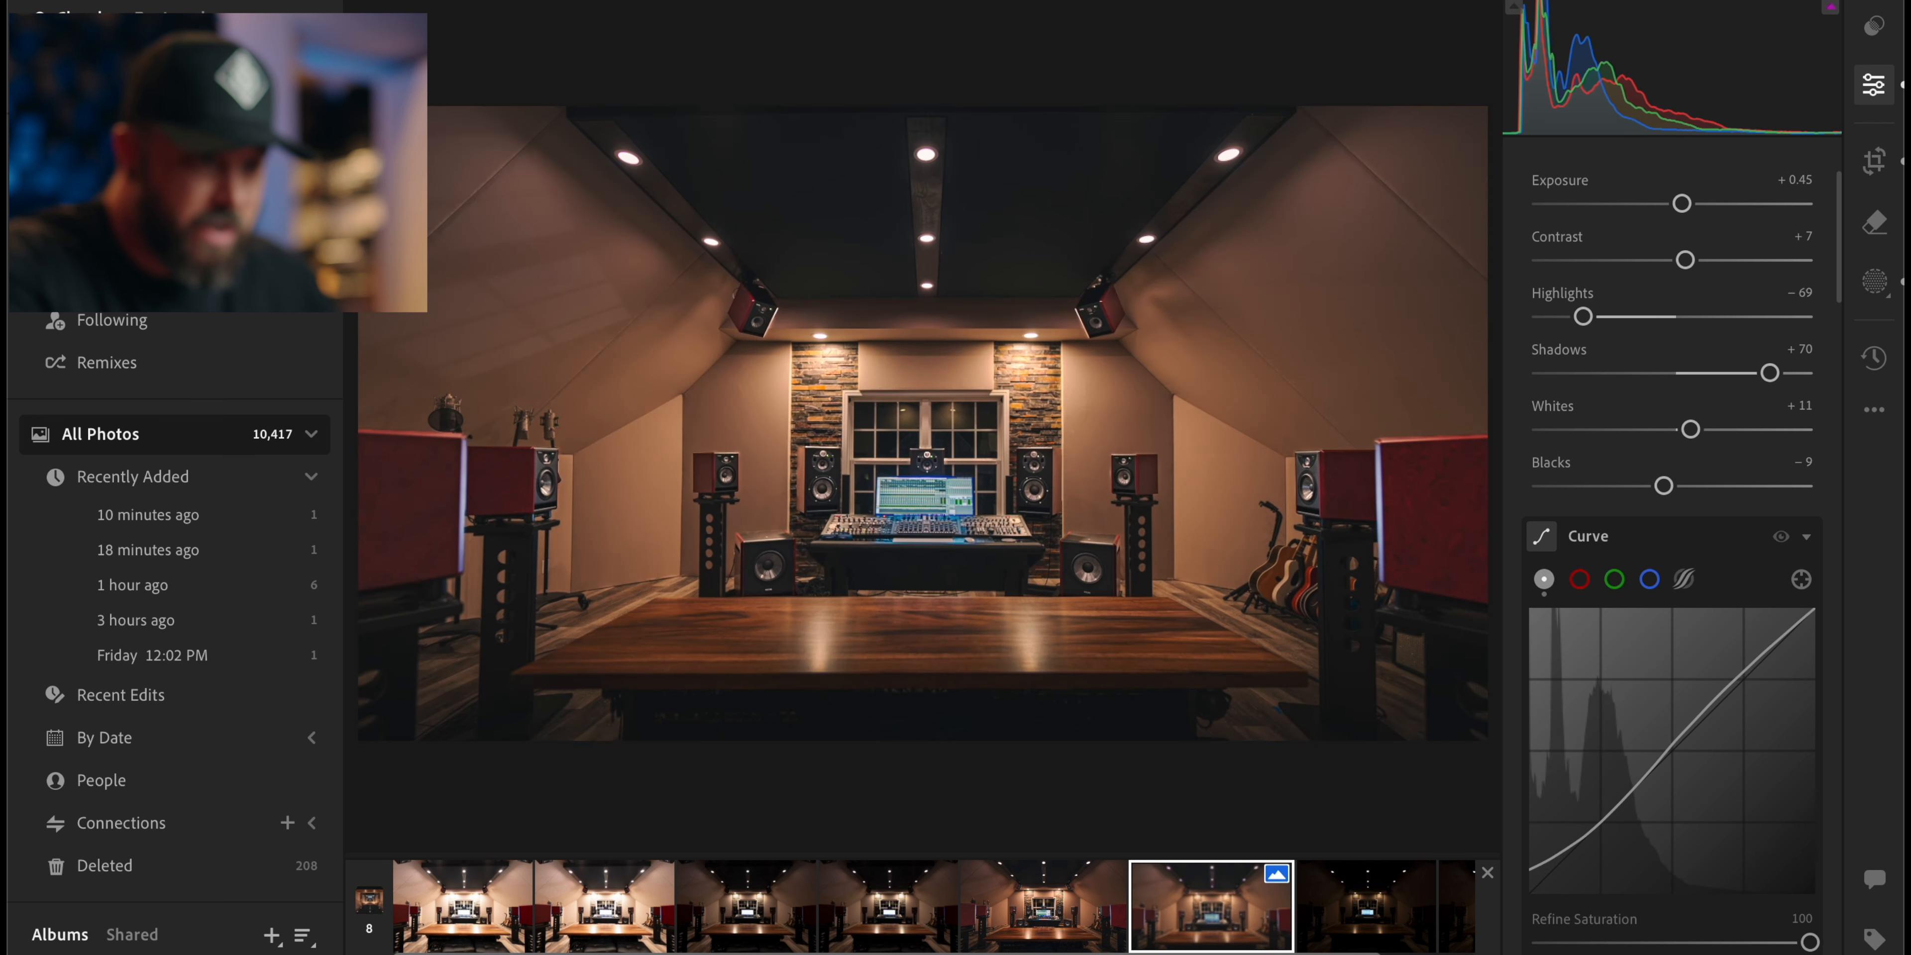
Raise the overall contrast to +24 and compare the photo with its unedited version
{"action": "scroll", "coordinate": [1678, 354], "scroll_direction": "up", "scroll_amount": 3}
{"action": "left_click_drag", "start_coordinate": [1685, 488], "coordinate": [1710, 491]}
{"action": "scroll", "coordinate": [1717, 496], "scroll_direction": "down", "scroll_amount": 3}
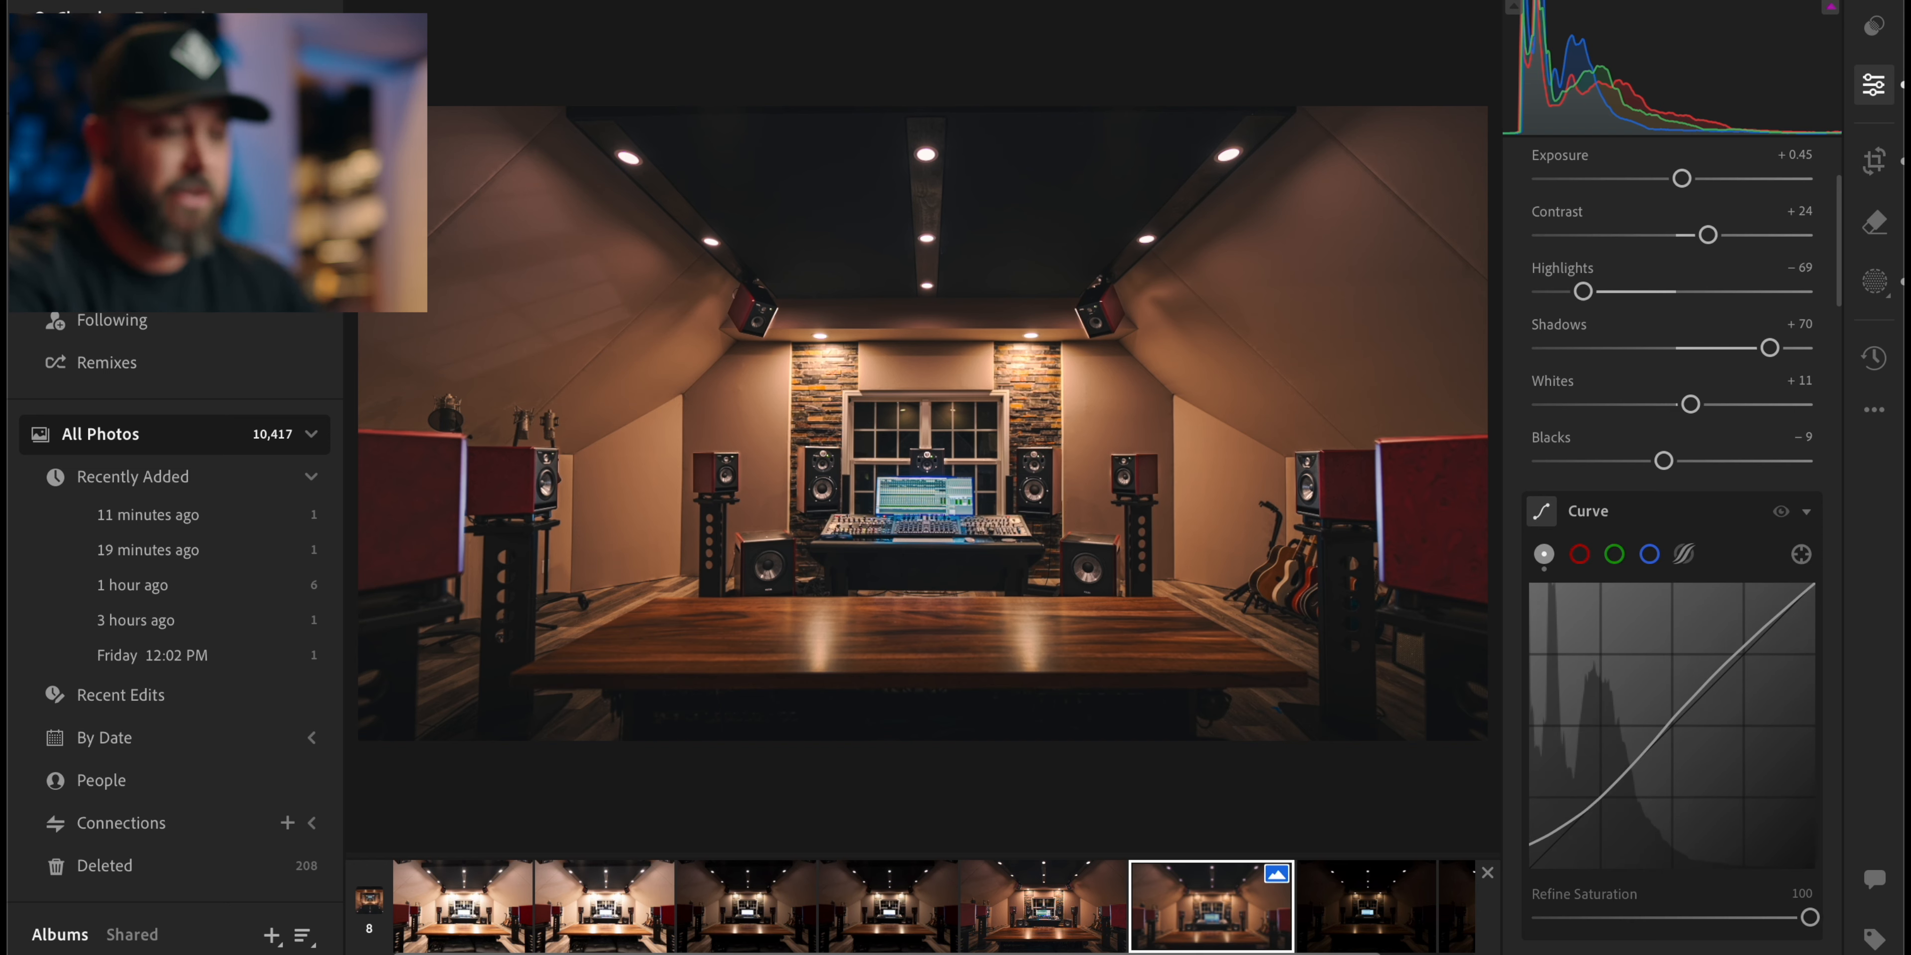
{"action": "key", "text": "backslash"}
{"action": "key", "text": "backslash"}
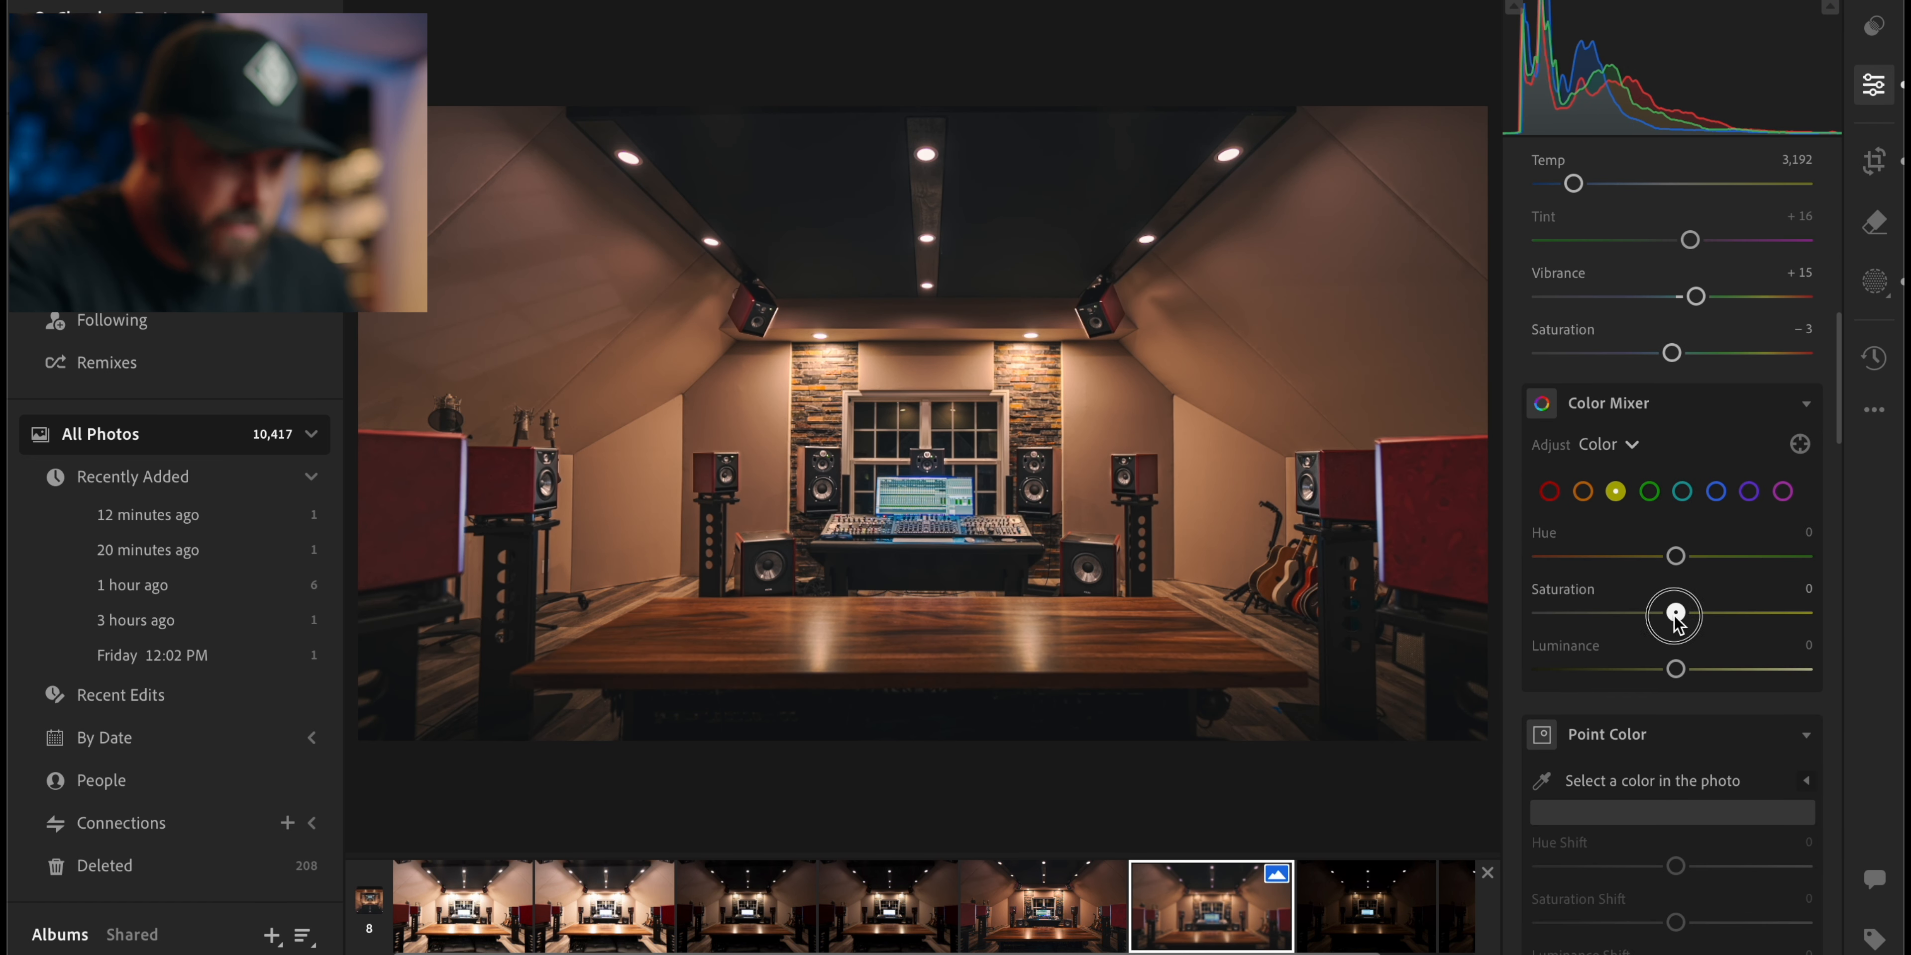
In the Color Mixer, raise yellow saturation, set orange saturation to +9 and red luminance to -25
{"action": "mouse_move", "coordinate": [1674, 617]}
{"action": "left_mouse_down"}
{"action": "mouse_move", "coordinate": [1583, 618]}
{"action": "mouse_move", "coordinate": [1723, 614]}
{"action": "mouse_move", "coordinate": [1693, 615]}
{"action": "left_mouse_up"}
{"action": "left_click", "coordinate": [1584, 496]}
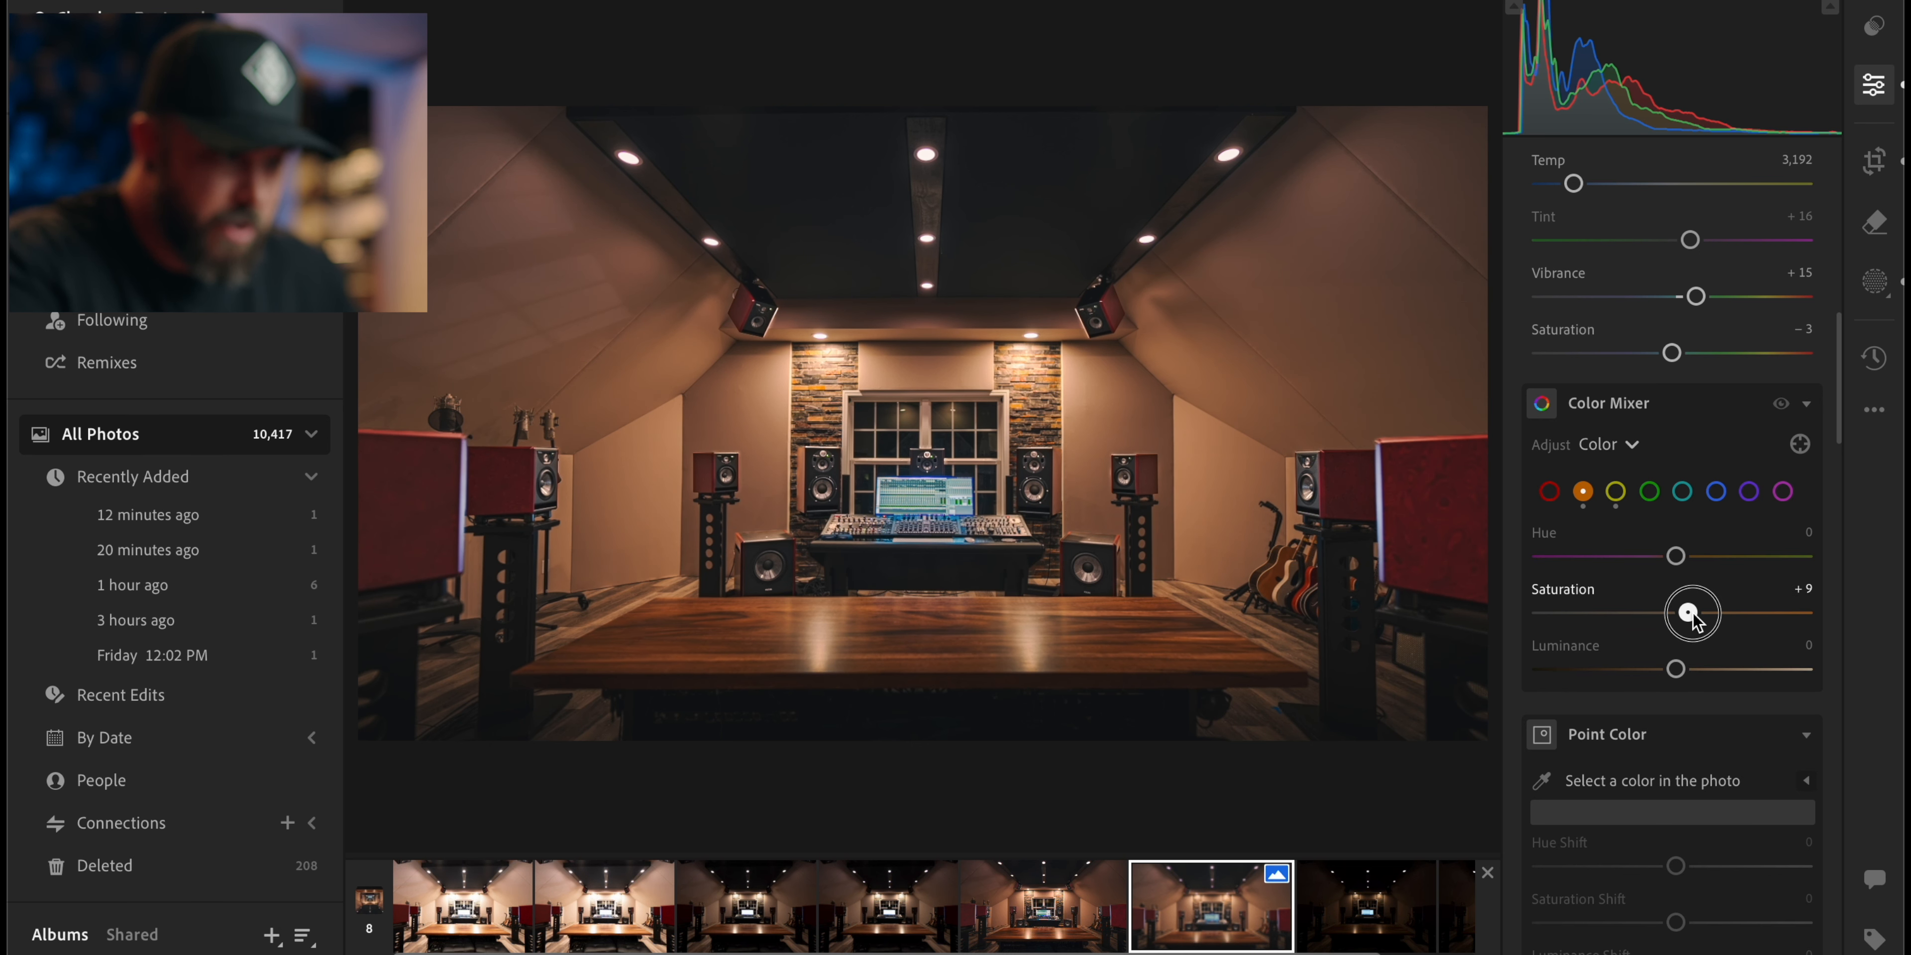
{"action": "left_click", "coordinate": [1550, 493]}
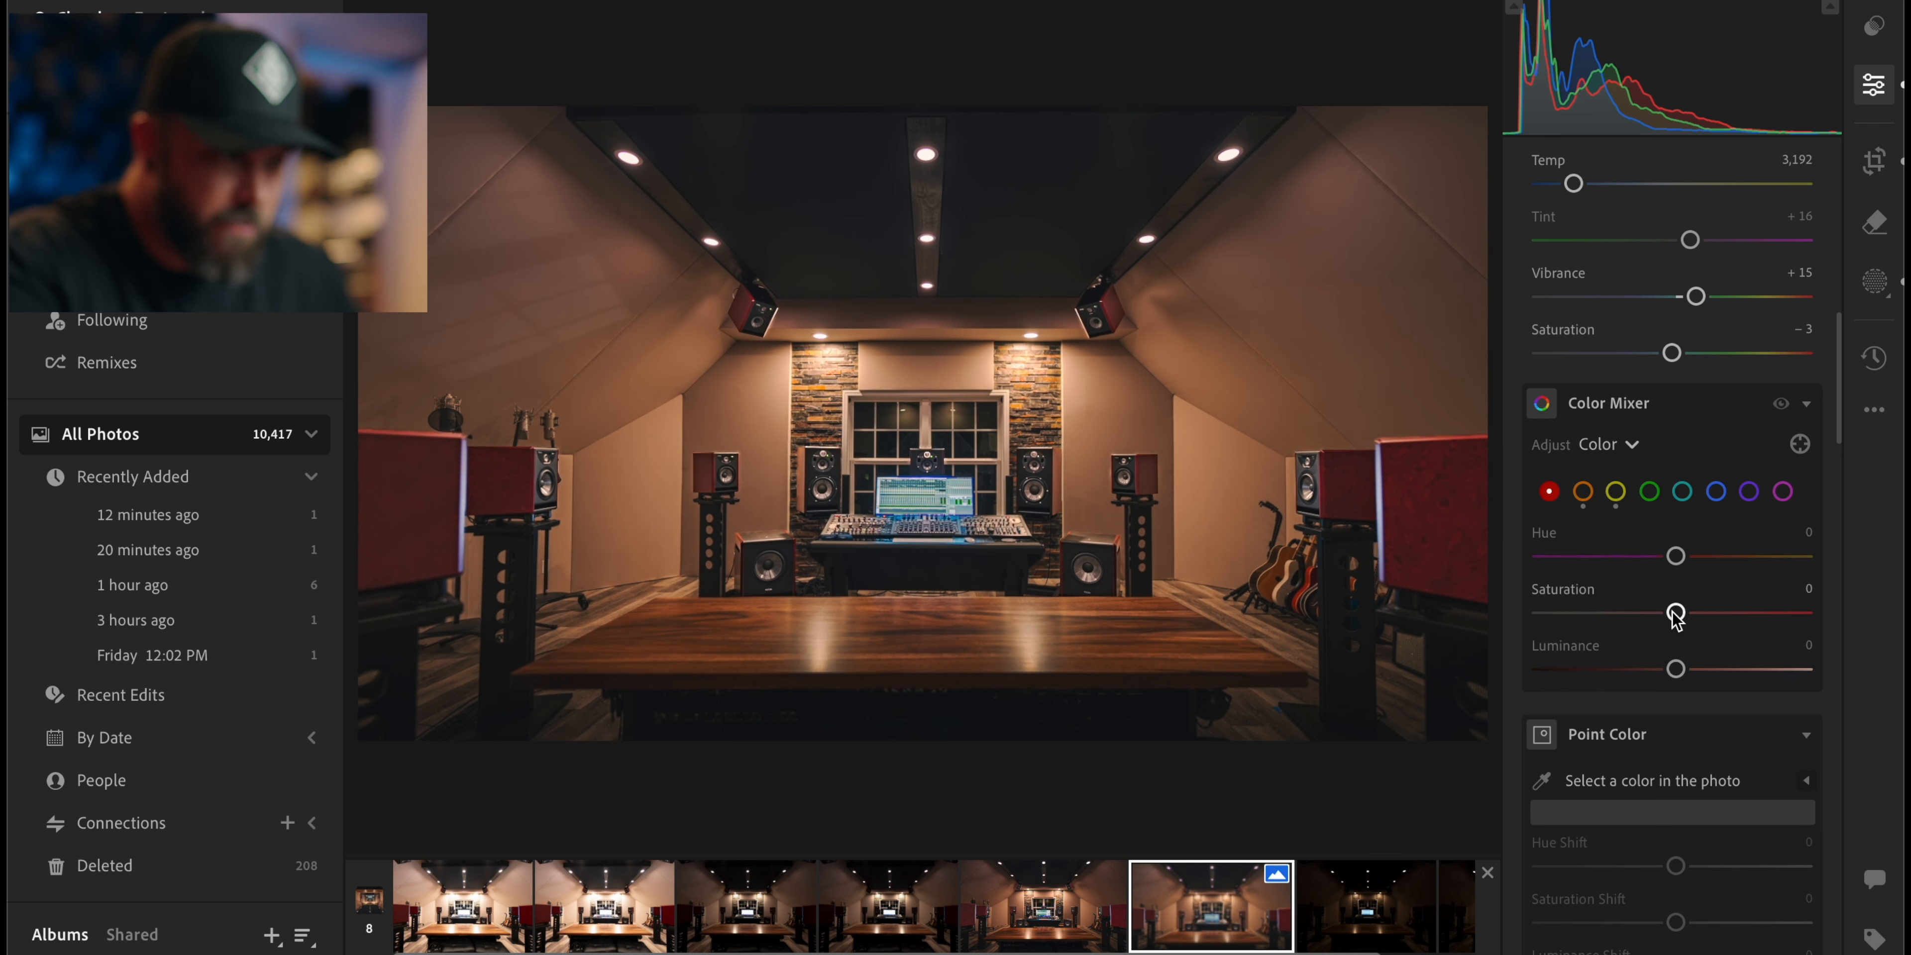
{"action": "mouse_move", "coordinate": [1675, 673]}
{"action": "left_mouse_down"}
{"action": "mouse_move", "coordinate": [1556, 671]}
{"action": "mouse_move", "coordinate": [1697, 671]}
{"action": "mouse_move", "coordinate": [1604, 672]}
{"action": "mouse_move", "coordinate": [1646, 692]}
{"action": "left_mouse_up"}
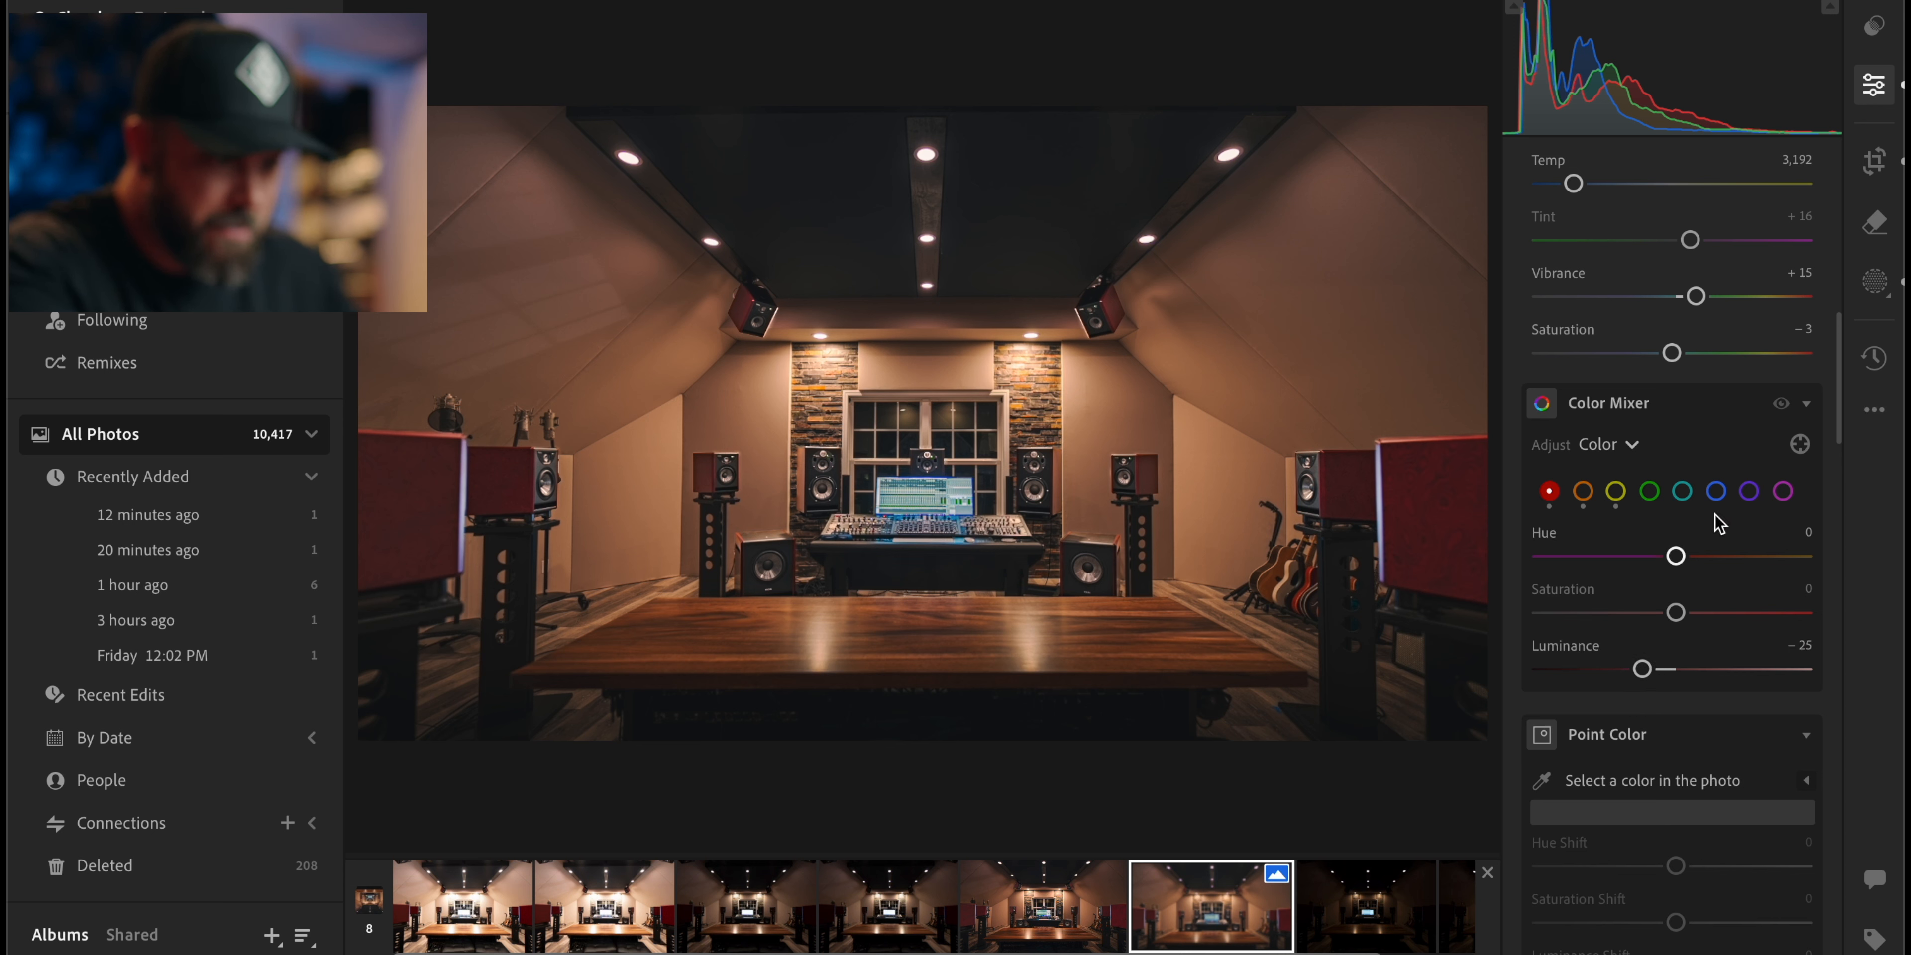
Adjust the vignette to -15 with midpoint 0
{"action": "scroll", "coordinate": [1691, 521], "scroll_direction": "down", "scroll_amount": 10}
{"action": "left_click_drag", "start_coordinate": [1657, 523], "coordinate": [1458, 586]}
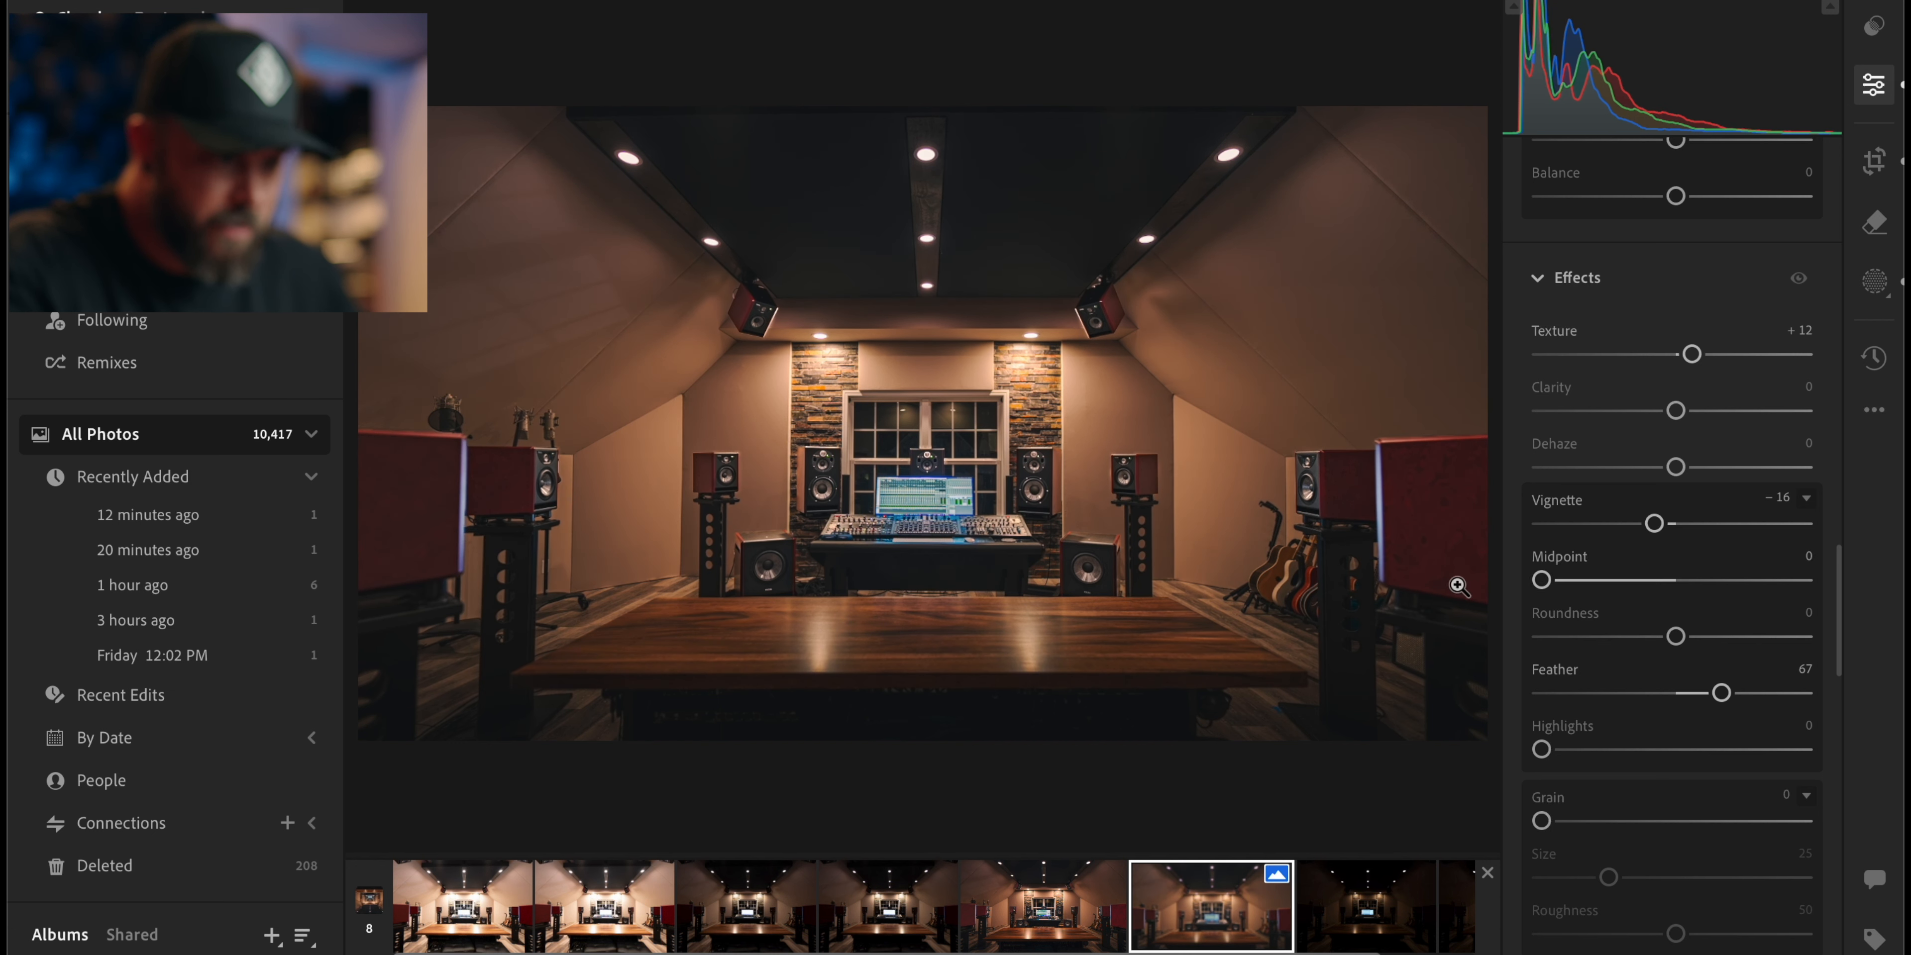
{"action": "left_click_drag", "start_coordinate": [1658, 528], "coordinate": [1660, 528]}
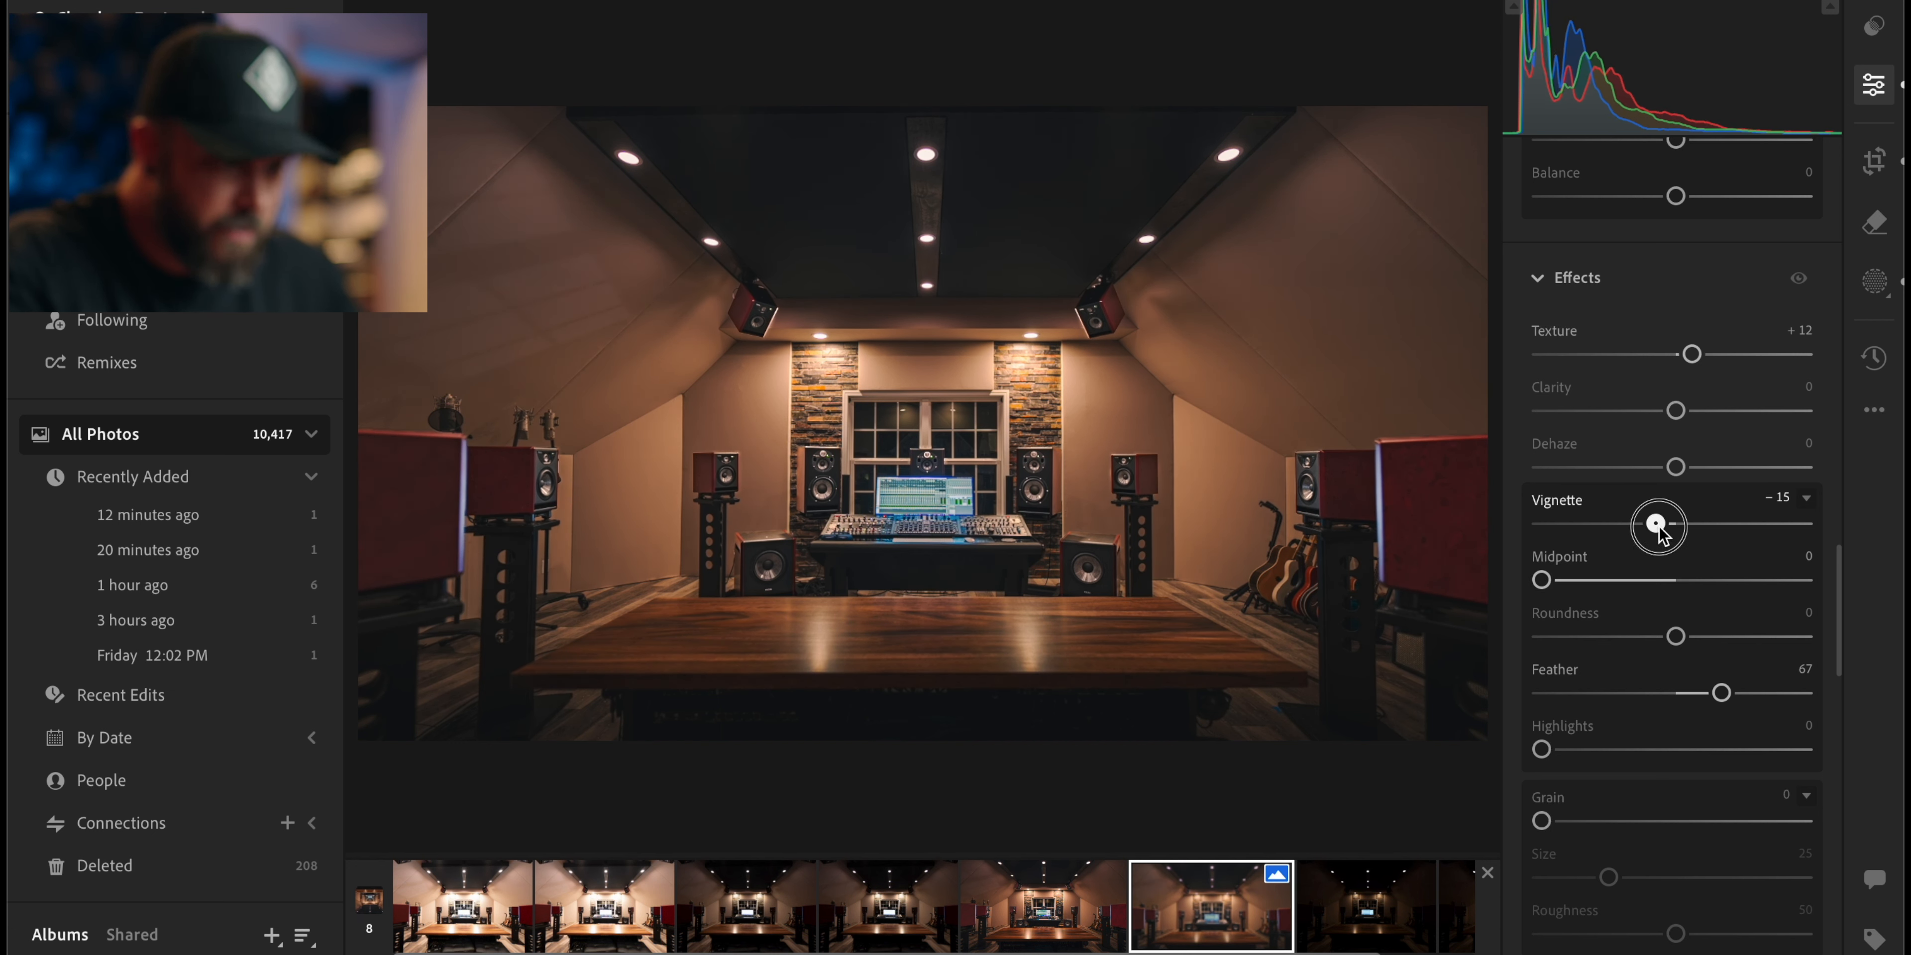
Set the speaker mask's highlights to +52 and exposure to +1.36
{"action": "left_click", "coordinate": [1875, 282]}
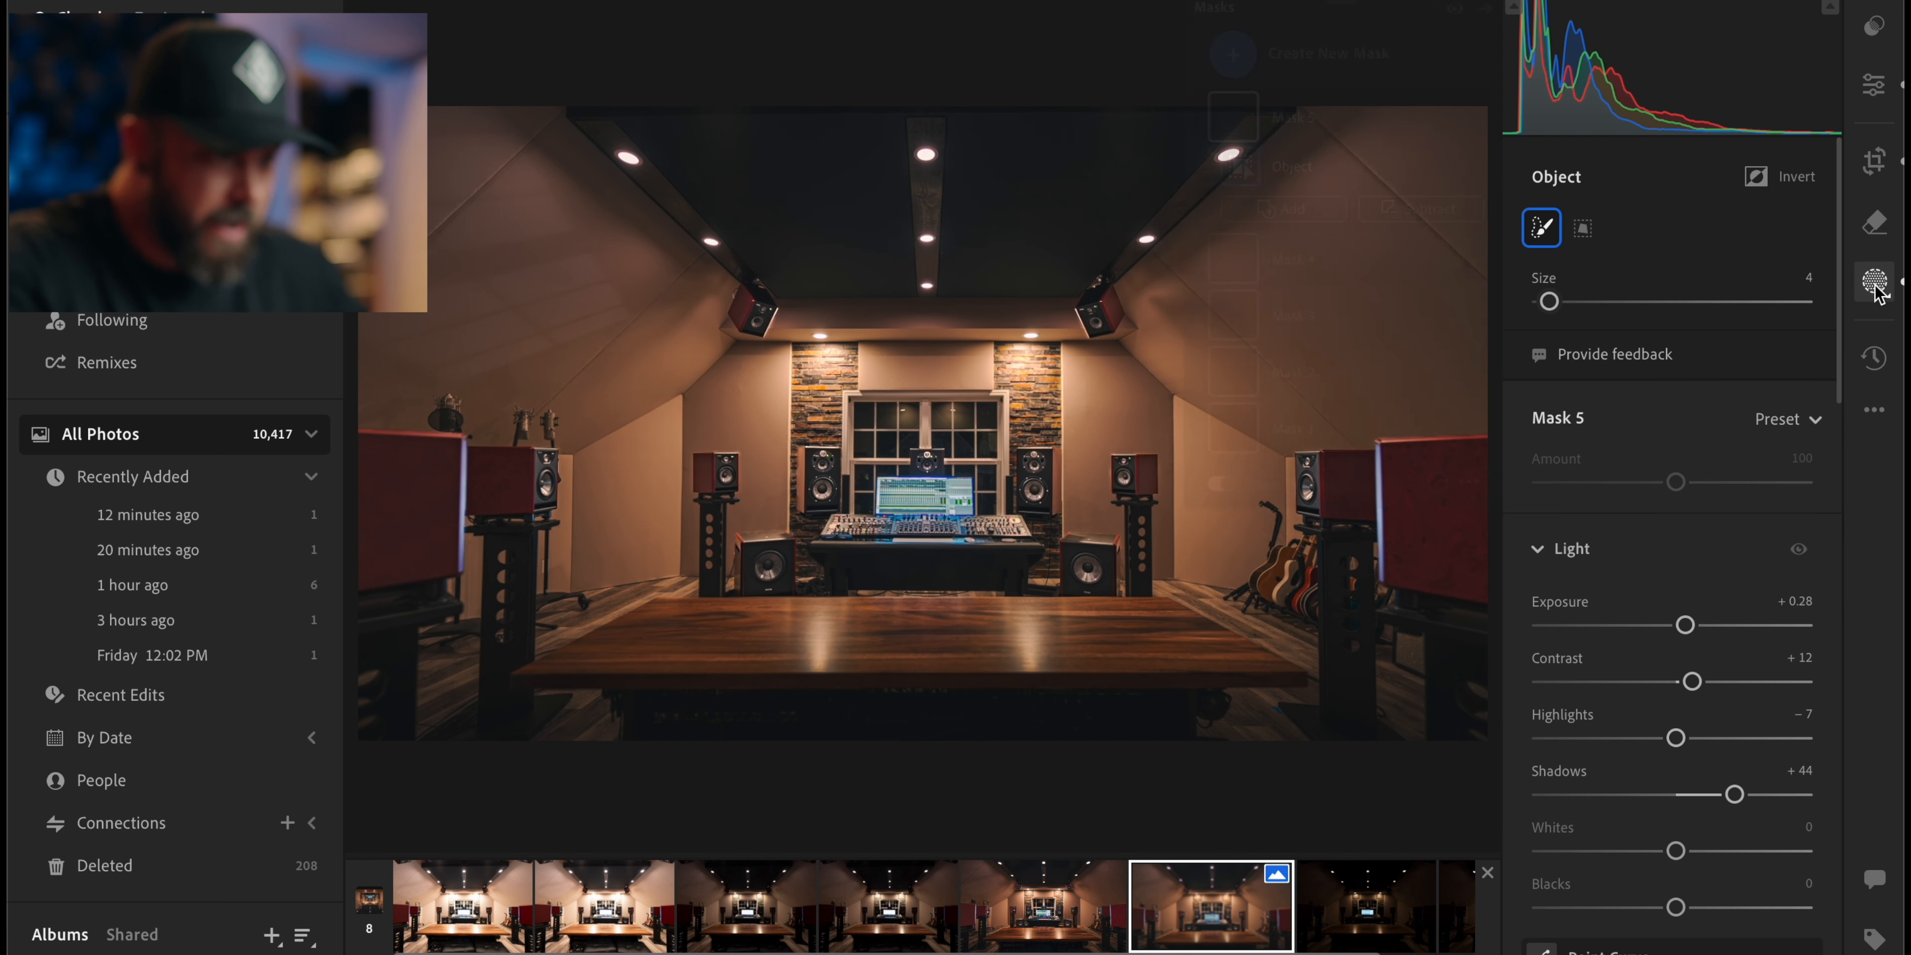
{"action": "left_click", "coordinate": [1223, 432]}
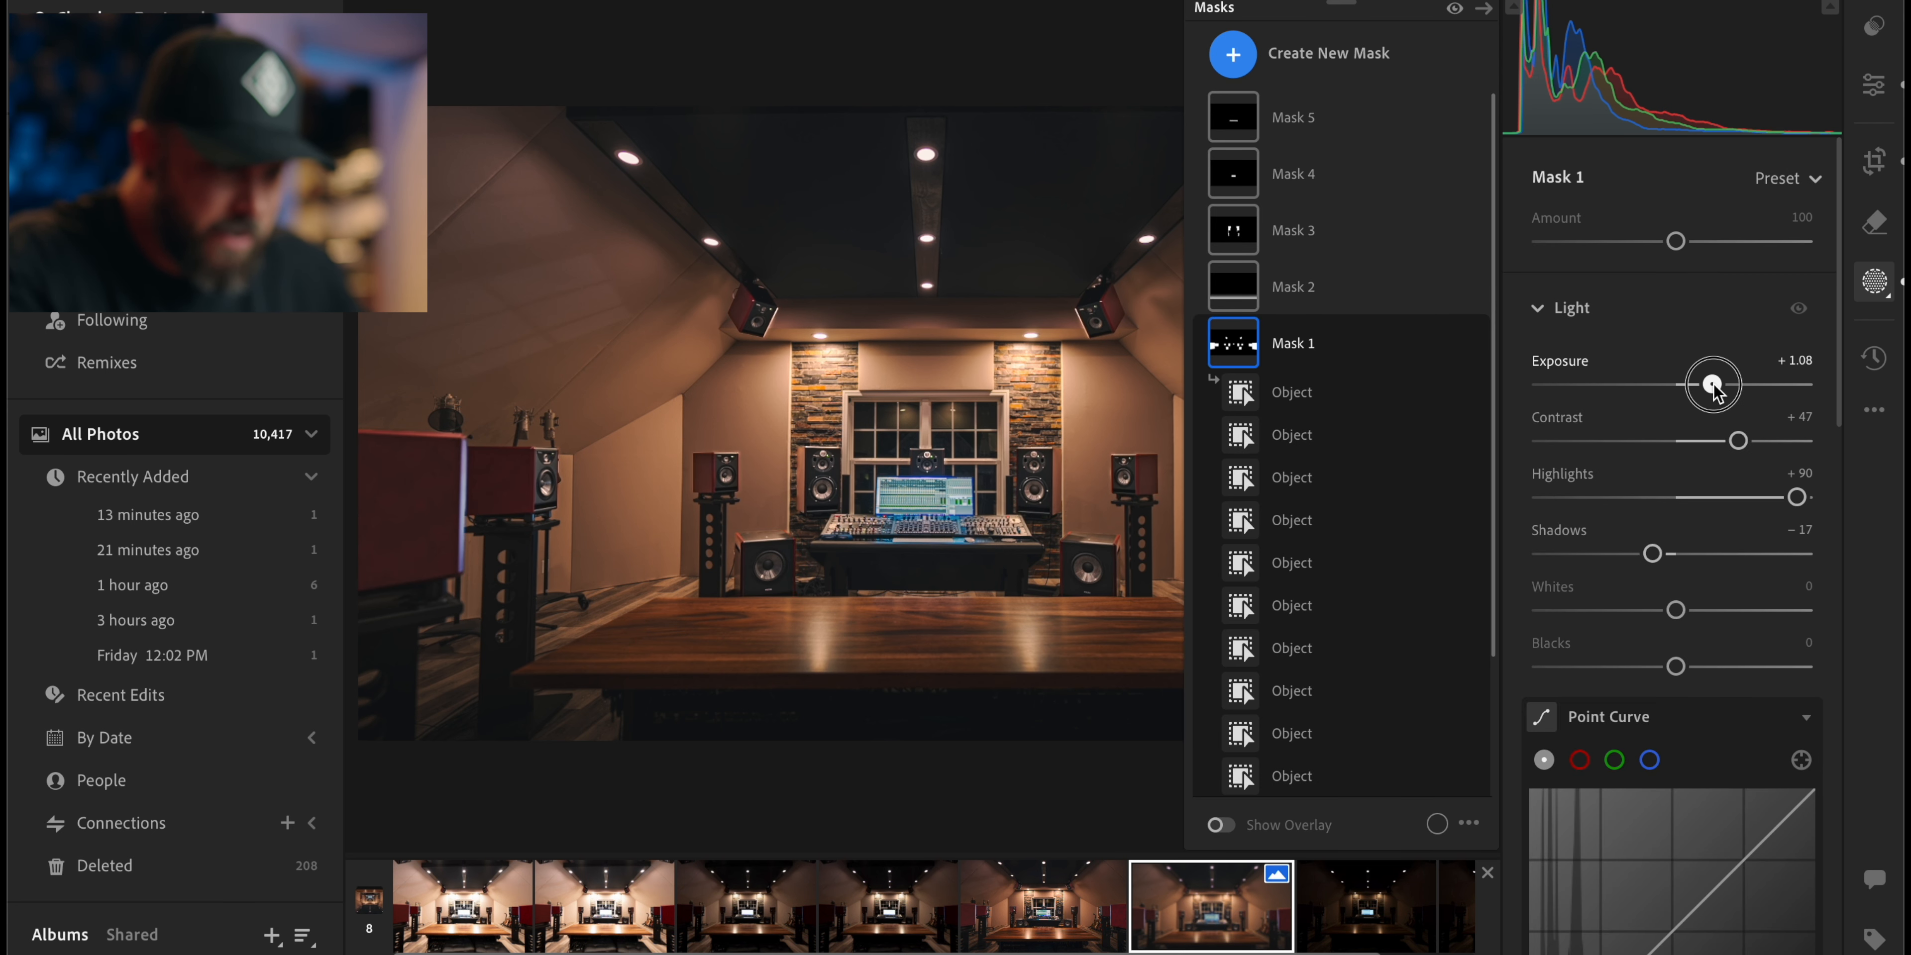
{"action": "left_click_drag", "start_coordinate": [1775, 506], "coordinate": [1739, 504]}
{"action": "left_click_drag", "start_coordinate": [1721, 390], "coordinate": [1727, 392]}
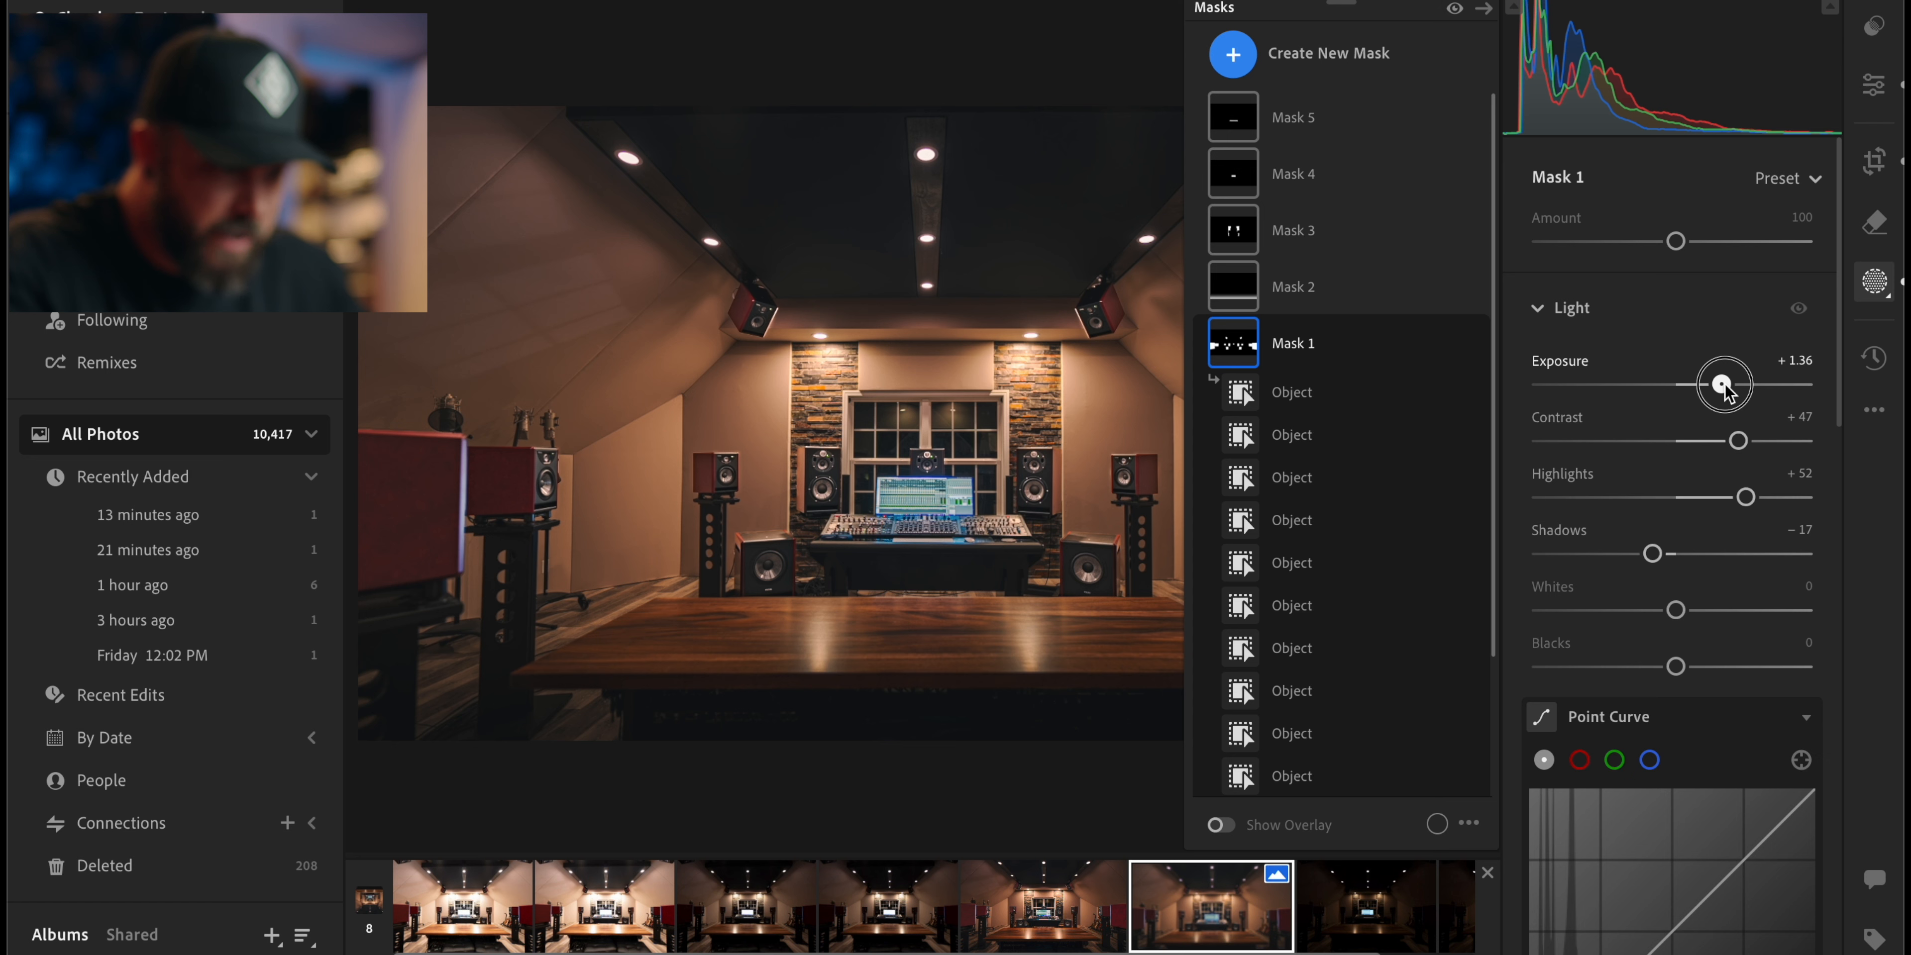
Review the speaker mask's color settings, and compare the finished photo with its unedited version
{"action": "scroll", "coordinate": [1707, 553], "scroll_direction": "down", "scroll_amount": 8}
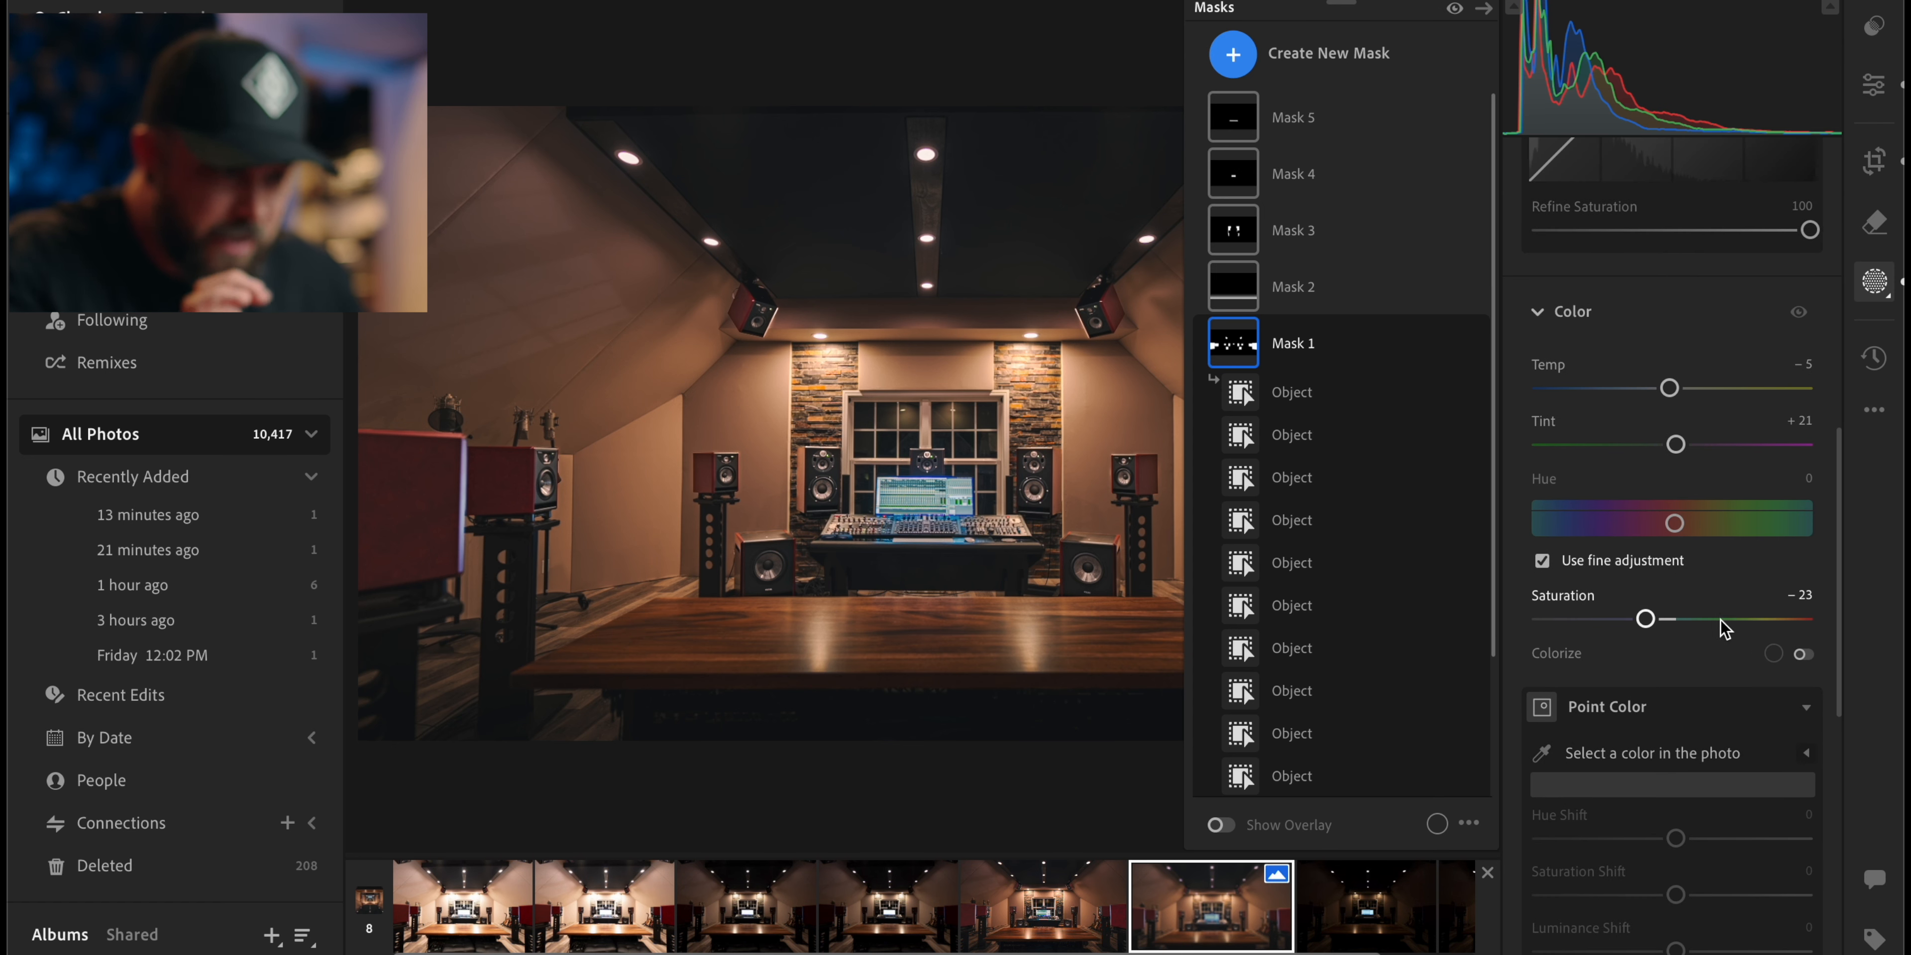
{"action": "scroll", "coordinate": [1723, 627], "scroll_direction": "down", "scroll_amount": 6}
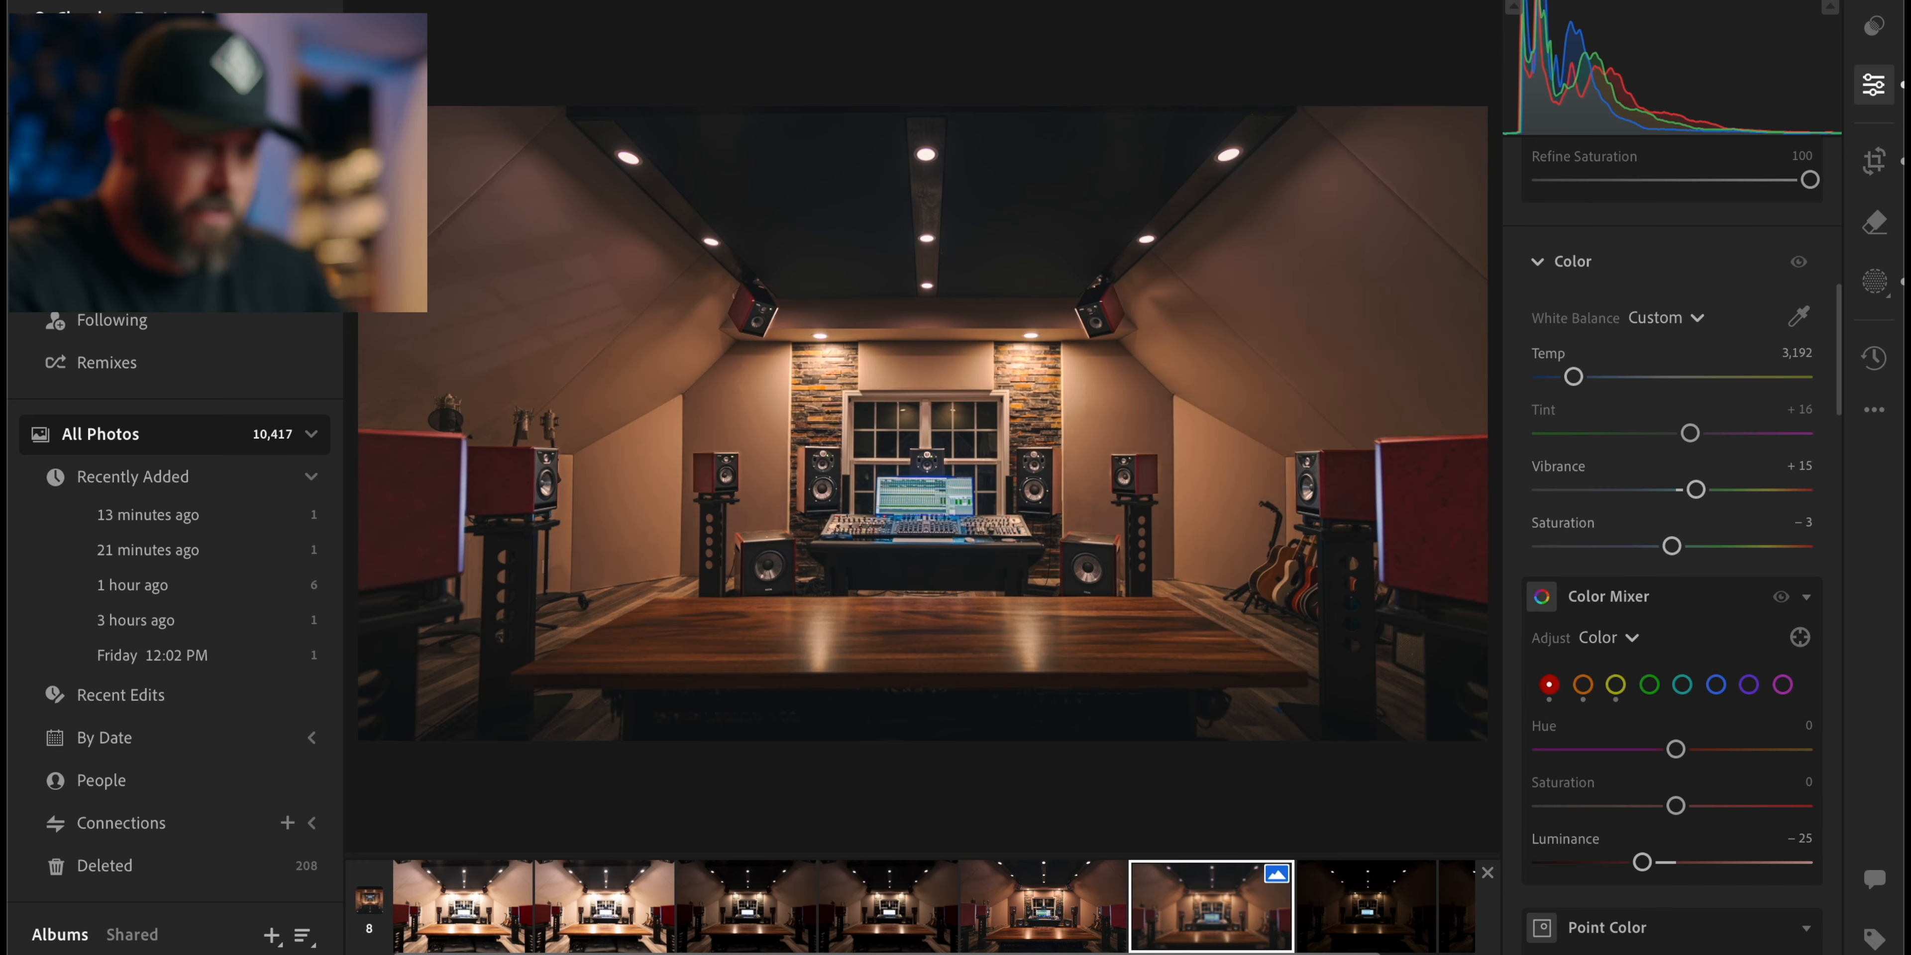
{"action": "key", "text": "backslash"}
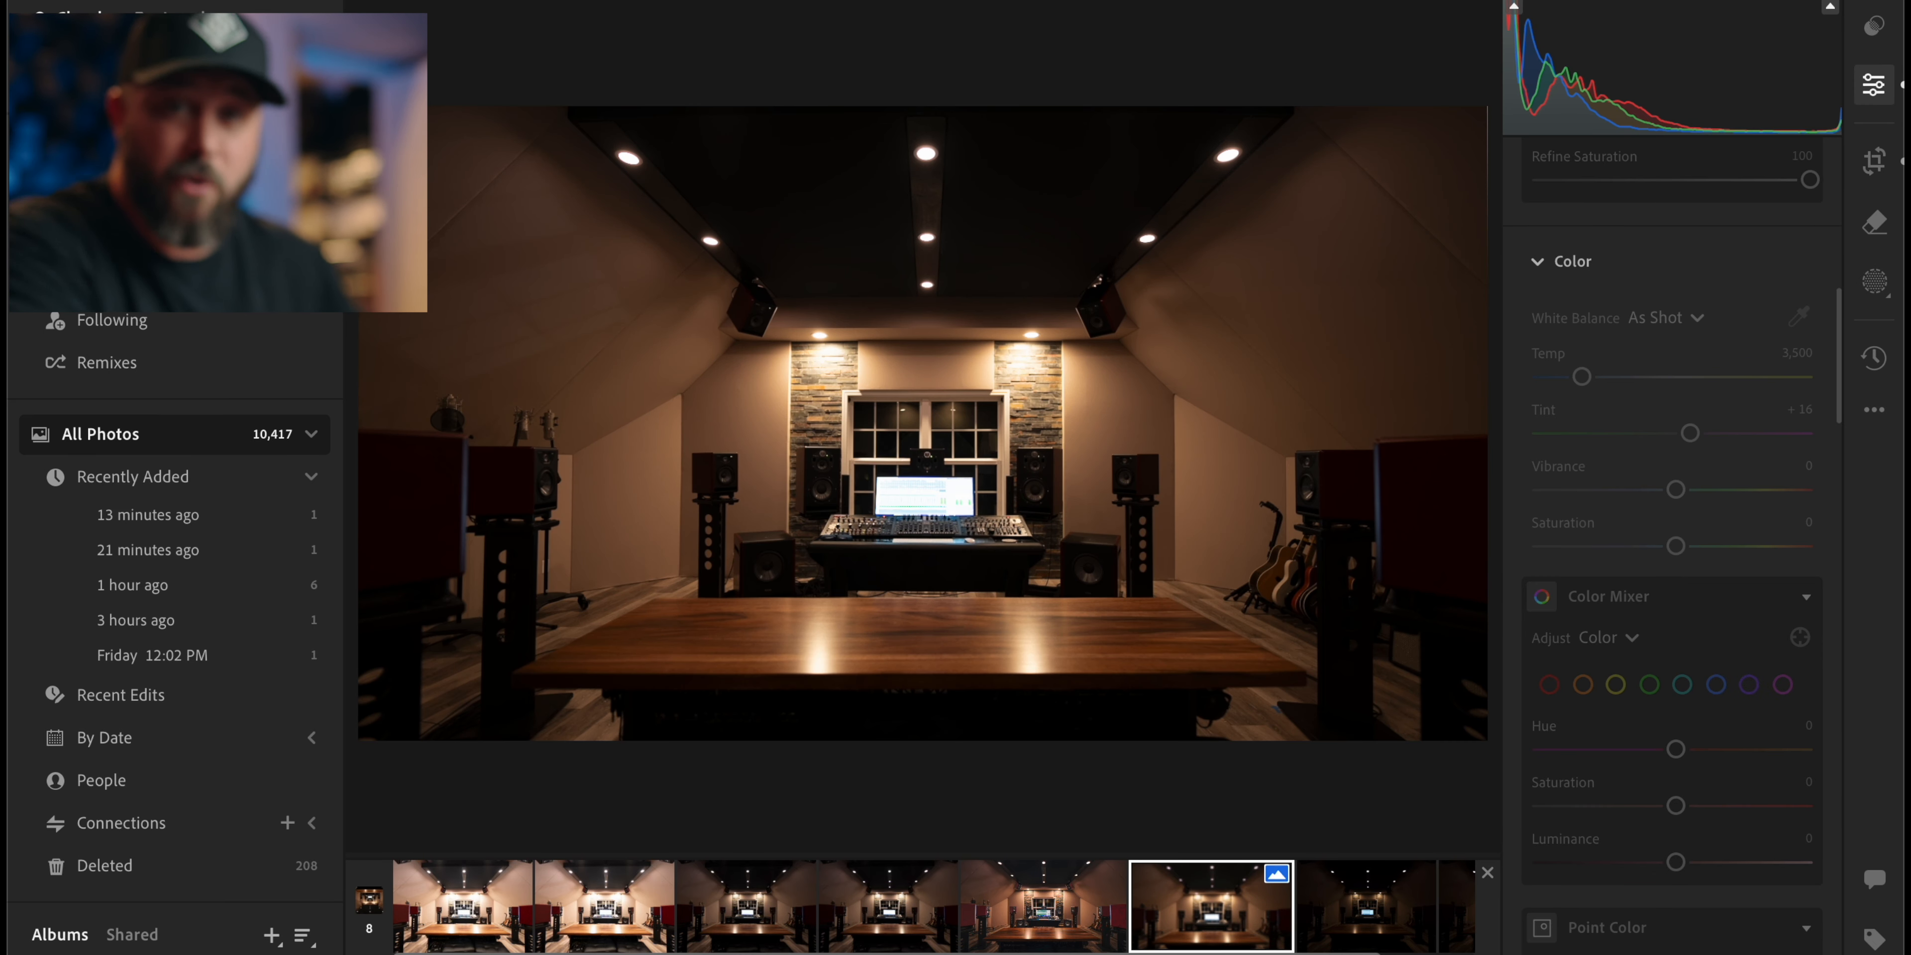
{"action": "key", "text": "backslash"}
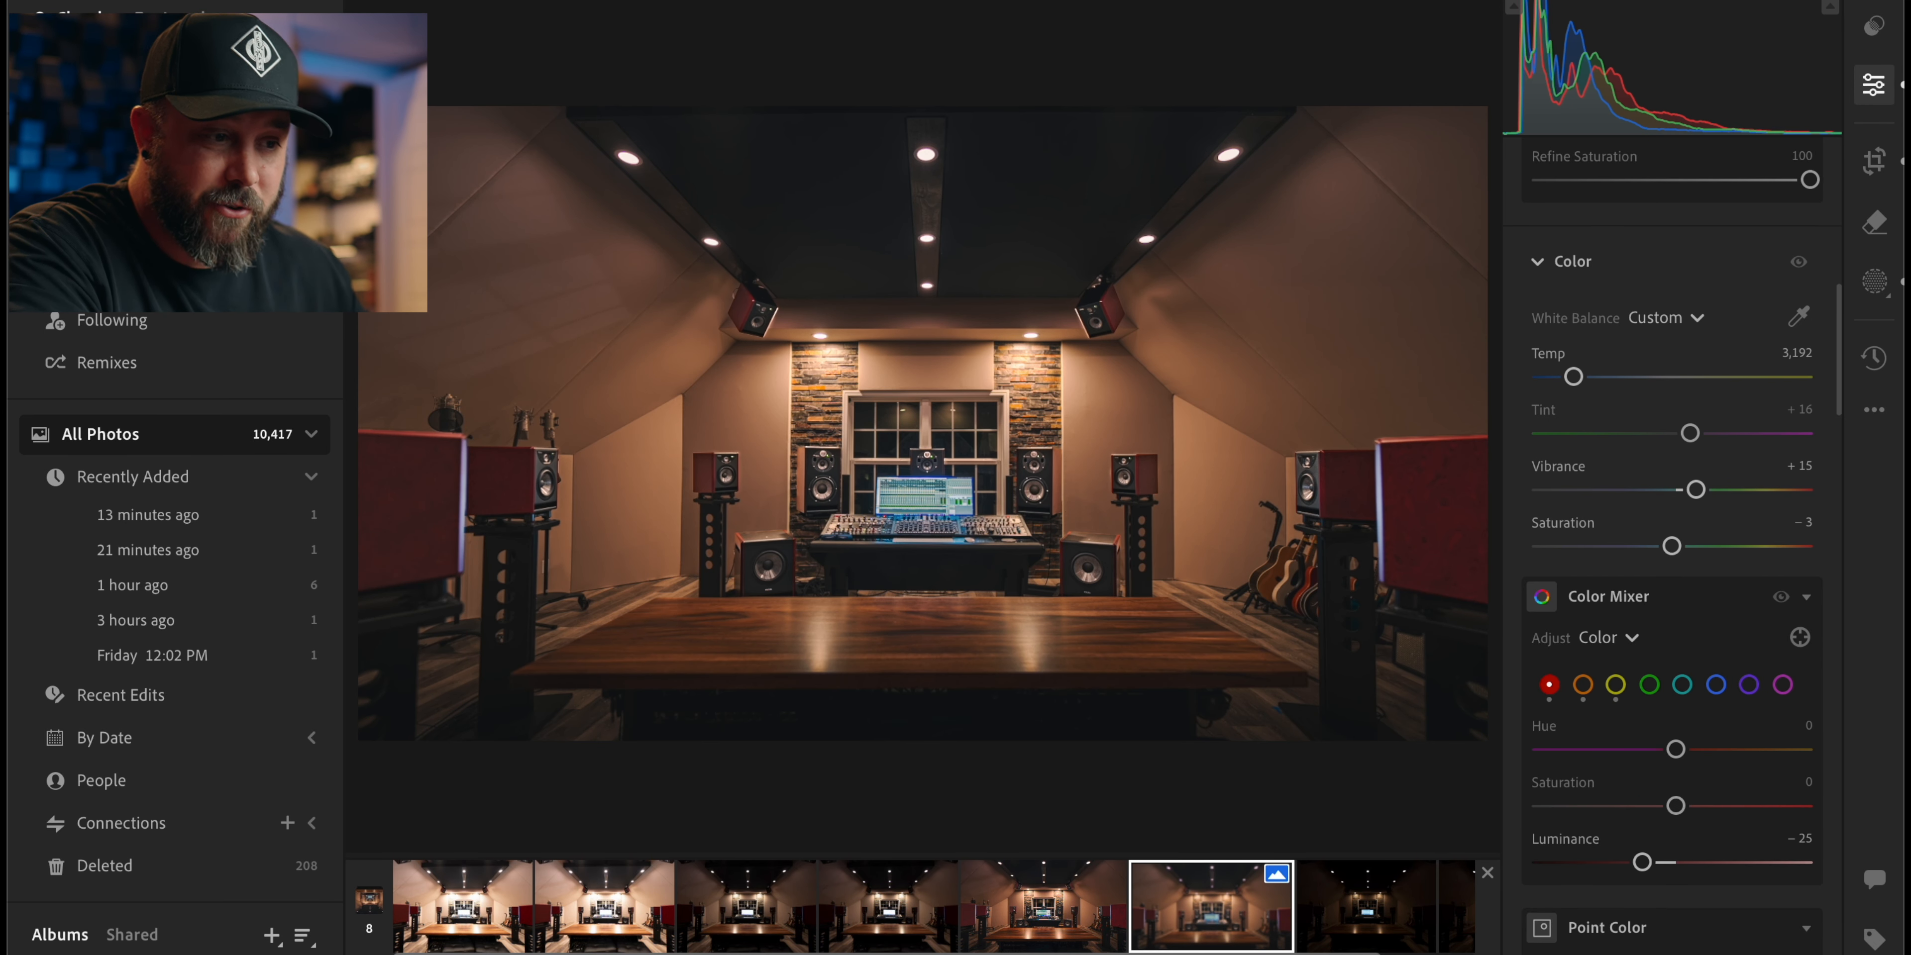